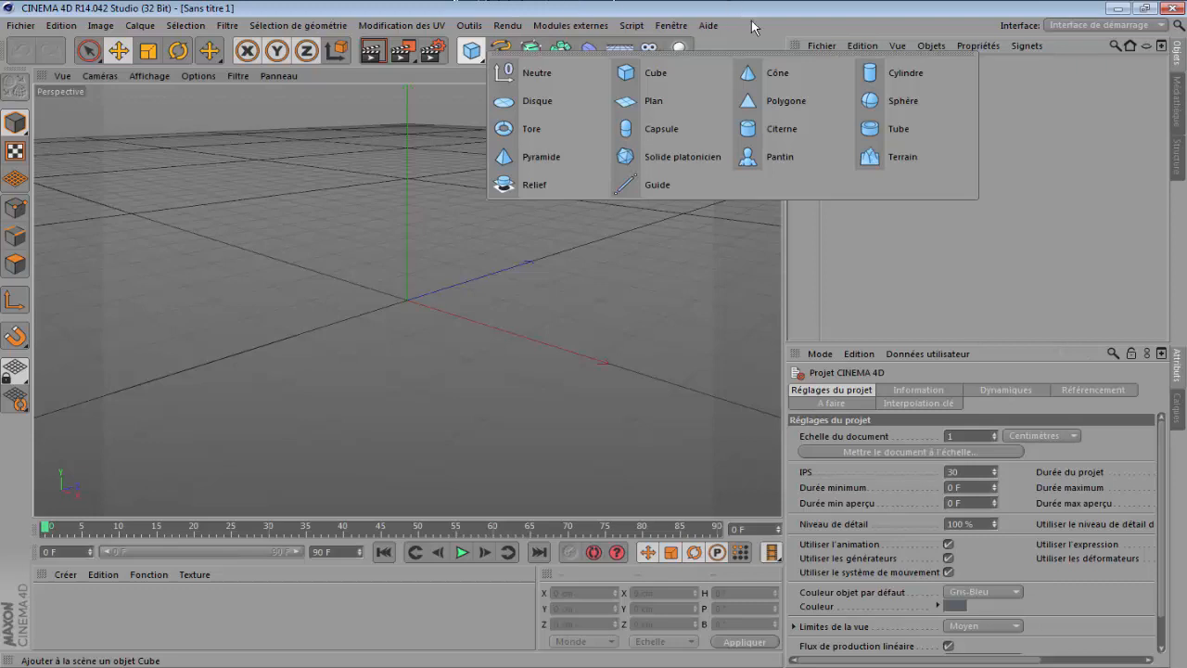
Draw a dense, looping scribble across the perspective view with the Forme libre (freehand) spline tool.
{"action": "left_click", "coordinate": [752, 21]}
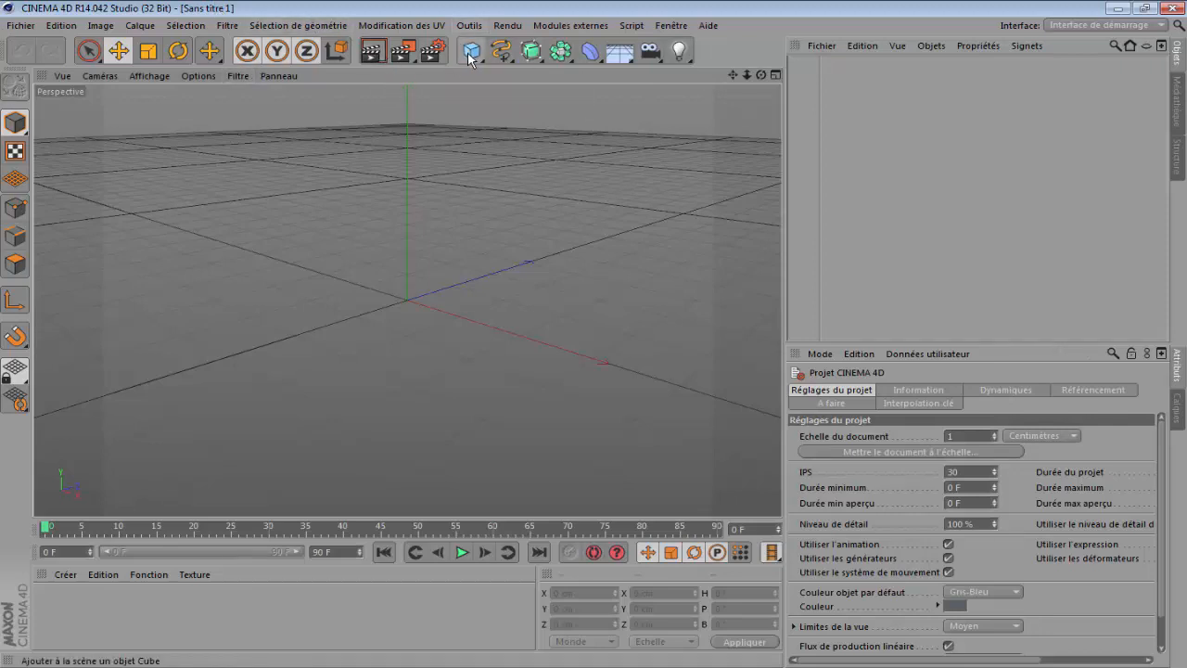
{"action": "left_click", "coordinate": [500, 53]}
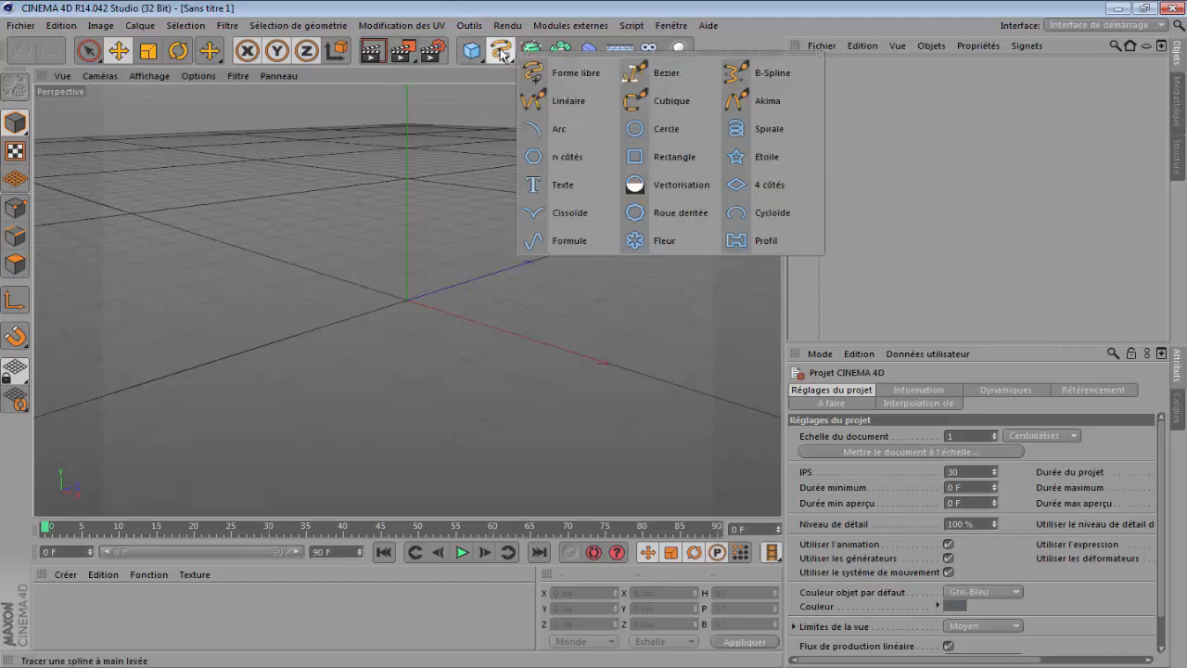
{"action": "left_click", "coordinate": [556, 76]}
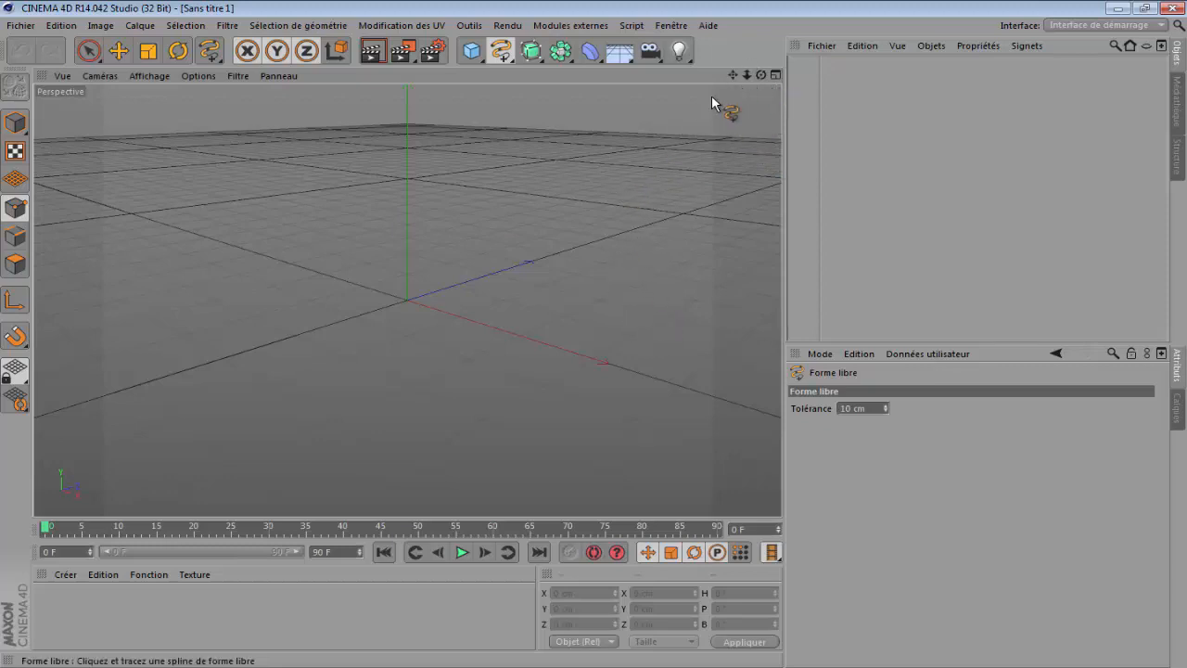
{"action": "left_click_drag", "start_coordinate": [501, 58], "coordinate": [581, 65]}
{"action": "left_click_drag", "start_coordinate": [646, 228], "coordinate": [480, 161]}
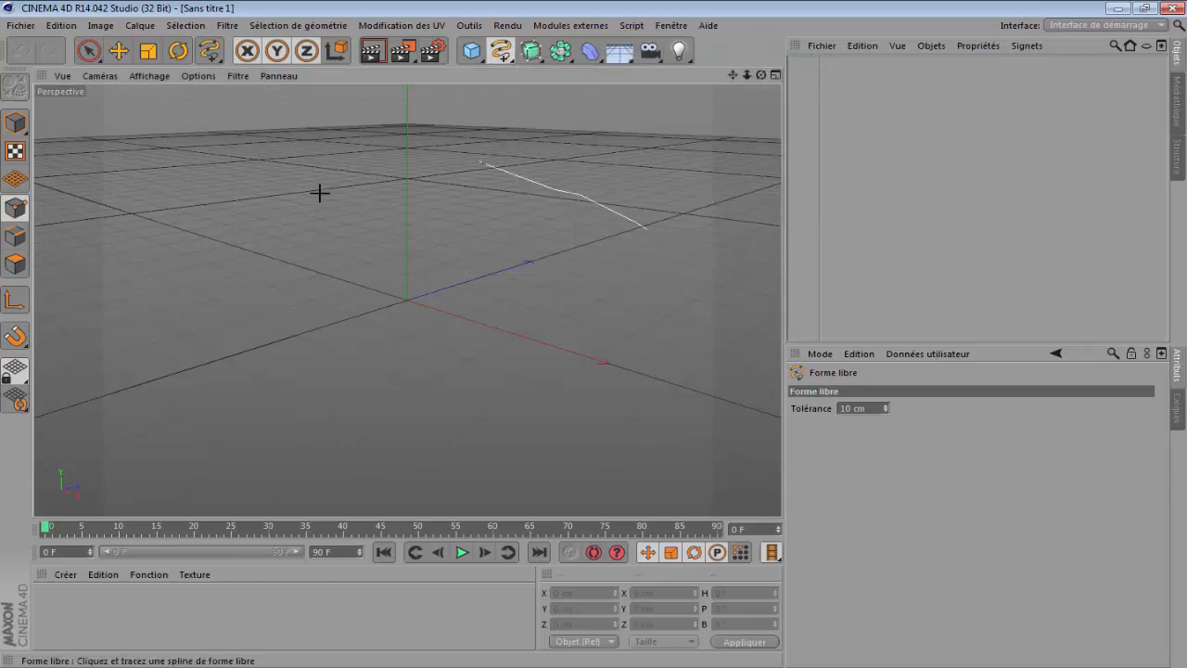
{"action": "mouse_move", "coordinate": [320, 510]}
{"action": "left_mouse_down"}
{"action": "mouse_move", "coordinate": [708, 307]}
{"action": "mouse_move", "coordinate": [268, 270]}
{"action": "mouse_move", "coordinate": [321, 307]}
{"action": "mouse_move", "coordinate": [306, 510]}
{"action": "left_mouse_up"}
{"action": "mouse_move", "coordinate": [645, 280]}
{"action": "left_mouse_down"}
{"action": "mouse_move", "coordinate": [477, 99]}
{"action": "mouse_move", "coordinate": [257, 305]}
{"action": "mouse_move", "coordinate": [204, 410]}
{"action": "left_mouse_up"}
{"action": "mouse_move", "coordinate": [266, 438]}
{"action": "left_mouse_down"}
{"action": "mouse_move", "coordinate": [254, 485]}
{"action": "mouse_move", "coordinate": [148, 464]}
{"action": "mouse_move", "coordinate": [114, 209]}
{"action": "mouse_move", "coordinate": [403, 310]}
{"action": "mouse_move", "coordinate": [231, 477]}
{"action": "mouse_move", "coordinate": [239, 471]}
{"action": "left_mouse_up"}
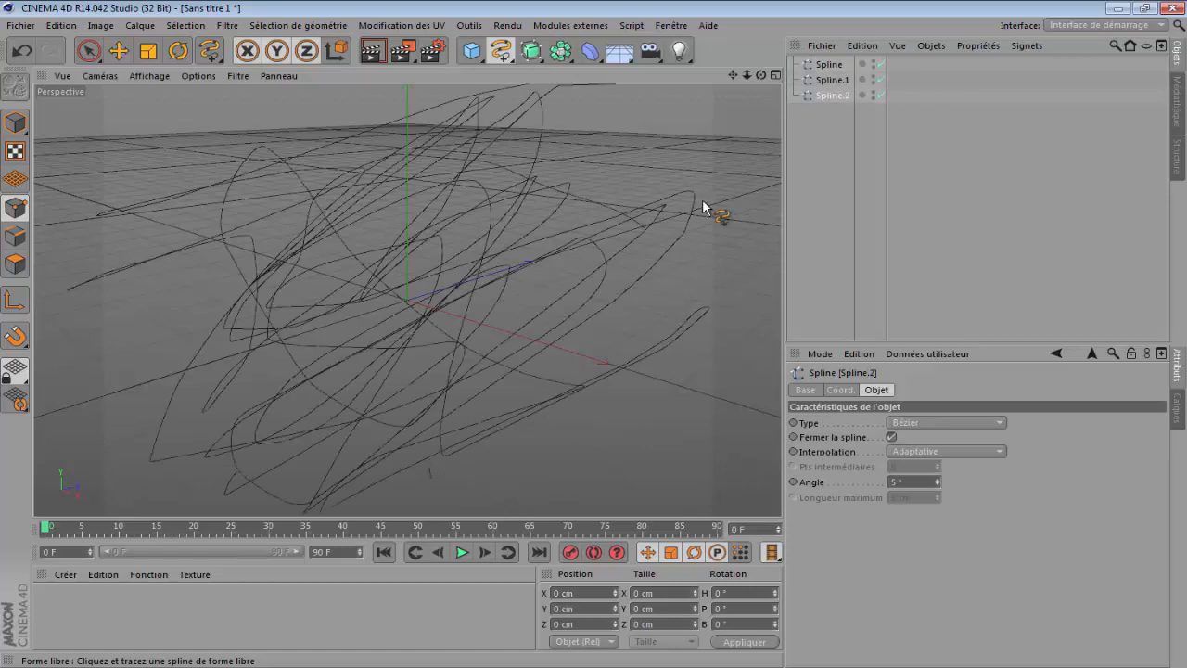
Delete the extra splines Spline.1 and Spline.2, keeping only the main scribble Spline.
{"action": "left_click", "coordinate": [832, 81]}
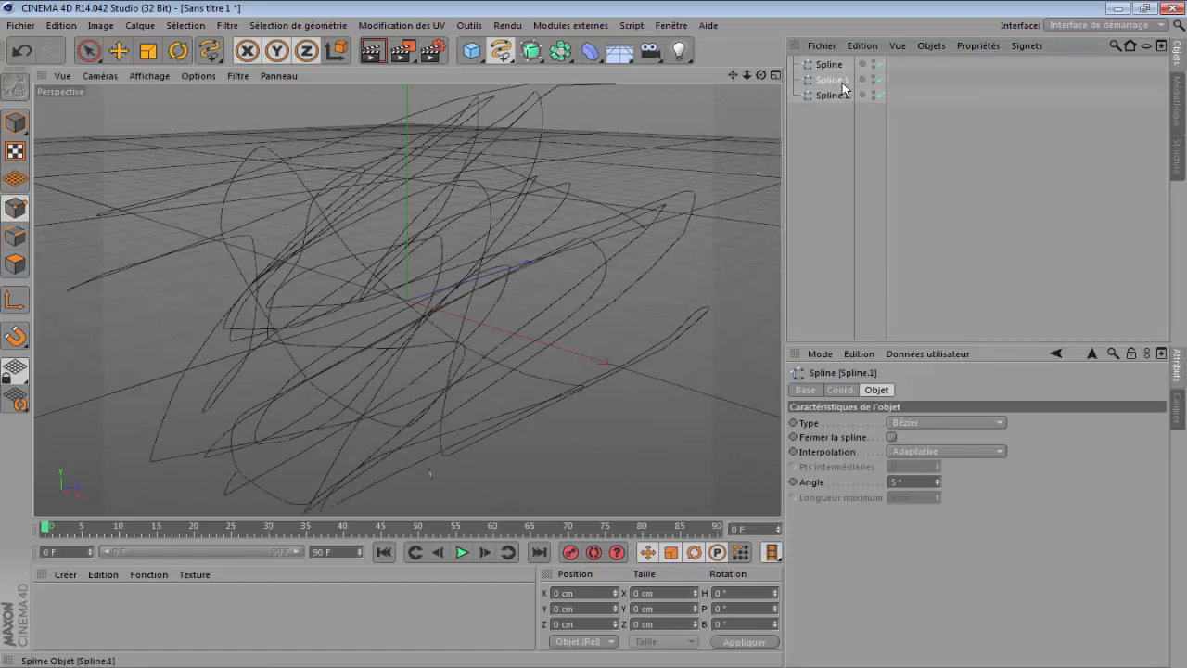
{"action": "key", "text": "Delete"}
{"action": "left_click", "coordinate": [842, 83]}
{"action": "key", "text": "Delete"}
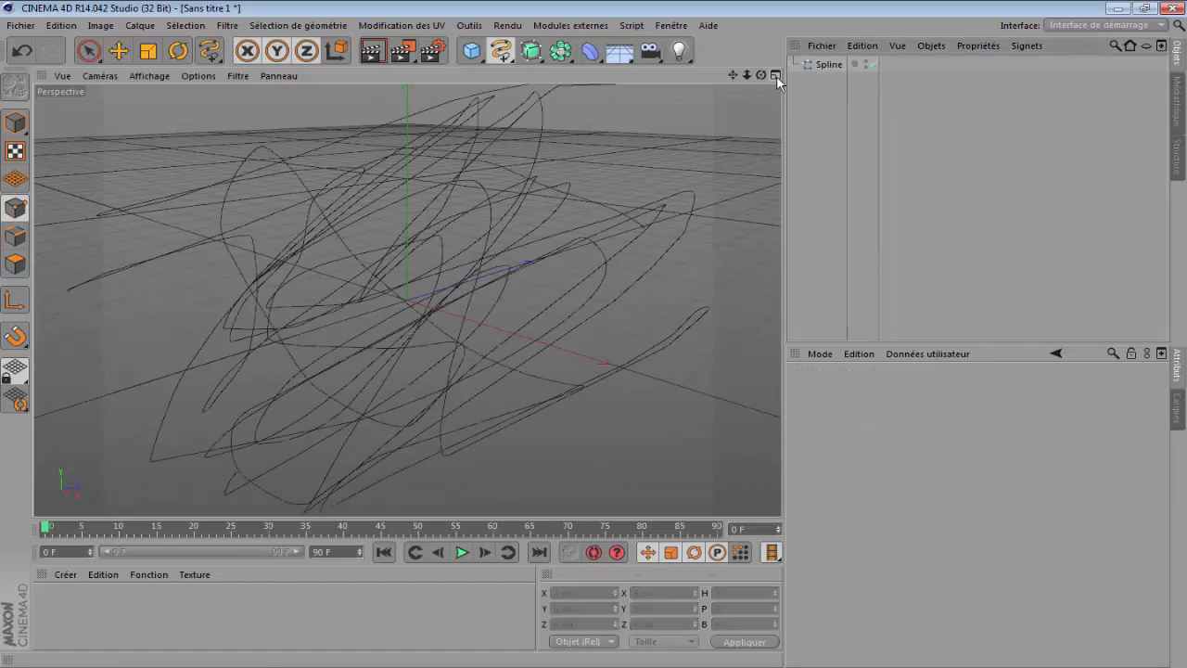
Show all four views and draw a wide freehand spline scribble around the origin in the Haut (top) view.
{"action": "left_click", "coordinate": [775, 75]}
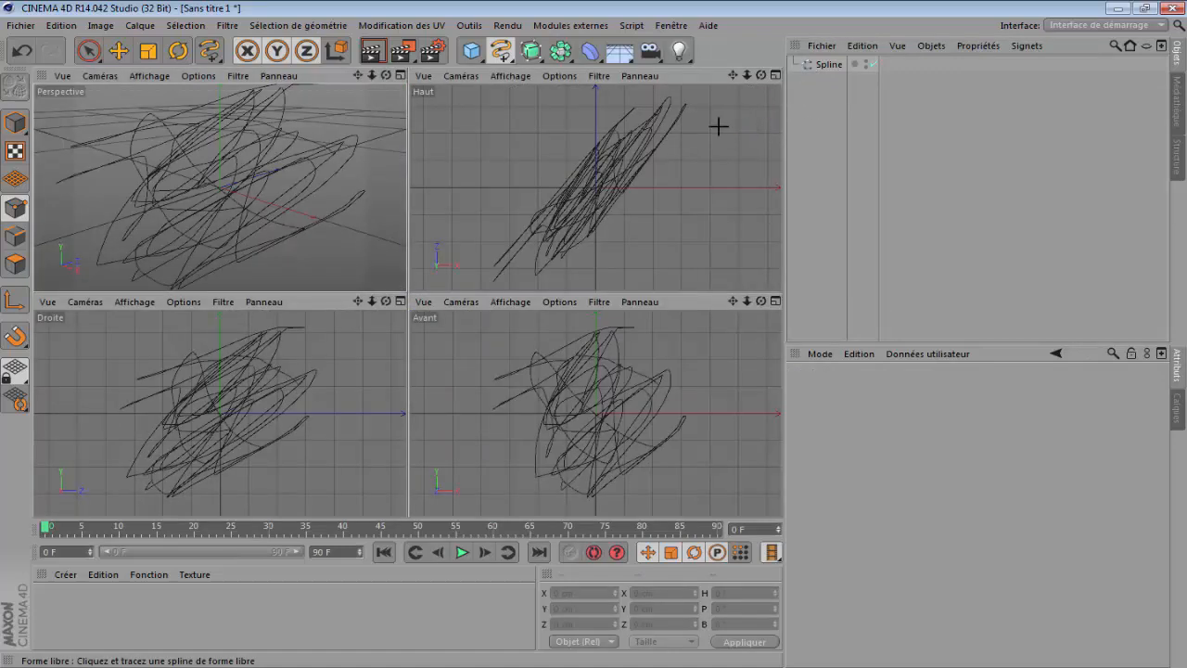
{"action": "left_click_drag", "start_coordinate": [719, 126], "coordinate": [761, 178]}
{"action": "mouse_move", "coordinate": [408, 251]}
{"action": "left_mouse_down"}
{"action": "mouse_move", "coordinate": [533, 239]}
{"action": "mouse_move", "coordinate": [640, 175]}
{"action": "left_mouse_up"}
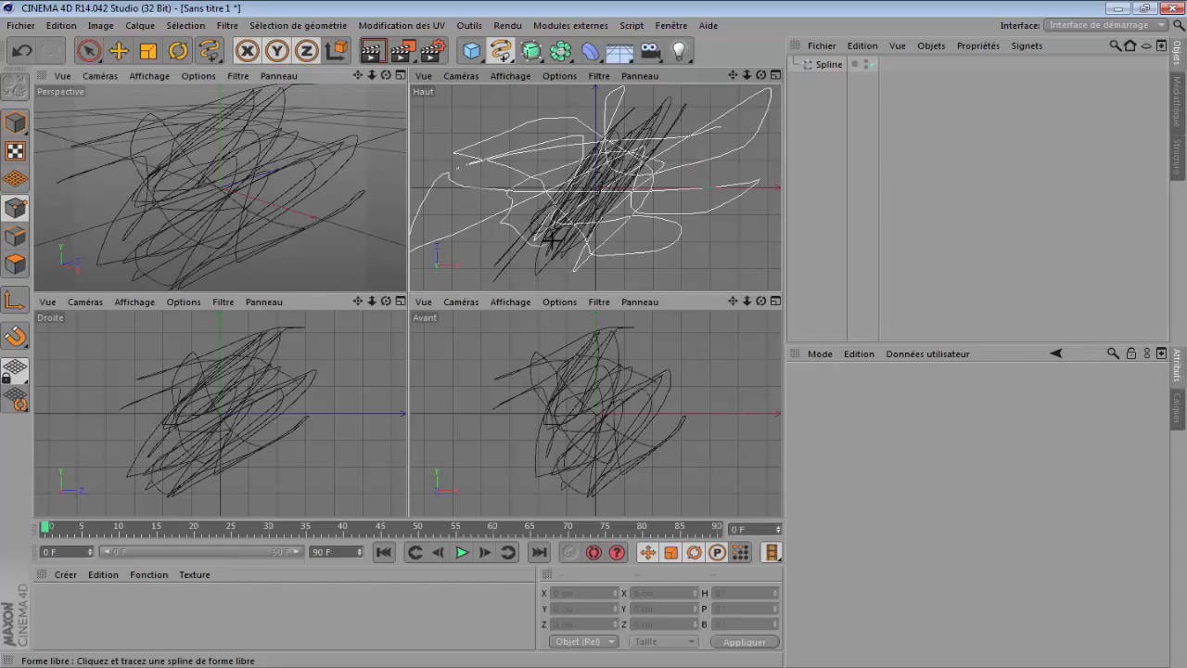
{"action": "left_click_drag", "start_coordinate": [504, 220], "coordinate": [506, 223]}
Draw another freehand spline scribble across the existing curves in the Avant (front) view.
{"action": "left_click_drag", "start_coordinate": [714, 364], "coordinate": [599, 422]}
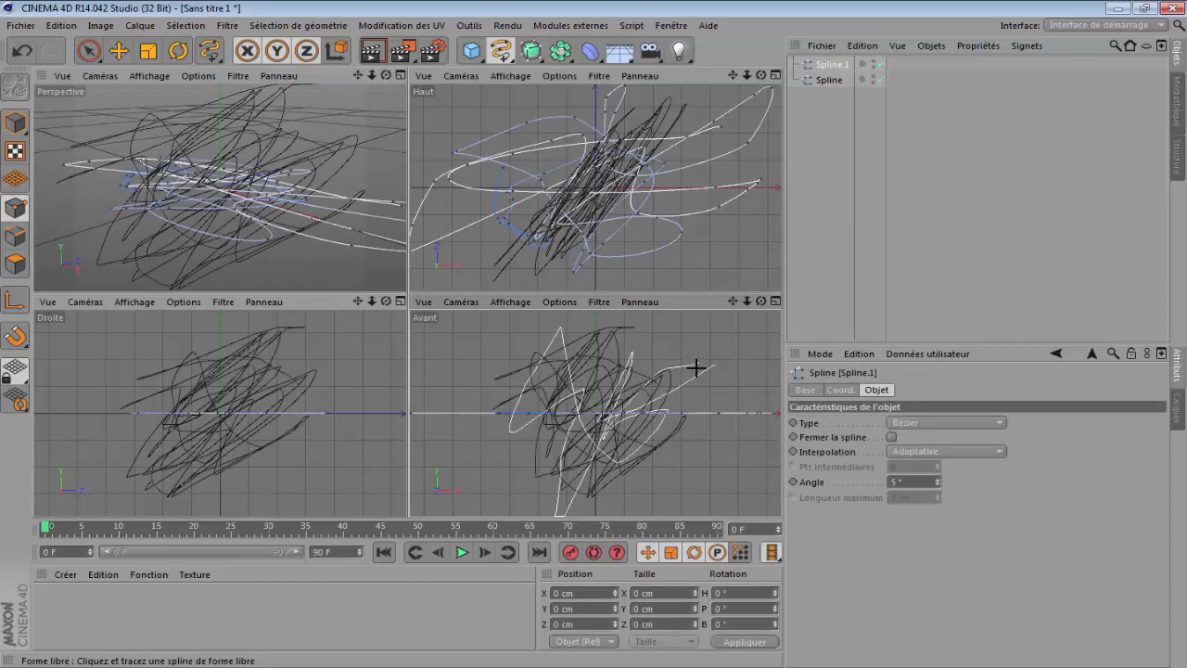
{"action": "left_click_drag", "start_coordinate": [632, 331], "coordinate": [768, 276]}
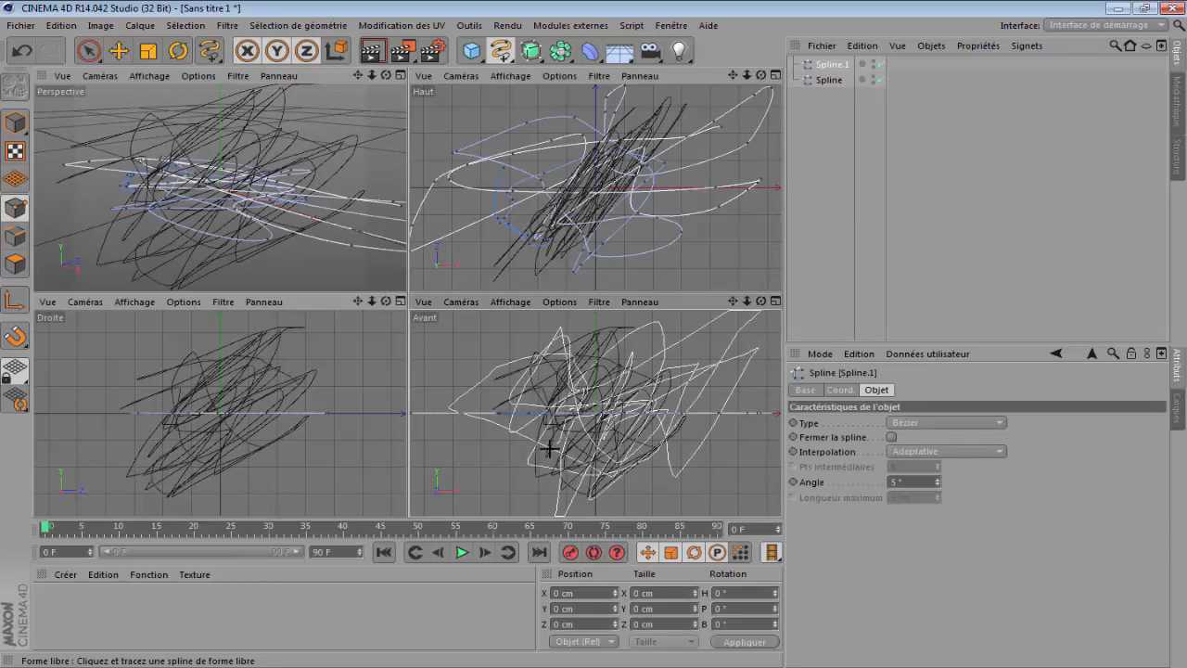
{"action": "left_click_drag", "start_coordinate": [549, 449], "coordinate": [557, 461]}
Draw a wide freehand spline scribble over the existing curves in the Droite (right) view.
{"action": "left_click_drag", "start_coordinate": [332, 373], "coordinate": [263, 396]}
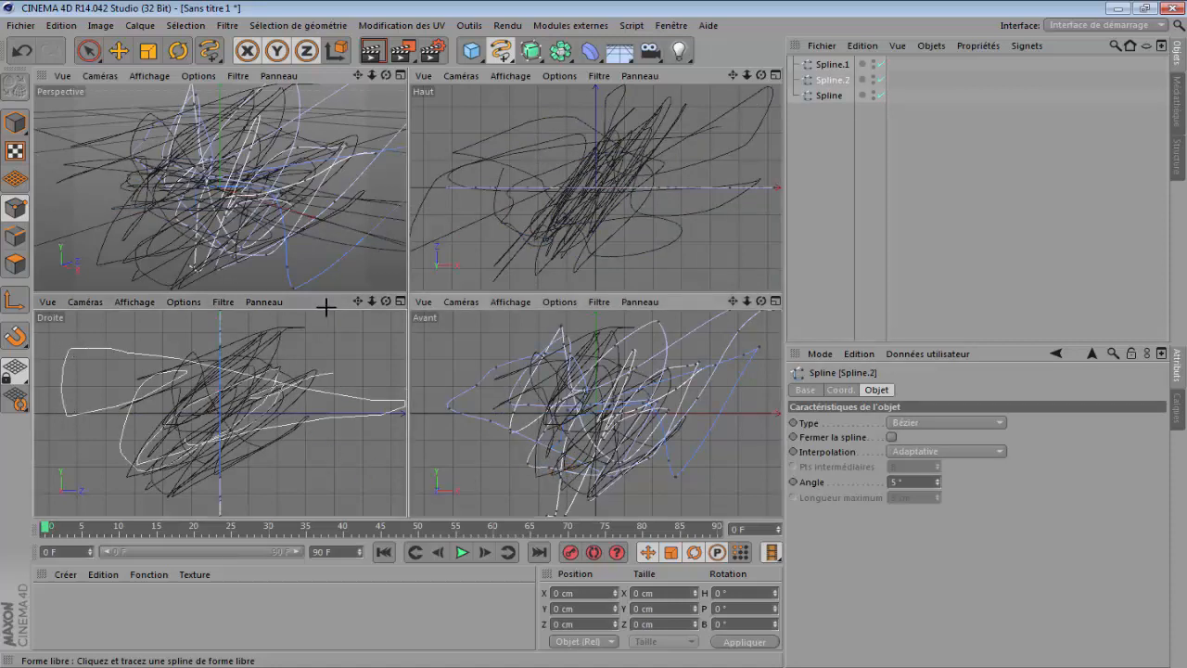
{"action": "left_click_drag", "start_coordinate": [326, 307], "coordinate": [313, 375]}
{"action": "left_click_drag", "start_coordinate": [222, 436], "coordinate": [213, 446]}
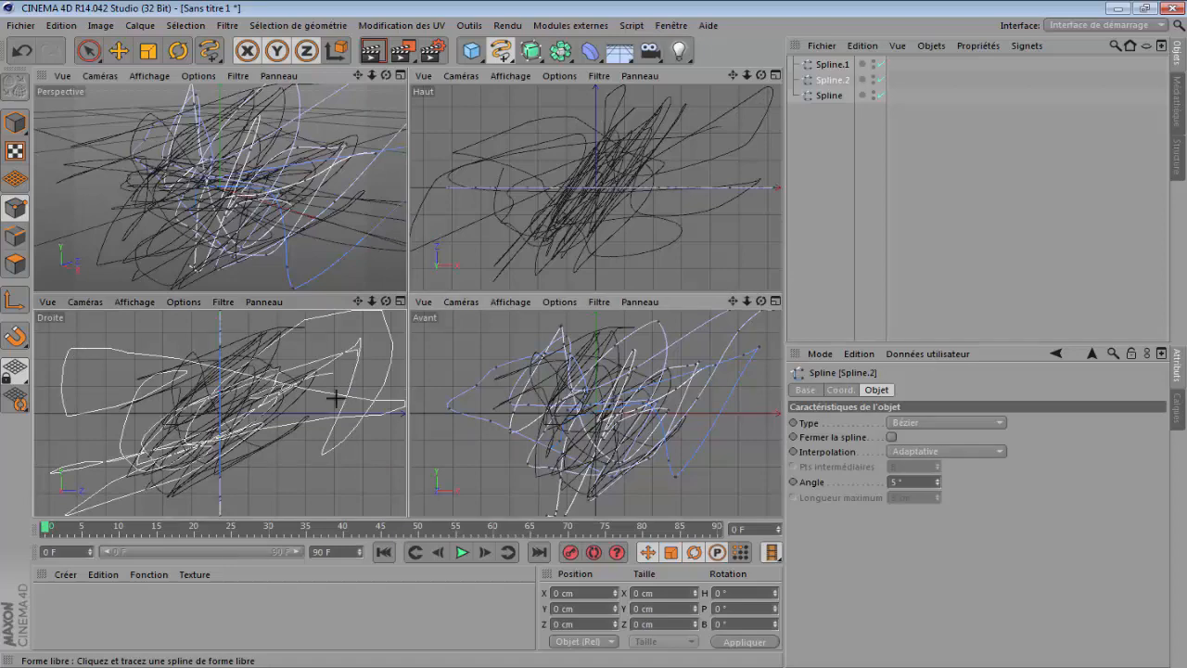
{"action": "left_click_drag", "start_coordinate": [330, 370], "coordinate": [324, 374]}
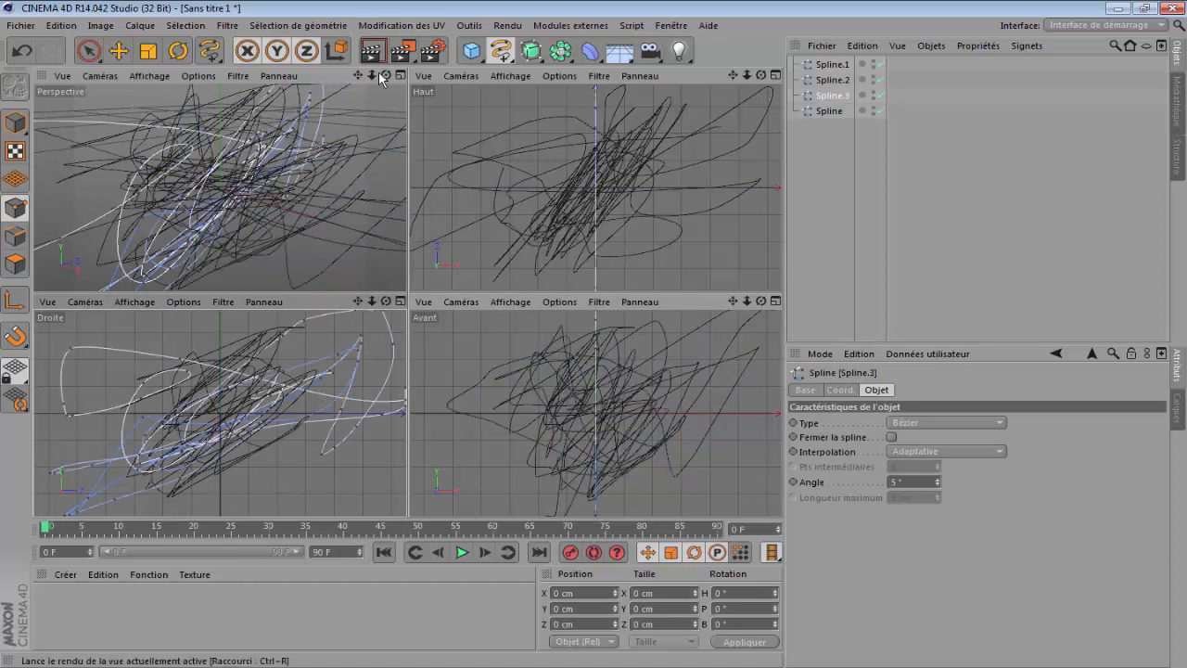
Add one more looping freehand spline over the tangle from a new angle in the perspective view.
{"action": "mouse_move", "coordinate": [387, 75]}
{"action": "left_mouse_down"}
{"action": "mouse_move", "coordinate": [371, 78]}
{"action": "mouse_move", "coordinate": [387, 75]}
{"action": "left_mouse_up"}
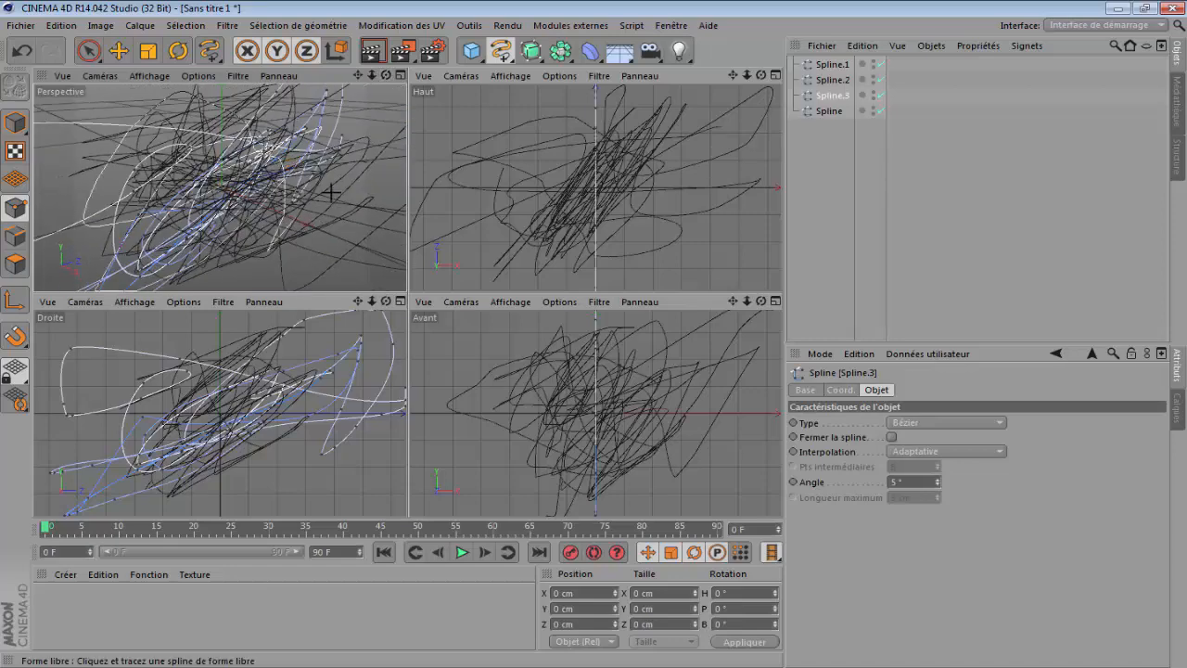
{"action": "left_click_drag", "start_coordinate": [260, 230], "coordinate": [263, 236]}
Examine the spline tangle from several angles and distances in a maximized perspective view.
{"action": "scroll", "coordinate": [330, 166], "scroll_direction": "down", "scroll_amount": 5}
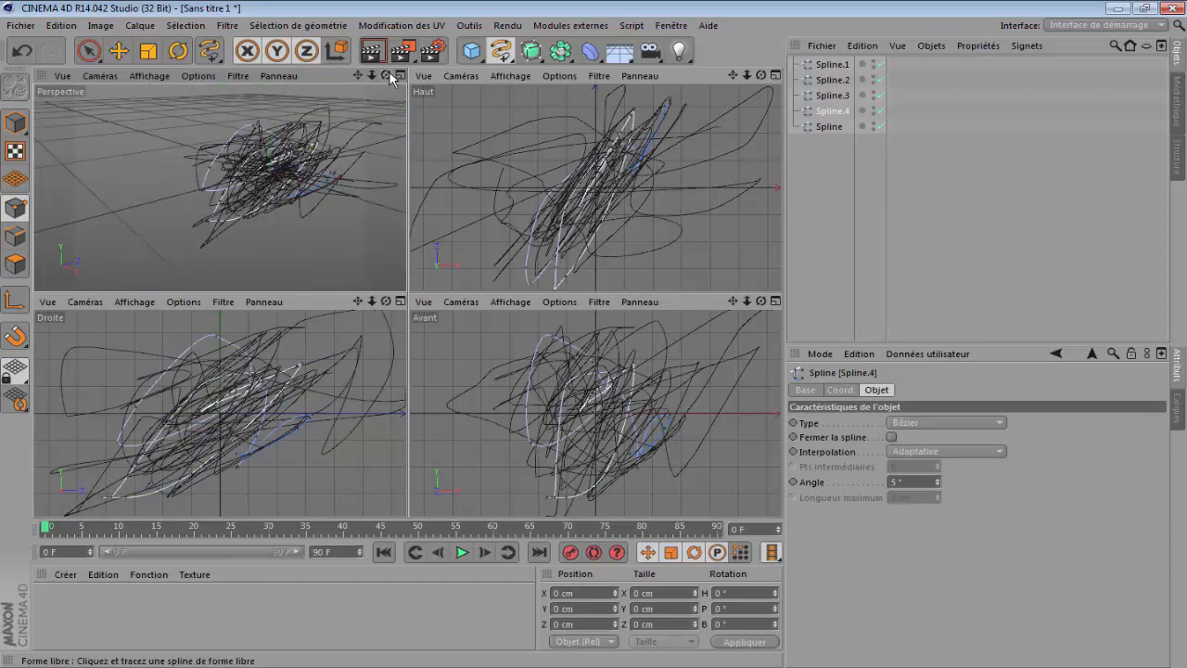
{"action": "mouse_move", "coordinate": [387, 75]}
{"action": "left_mouse_down"}
{"action": "mouse_move", "coordinate": [375, 78]}
{"action": "mouse_move", "coordinate": [387, 75]}
{"action": "left_mouse_up"}
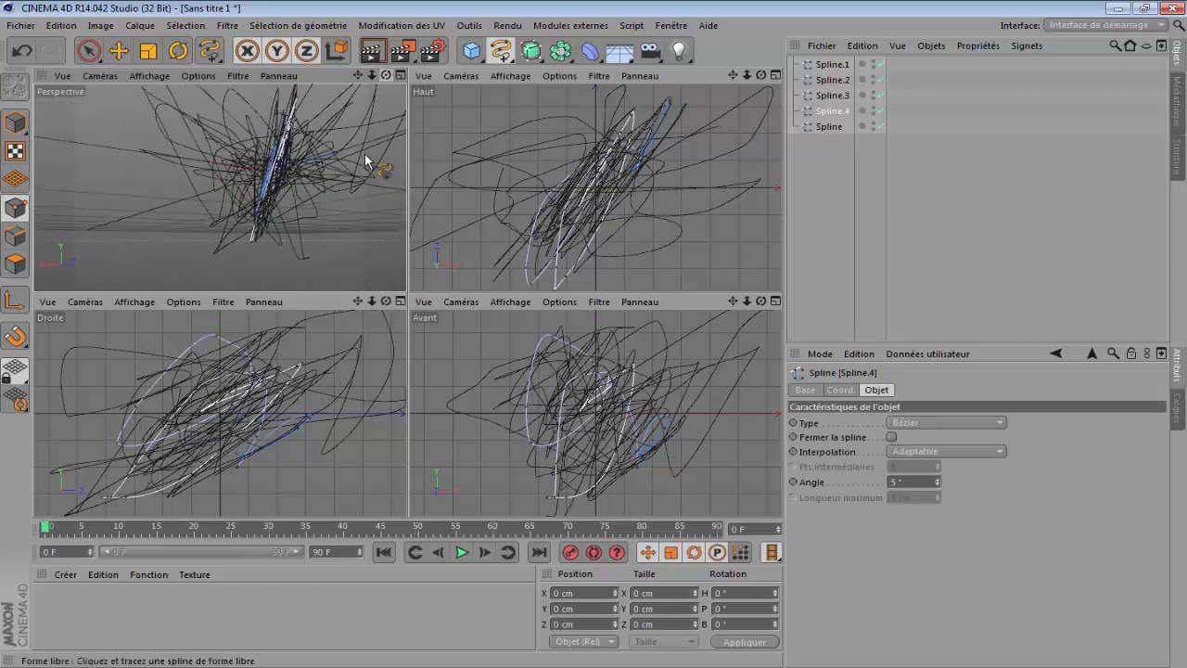
{"action": "scroll", "coordinate": [327, 186], "scroll_direction": "down", "scroll_amount": 5}
{"action": "left_click", "coordinate": [400, 75]}
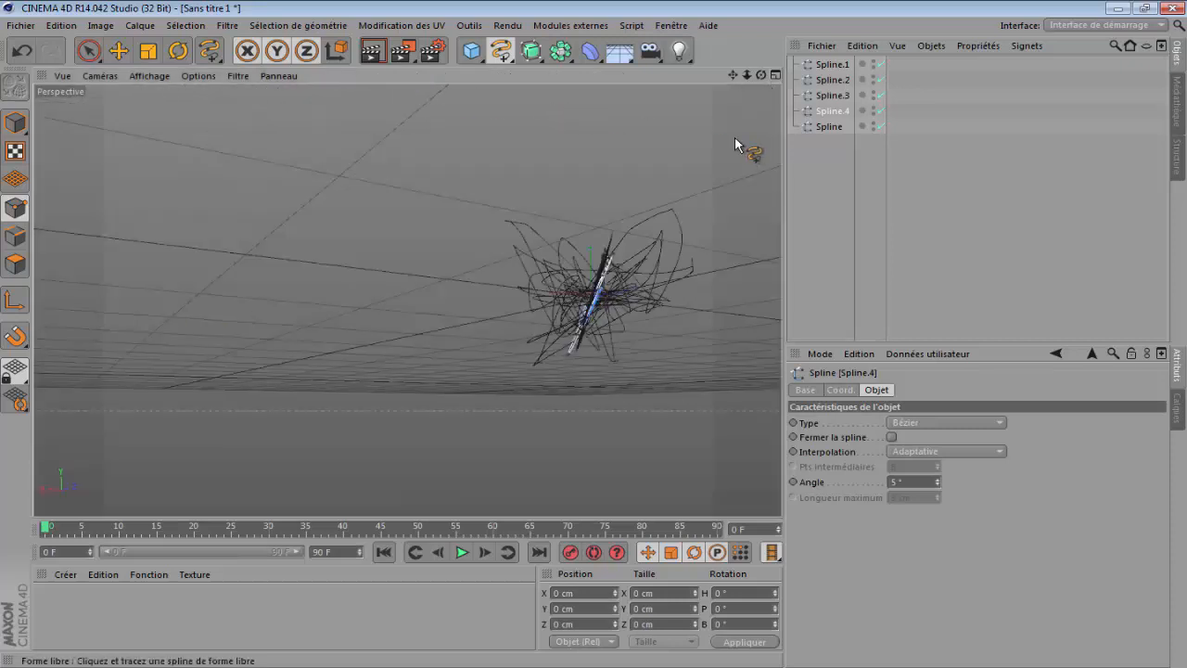
{"action": "left_click_drag", "start_coordinate": [761, 78], "coordinate": [739, 93]}
{"action": "scroll", "coordinate": [455, 267], "scroll_direction": "up", "scroll_amount": 3}
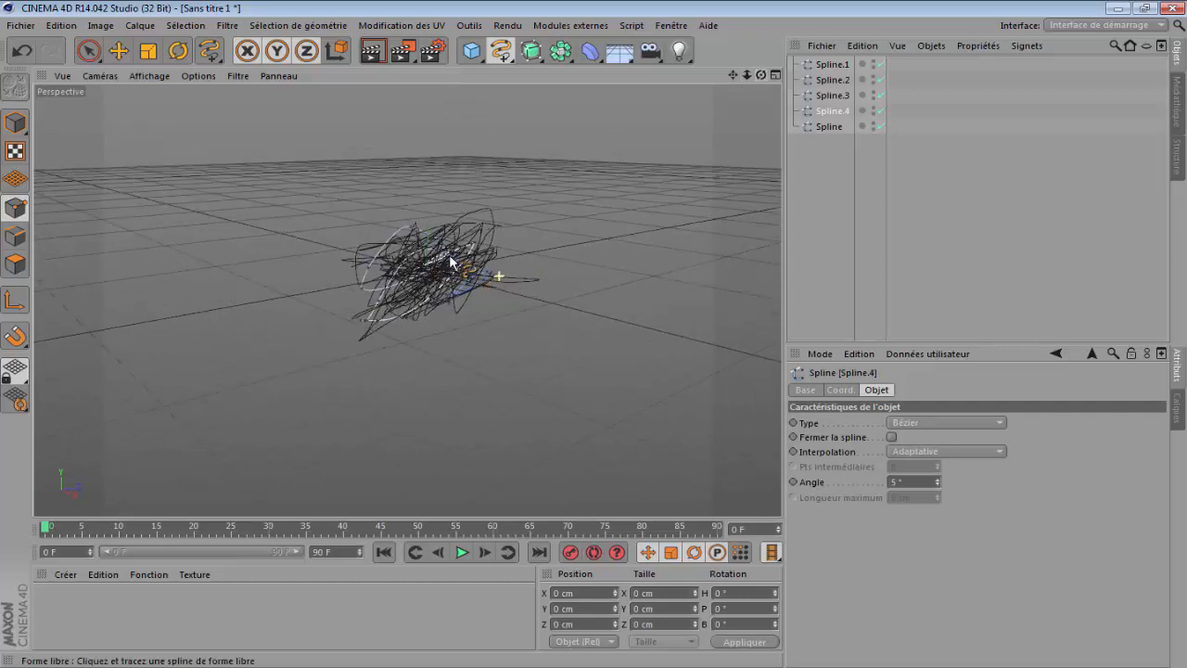
{"action": "scroll", "coordinate": [456, 267], "scroll_direction": "up", "scroll_amount": 4}
{"action": "scroll", "coordinate": [456, 267], "scroll_direction": "down", "scroll_amount": 2}
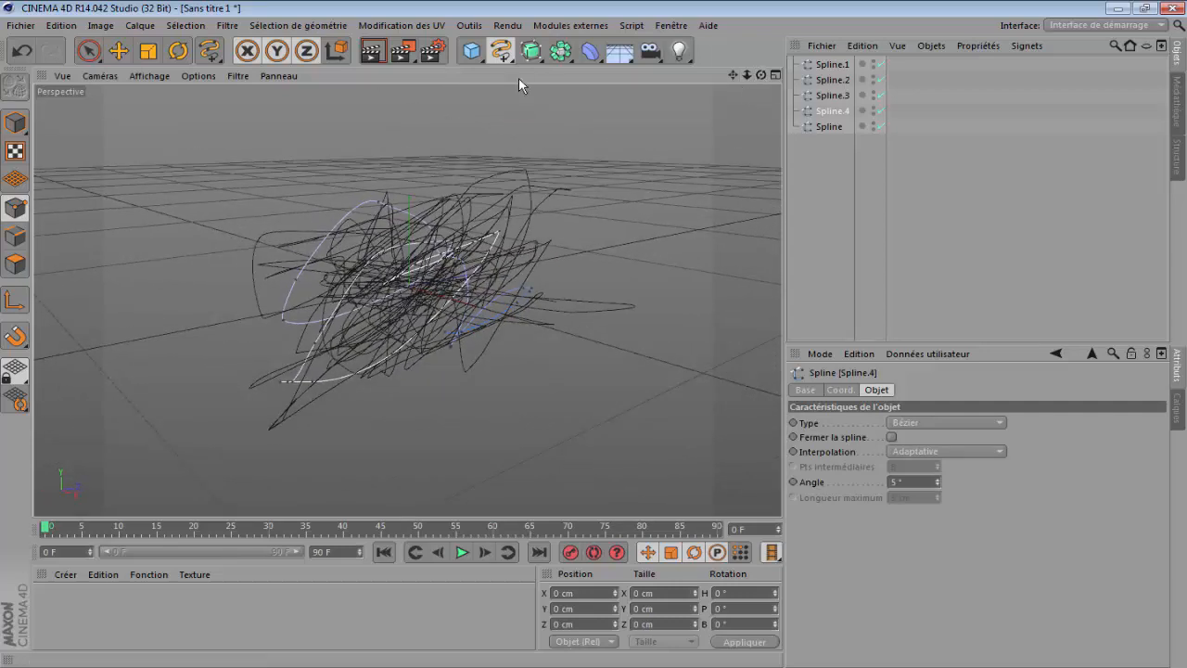
Add a Peau NURBS object, place it first in the hierarchy and nest all five splines under it.
{"action": "left_click", "coordinate": [538, 46]}
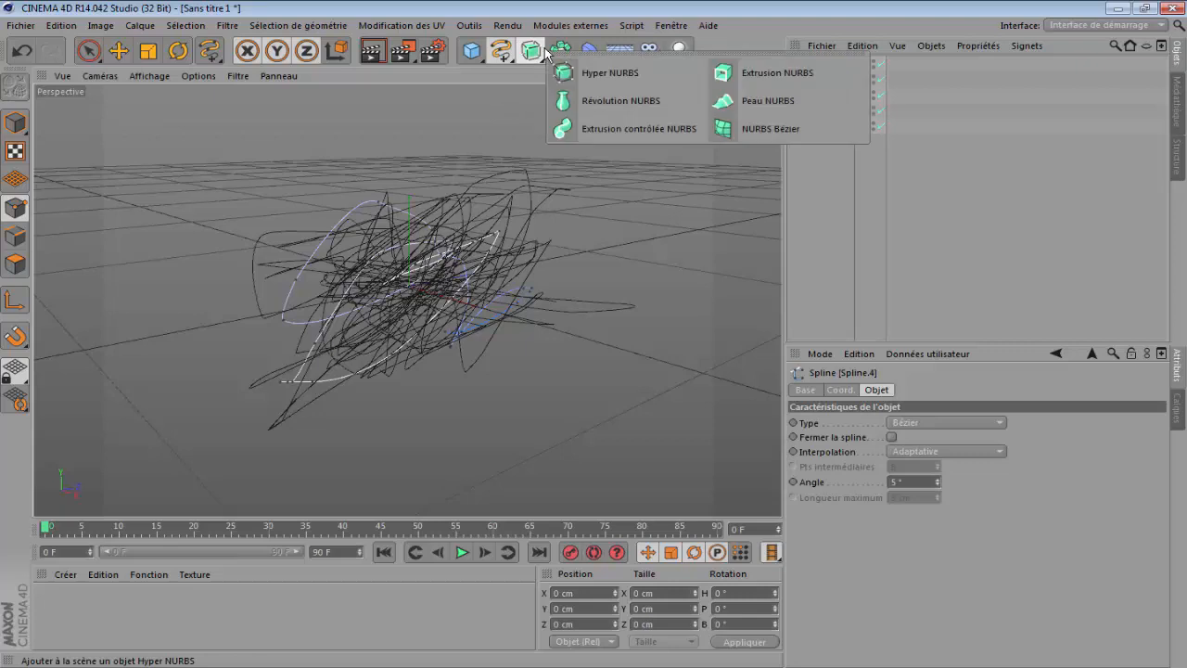
{"action": "left_click", "coordinate": [831, 96]}
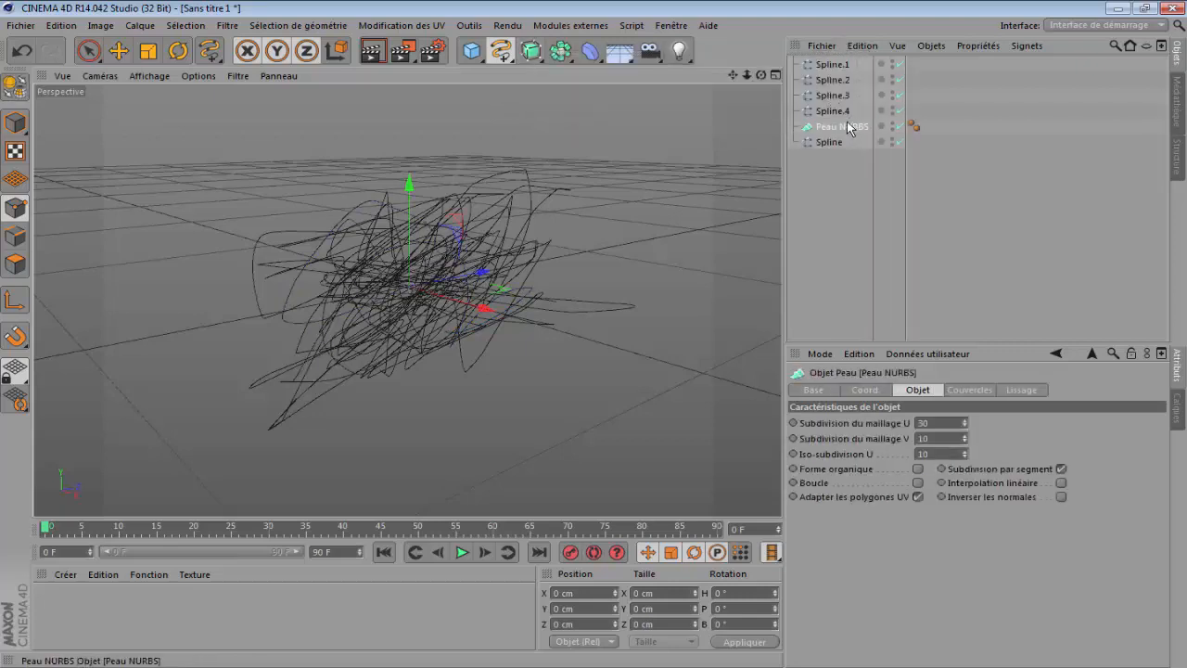
{"action": "left_click_drag", "start_coordinate": [848, 128], "coordinate": [835, 61]}
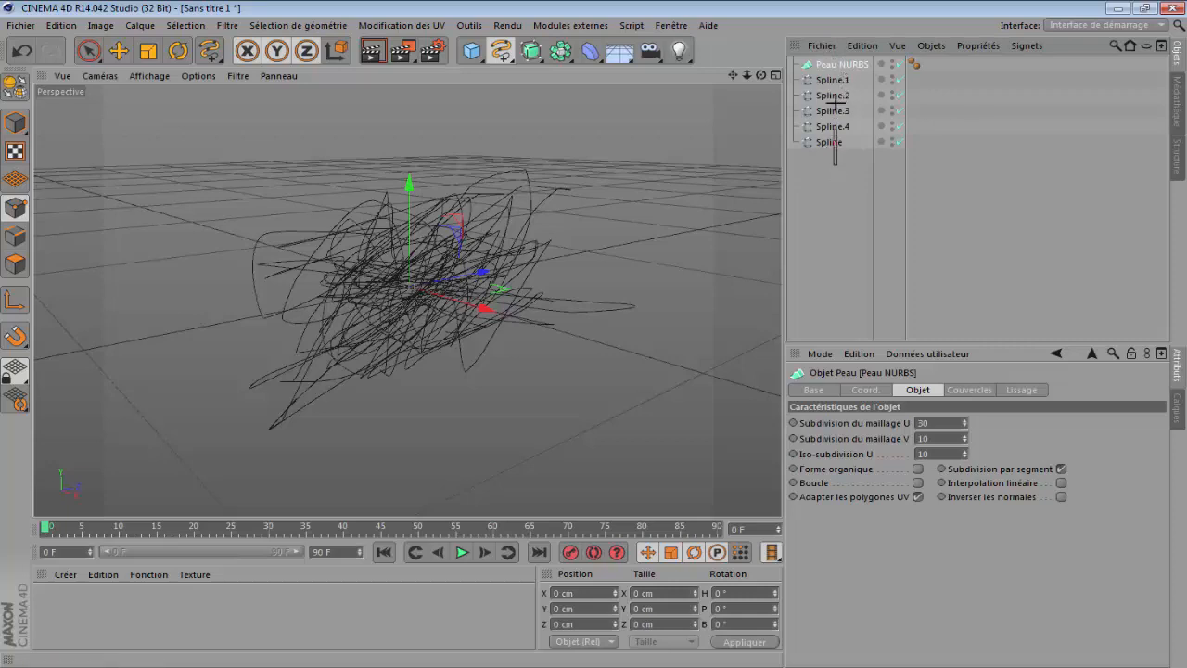
{"action": "left_click_drag", "start_coordinate": [834, 79], "coordinate": [847, 62]}
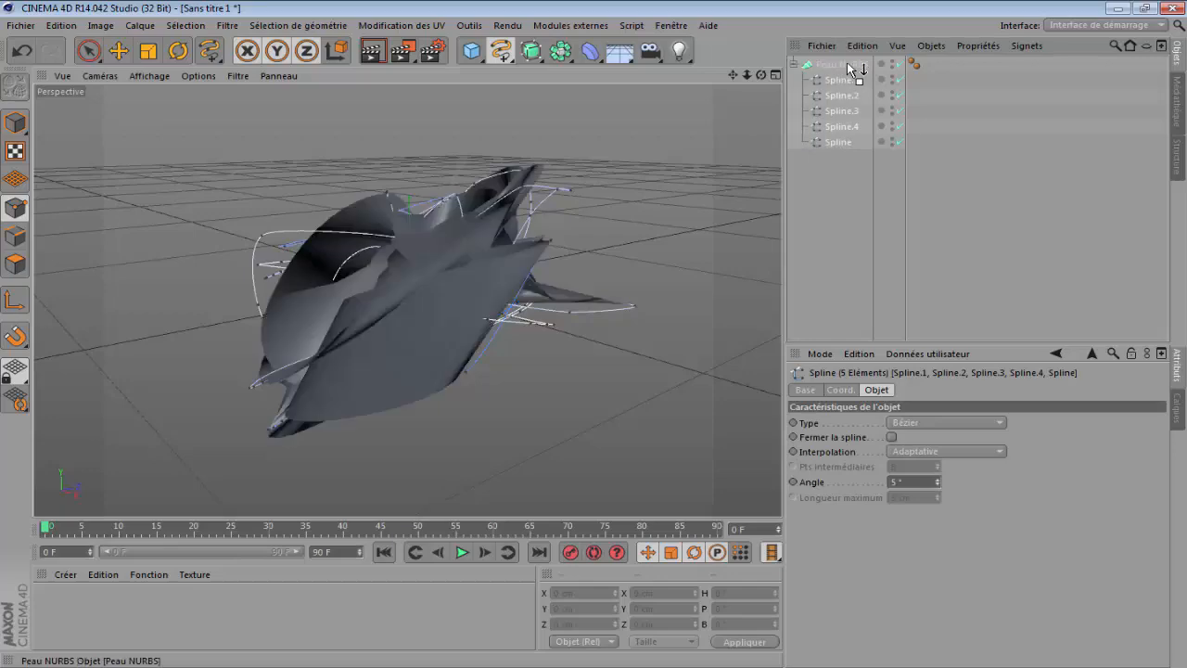
Add a Hyper NURBS object and nest the Peau NURBS inside it to smooth the surface.
{"action": "left_click_drag", "start_coordinate": [760, 75], "coordinate": [407, 299]}
{"action": "left_click_drag", "start_coordinate": [504, 54], "coordinate": [520, 6]}
{"action": "left_click_drag", "start_coordinate": [539, 64], "coordinate": [670, 79]}
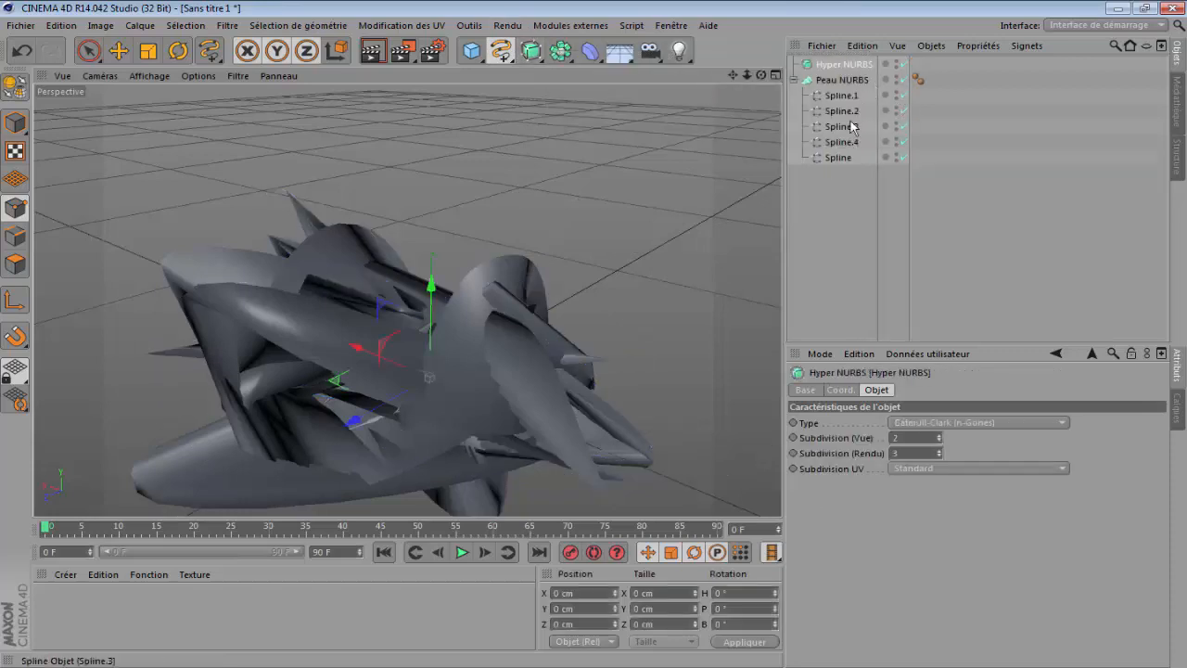
{"action": "left_click", "coordinate": [861, 81]}
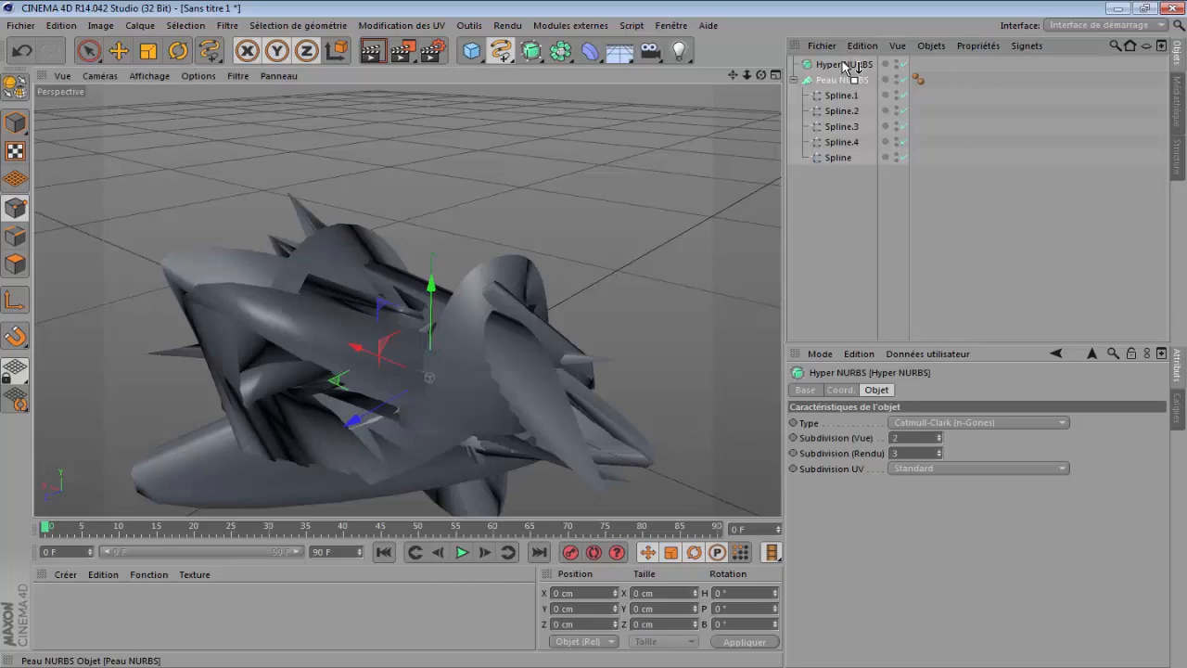
{"action": "left_click_drag", "start_coordinate": [849, 67], "coordinate": [849, 67]}
Set the Peau NURBS mesh subdivisions to 52 in U and 28 in V.
{"action": "left_click_drag", "start_coordinate": [762, 75], "coordinate": [407, 300]}
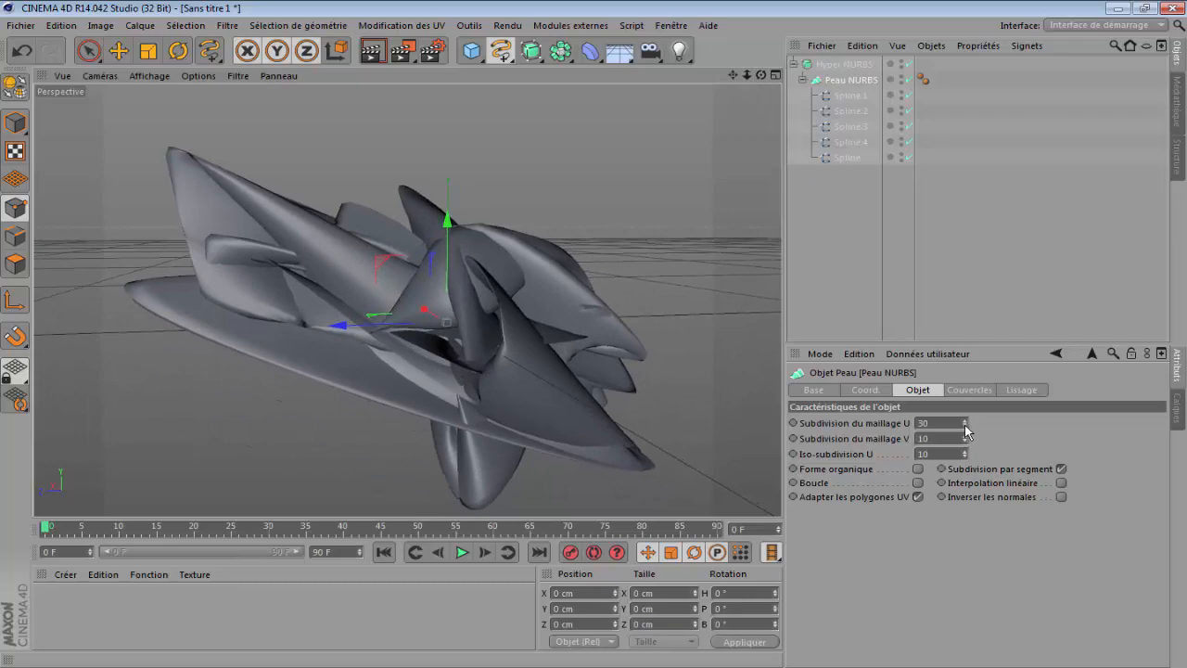
{"action": "left_click_drag", "start_coordinate": [965, 429], "coordinate": [965, 430]}
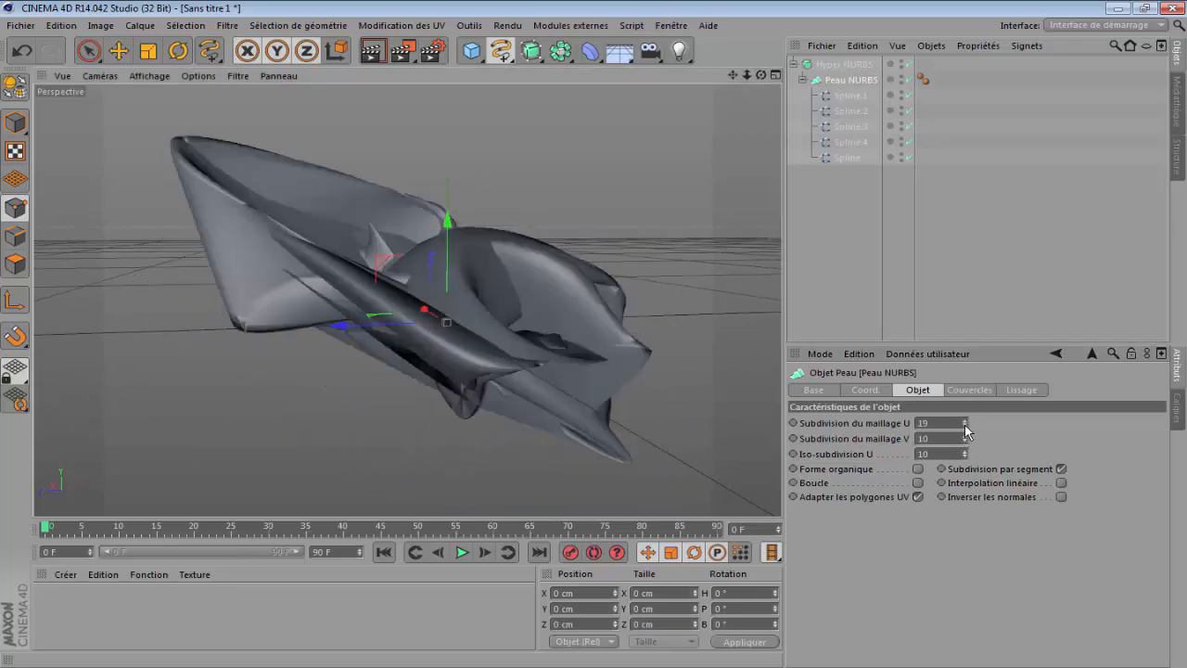
{"action": "mouse_move", "coordinate": [760, 75]}
{"action": "left_mouse_down"}
{"action": "mouse_move", "coordinate": [407, 299]}
{"action": "mouse_move", "coordinate": [761, 84]}
{"action": "left_mouse_up"}
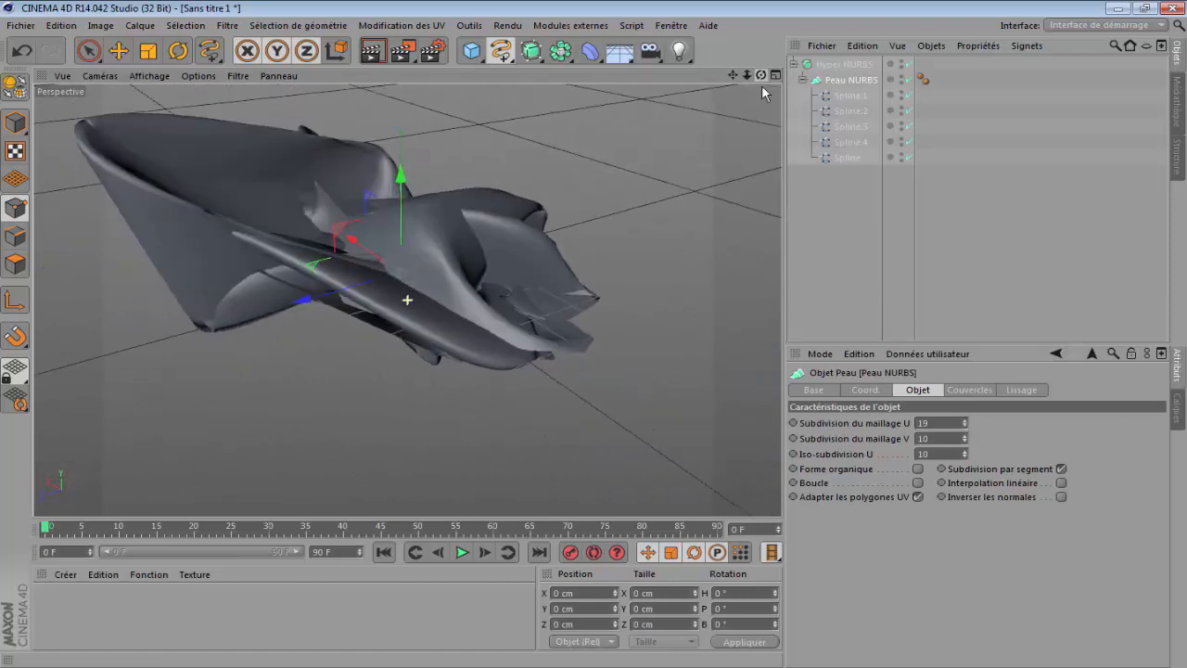
{"action": "left_click", "coordinate": [965, 435]}
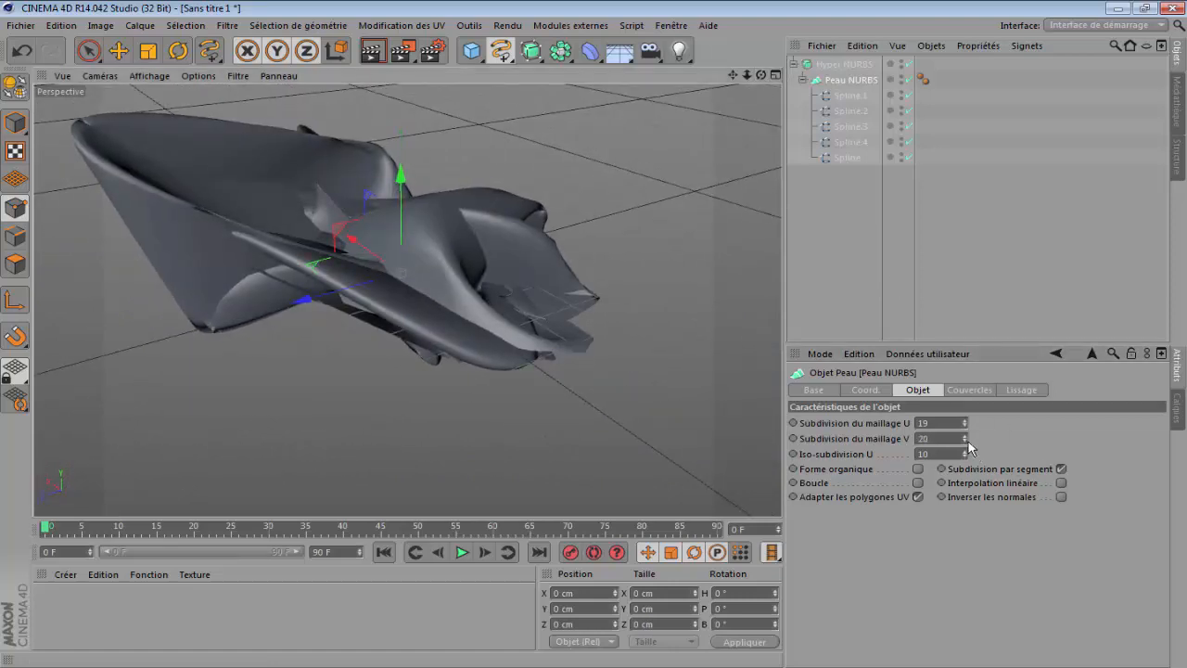
{"action": "left_click_drag", "start_coordinate": [967, 442], "coordinate": [964, 443]}
{"action": "left_click_drag", "start_coordinate": [965, 424], "coordinate": [965, 425]}
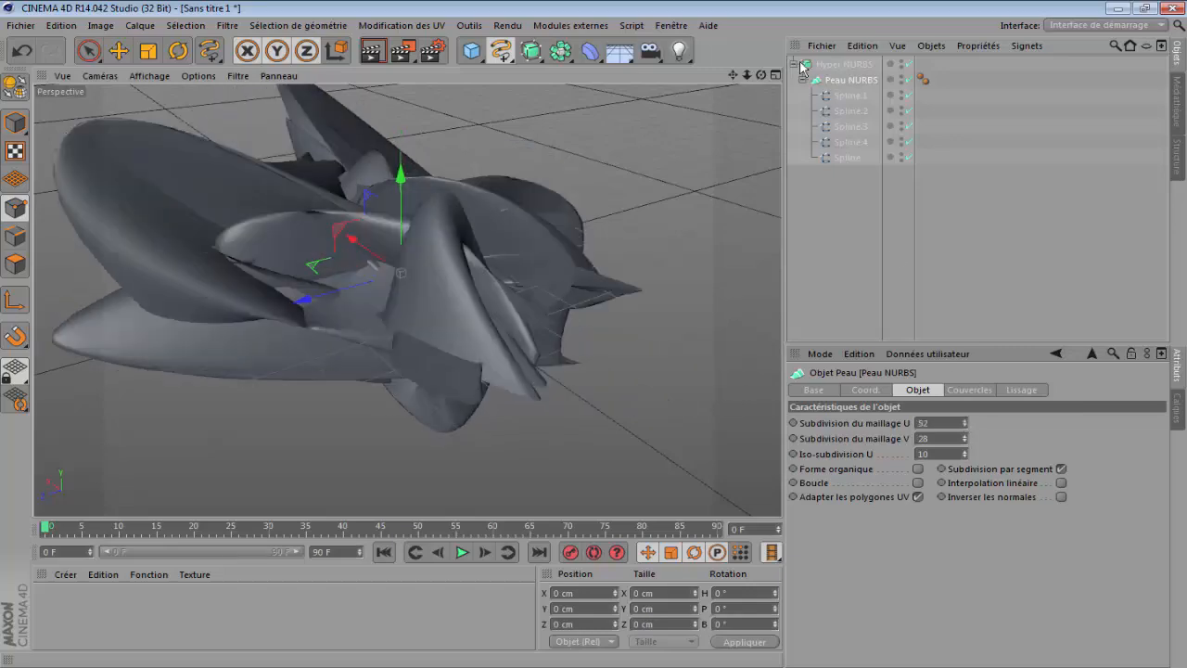
Paste two copies of the Hyper NURBS hierarchy and rotate the second copy freely around its centre.
{"action": "left_click_drag", "start_coordinate": [761, 75], "coordinate": [612, 66]}
{"action": "scroll", "coordinate": [564, 250], "scroll_direction": "down", "scroll_amount": 3}
{"action": "left_click", "coordinate": [815, 71]}
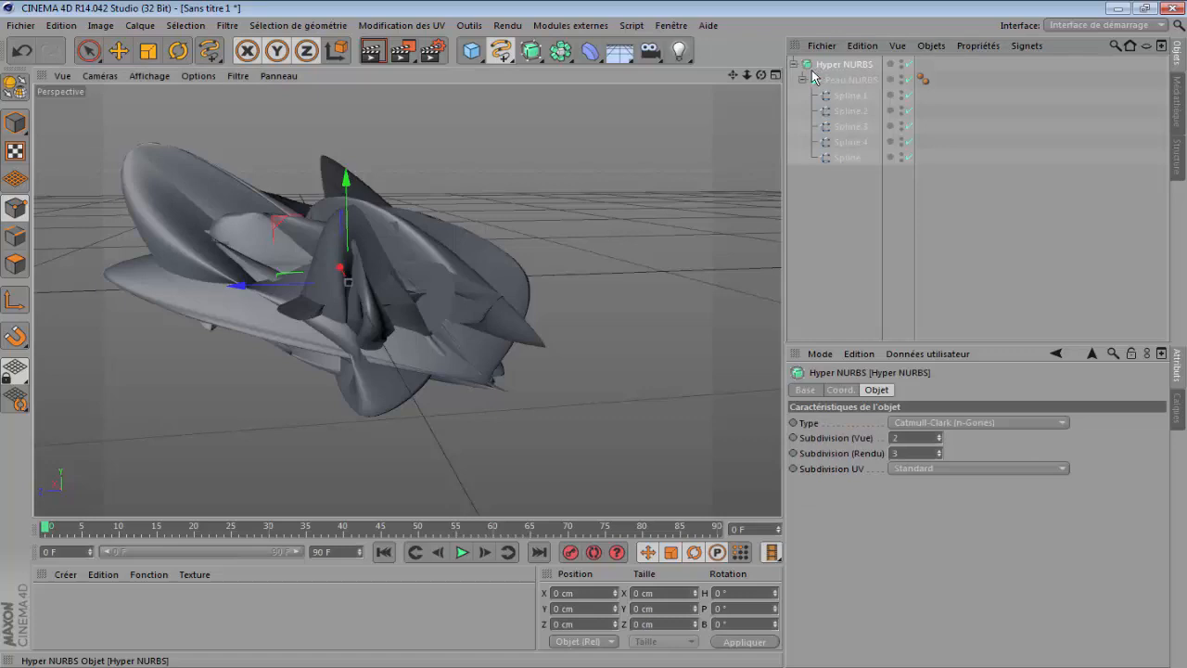
{"action": "key", "text": "ctrl+c"}
{"action": "key", "text": "ctrl+v"}
{"action": "key", "text": "ctrl+v"}
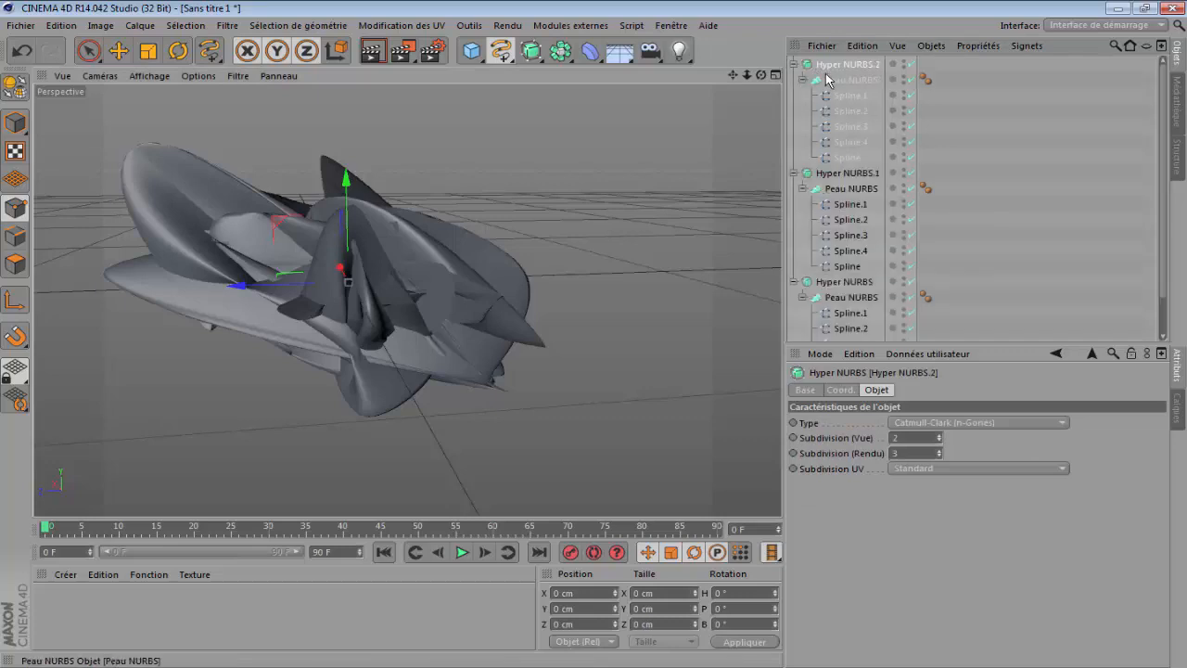
{"action": "left_click", "coordinate": [178, 51]}
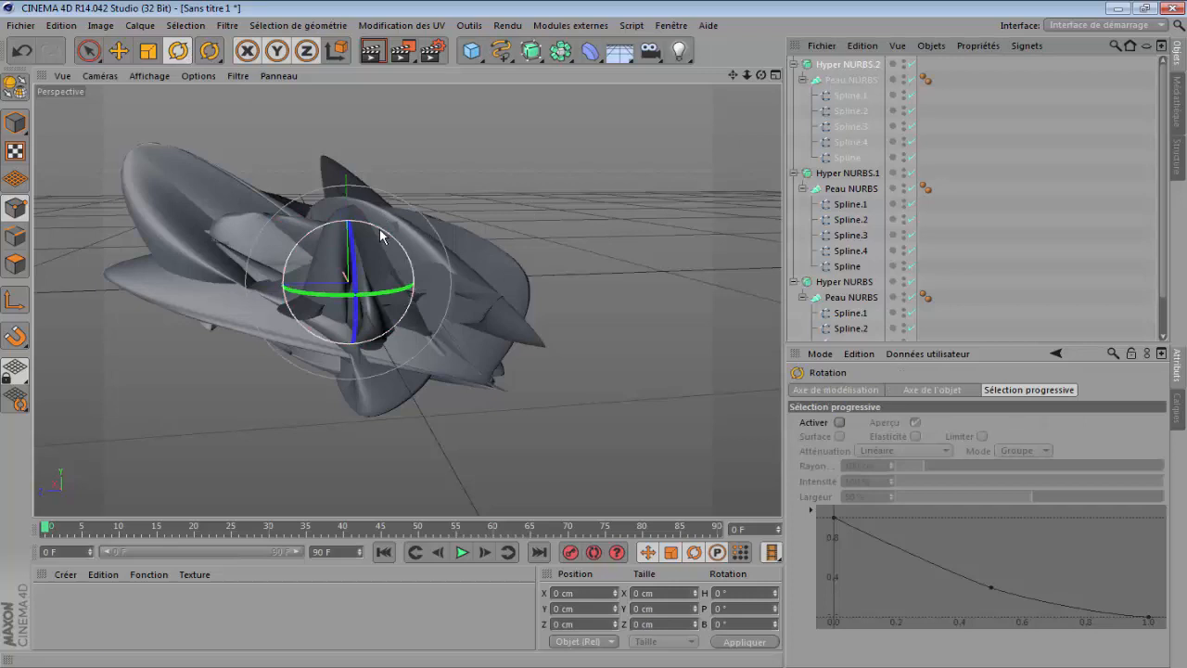
{"action": "left_click_drag", "start_coordinate": [384, 233], "coordinate": [224, 528]}
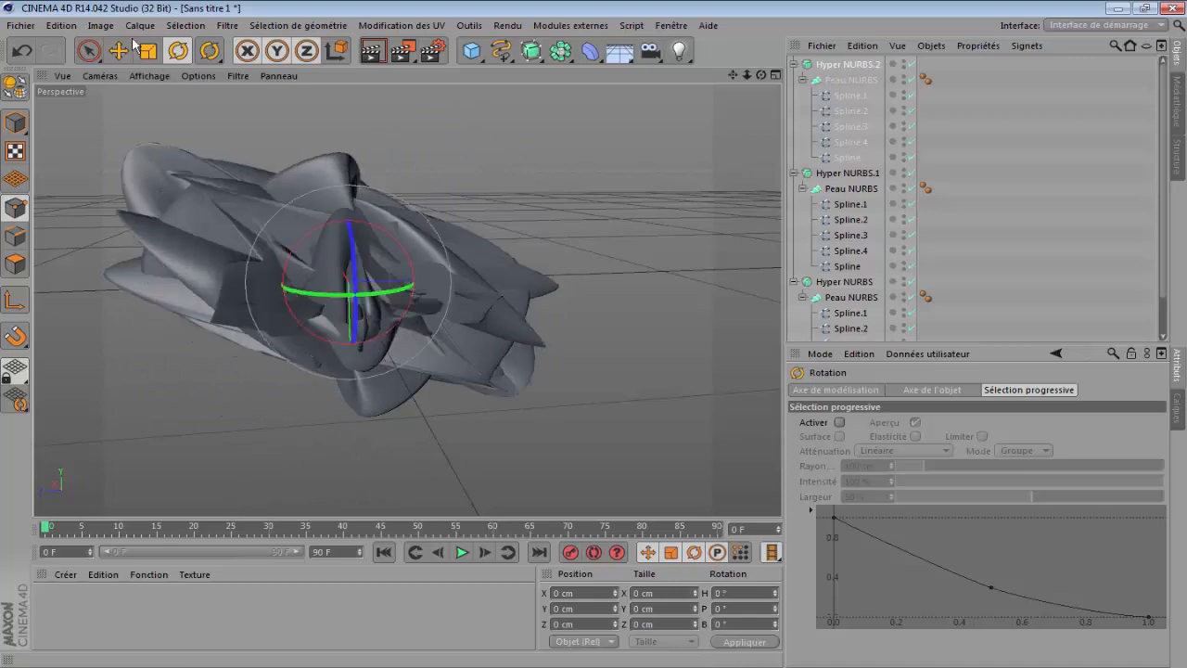
Move the Hyper NURBS.2 copy along its blue and green axes to offset it from the other shapes, and rotate it around its green axis.
{"action": "key", "text": "e"}
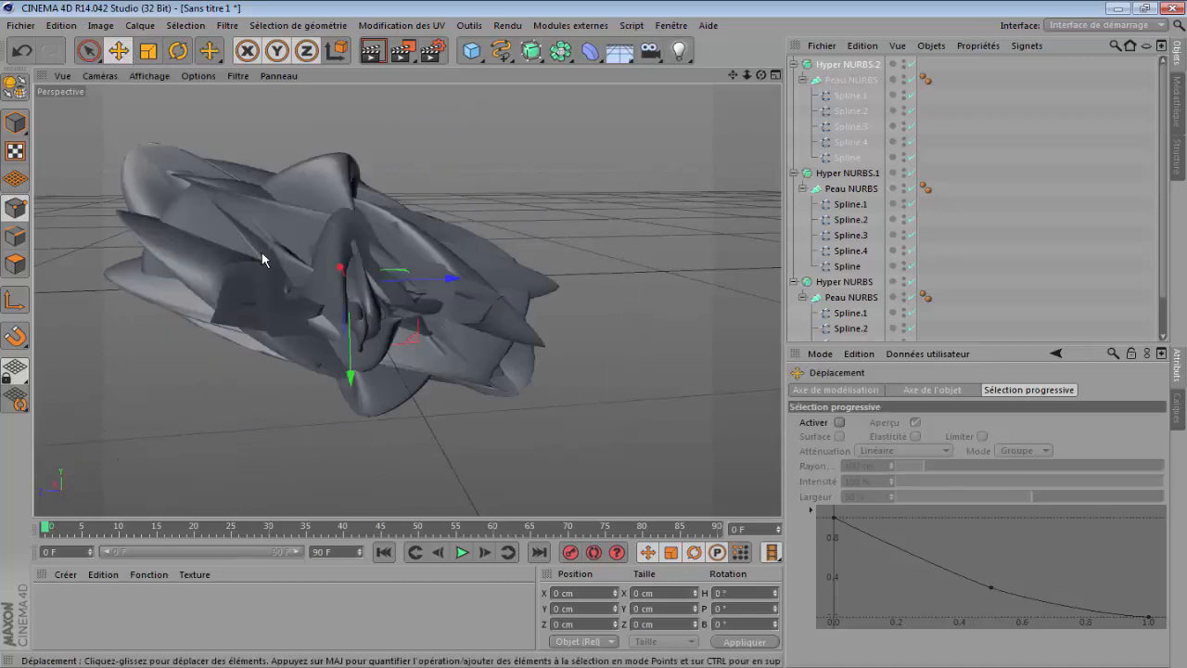
{"action": "left_click_drag", "start_coordinate": [455, 277], "coordinate": [583, 325]}
{"action": "left_click_drag", "start_coordinate": [473, 379], "coordinate": [477, 429]}
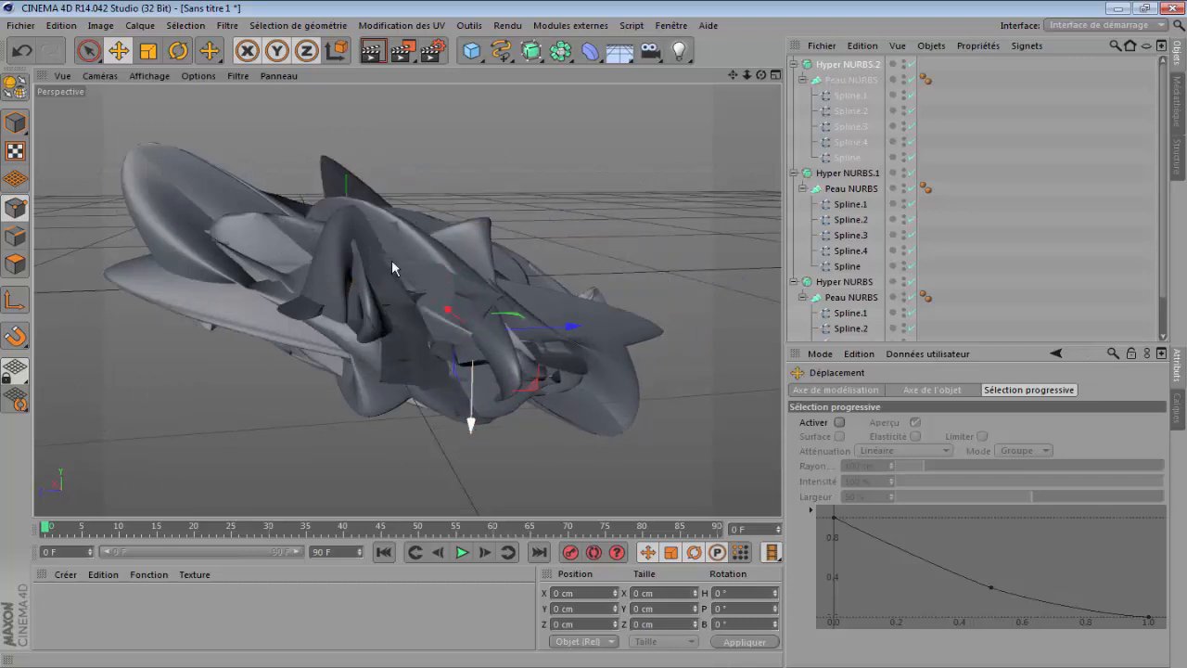
{"action": "left_click", "coordinate": [178, 50]}
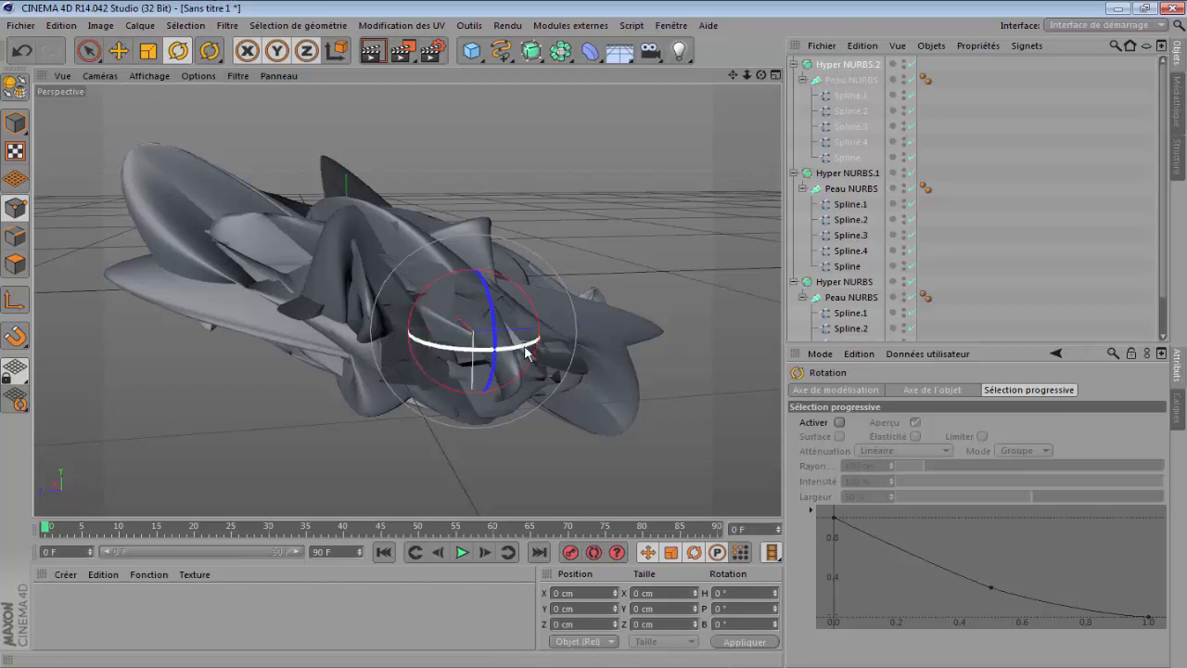
{"action": "left_click_drag", "start_coordinate": [525, 347], "coordinate": [401, 350]}
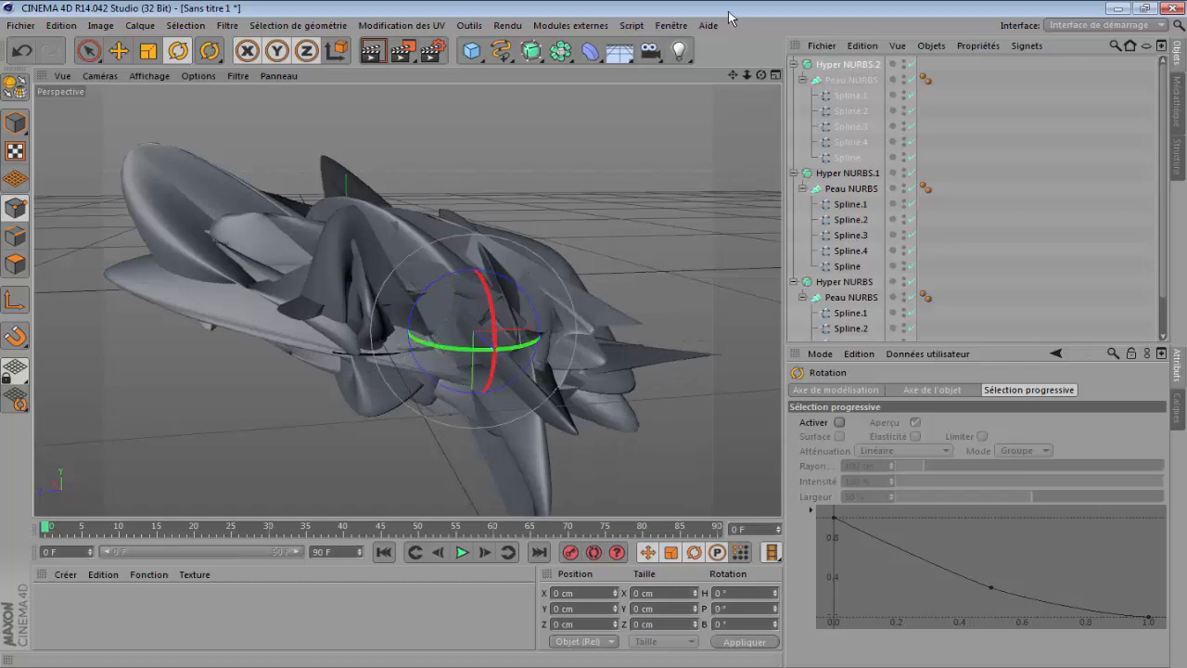
Rotate the Hyper NURBS.2 copy further around several axes so its spikes blend into the rest of the abstract shape.
{"action": "mouse_move", "coordinate": [761, 75]}
{"action": "left_mouse_down"}
{"action": "mouse_move", "coordinate": [407, 299]}
{"action": "mouse_move", "coordinate": [608, 166]}
{"action": "left_mouse_up"}
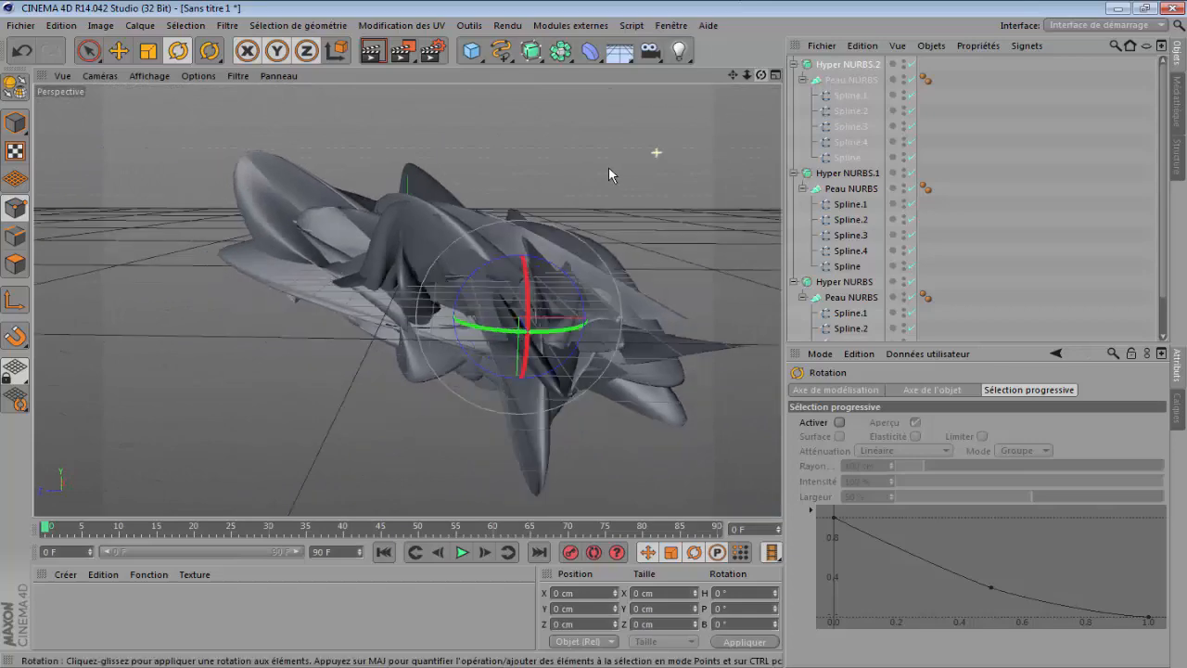
{"action": "left_click_drag", "start_coordinate": [731, 75], "coordinate": [665, 91]}
{"action": "mouse_move", "coordinate": [764, 74]}
{"action": "left_mouse_down"}
{"action": "mouse_move", "coordinate": [407, 300]}
{"action": "mouse_move", "coordinate": [704, 174]}
{"action": "left_mouse_up"}
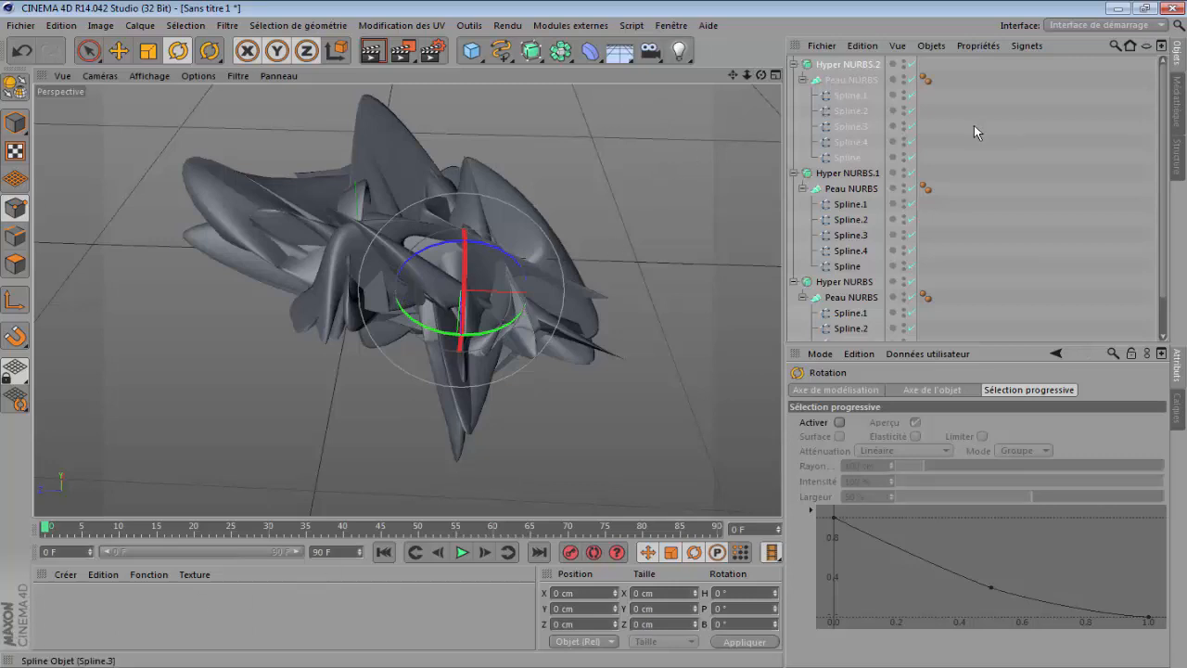
{"action": "scroll", "coordinate": [944, 171], "scroll_direction": "down", "scroll_amount": 2}
{"action": "scroll", "coordinate": [914, 167], "scroll_direction": "up", "scroll_amount": 2}
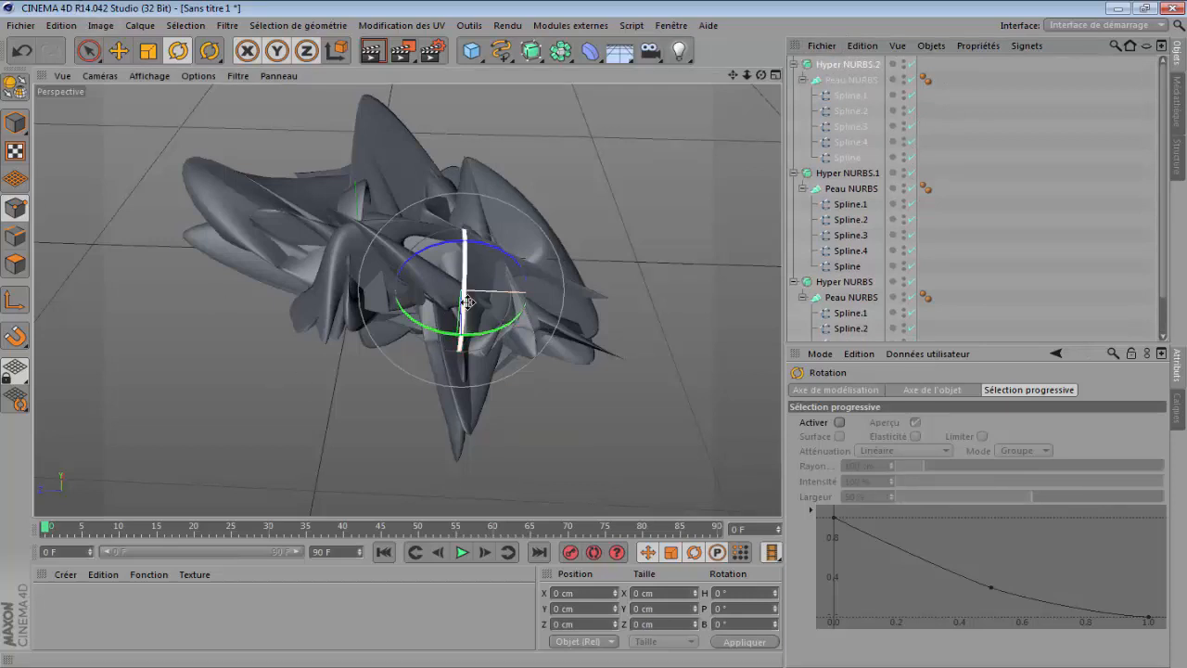
{"action": "left_click_drag", "start_coordinate": [463, 301], "coordinate": [533, 84], "text": "ctrl"}
{"action": "left_click_drag", "start_coordinate": [469, 309], "coordinate": [536, 297], "text": "shift"}
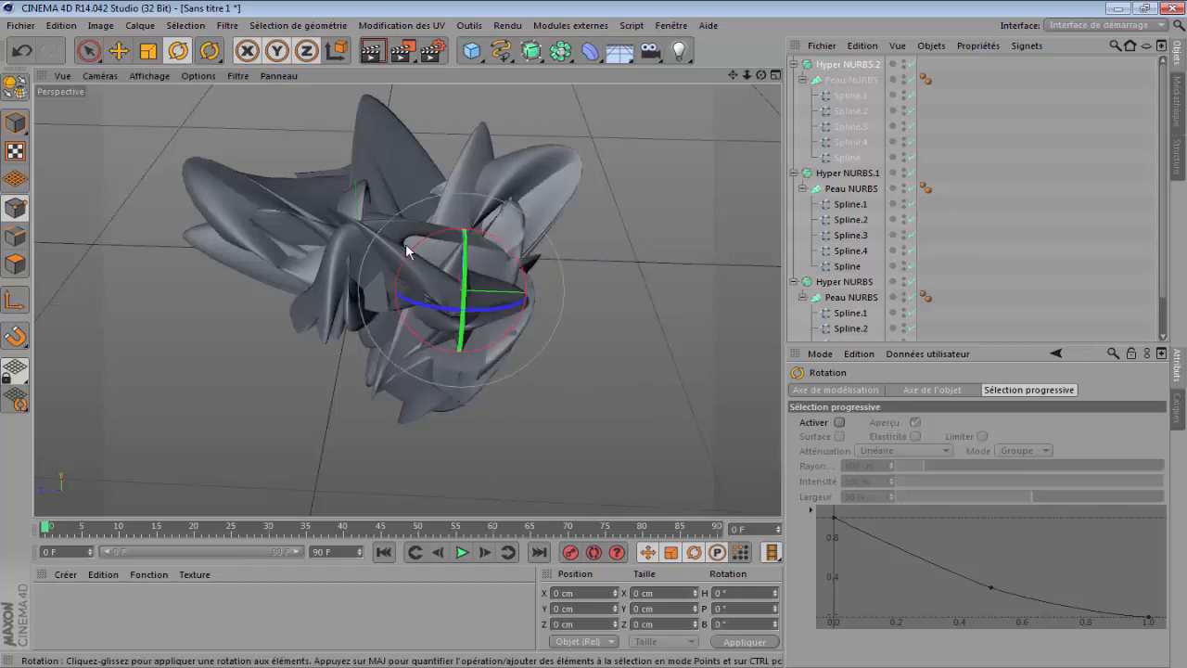
{"action": "left_click_drag", "start_coordinate": [410, 249], "coordinate": [484, 264], "text": "shift"}
{"action": "left_click_drag", "start_coordinate": [762, 77], "coordinate": [672, 143]}
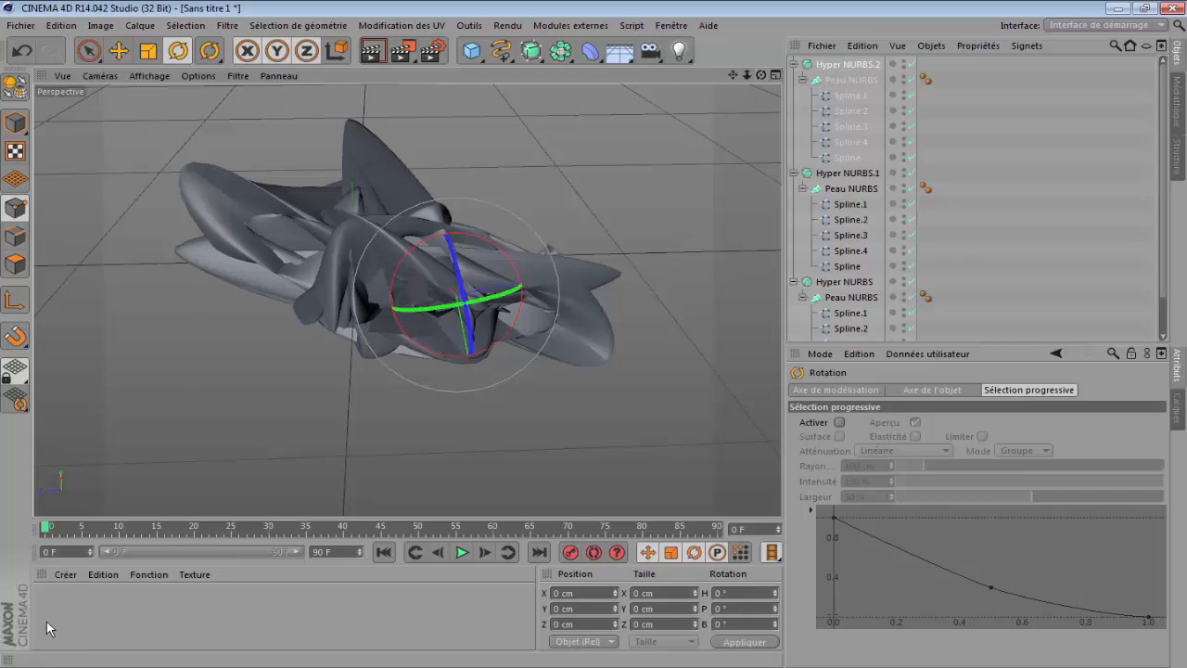
{"action": "left_click", "coordinate": [1176, 155]}
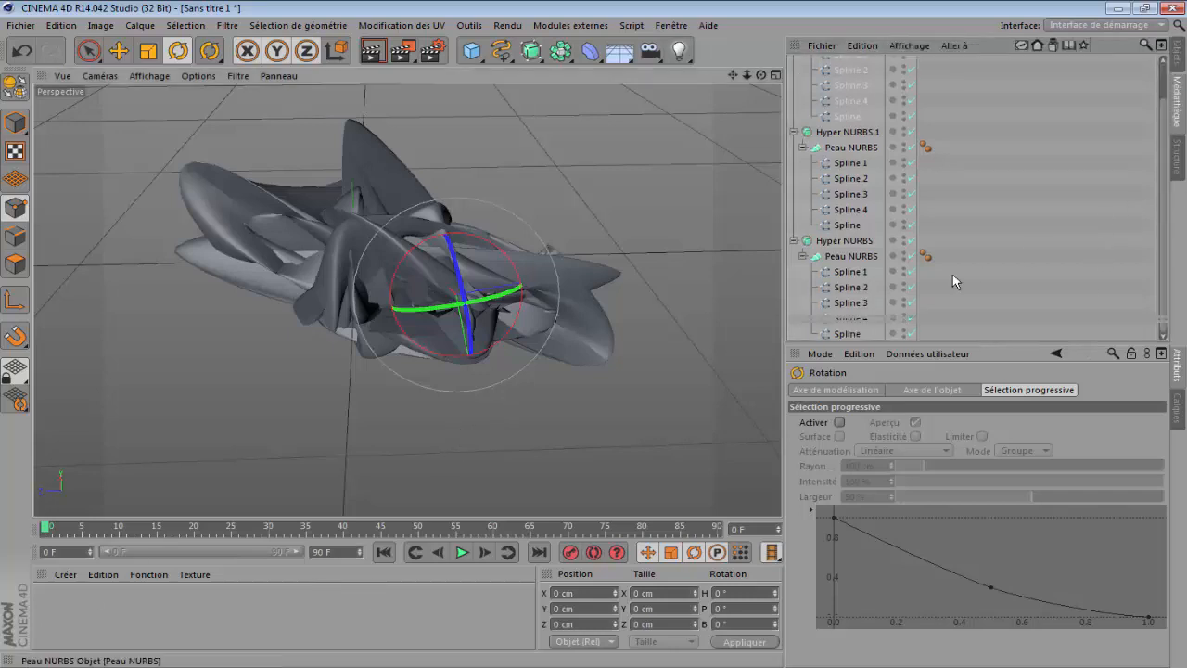
{"action": "left_click", "coordinate": [822, 45]}
{"action": "mouse_move", "coordinate": [929, 45]}
{"action": "left_click", "coordinate": [1178, 62]}
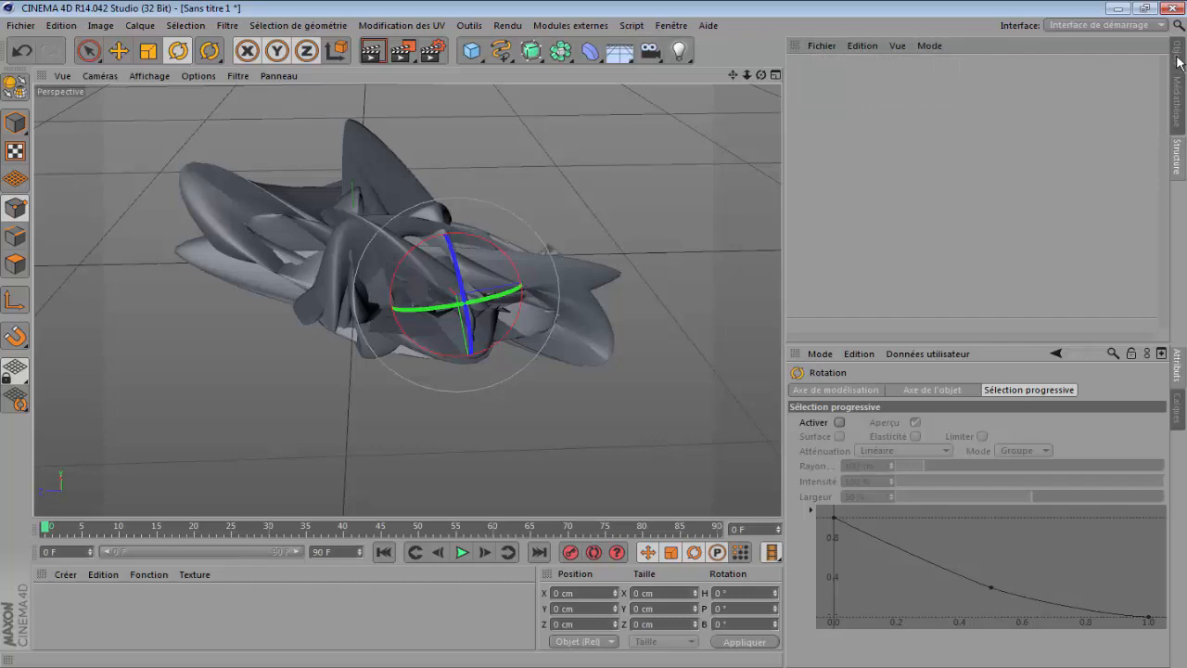
{"action": "left_click", "coordinate": [1178, 62]}
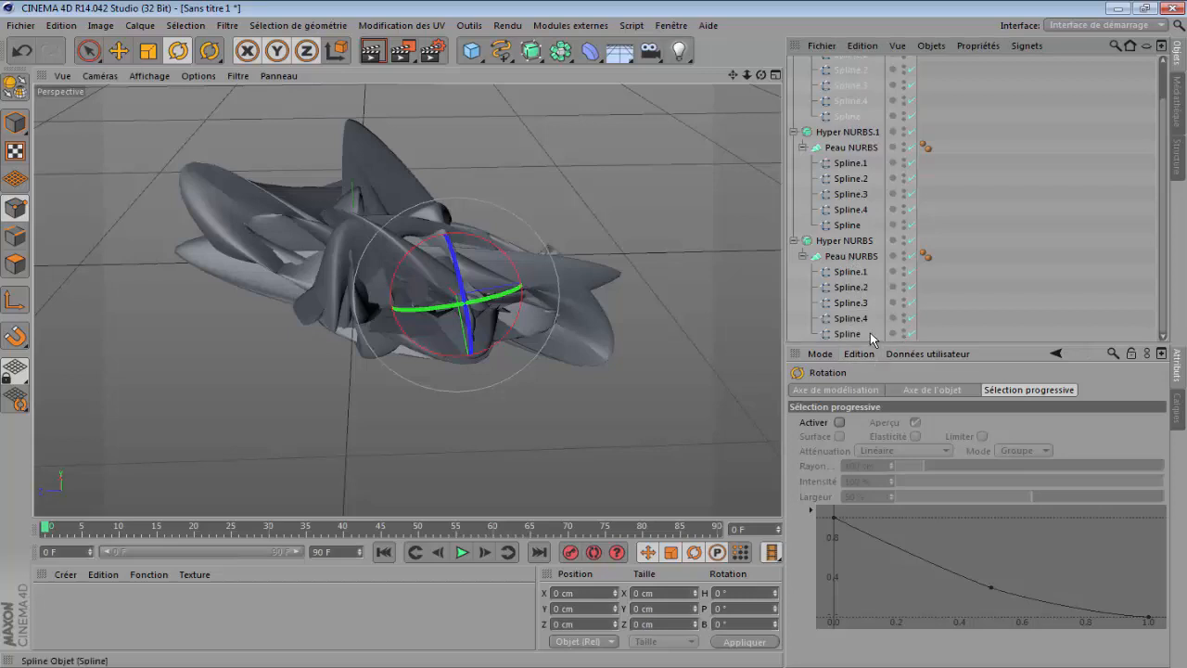
Group the original Hyper NURBS with its Peau NURBS and five splines into a null object.
{"action": "left_click_drag", "start_coordinate": [871, 334], "coordinate": [833, 230]}
{"action": "right_click", "coordinate": [839, 264]}
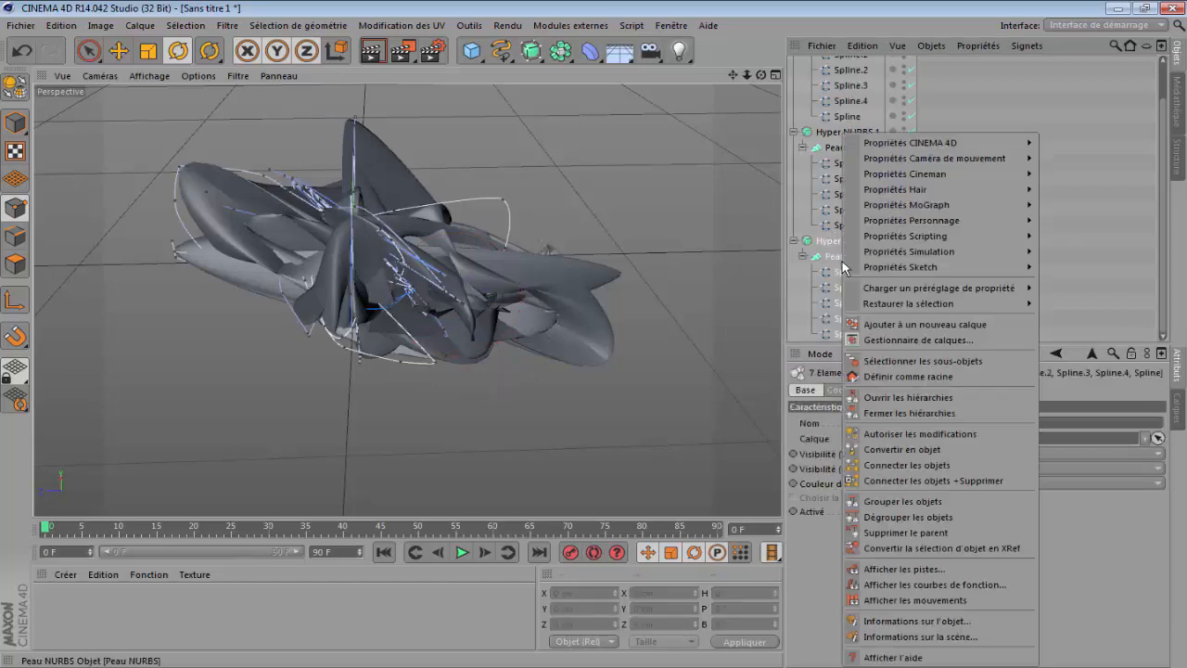
{"action": "left_click", "coordinate": [902, 502]}
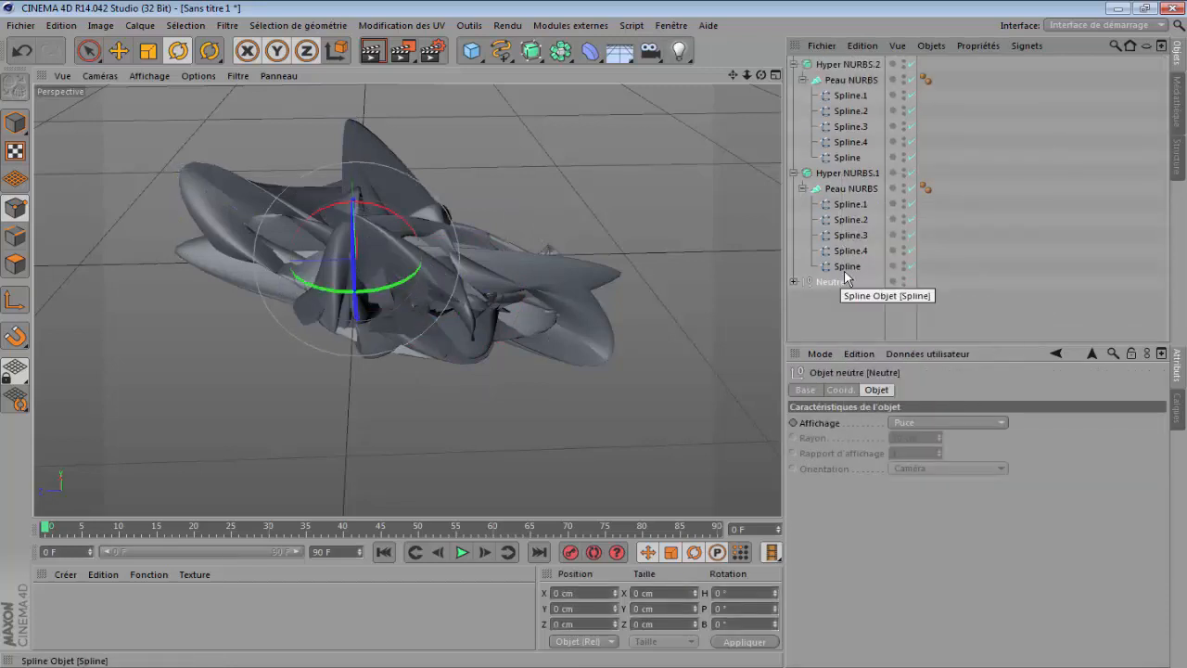
Group the Hyper NURBS.1 hierarchy with its Peau NURBS and splines into its own null object.
{"action": "left_click_drag", "start_coordinate": [878, 267], "coordinate": [844, 172]}
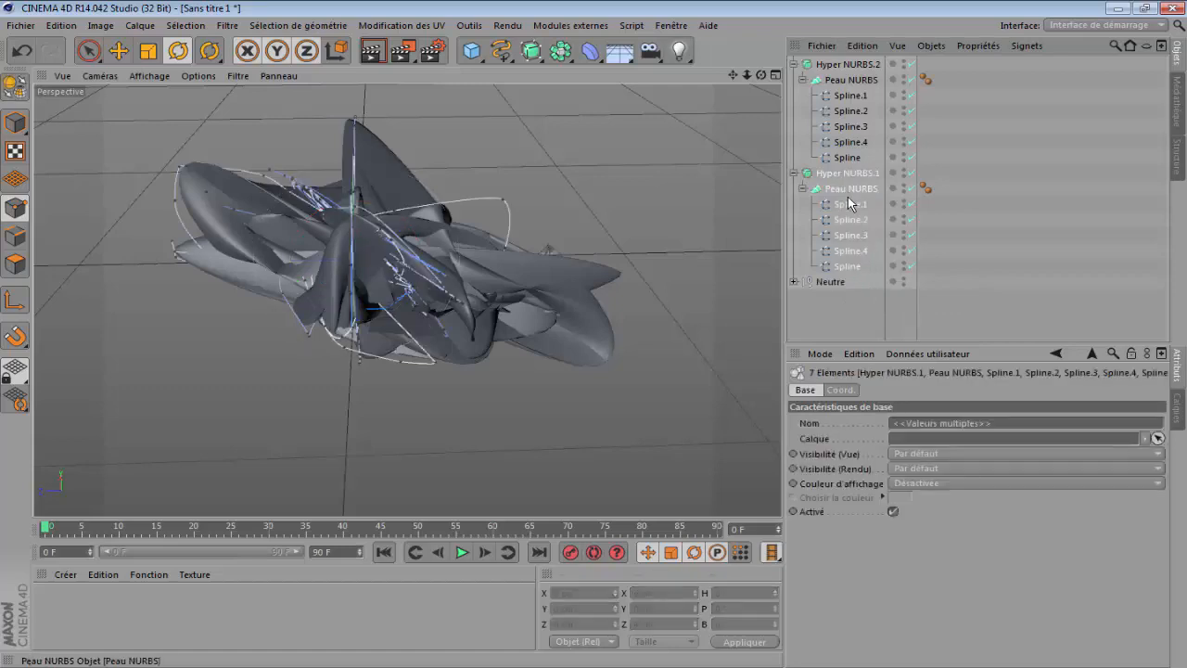
{"action": "right_click", "coordinate": [847, 197]}
{"action": "left_click", "coordinate": [942, 495]}
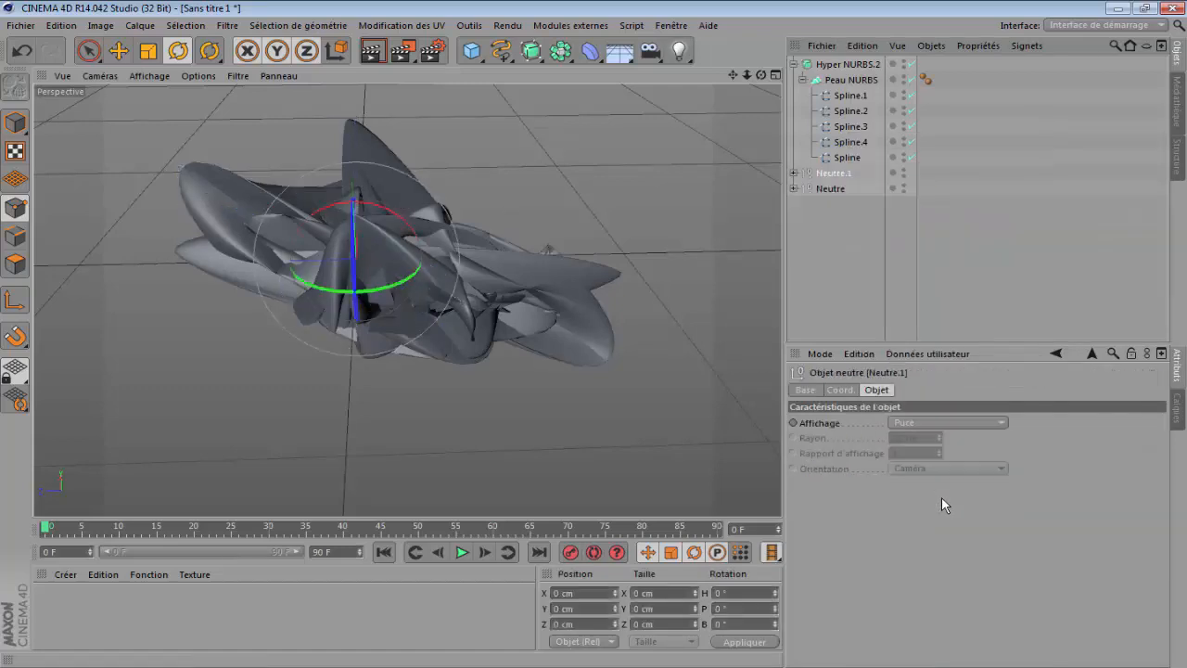
Group the Hyper NURBS.2 hierarchy with its Peau NURBS and splines into a third null object.
{"action": "left_click_drag", "start_coordinate": [837, 243], "coordinate": [805, 161]}
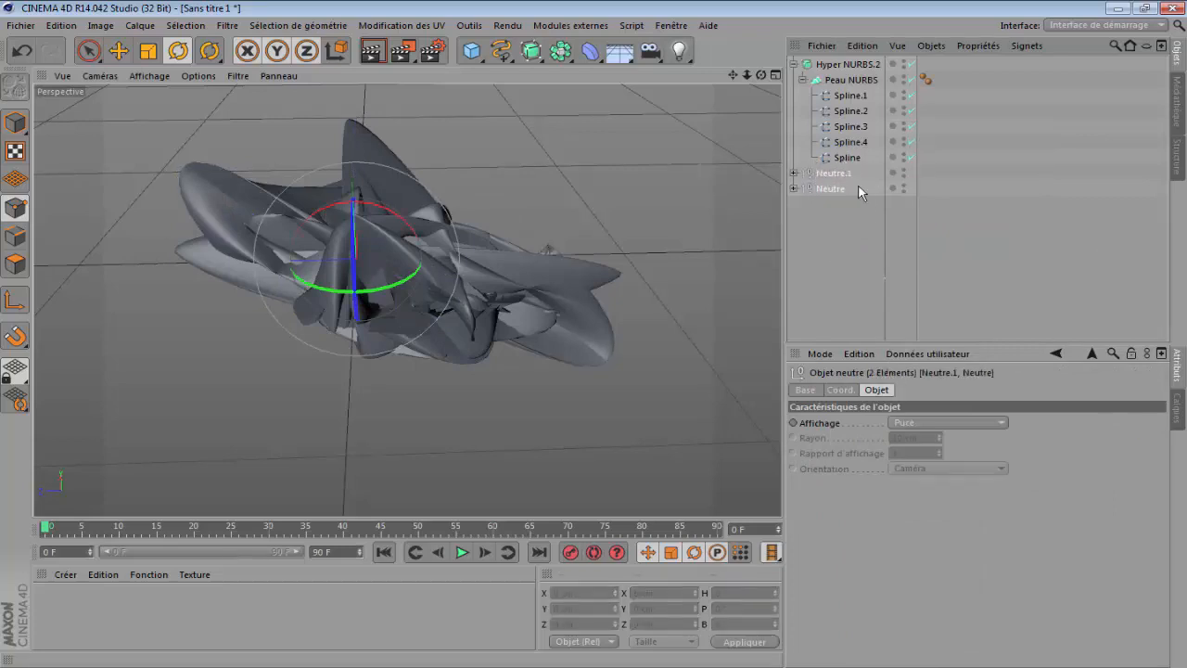
{"action": "left_click", "coordinate": [883, 276]}
{"action": "left_click_drag", "start_coordinate": [874, 137], "coordinate": [877, 62]}
{"action": "right_click", "coordinate": [841, 107]}
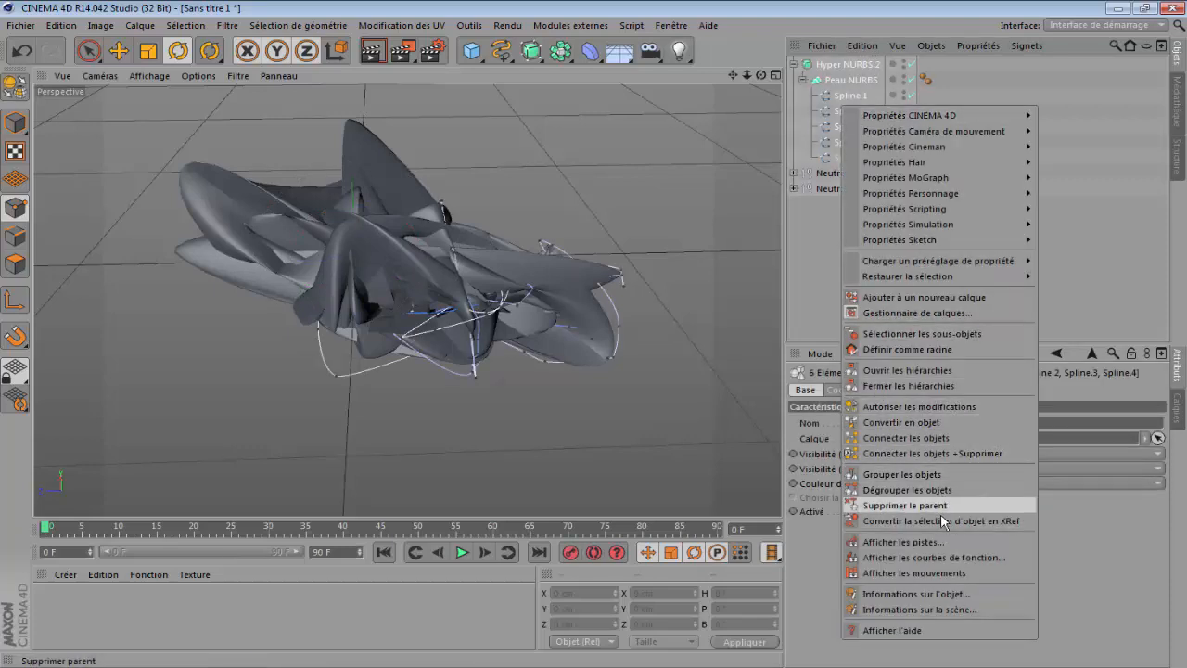
{"action": "left_click", "coordinate": [942, 474]}
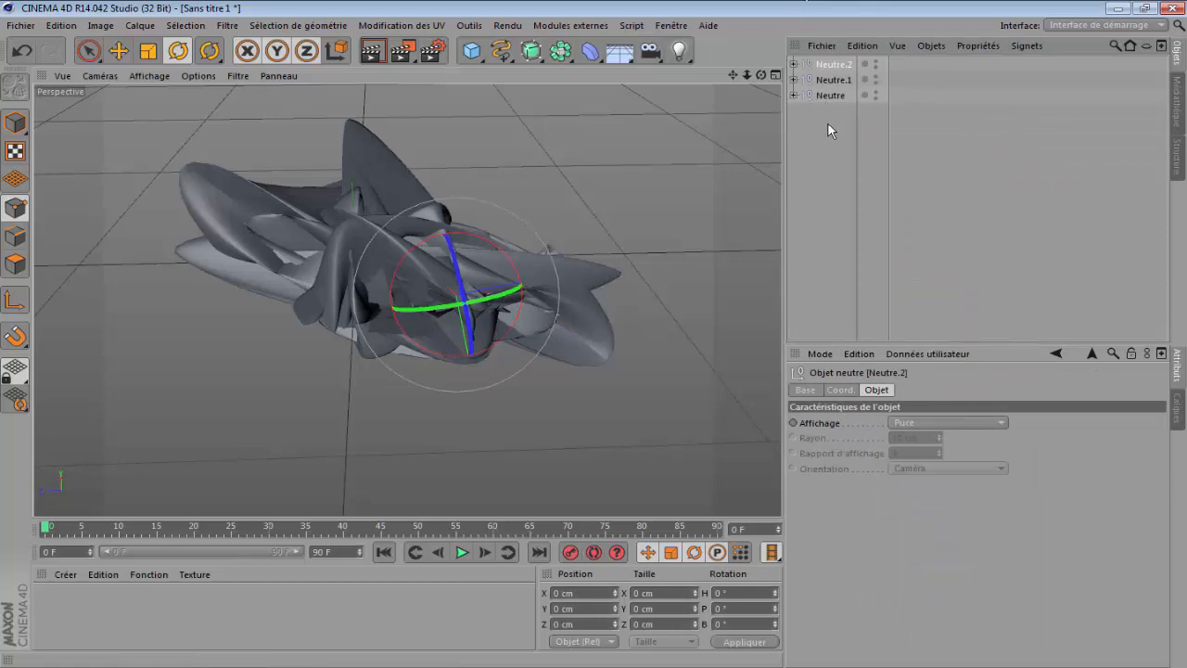
Try to merge the three null groups into one object by connecting and deleting them, and undo the merge.
{"action": "left_click_drag", "start_coordinate": [832, 125], "coordinate": [838, 52]}
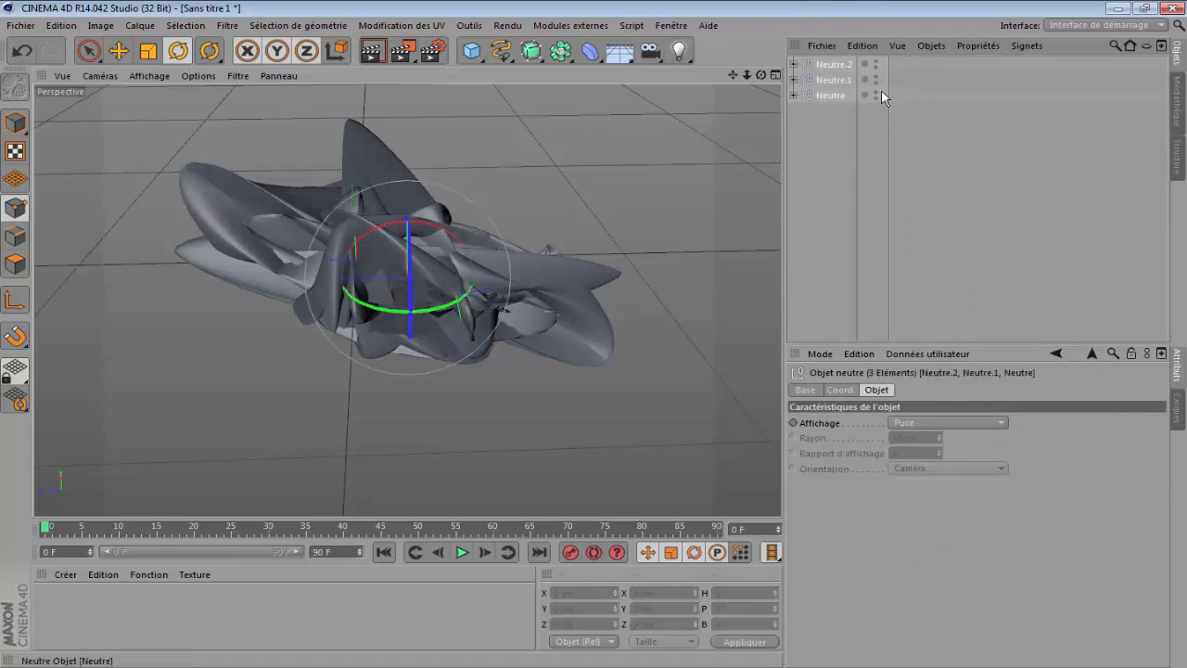
{"action": "right_click", "coordinate": [854, 97]}
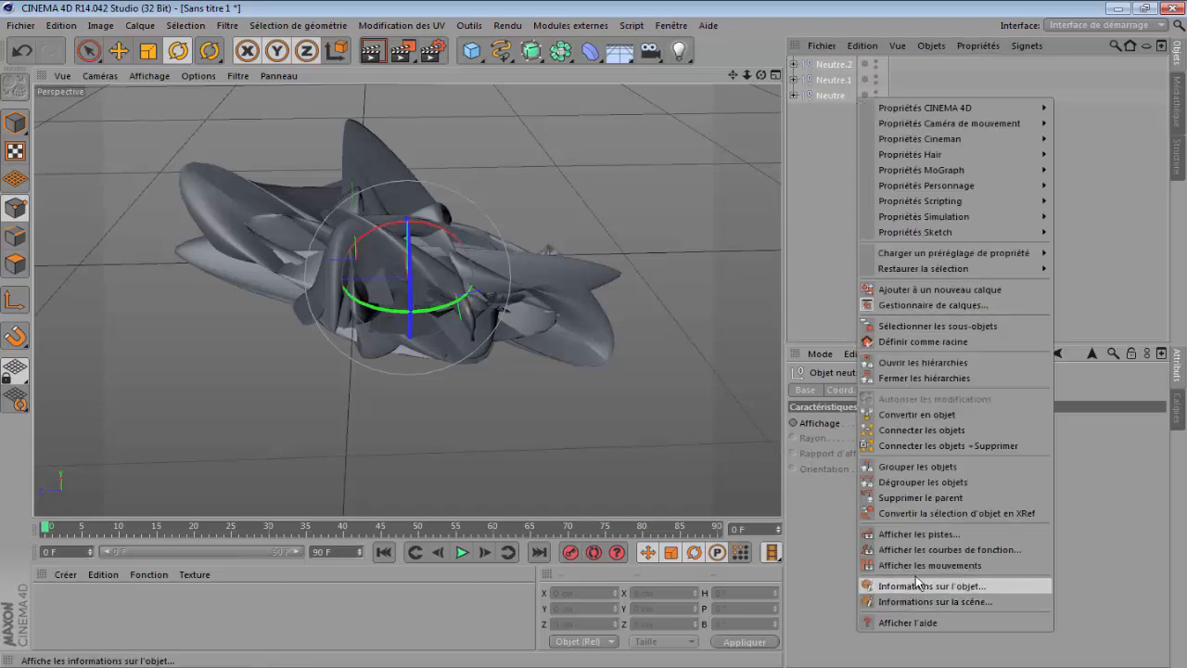
{"action": "left_click", "coordinate": [939, 446]}
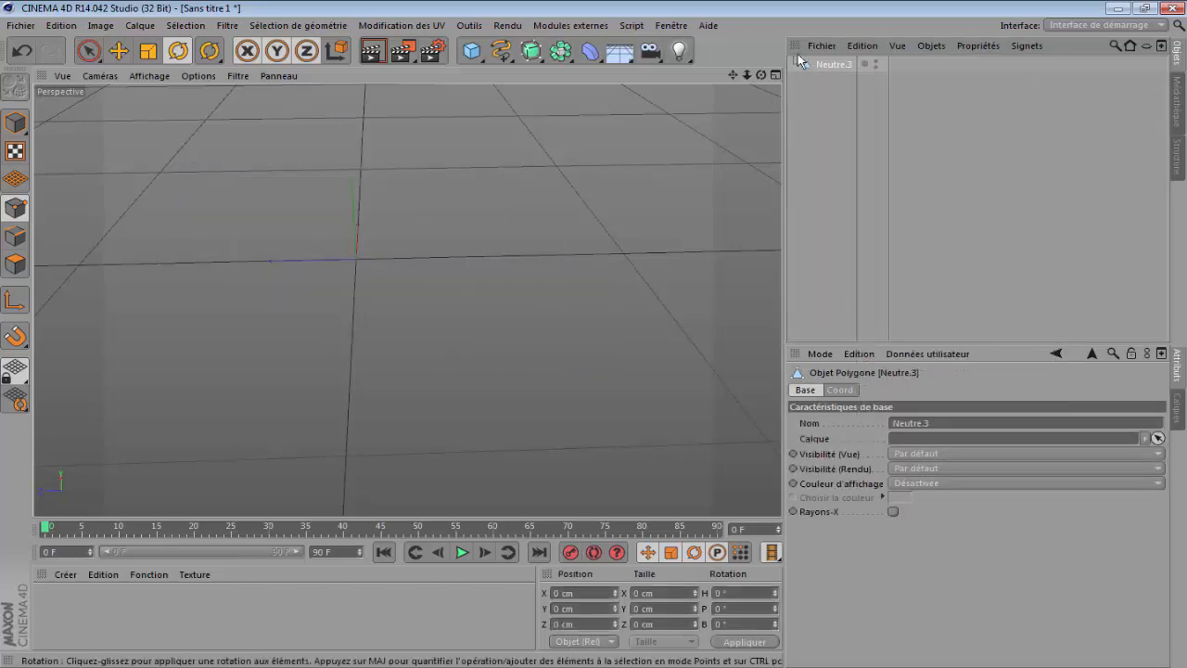
{"action": "left_click_drag", "start_coordinate": [760, 74], "coordinate": [830, 71]}
{"action": "double_click", "coordinate": [828, 65]}
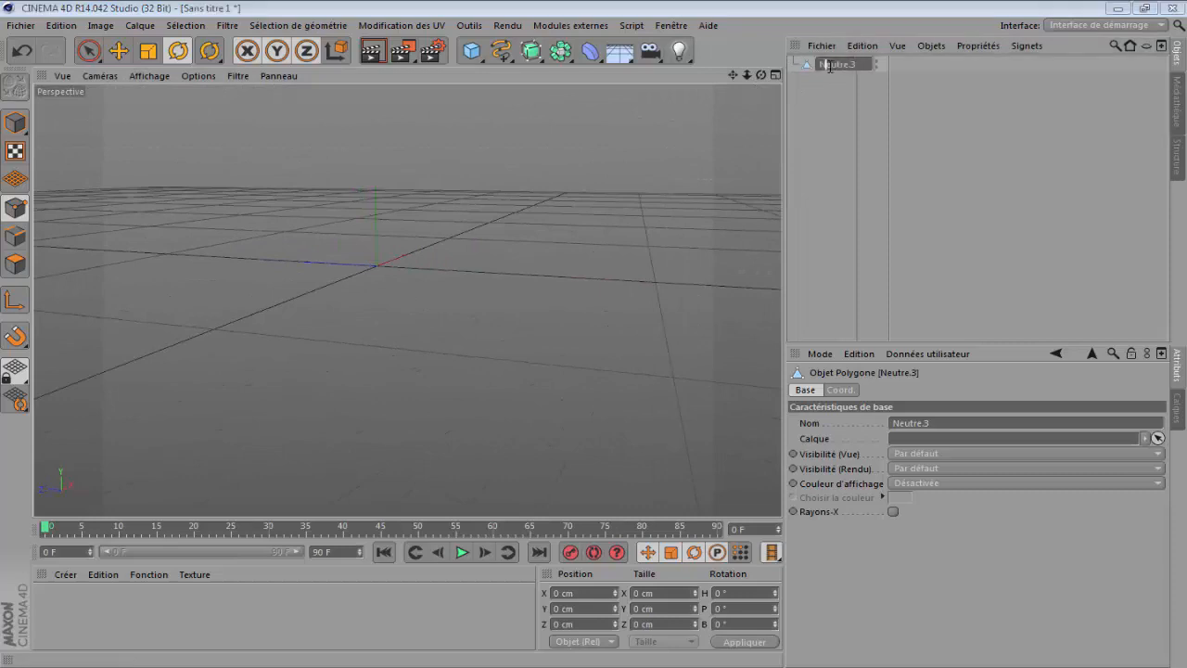
{"action": "left_click", "coordinate": [800, 64]}
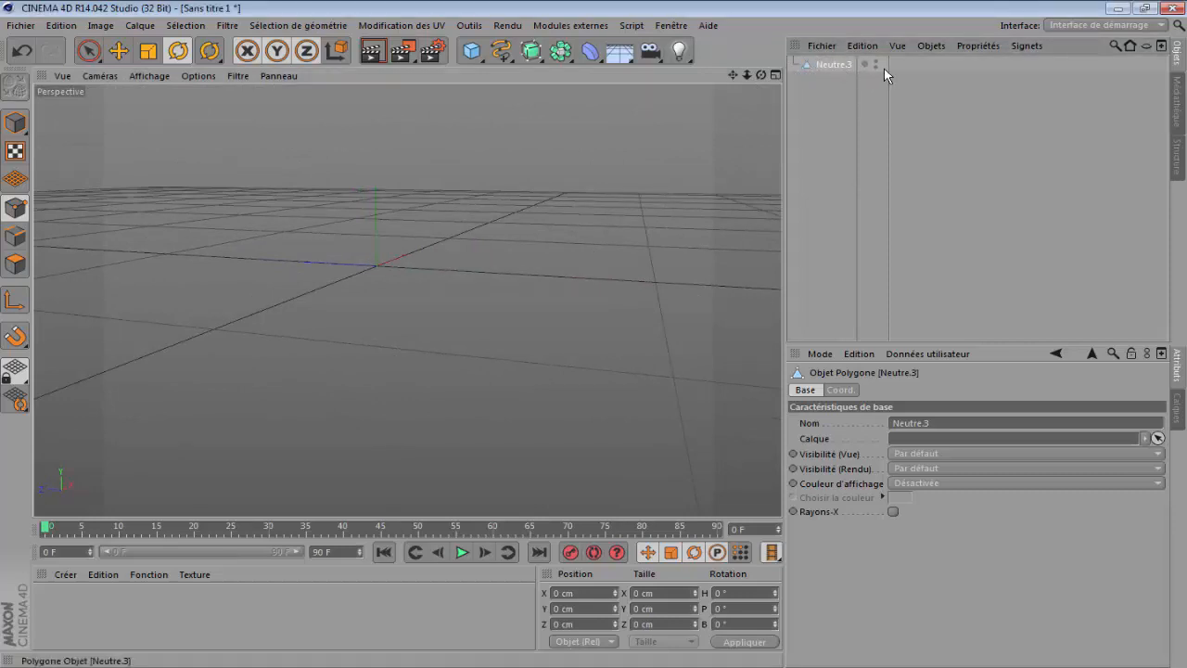
{"action": "left_click_drag", "start_coordinate": [888, 68], "coordinate": [962, 86]}
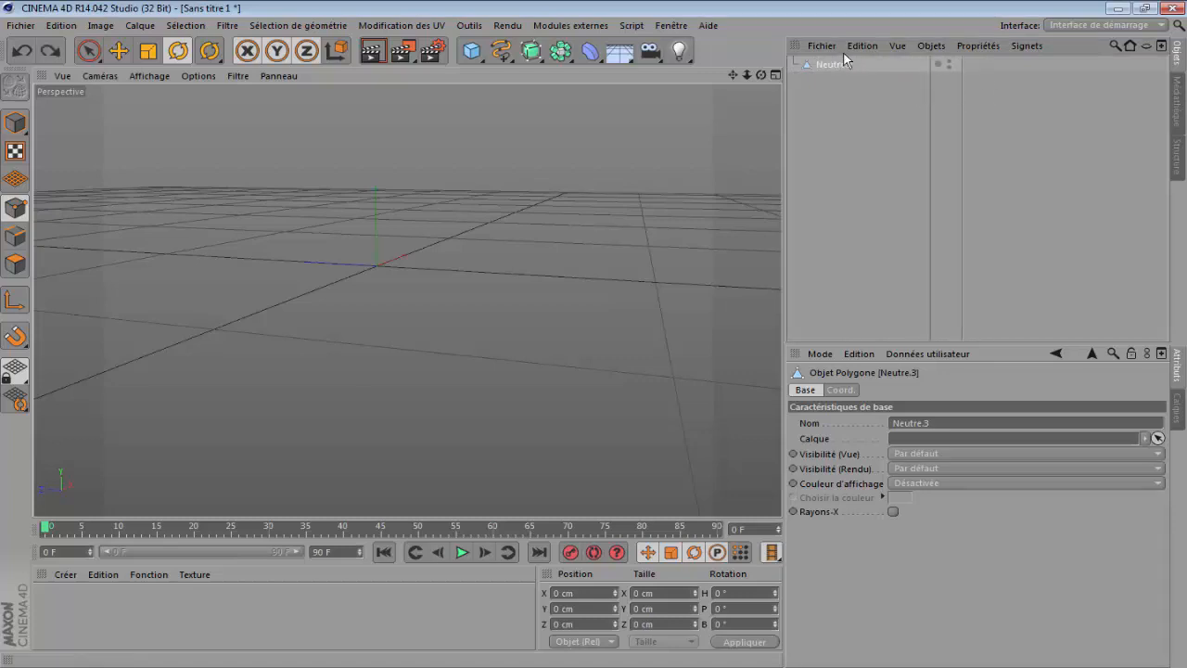
{"action": "key", "text": "ctrl+z"}
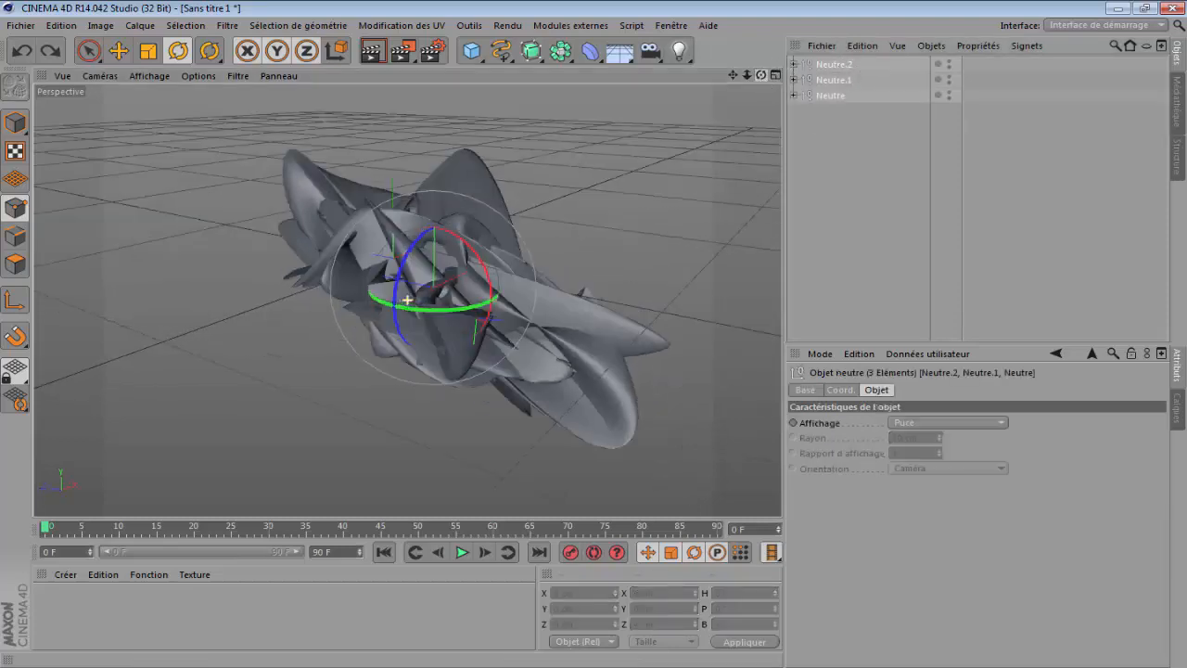
Group the three null objects Neutre, Neutre.1 and Neutre.2 under one parent null and check its contents.
{"action": "mouse_move", "coordinate": [761, 76]}
{"action": "left_mouse_down"}
{"action": "mouse_move", "coordinate": [723, 76]}
{"action": "mouse_move", "coordinate": [779, 84]}
{"action": "mouse_move", "coordinate": [733, 78]}
{"action": "mouse_move", "coordinate": [761, 76]}
{"action": "left_mouse_up"}
{"action": "left_click", "coordinate": [843, 61]}
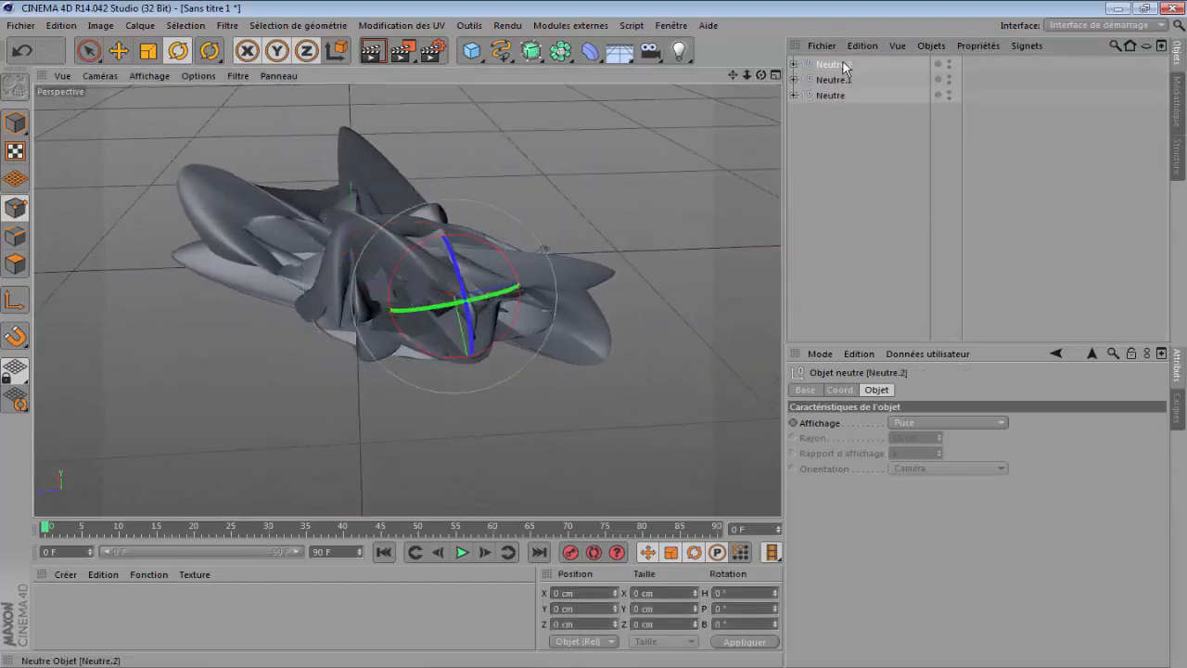
{"action": "left_click_drag", "start_coordinate": [857, 134], "coordinate": [835, 57]}
{"action": "right_click", "coordinate": [854, 74]}
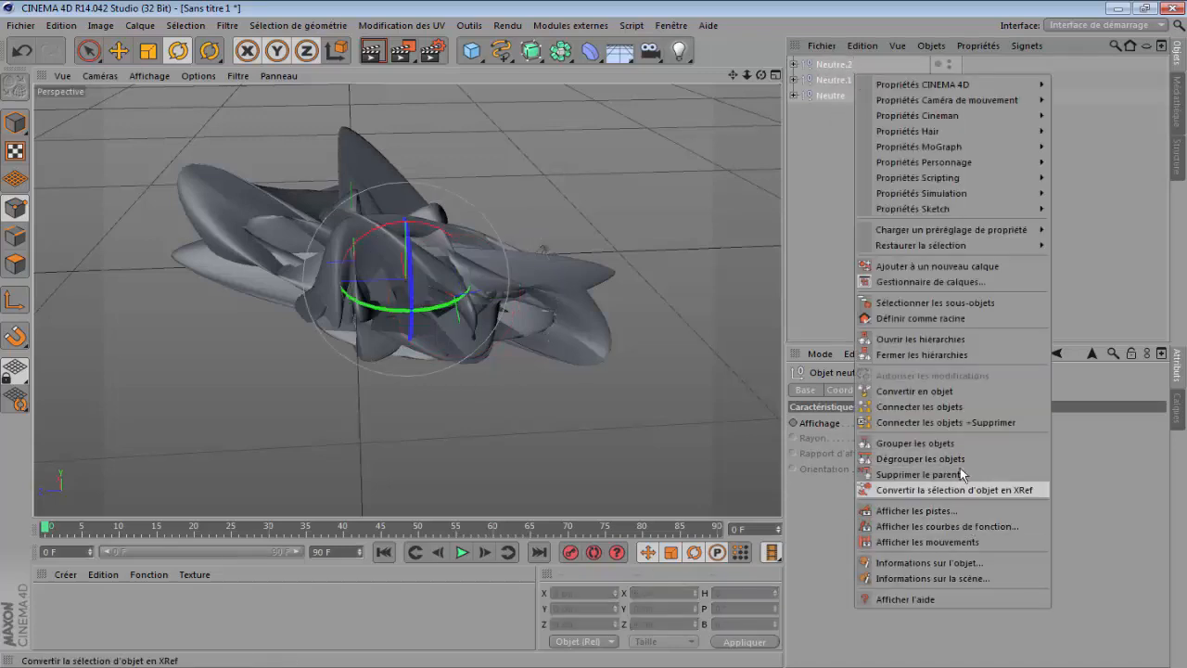
{"action": "left_click", "coordinate": [927, 443]}
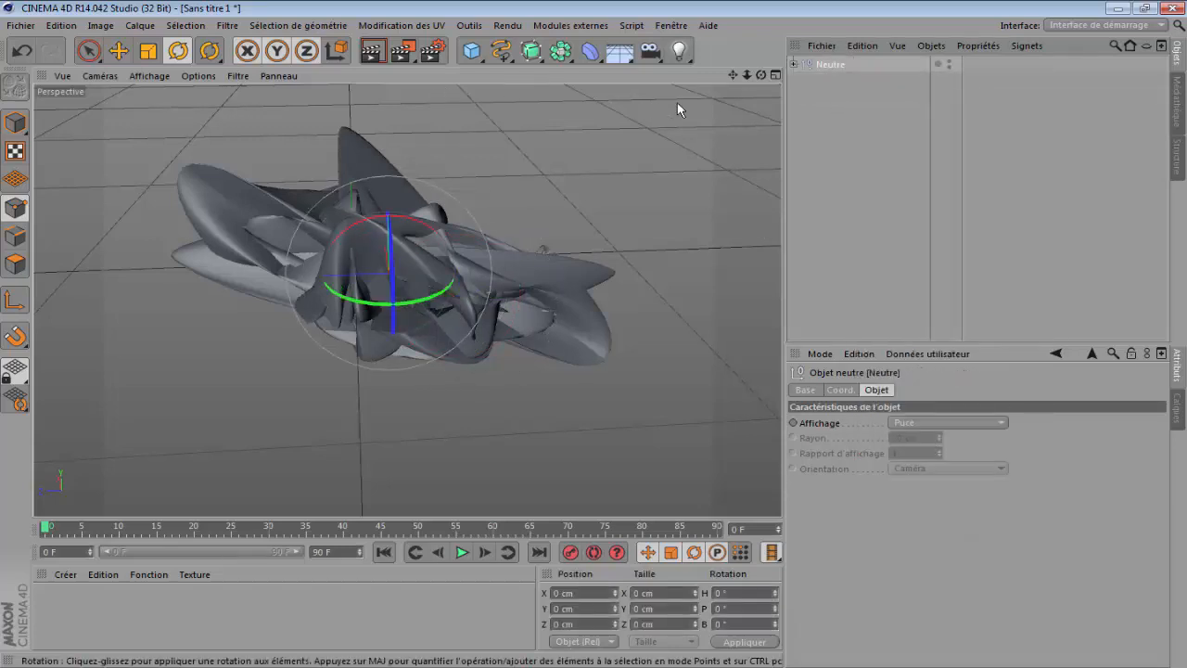
{"action": "left_click", "coordinate": [793, 64]}
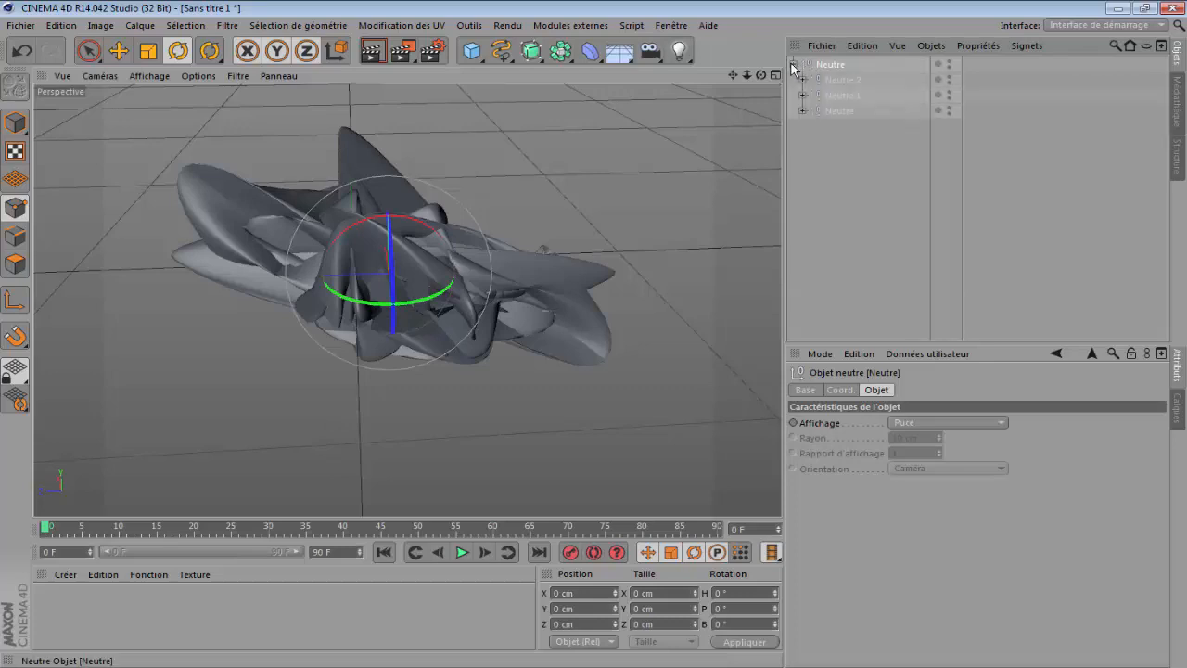
{"action": "left_click", "coordinate": [793, 64]}
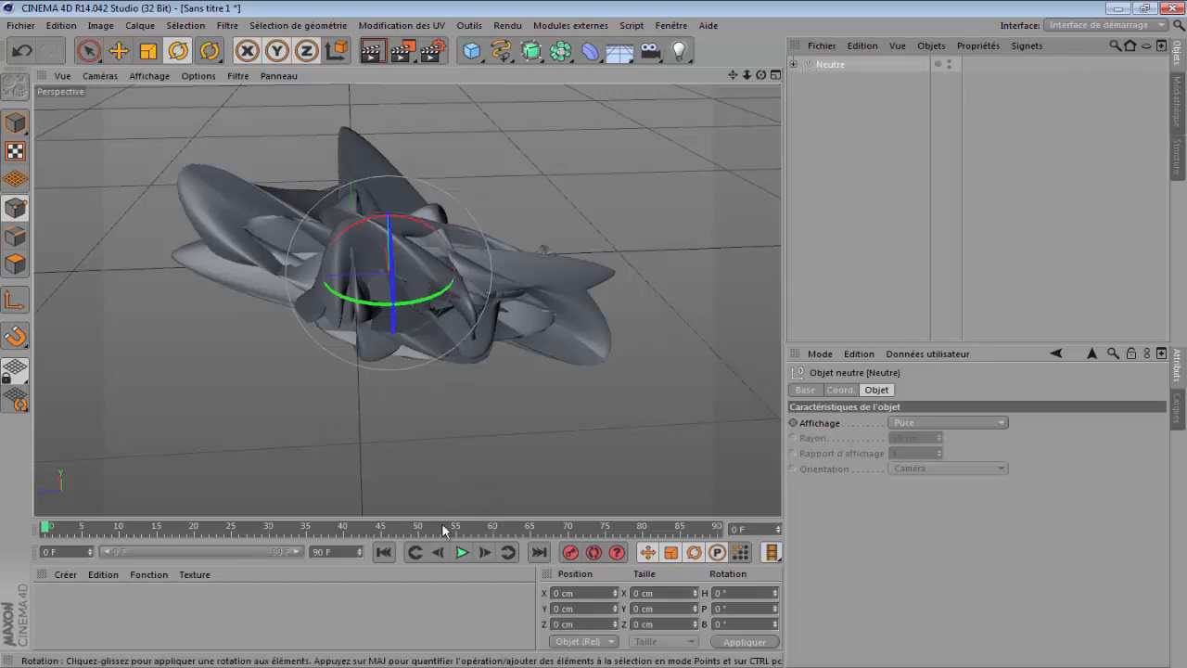
Create a new material and load the image 4-19 as its colour texture.
{"action": "double_click", "coordinate": [50, 610]}
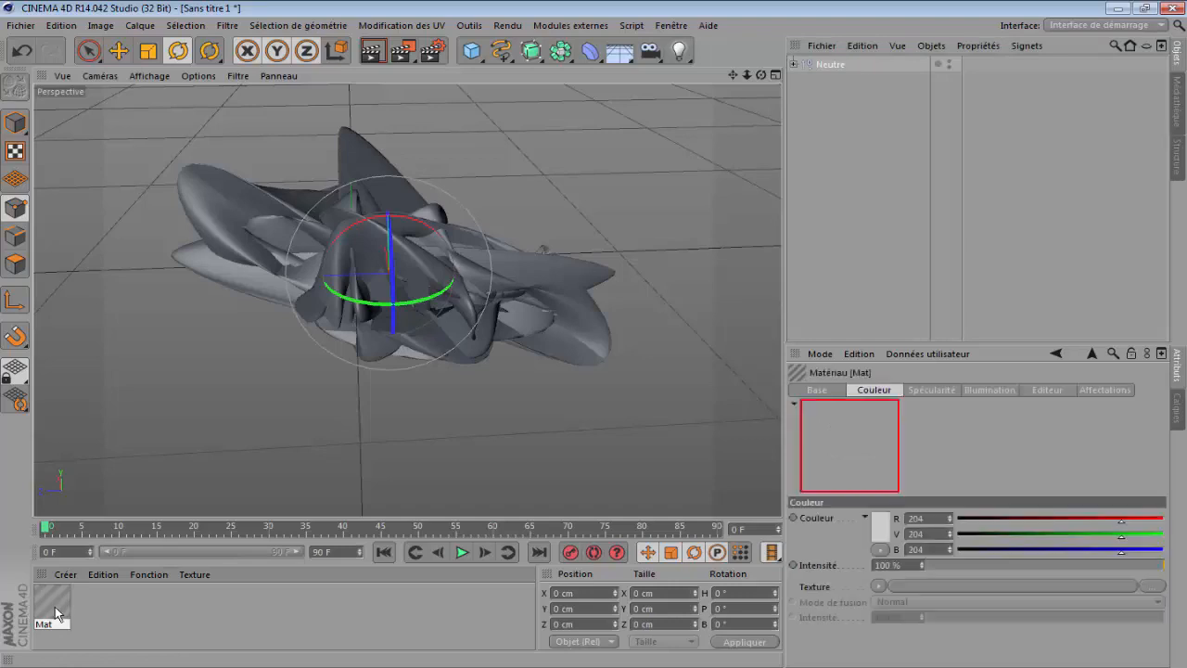
{"action": "double_click", "coordinate": [43, 607]}
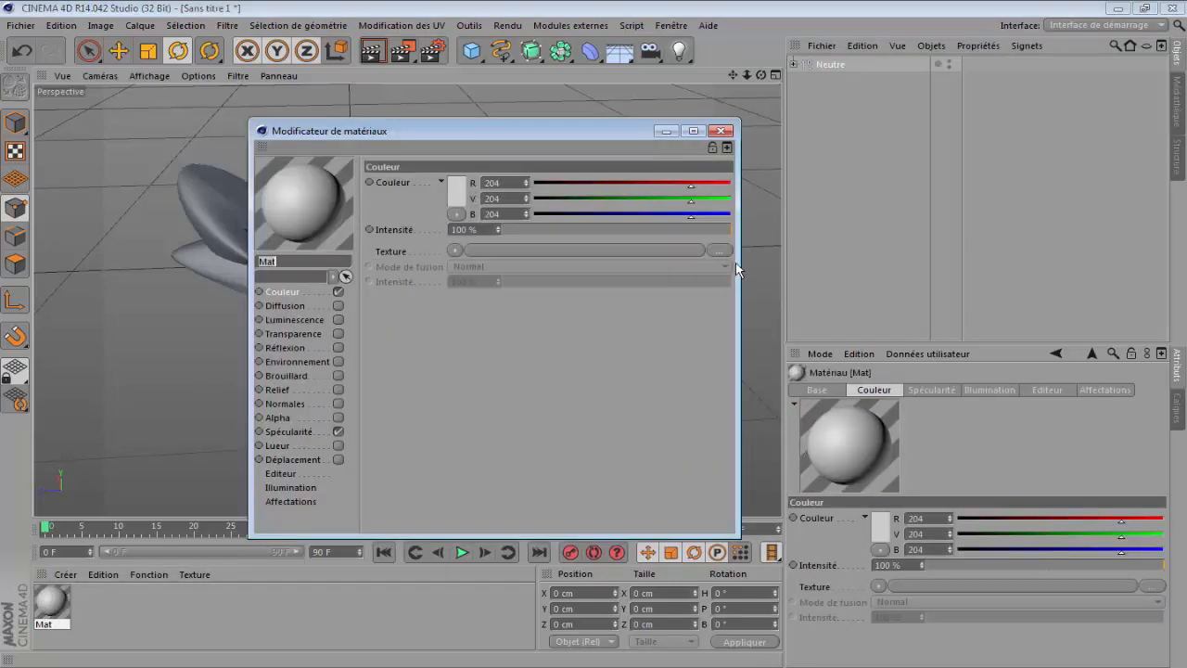
{"action": "left_click", "coordinate": [725, 254]}
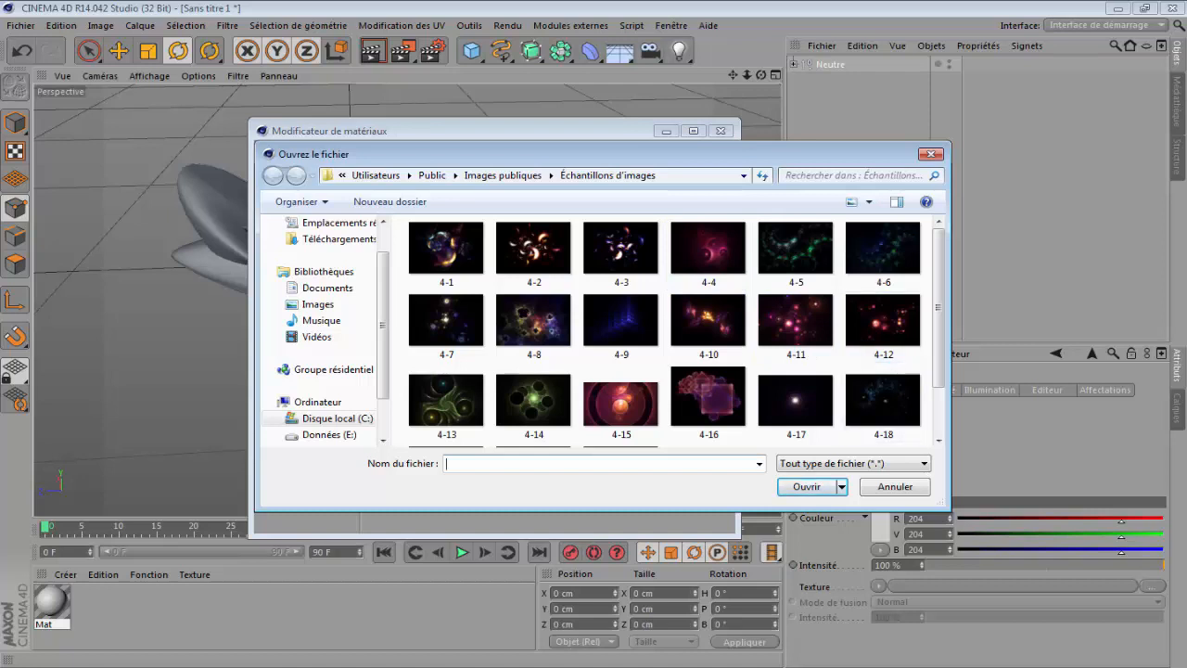
{"action": "left_click", "coordinate": [432, 667]}
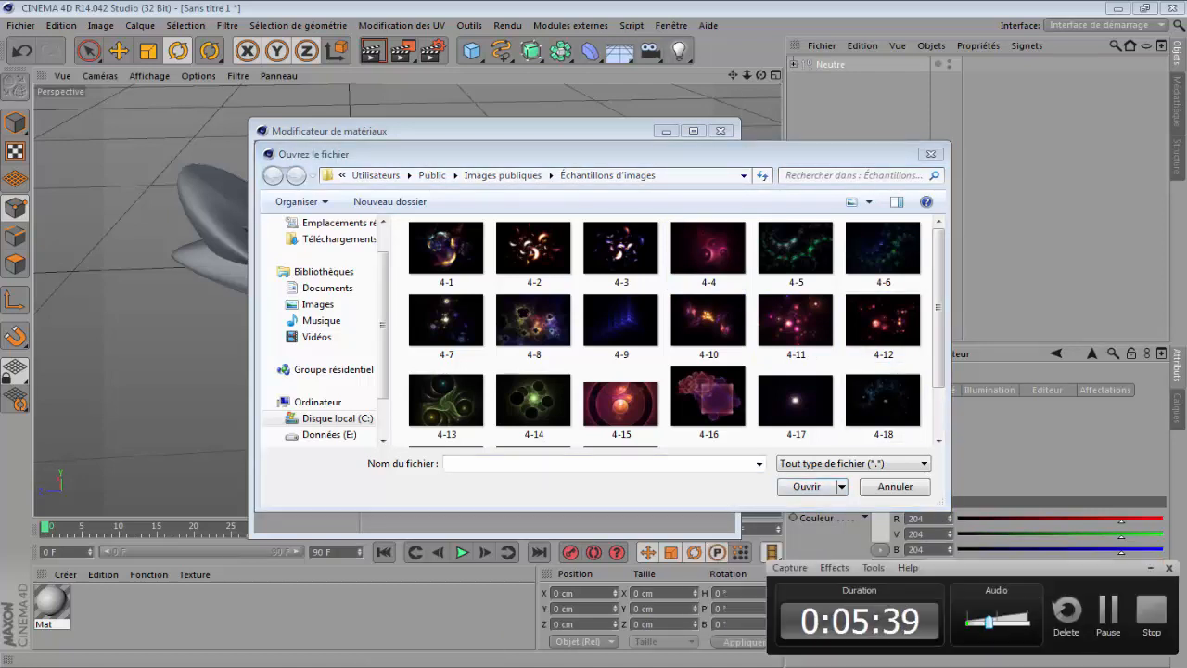
{"action": "left_click", "coordinate": [1110, 615]}
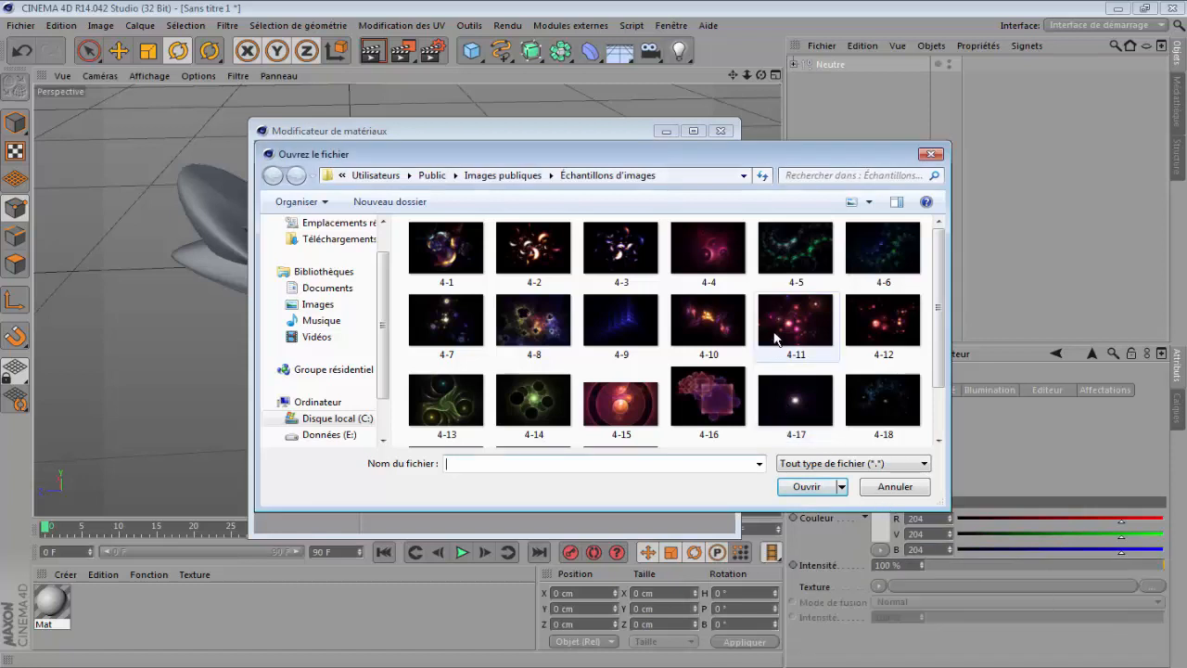
{"action": "left_click_drag", "start_coordinate": [938, 268], "coordinate": [722, 353]}
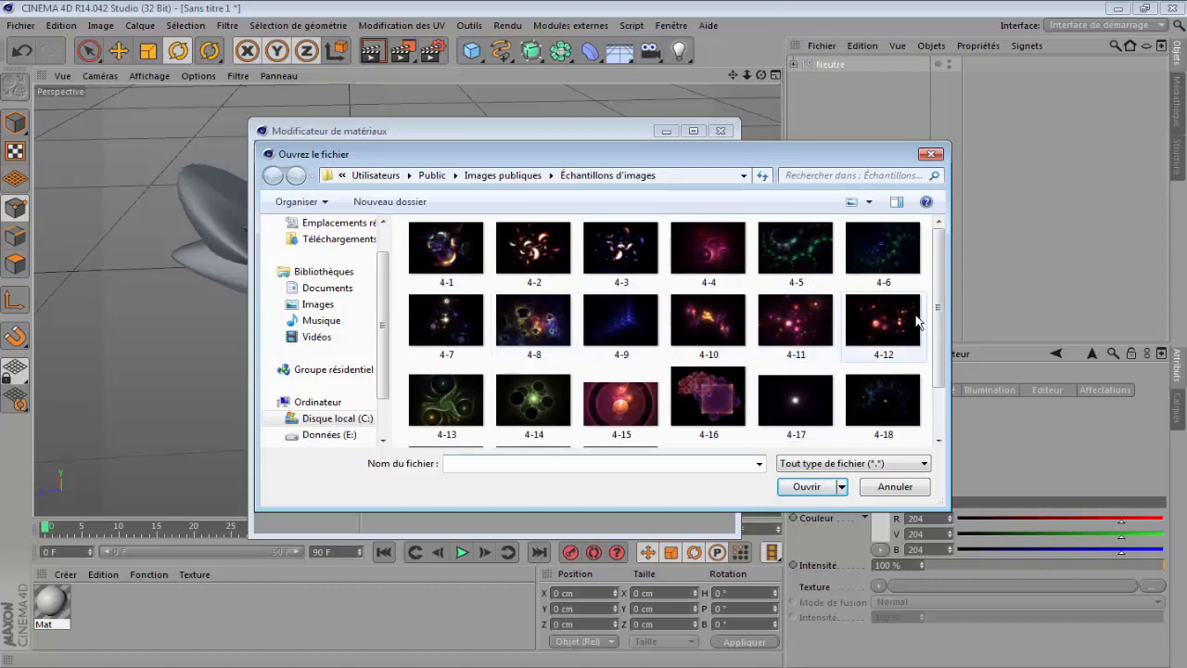
{"action": "left_click_drag", "start_coordinate": [937, 301], "coordinate": [942, 408]}
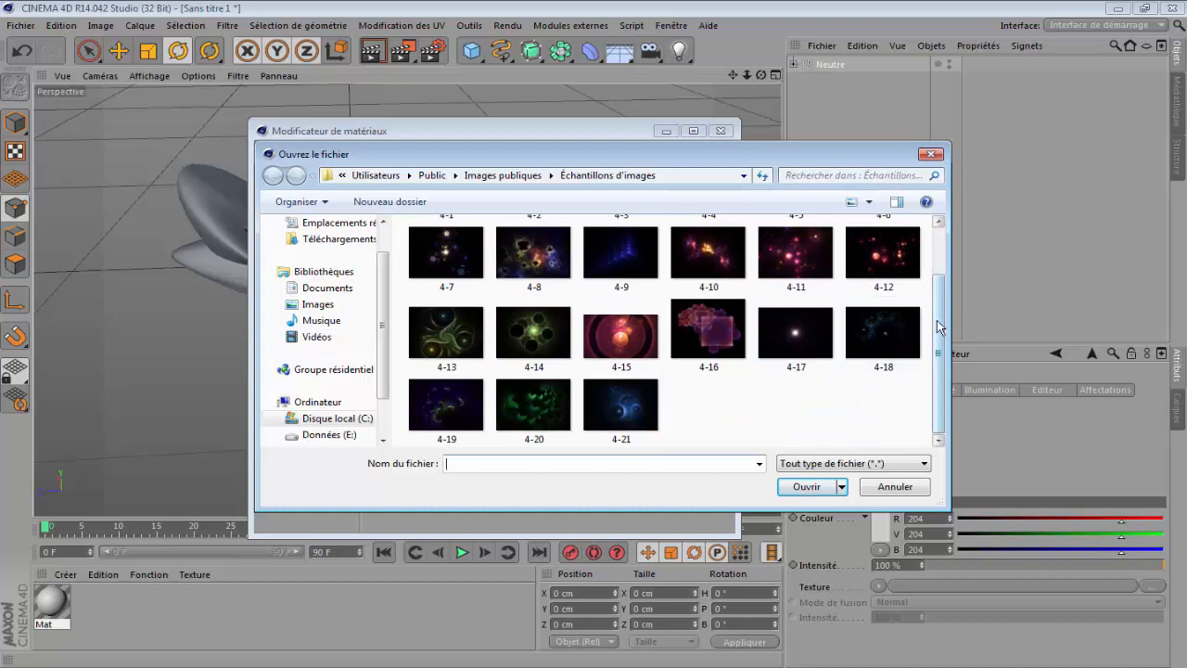
{"action": "left_click_drag", "start_coordinate": [939, 326], "coordinate": [941, 258]}
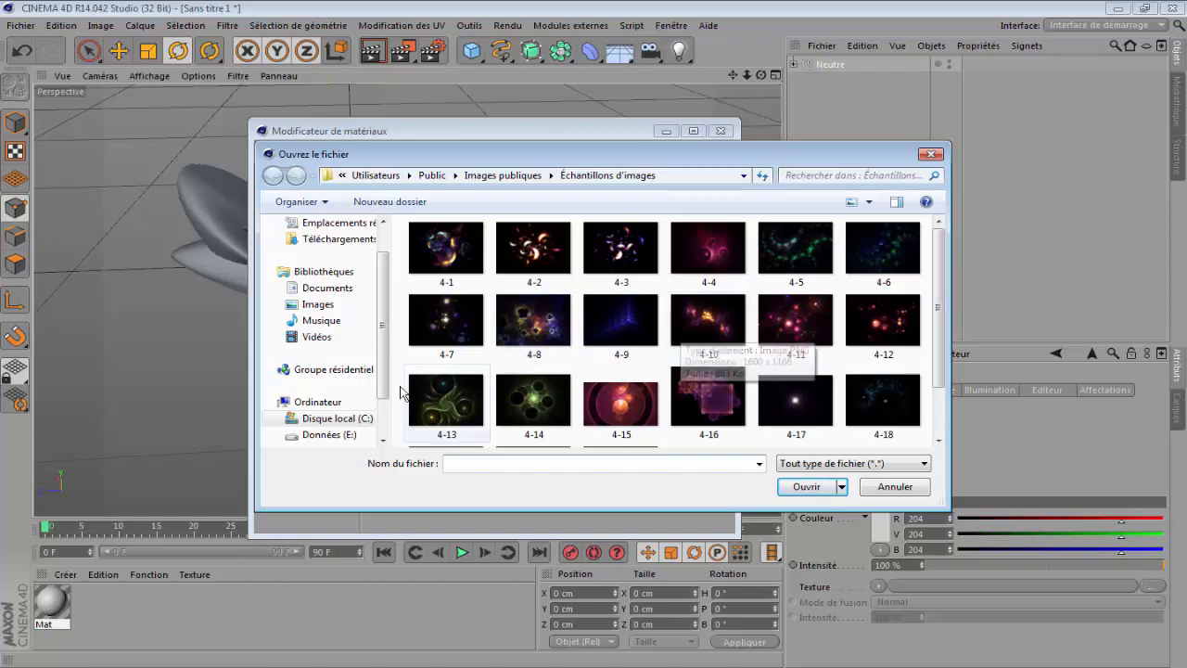
{"action": "left_click_drag", "start_coordinate": [937, 299], "coordinate": [950, 365]}
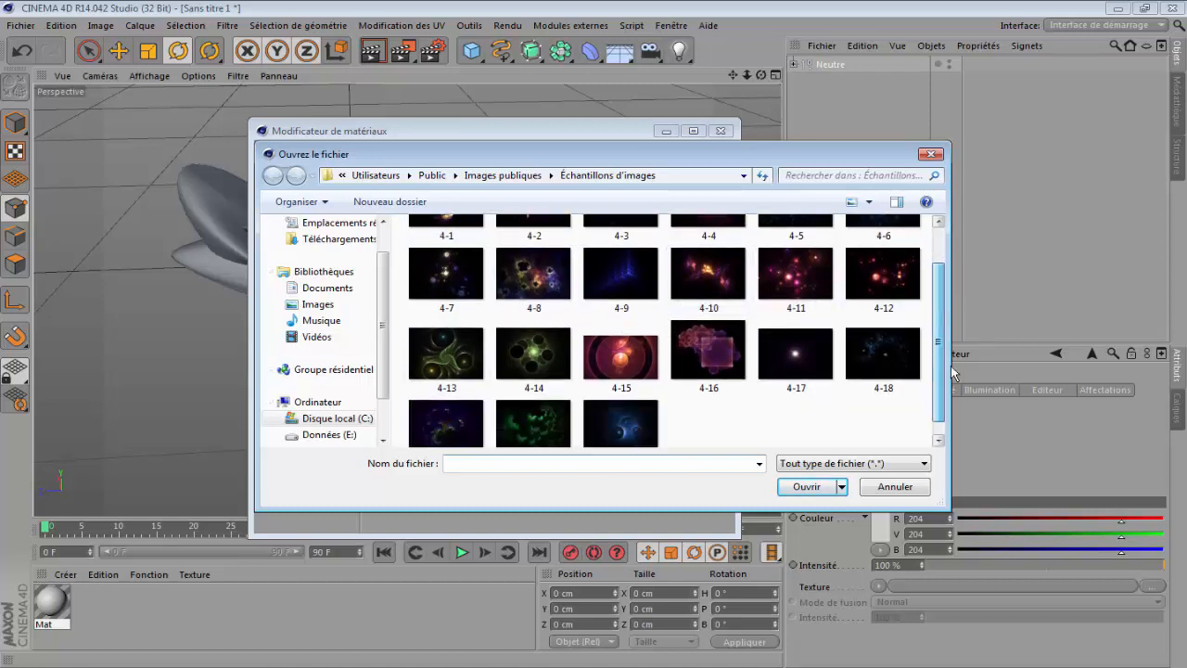
{"action": "double_click", "coordinate": [446, 405]}
{"action": "left_click", "coordinate": [638, 396]}
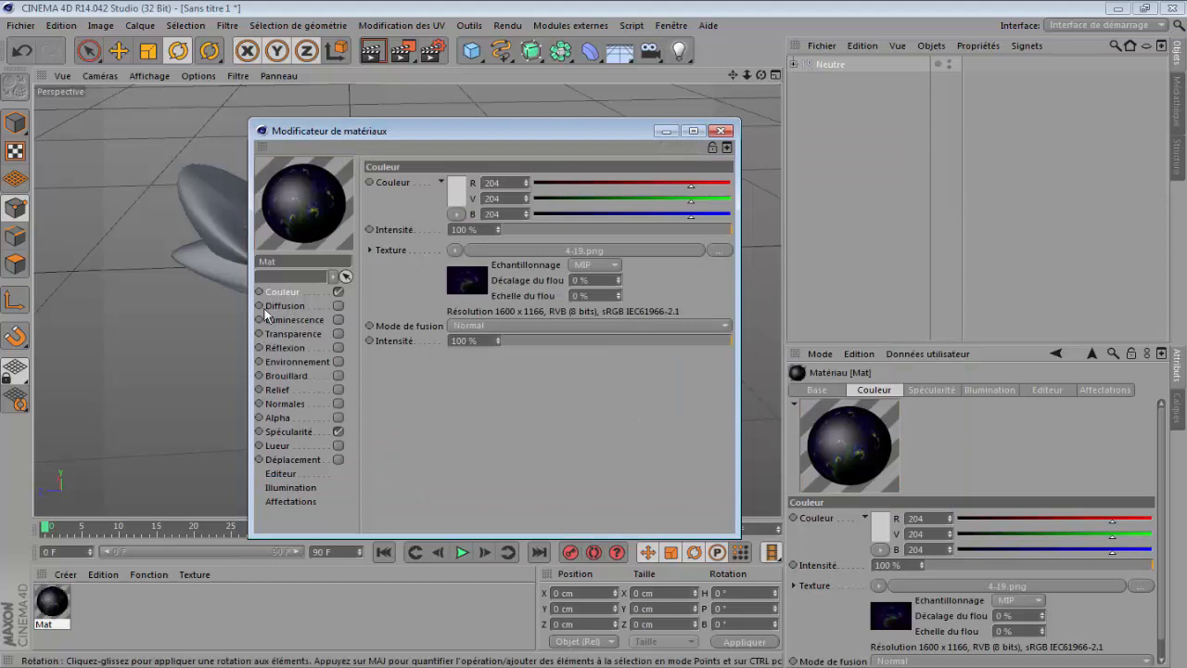
Enable luminescence on the material and set its intensity to 10 %.
{"action": "left_click", "coordinate": [338, 320]}
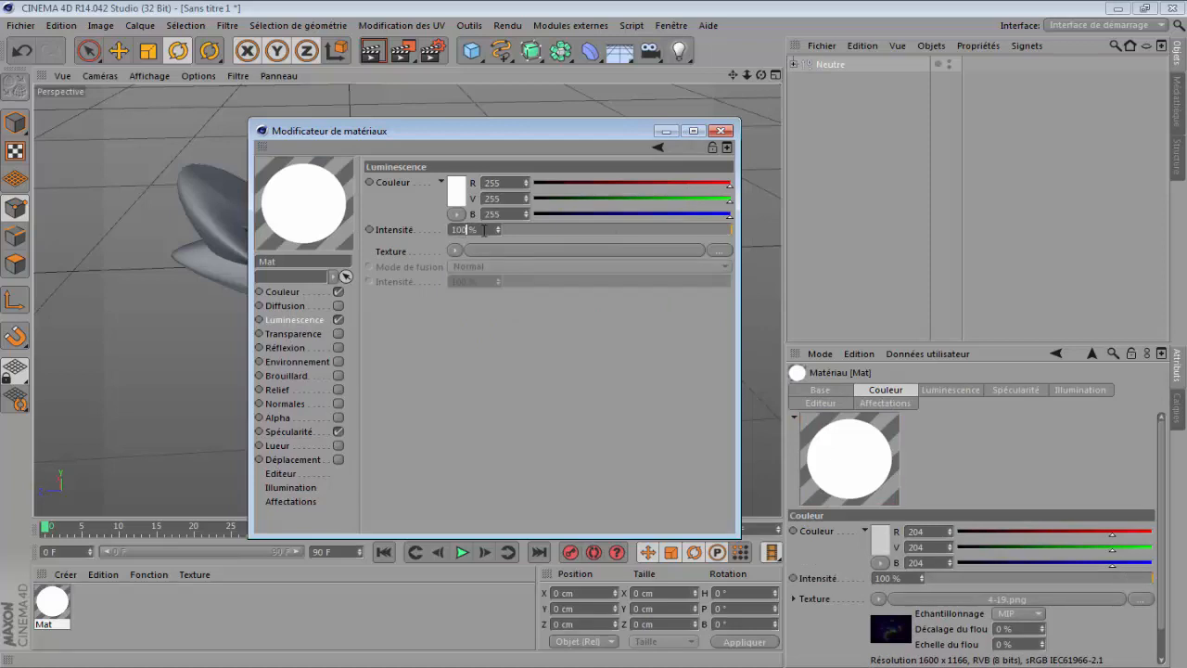
{"action": "key", "text": "BackSpace"}
{"action": "type", "text": "0"}
{"action": "key", "text": "Return"}
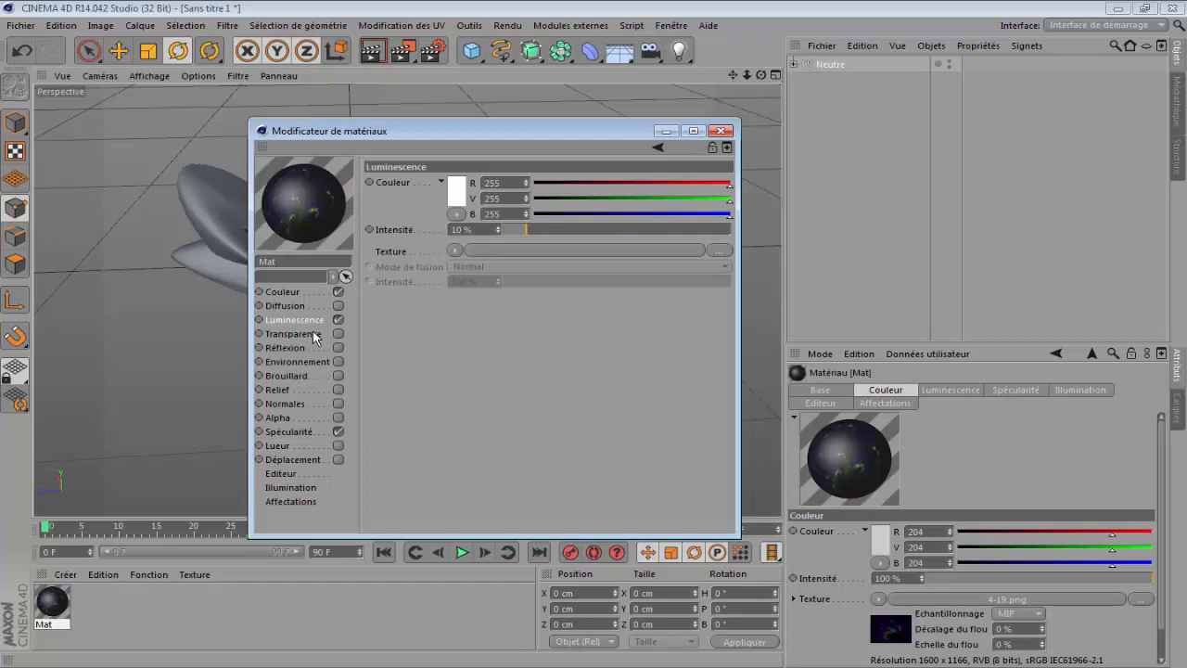
Enable reflection on the material with an intensity of 10 % and a Fresnel texture, and close the material editor.
{"action": "left_click", "coordinate": [338, 347]}
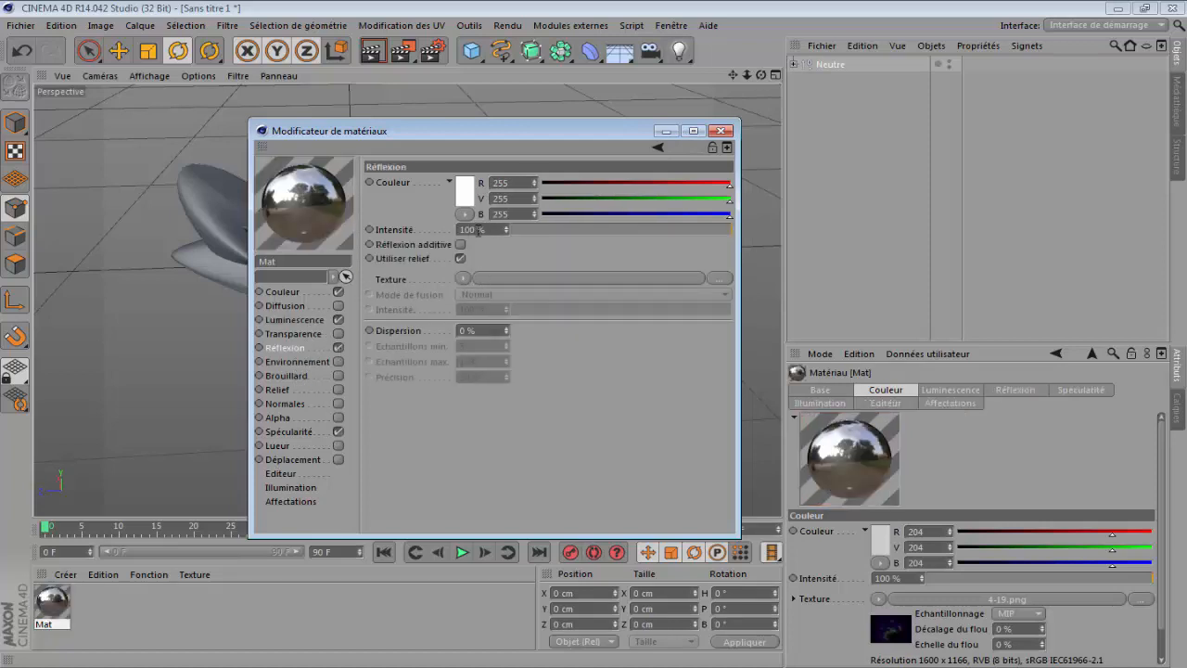
{"action": "type", "text": "10"}
{"action": "left_click", "coordinate": [465, 279]}
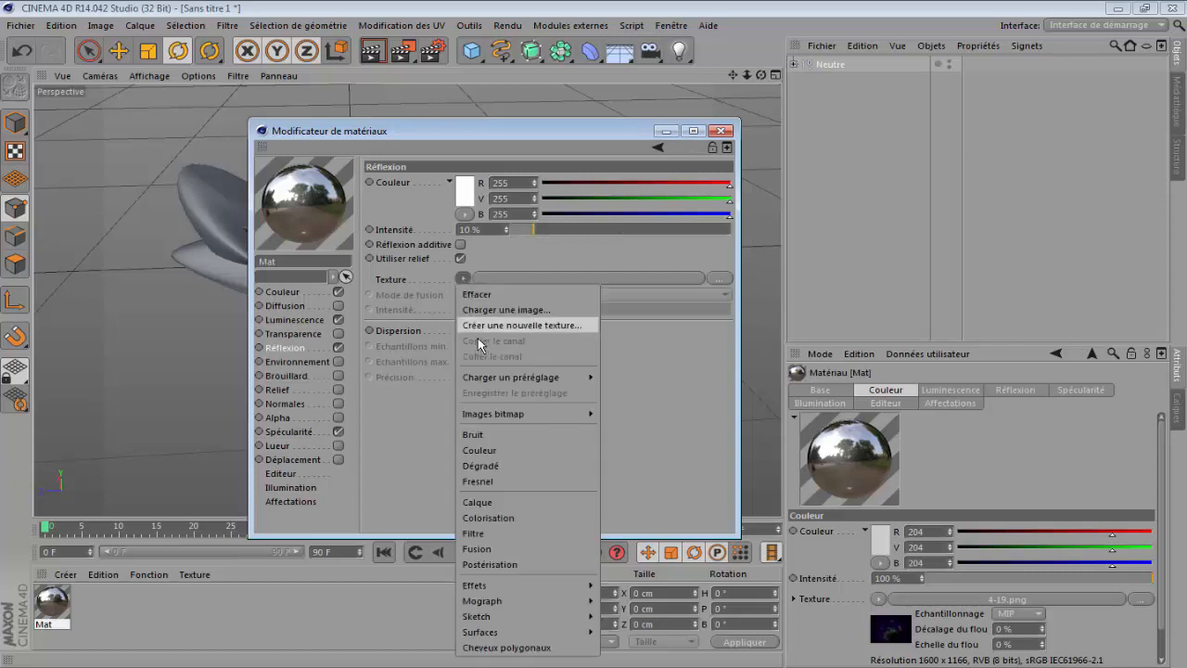
{"action": "left_click", "coordinate": [508, 487]}
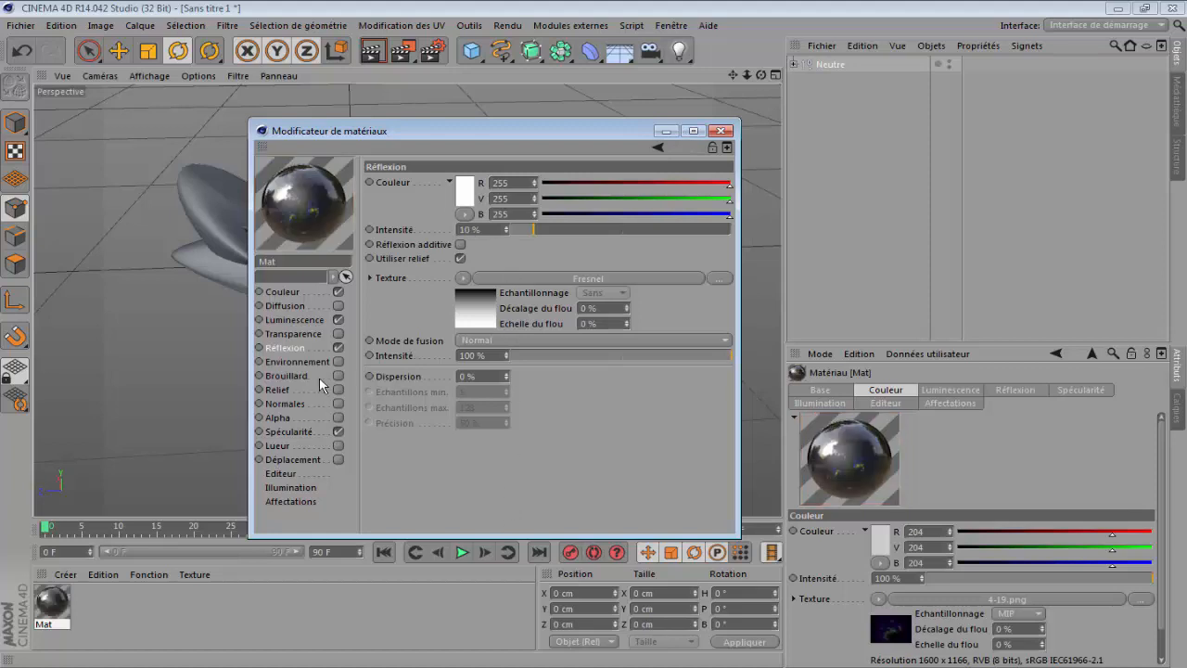
{"action": "left_click", "coordinate": [723, 131]}
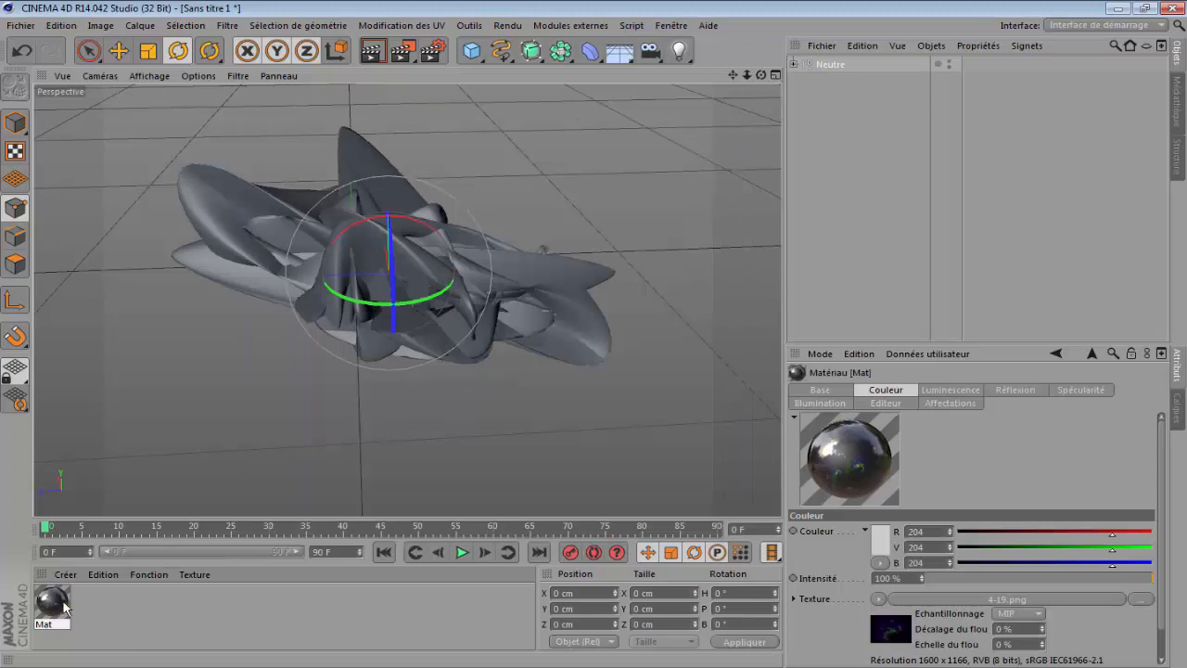
Try applying the material directly to one part of the shape in the viewport, and undo the assignment.
{"action": "left_click_drag", "start_coordinate": [518, 268], "coordinate": [518, 269]}
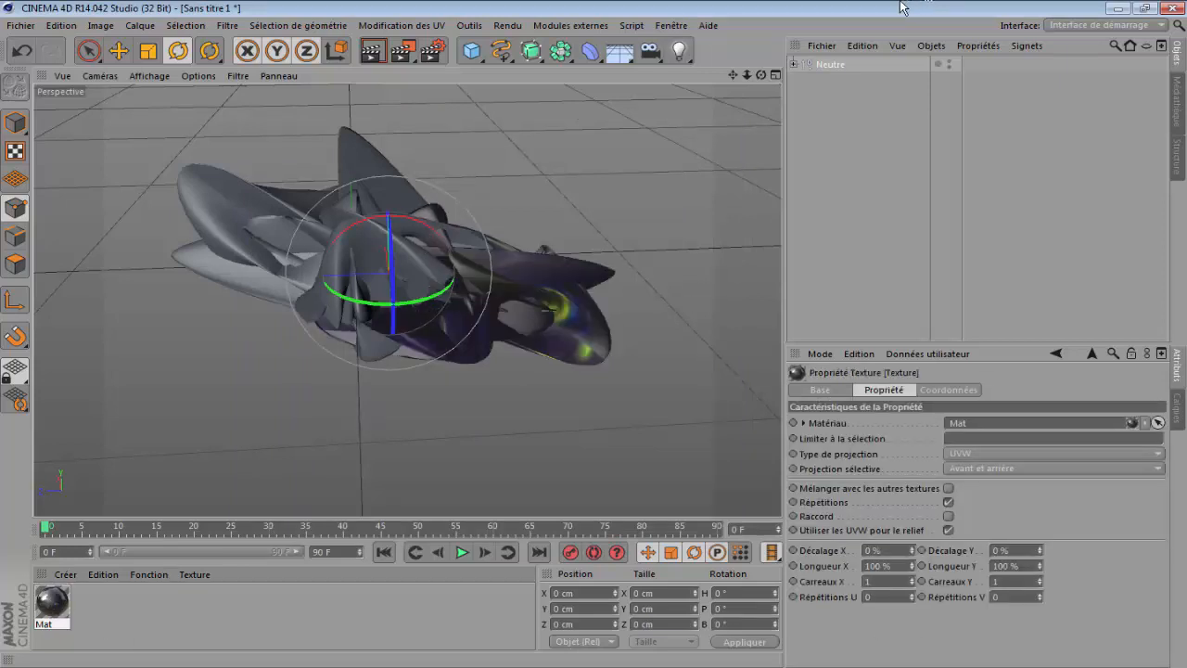
{"action": "left_click_drag", "start_coordinate": [761, 74], "coordinate": [733, 102]}
{"action": "left_click_drag", "start_coordinate": [407, 300], "coordinate": [406, 300]}
{"action": "left_click", "coordinate": [793, 63]}
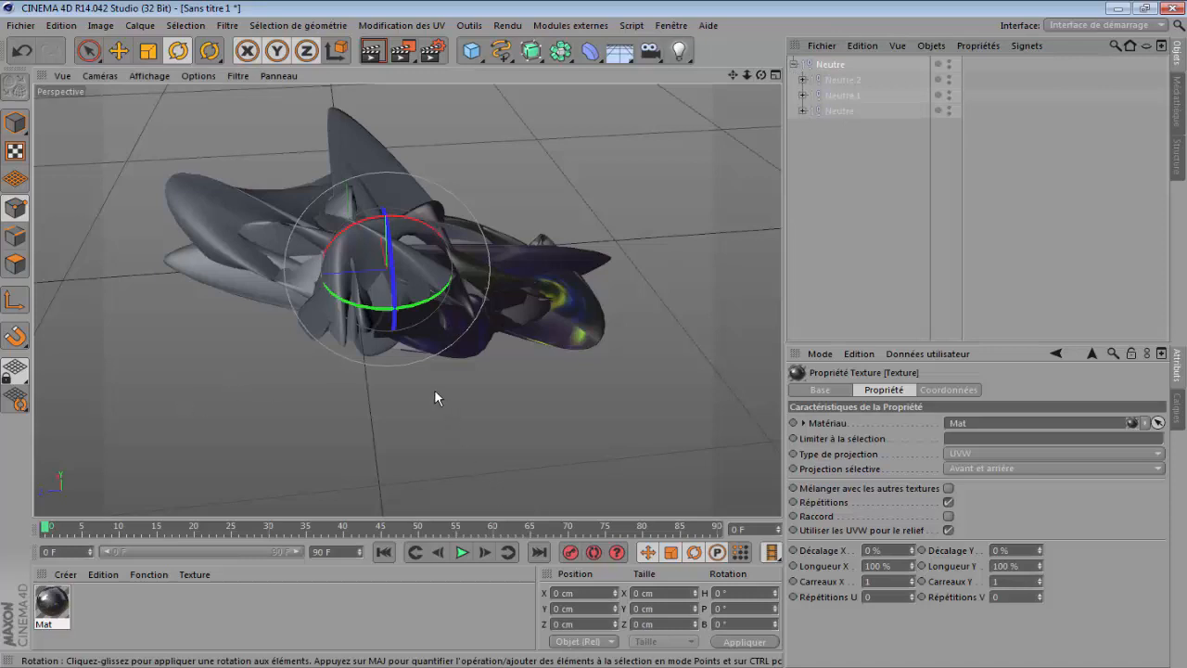
{"action": "key", "text": "ctrl+z"}
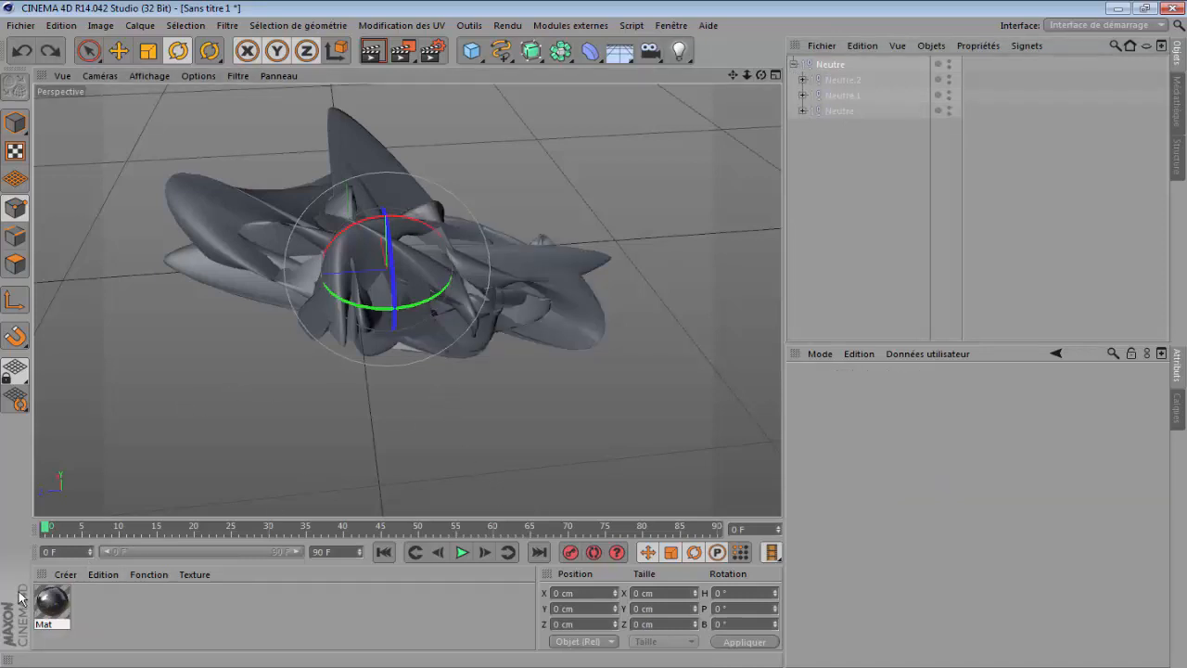
Apply the material Mat to each of the three child nulls Neutre.2, Neutre.1 and Neutre, and check the textured shape.
{"action": "left_click", "coordinate": [51, 616]}
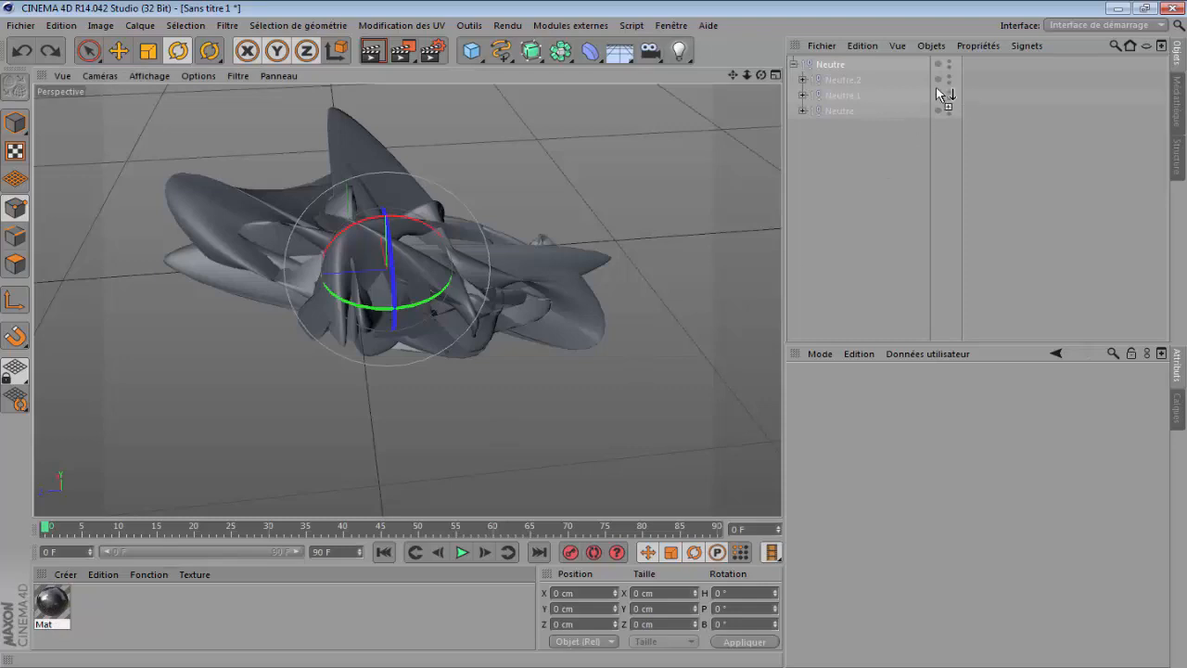
{"action": "left_click_drag", "start_coordinate": [853, 88], "coordinate": [852, 81]}
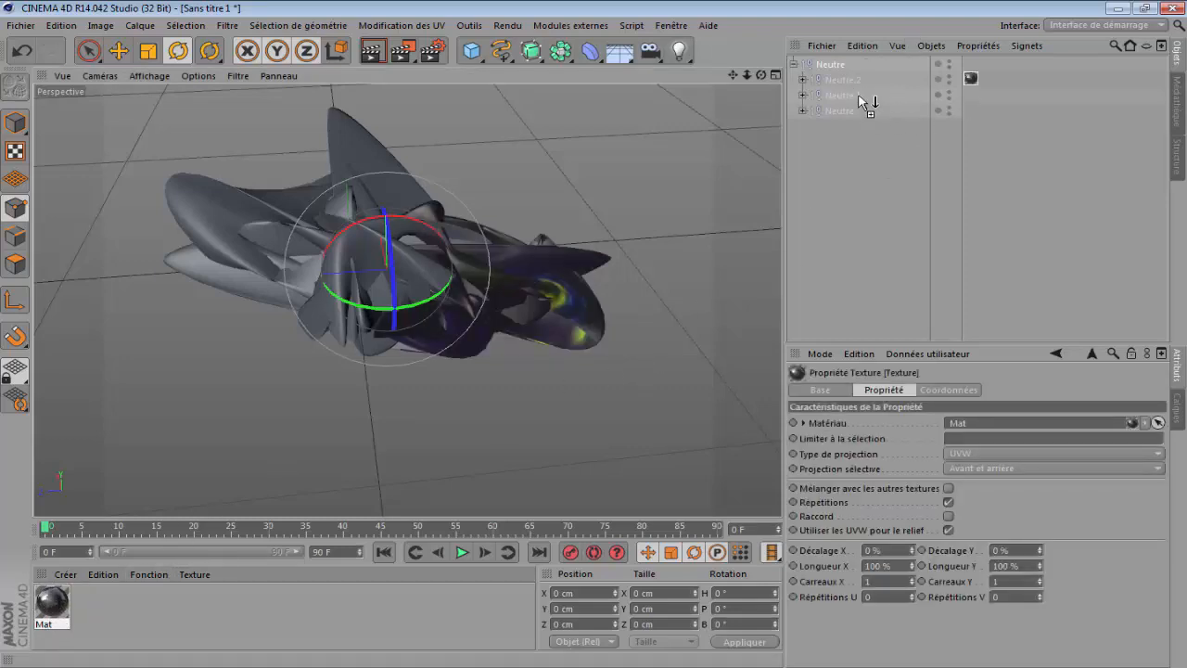
{"action": "left_click_drag", "start_coordinate": [861, 100], "coordinate": [861, 96]}
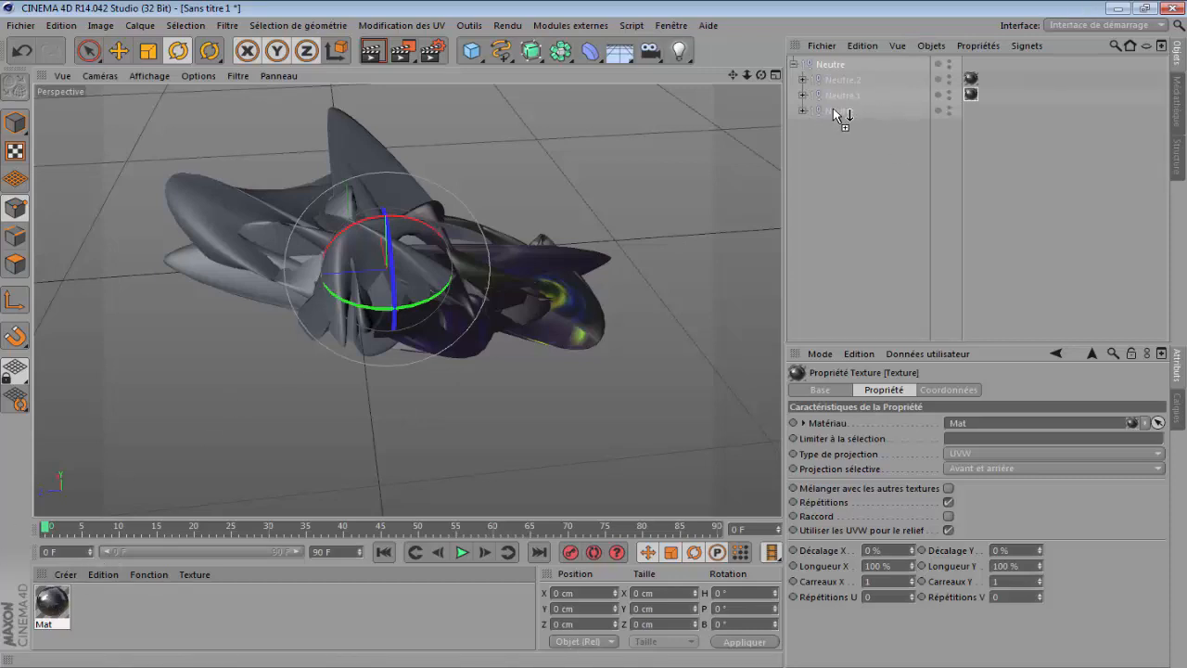
{"action": "left_click_drag", "start_coordinate": [834, 113], "coordinate": [835, 112]}
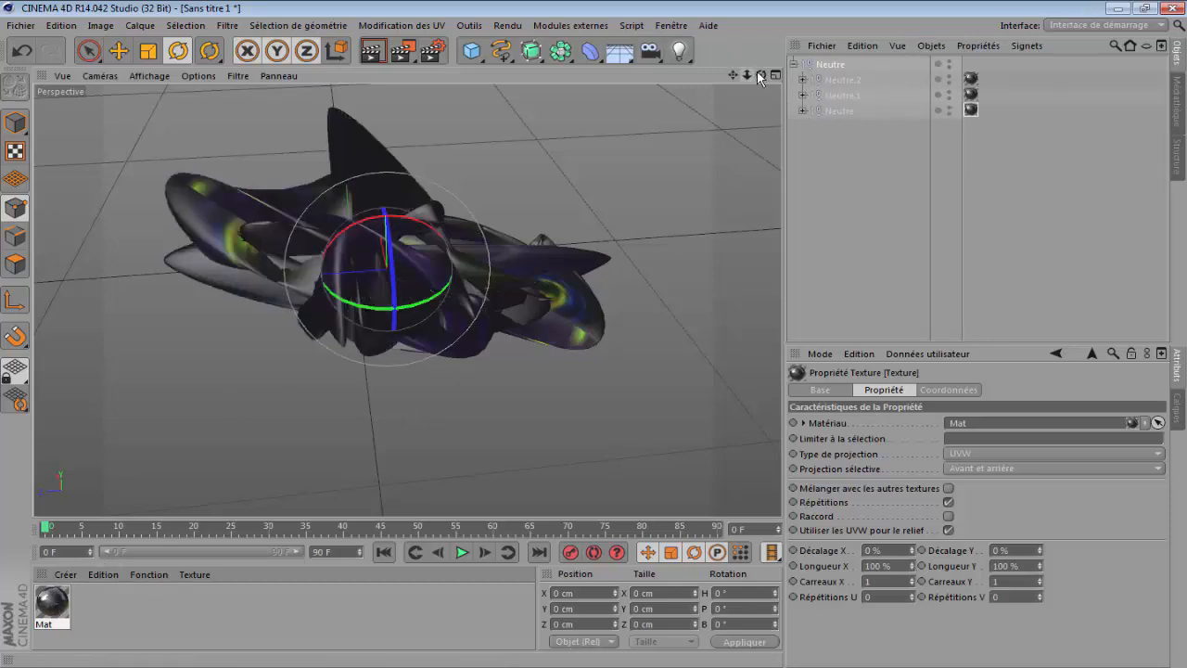
{"action": "left_click_drag", "start_coordinate": [757, 72], "coordinate": [757, 71]}
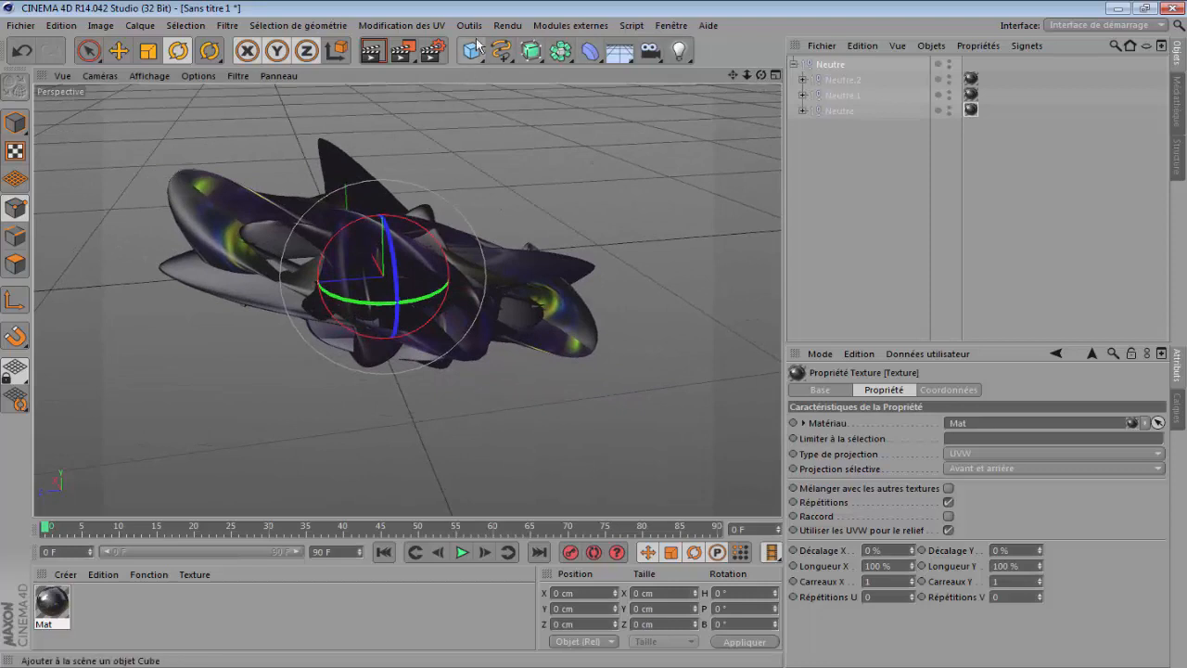
Add a plane to the scene and scale it up so it extends beyond the abstract shape.
{"action": "left_click_drag", "start_coordinate": [477, 45], "coordinate": [665, 102]}
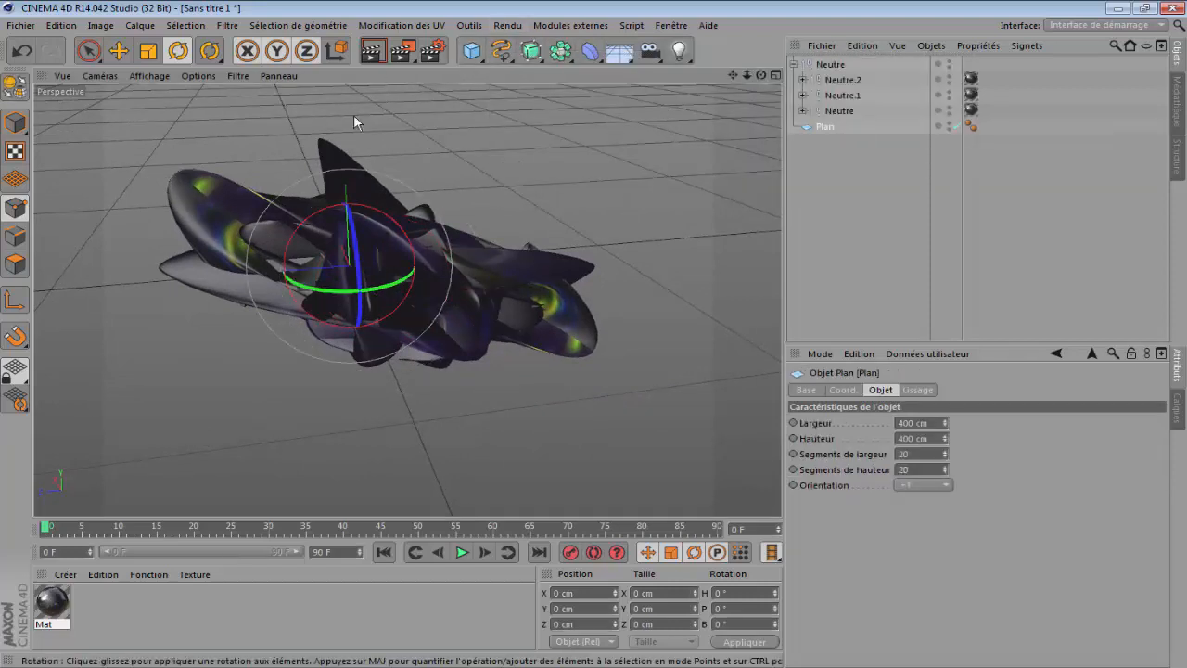
{"action": "left_click", "coordinate": [148, 51]}
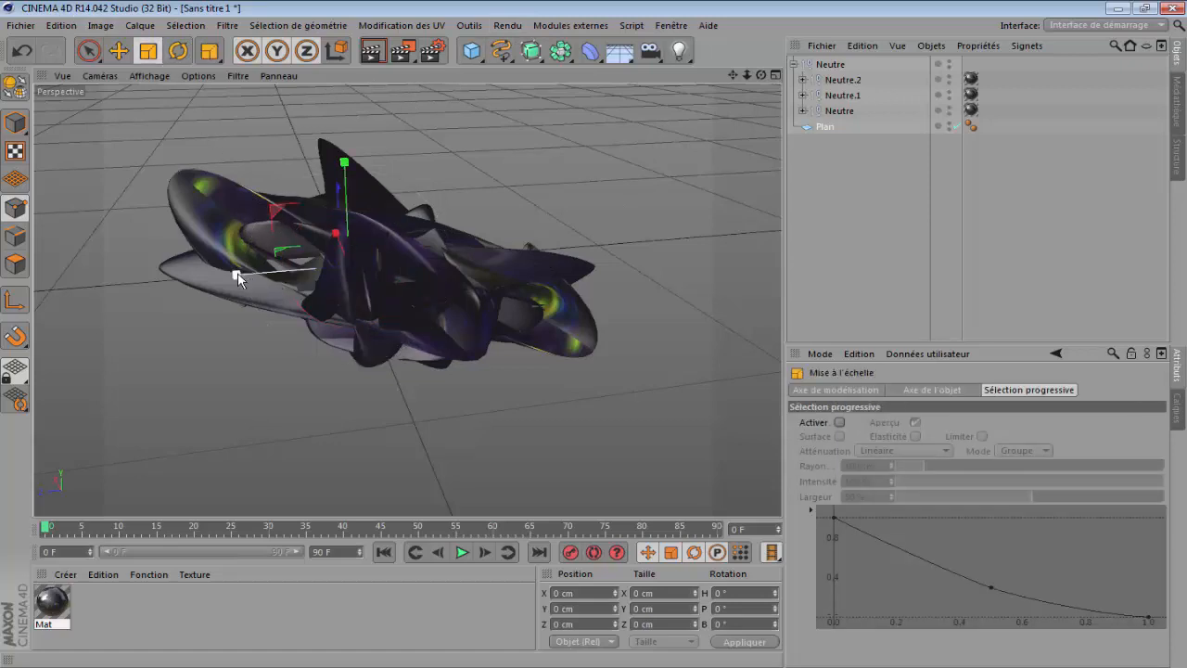
{"action": "left_click_drag", "start_coordinate": [238, 280], "coordinate": [274, 262]}
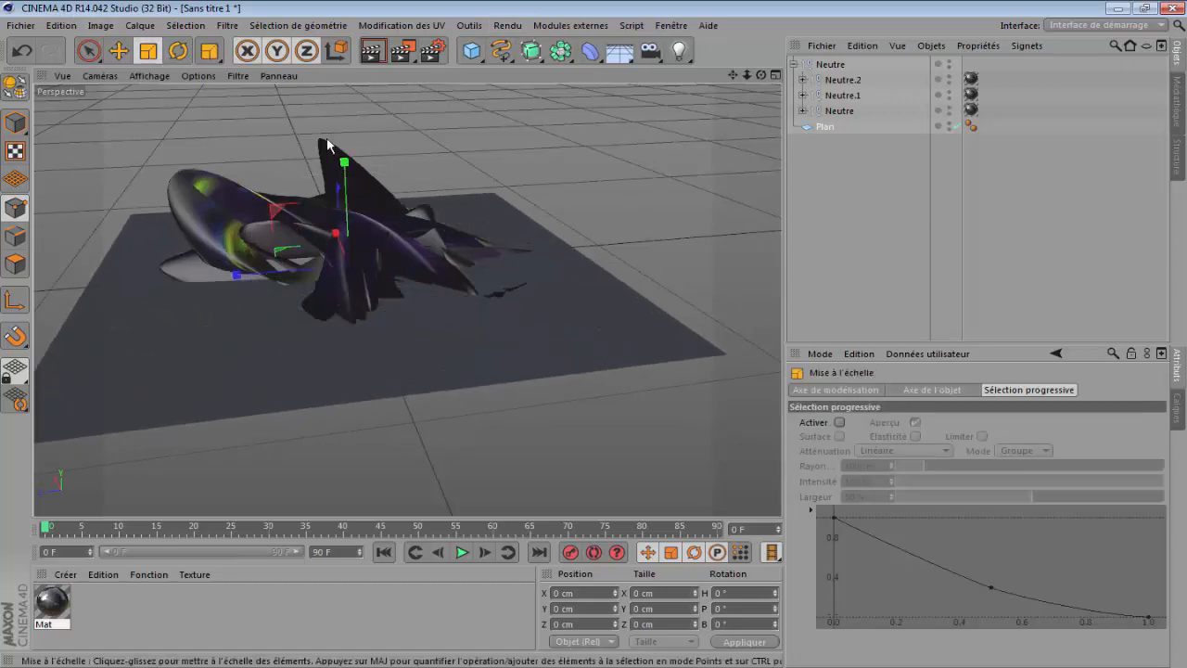
Move the plane vertically until it hangs well above the abstract shape, and check its placement from below.
{"action": "key", "text": "e"}
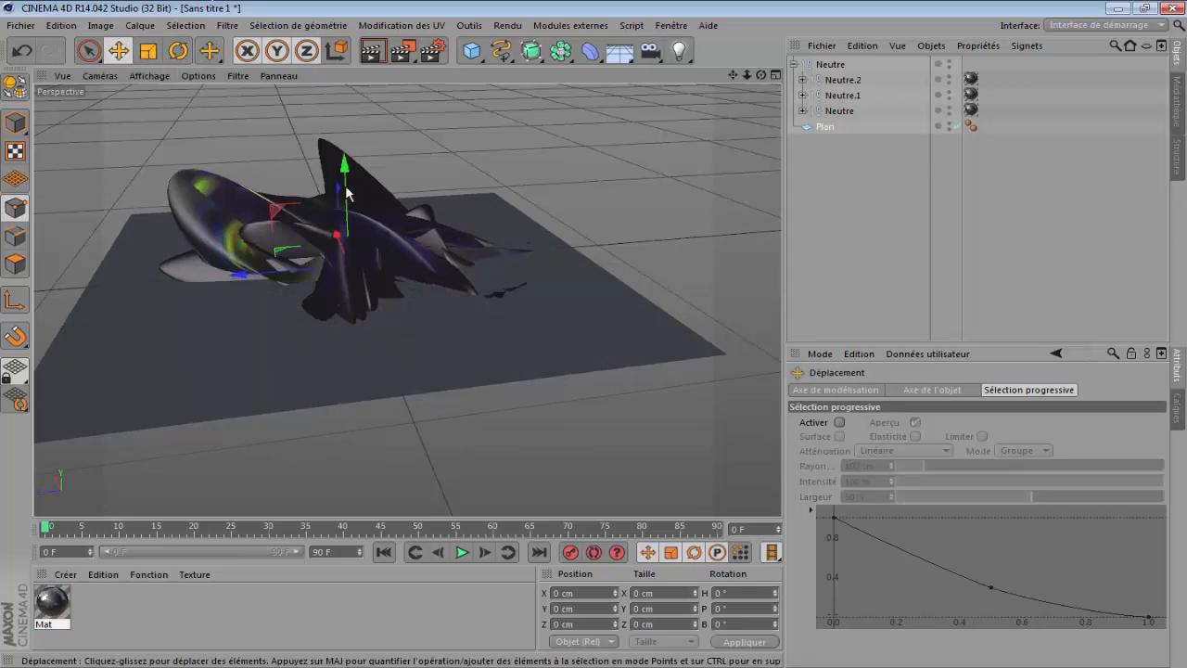
{"action": "left_click_drag", "start_coordinate": [346, 192], "coordinate": [320, 179]}
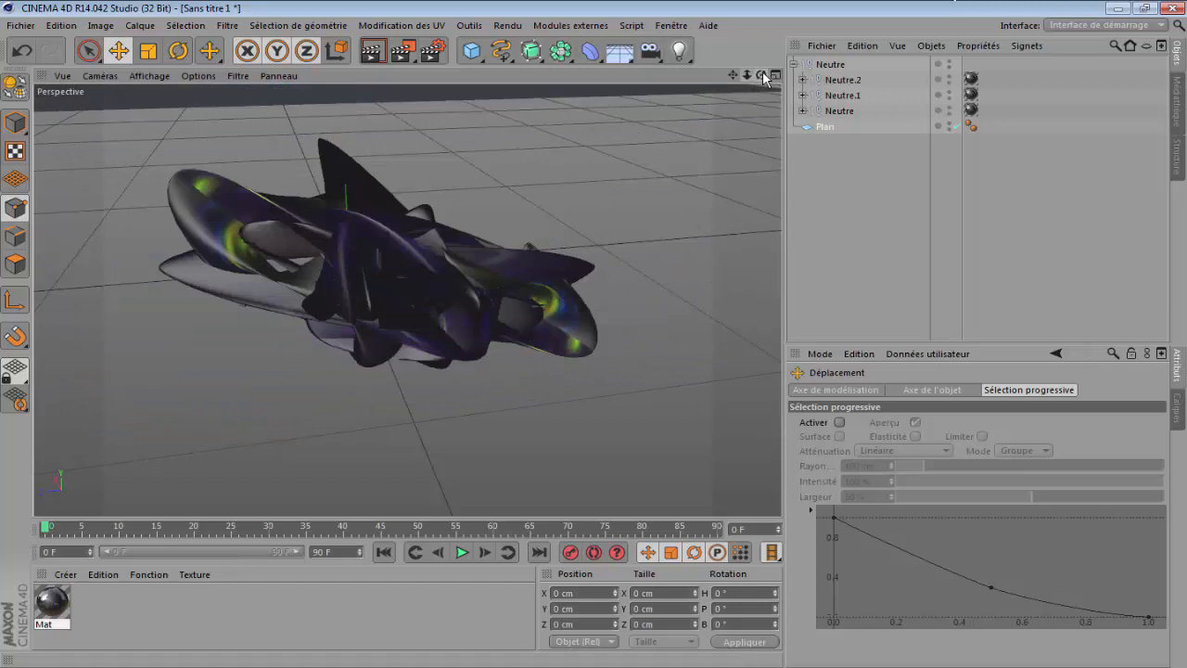
{"action": "left_click_drag", "start_coordinate": [762, 74], "coordinate": [714, 82]}
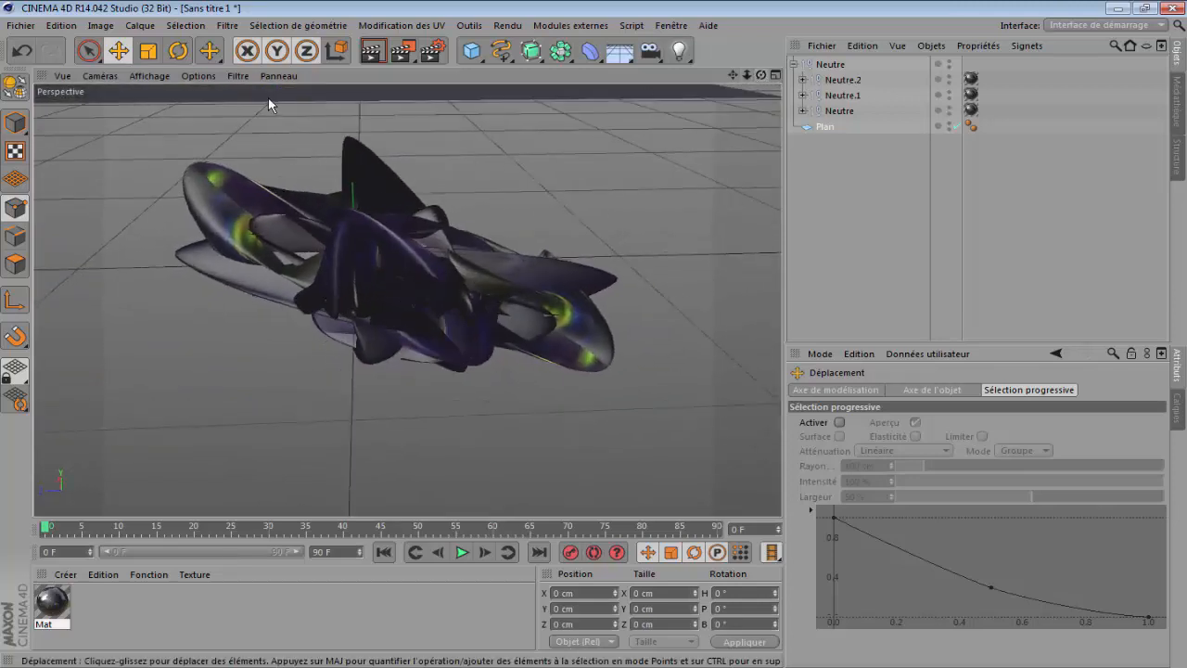
{"action": "left_click", "coordinate": [147, 51]}
{"action": "scroll", "coordinate": [489, 104], "scroll_direction": "down", "scroll_amount": 4}
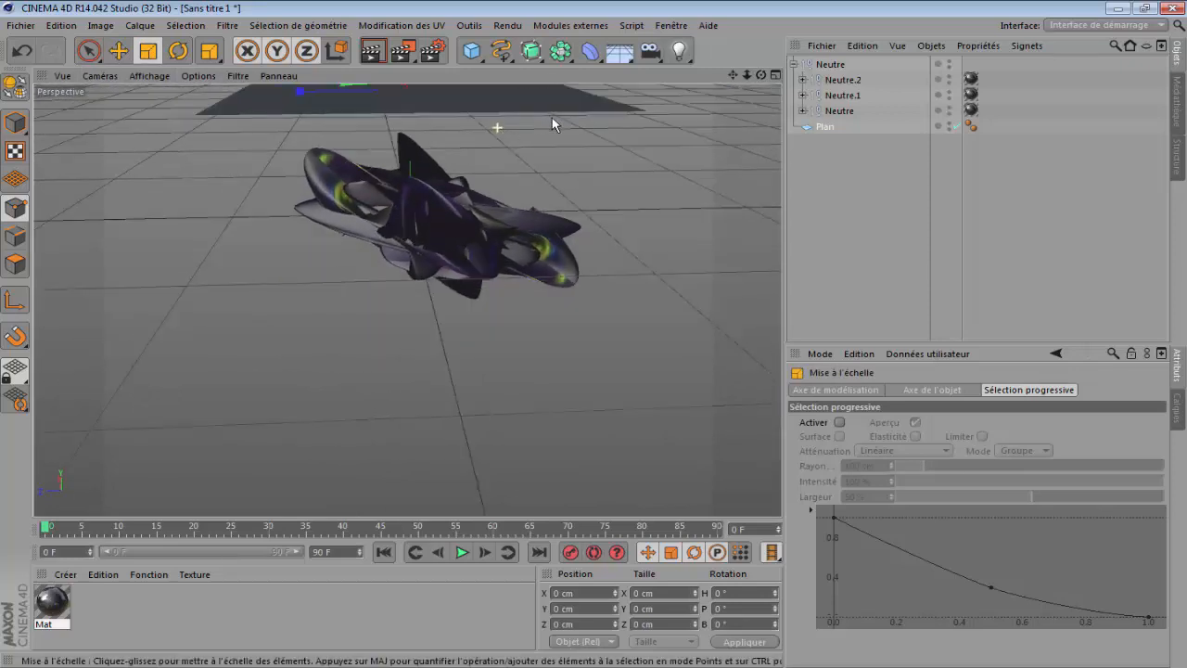
{"action": "scroll", "coordinate": [552, 117], "scroll_direction": "down", "scroll_amount": 2}
{"action": "left_click_drag", "start_coordinate": [739, 78], "coordinate": [180, 217]}
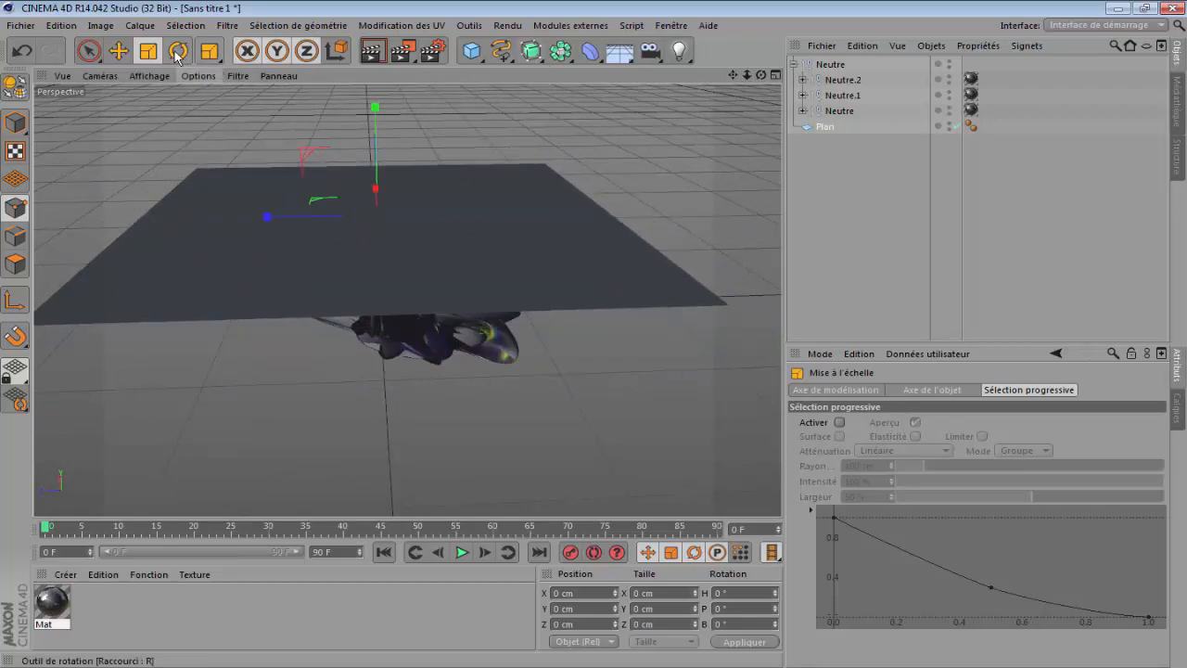
{"action": "left_click", "coordinate": [119, 52]}
{"action": "mouse_move", "coordinate": [375, 108]}
{"action": "left_mouse_down"}
{"action": "mouse_move", "coordinate": [374, 93]}
{"action": "mouse_move", "coordinate": [375, 105]}
{"action": "left_mouse_up"}
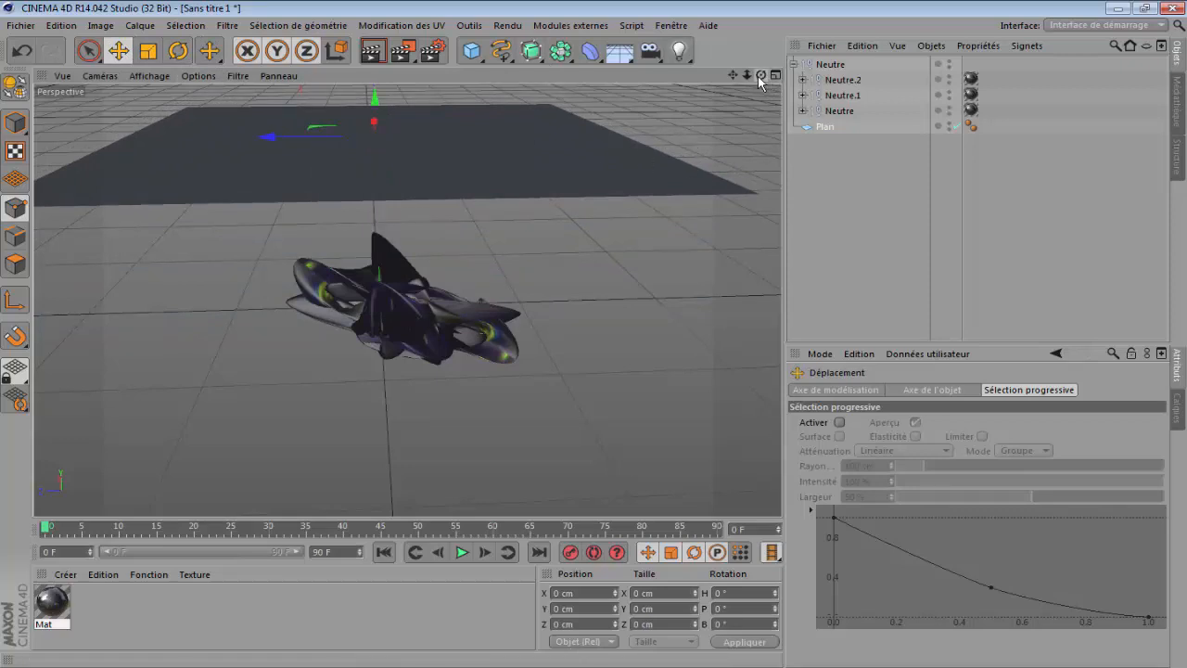
{"action": "mouse_move", "coordinate": [761, 74]}
{"action": "left_mouse_down"}
{"action": "mouse_move", "coordinate": [761, 112]}
{"action": "mouse_move", "coordinate": [761, 83]}
{"action": "left_mouse_up"}
{"action": "scroll", "coordinate": [457, 332], "scroll_direction": "up", "scroll_amount": 5}
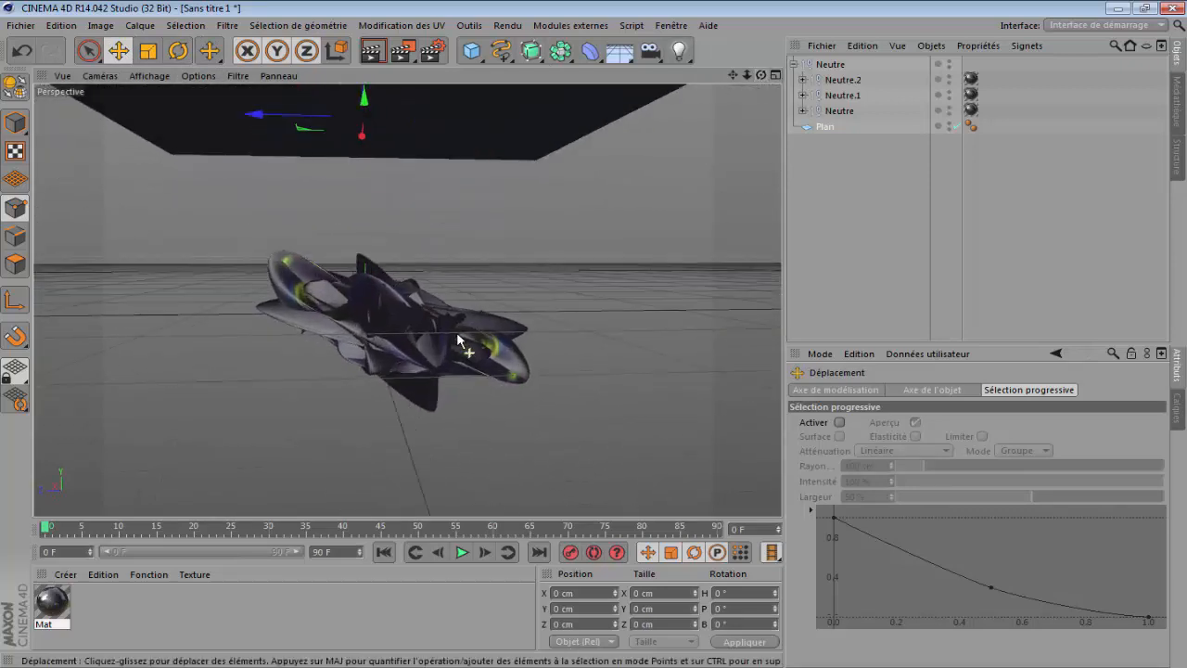
{"action": "scroll", "coordinate": [456, 332], "scroll_direction": "down", "scroll_amount": 2}
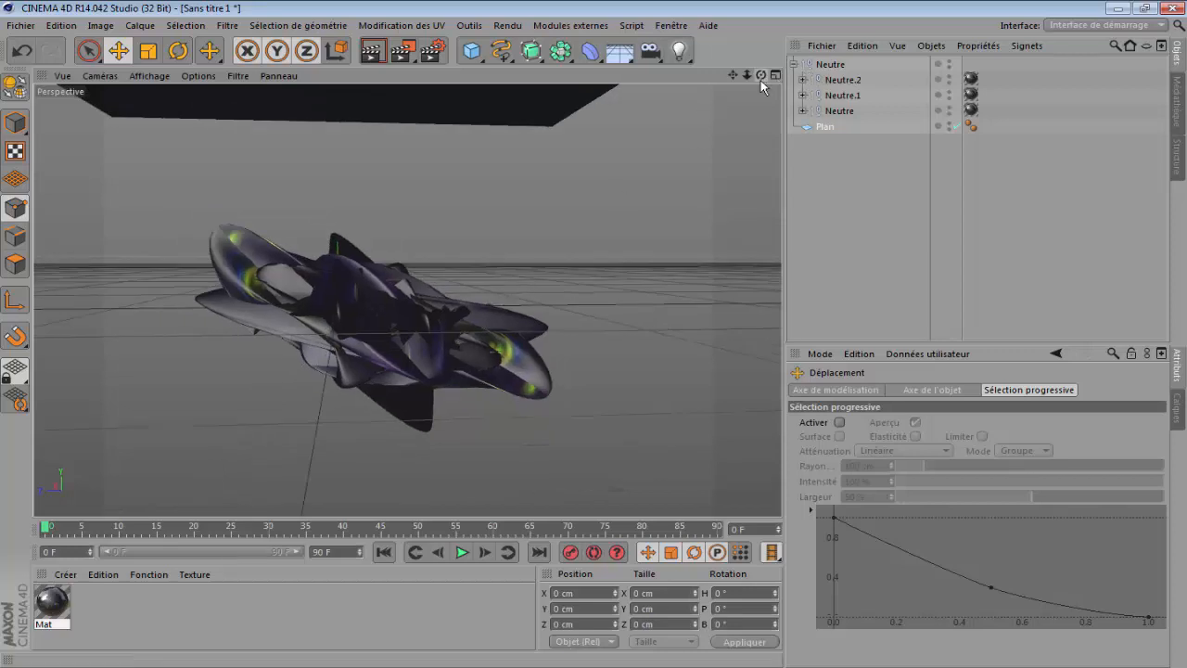
Create a new material and enable its Luminescence channel at 100 % white.
{"action": "left_click_drag", "start_coordinate": [761, 75], "coordinate": [762, 112]}
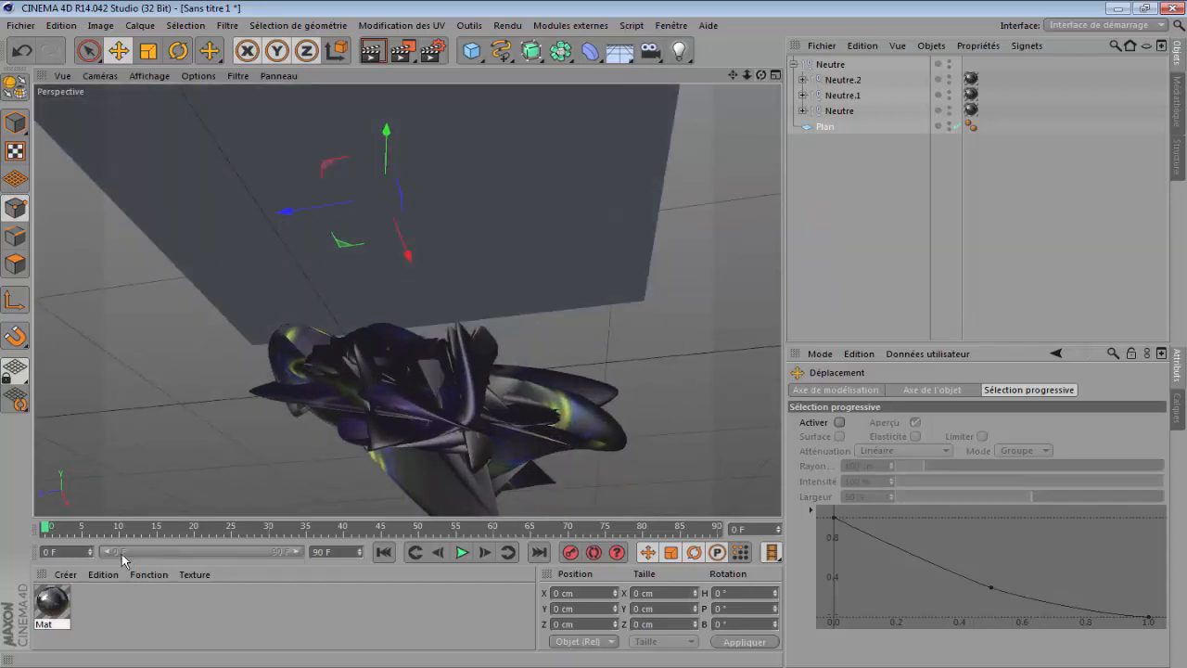
{"action": "double_click", "coordinate": [94, 603]}
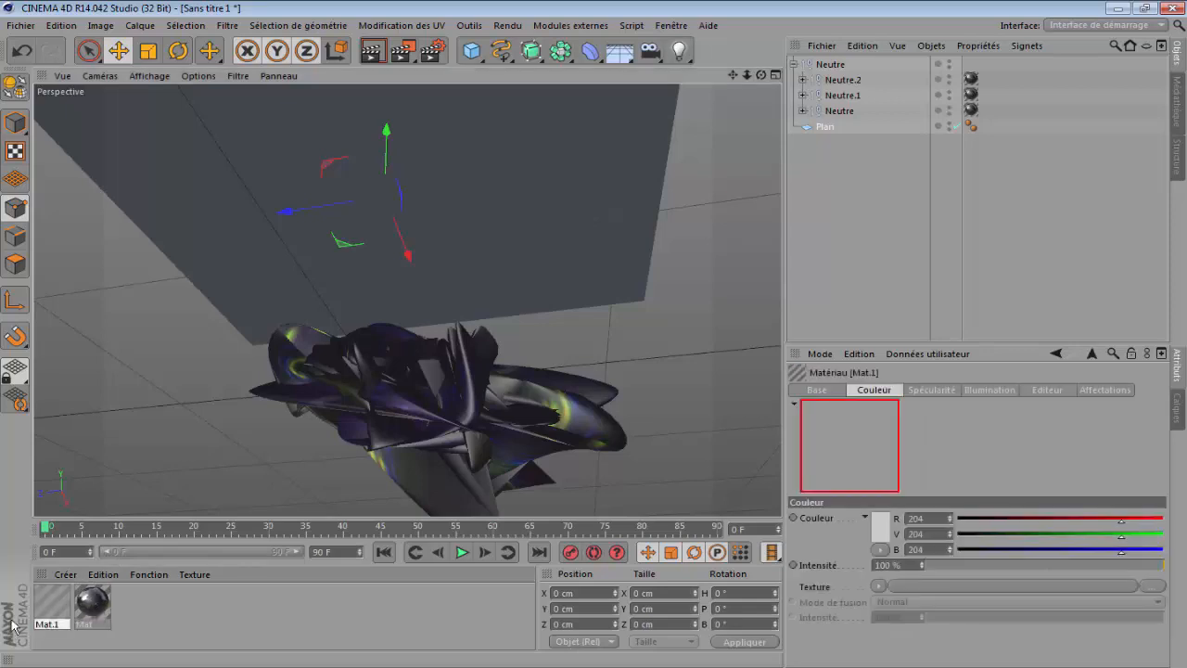
{"action": "double_click", "coordinate": [51, 604]}
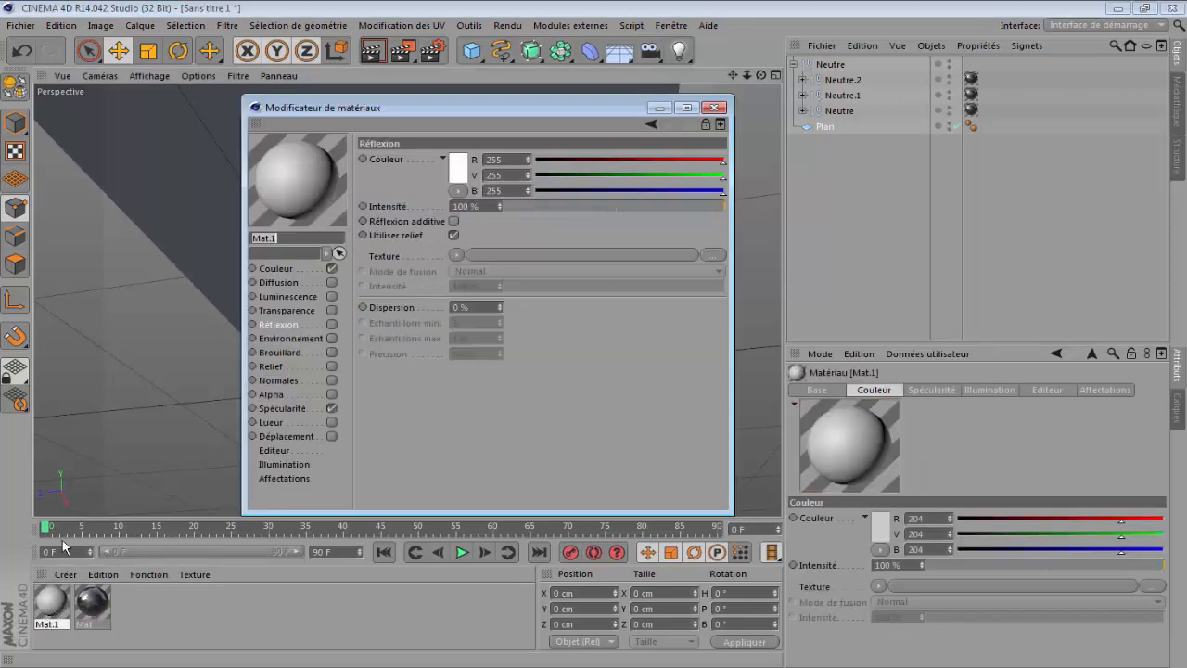
{"action": "left_click", "coordinate": [332, 297]}
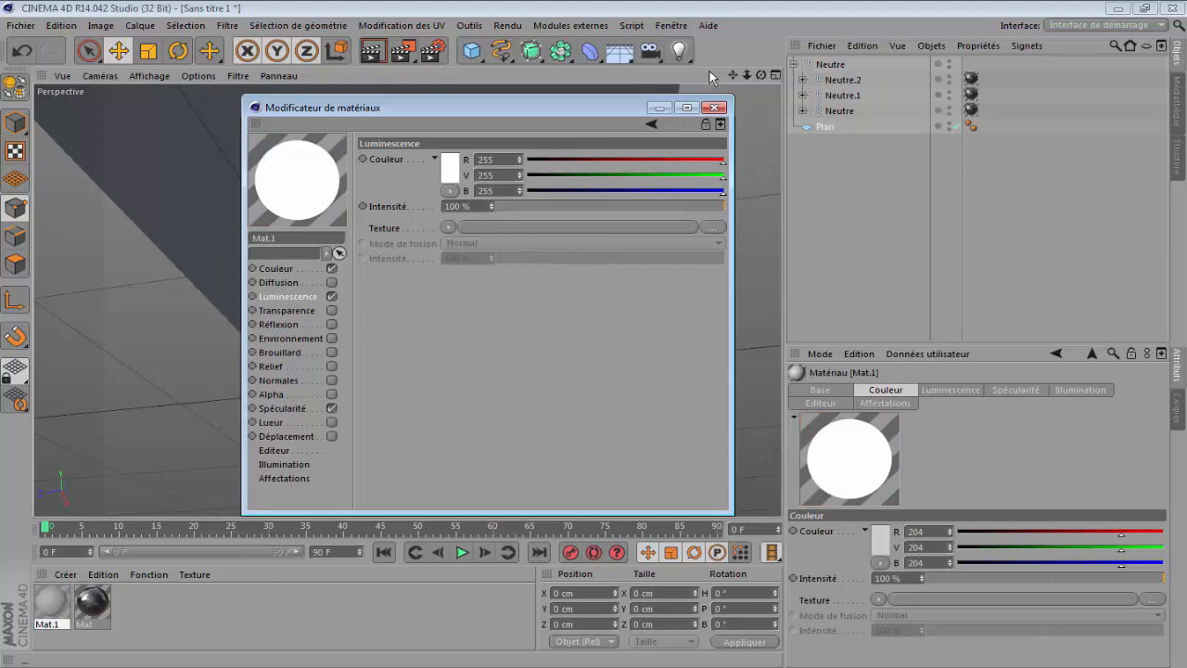
{"action": "left_click", "coordinate": [713, 108]}
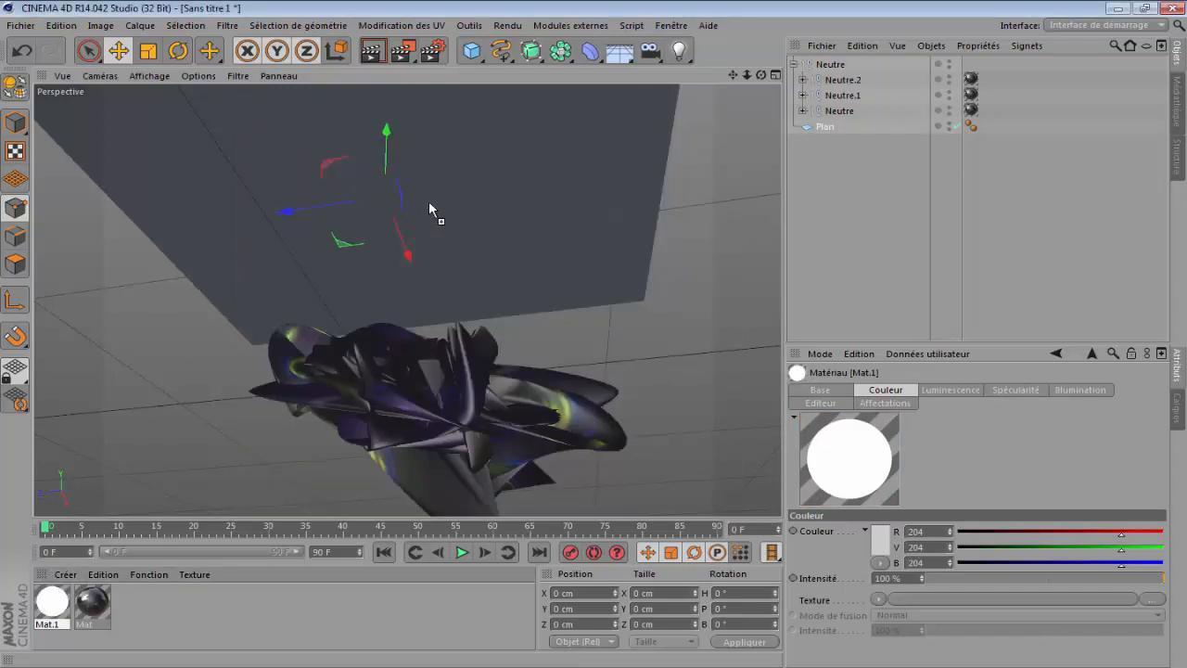
Apply the luminous material Mat.1 to the plane above the shape and render the view as a test.
{"action": "left_click_drag", "start_coordinate": [429, 209], "coordinate": [432, 207]}
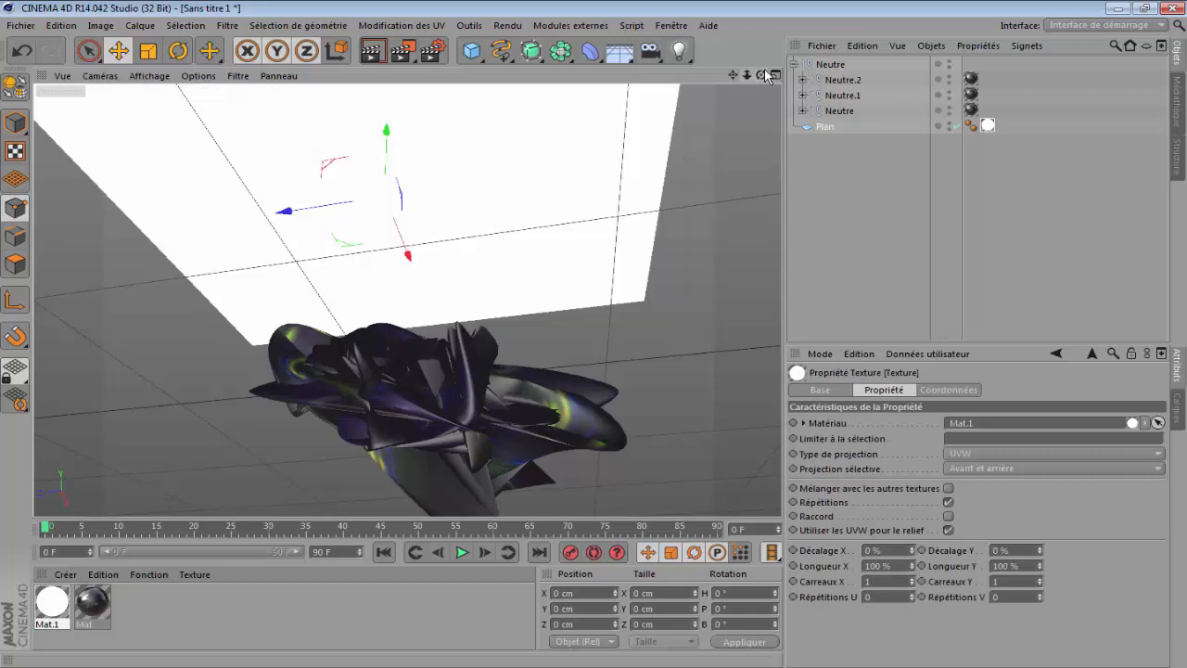
{"action": "left_click_drag", "start_coordinate": [762, 76], "coordinate": [764, 208]}
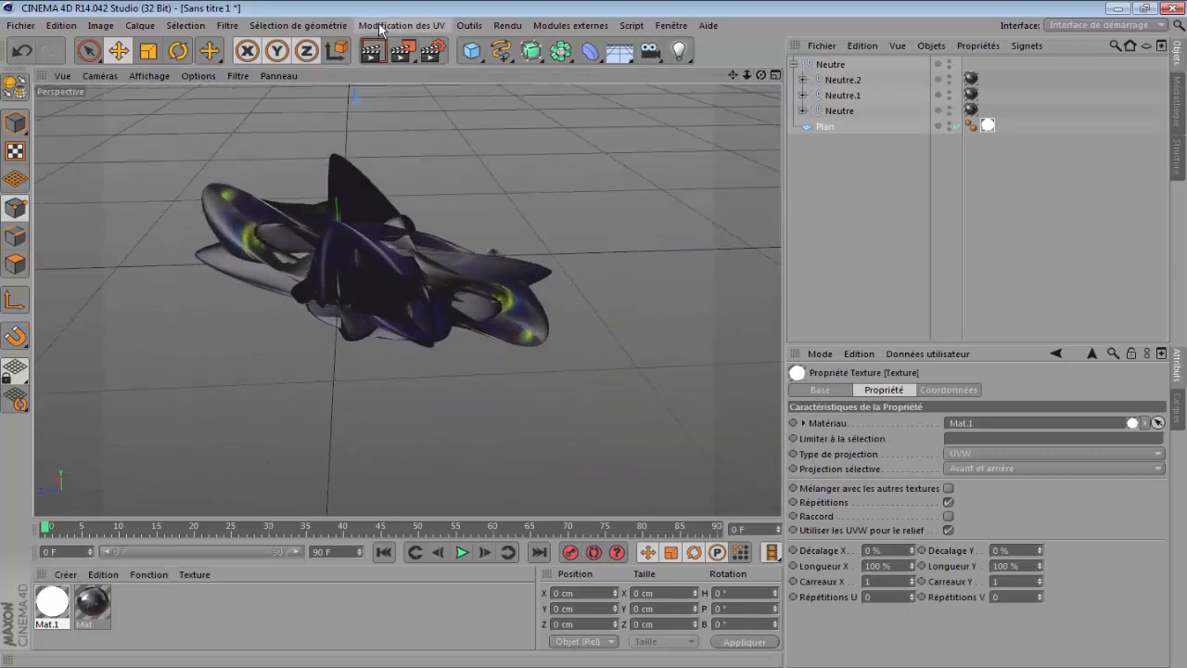
{"action": "left_click", "coordinate": [371, 51]}
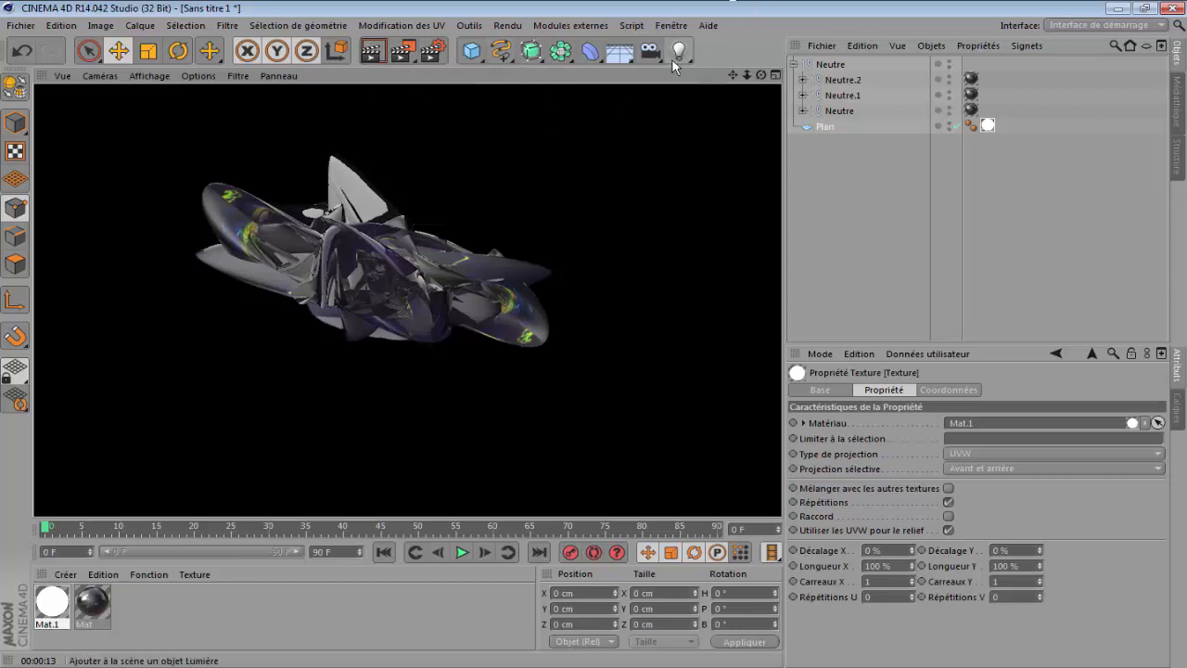
Add an Omni light to the scene and move it vertically until it sits above the shape, near the plane.
{"action": "left_click_drag", "start_coordinate": [676, 60], "coordinate": [701, 76]}
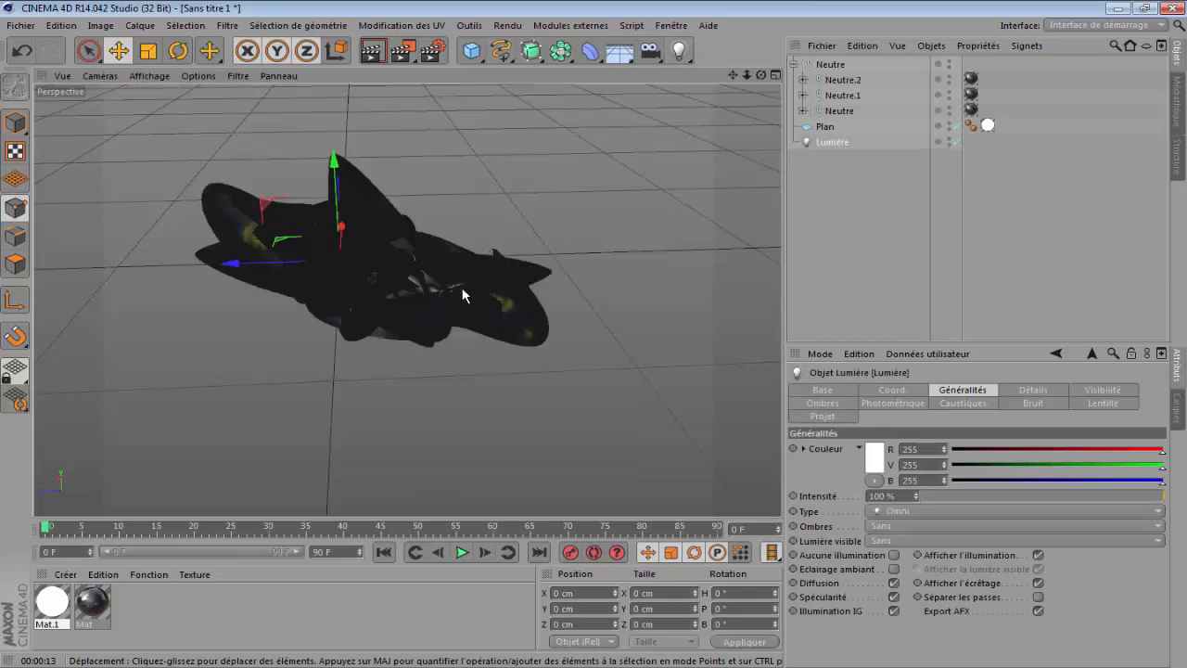
{"action": "left_click_drag", "start_coordinate": [339, 155], "coordinate": [338, 60]}
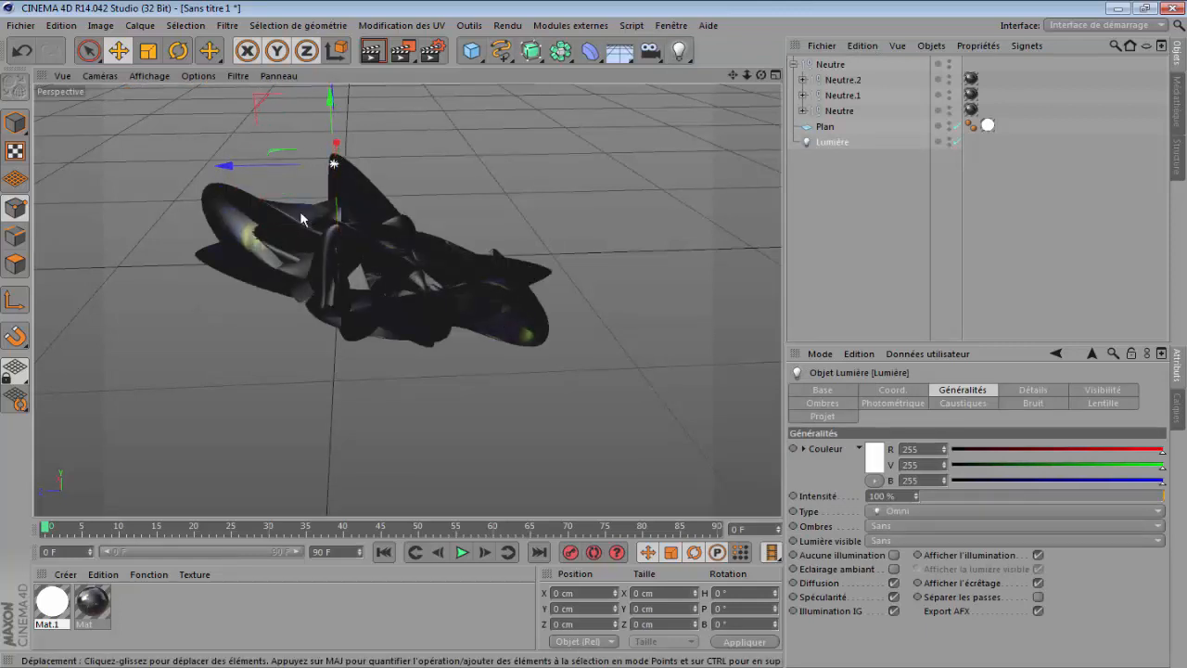
{"action": "left_click_drag", "start_coordinate": [302, 219], "coordinate": [279, 0]}
{"action": "scroll", "coordinate": [293, 323], "scroll_direction": "down", "scroll_amount": 7}
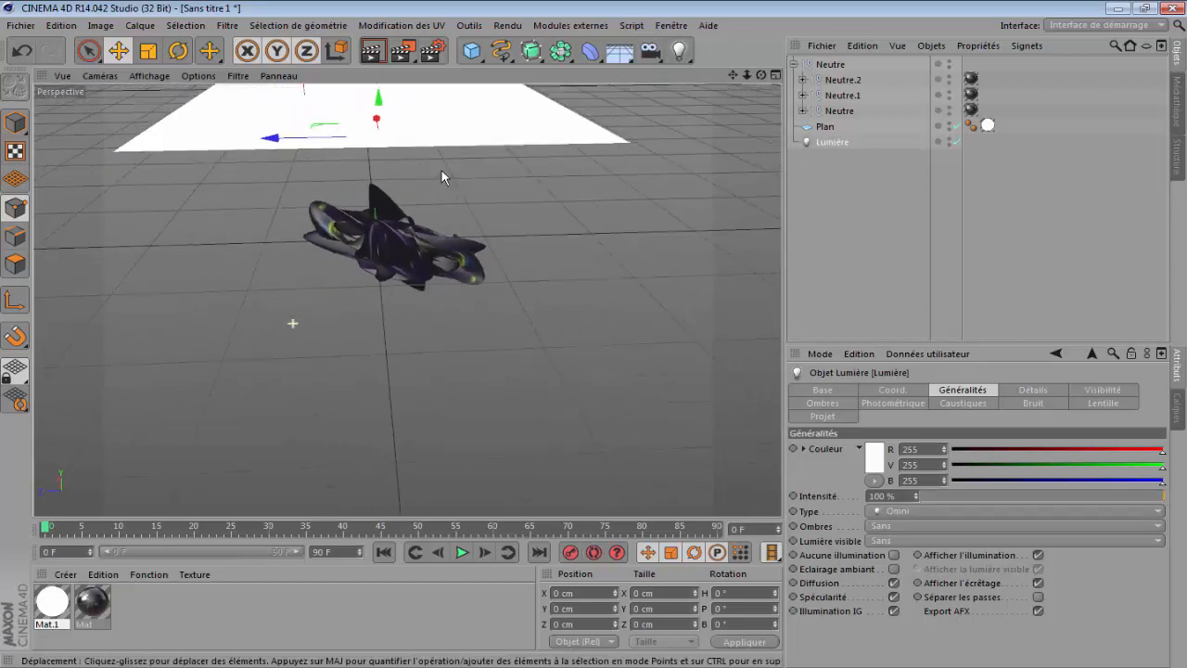
{"action": "scroll", "coordinate": [442, 170], "scroll_direction": "down", "scroll_amount": 4}
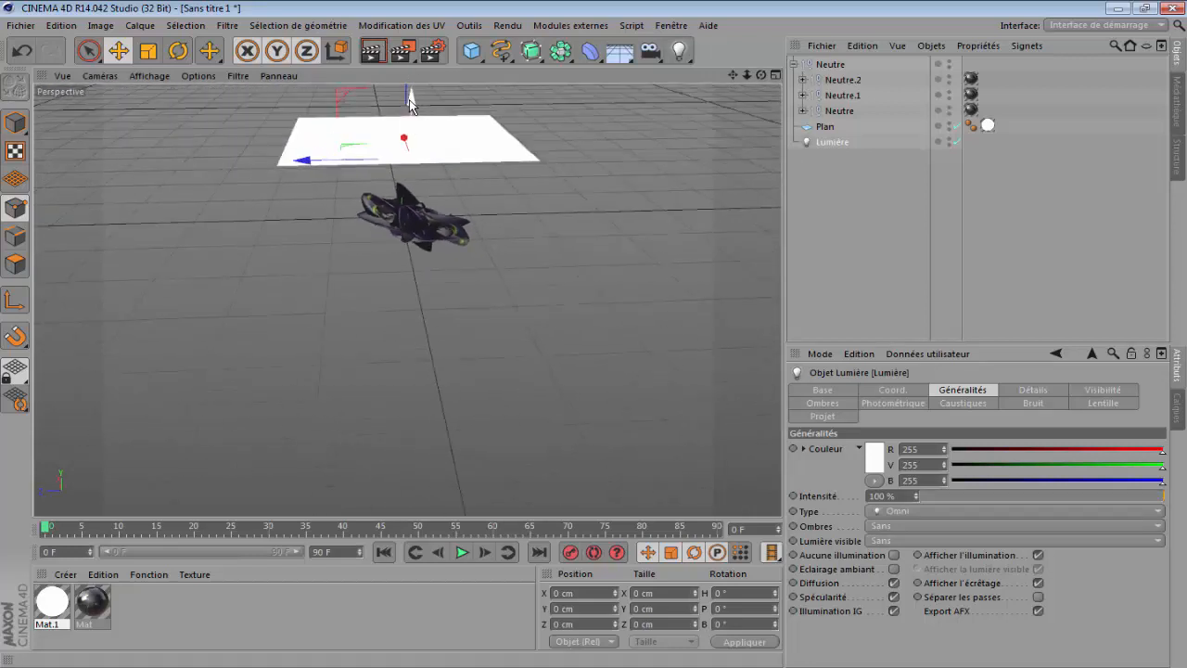
{"action": "left_click_drag", "start_coordinate": [409, 103], "coordinate": [416, 118]}
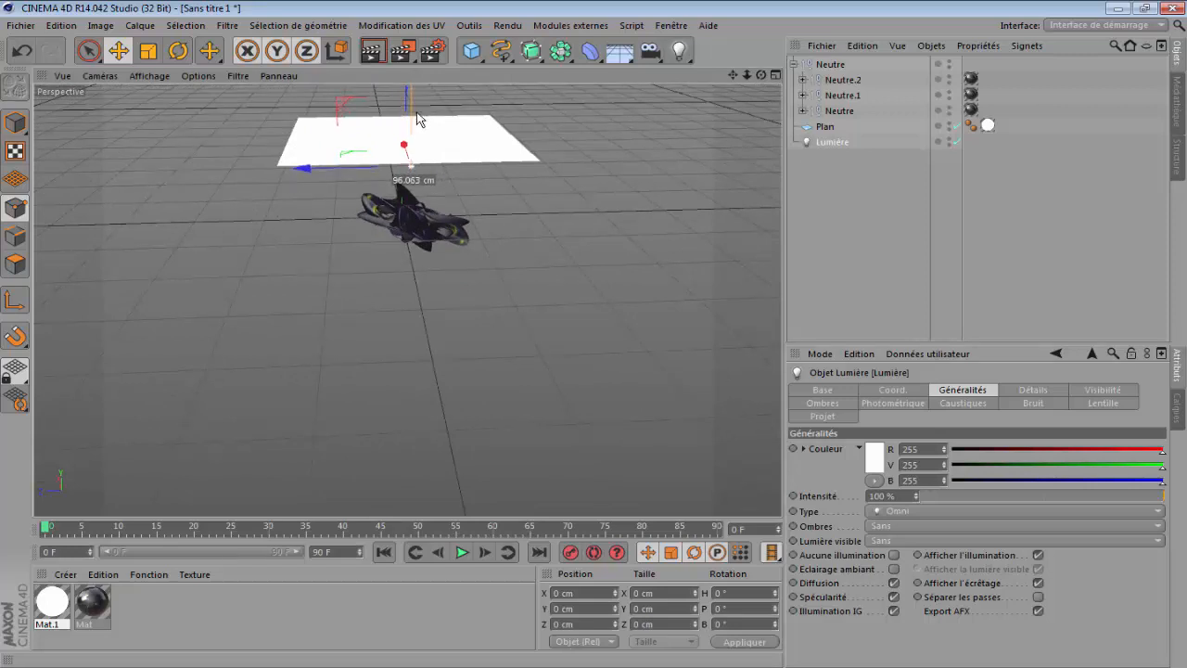
{"action": "mouse_move", "coordinate": [761, 75]}
{"action": "left_mouse_down"}
{"action": "mouse_move", "coordinate": [762, 23]}
{"action": "mouse_move", "coordinate": [762, 82]}
{"action": "left_mouse_up"}
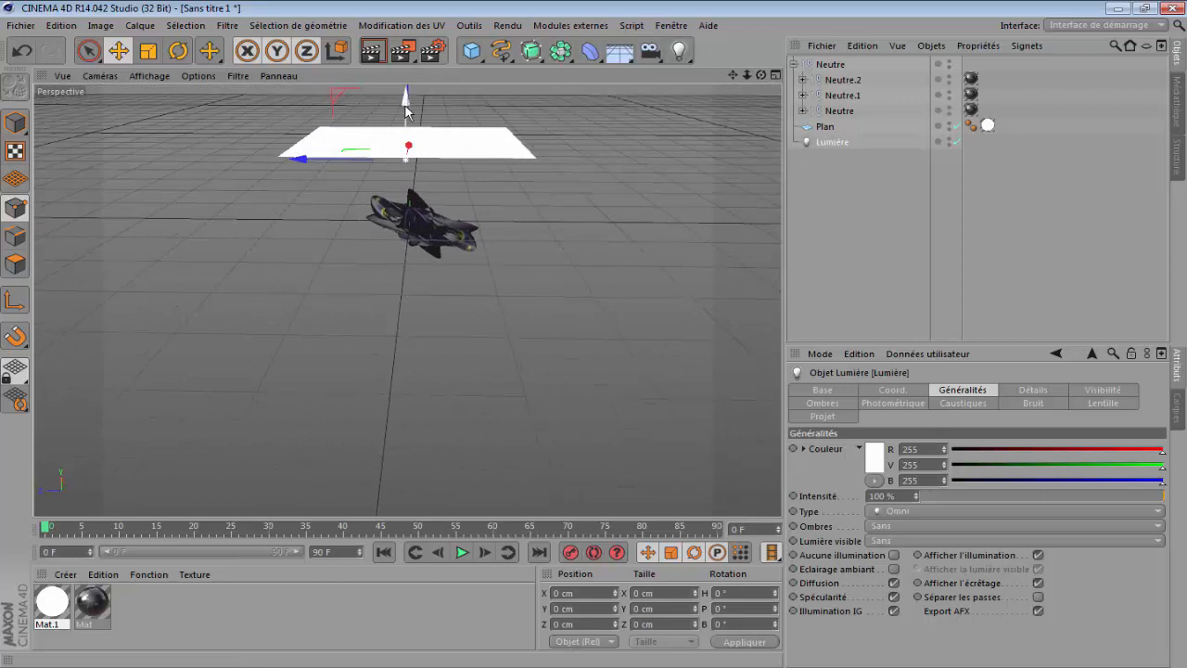
{"action": "left_click_drag", "start_coordinate": [406, 112], "coordinate": [410, 155]}
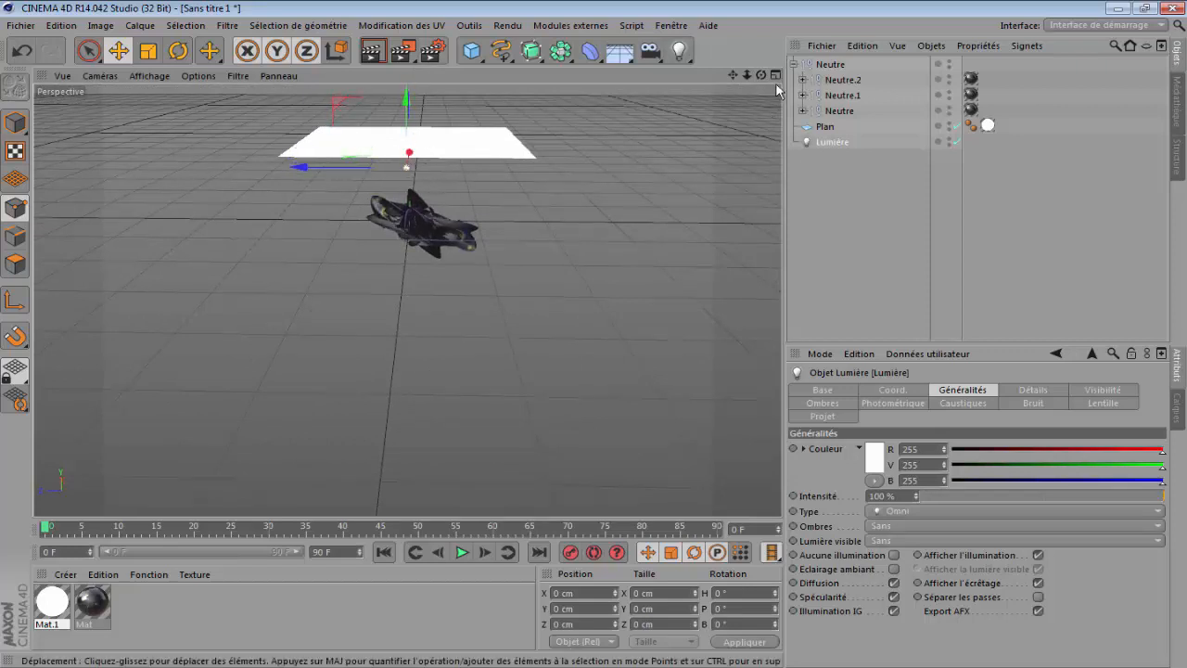
Move the light out along its X axis in front of the shape, adjust its height, and render the view as a test.
{"action": "scroll", "coordinate": [413, 191], "scroll_direction": "up", "scroll_amount": 4}
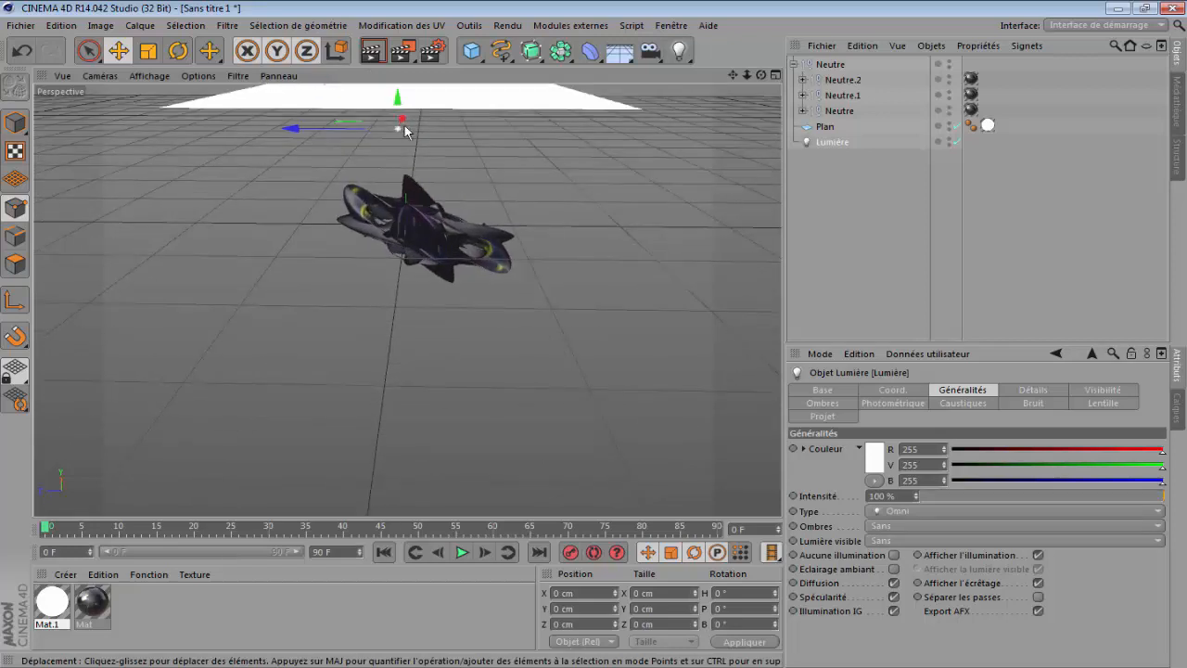
{"action": "left_click_drag", "start_coordinate": [402, 122], "coordinate": [331, 282]}
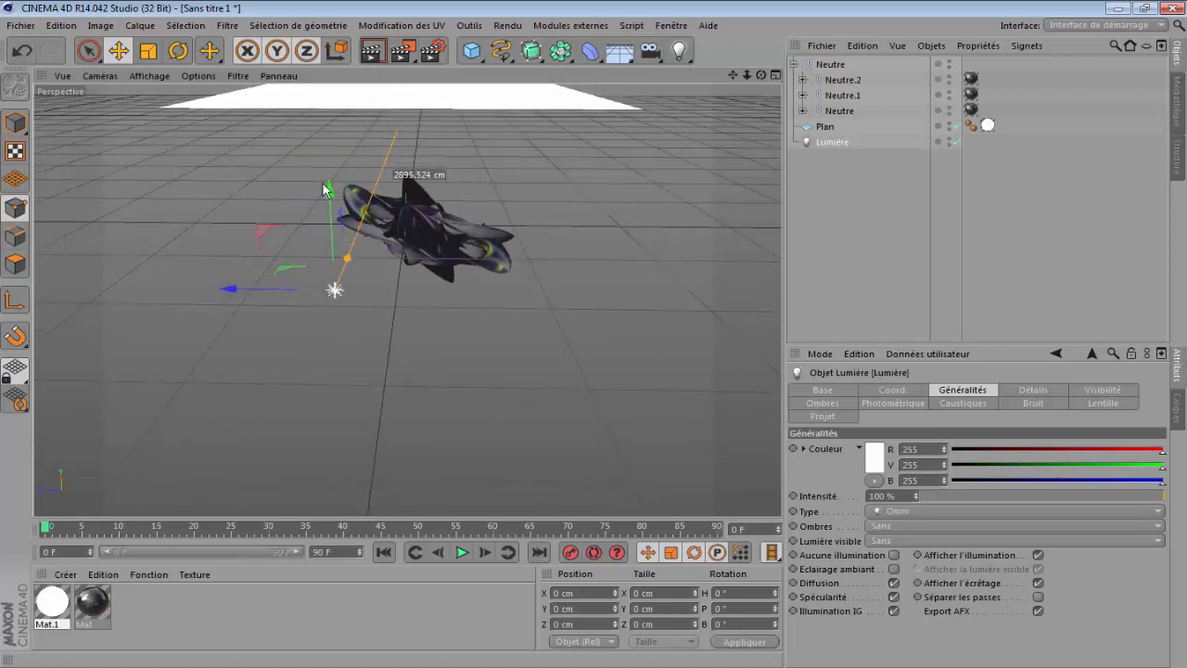
{"action": "left_click_drag", "start_coordinate": [330, 178], "coordinate": [358, 117]}
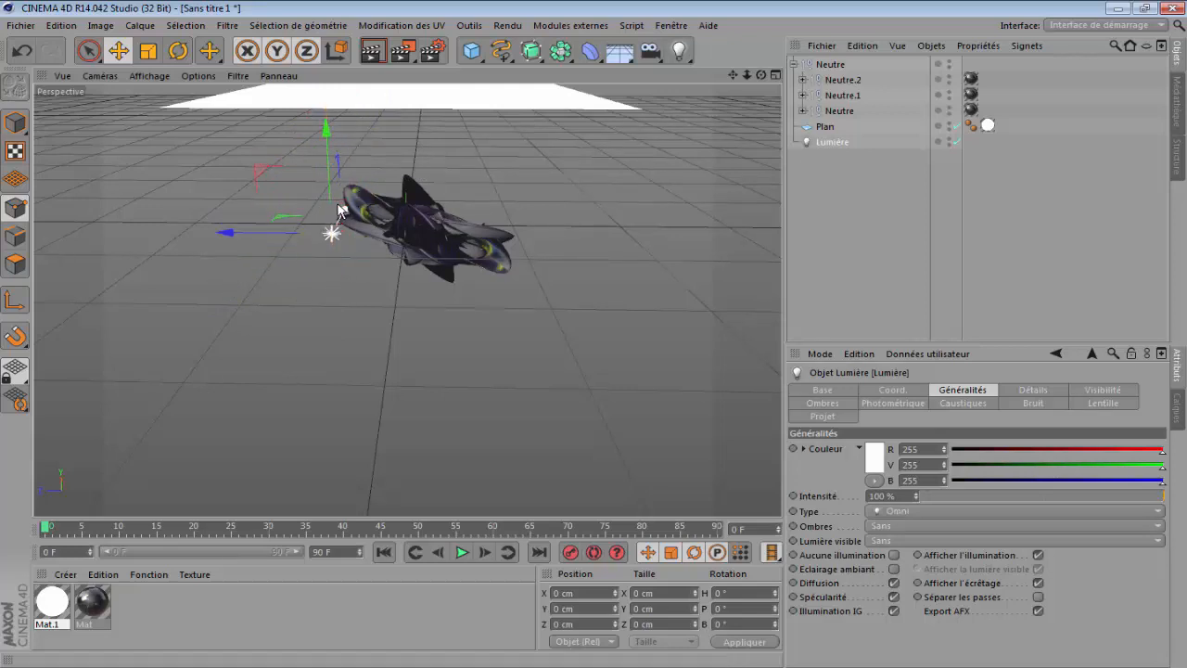
{"action": "left_click_drag", "start_coordinate": [347, 210], "coordinate": [389, 178]}
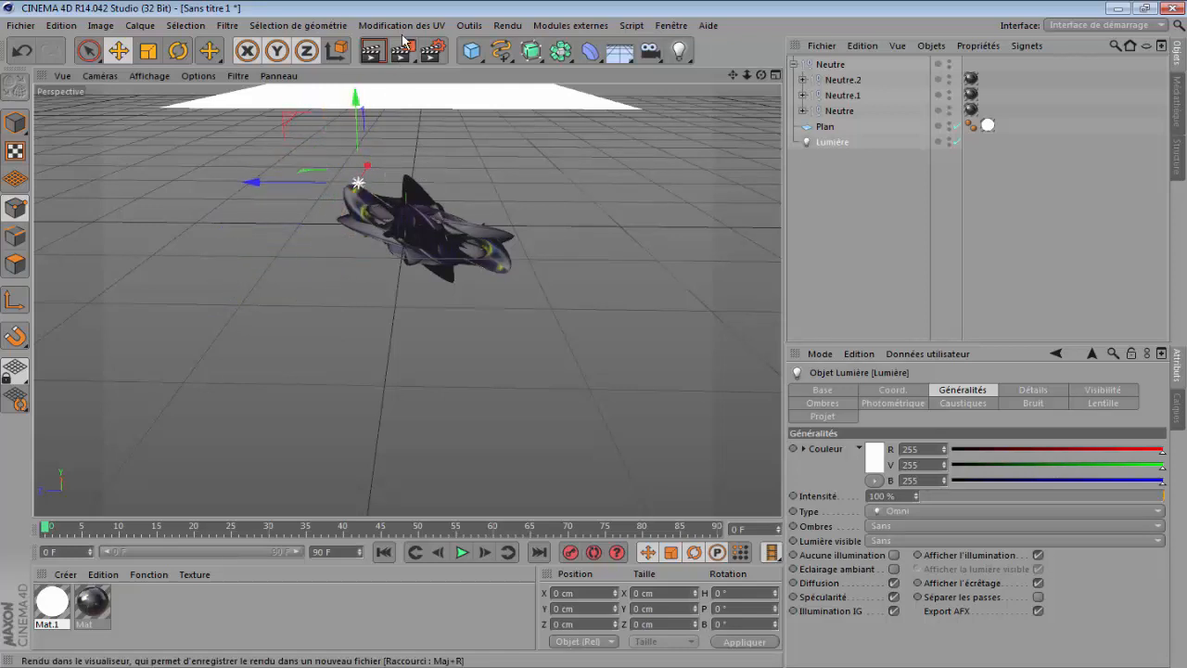
{"action": "left_click", "coordinate": [364, 59]}
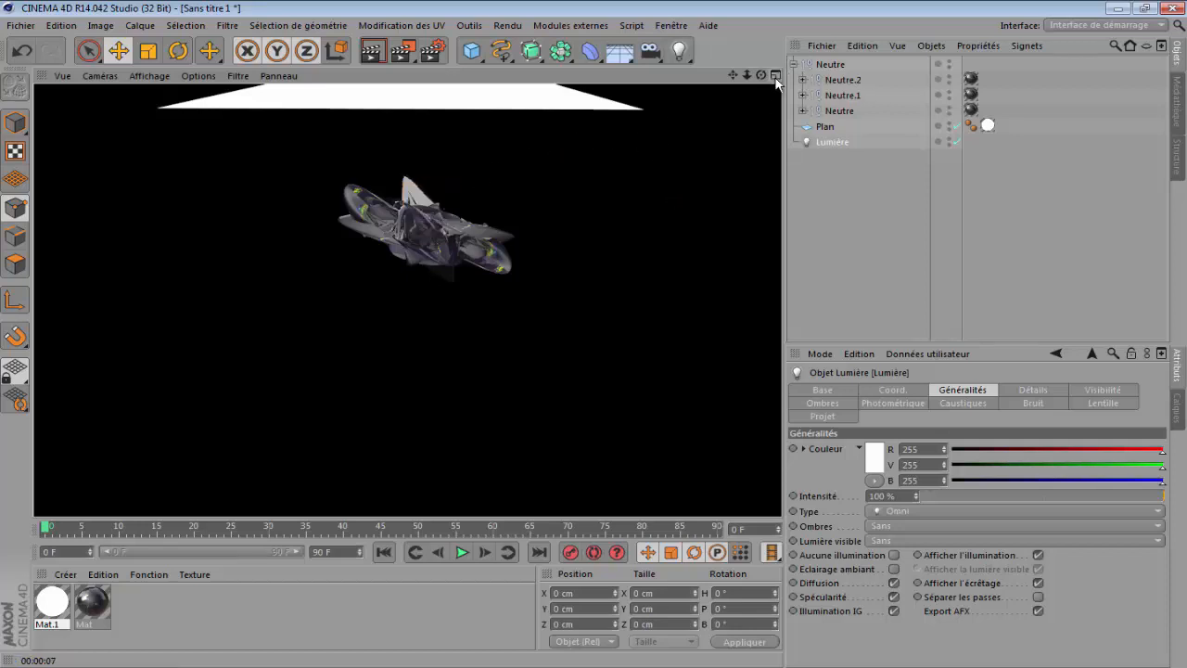
Render a close-up of the abstract shape to check its lighting and reflections.
{"action": "mouse_move", "coordinate": [761, 78]}
{"action": "left_mouse_down"}
{"action": "mouse_move", "coordinate": [748, 81]}
{"action": "mouse_move", "coordinate": [759, 92]}
{"action": "left_mouse_up"}
{"action": "scroll", "coordinate": [435, 214], "scroll_direction": "up", "scroll_amount": 5}
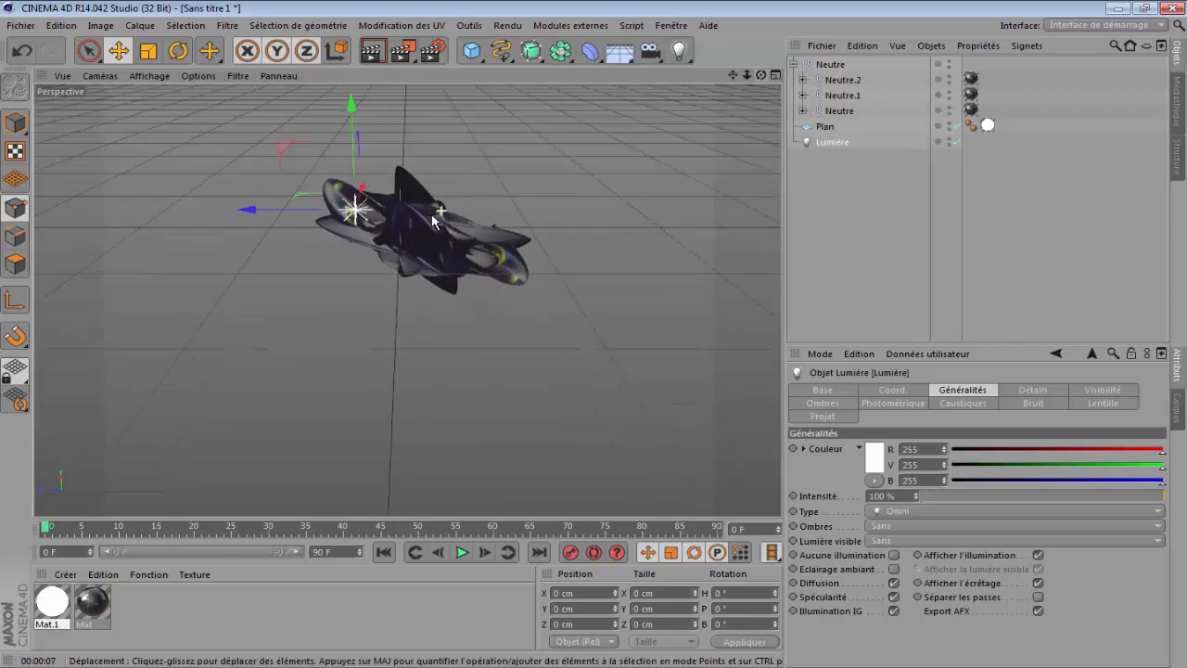
{"action": "scroll", "coordinate": [404, 208], "scroll_direction": "up", "scroll_amount": 4}
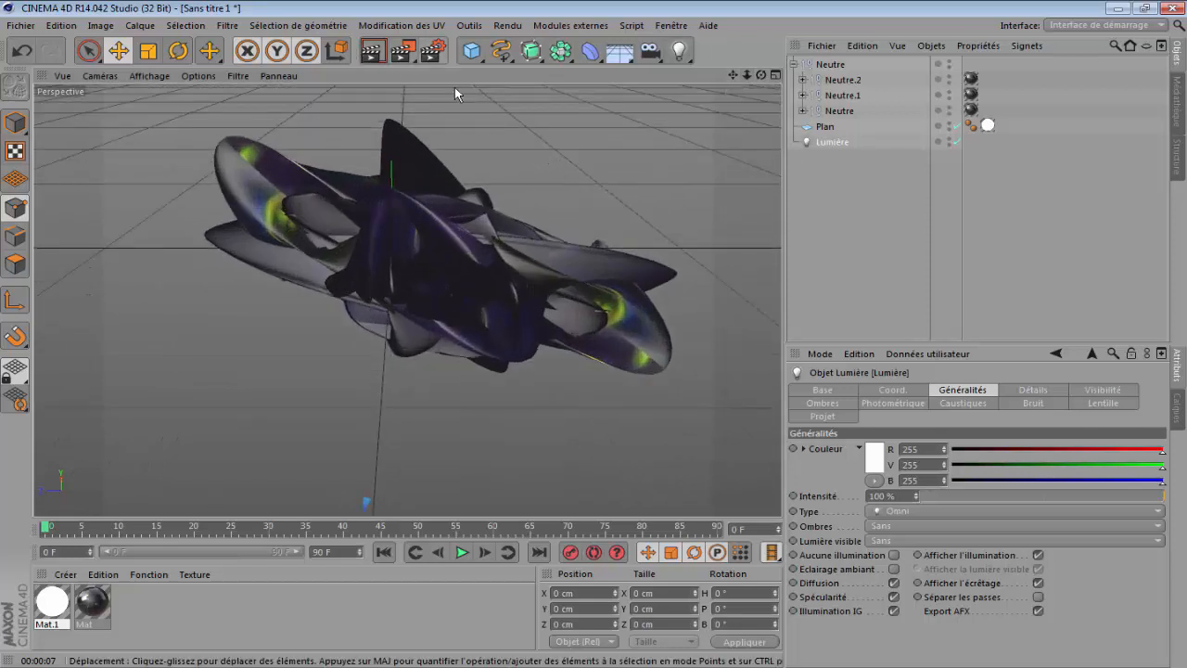
{"action": "left_click", "coordinate": [370, 56]}
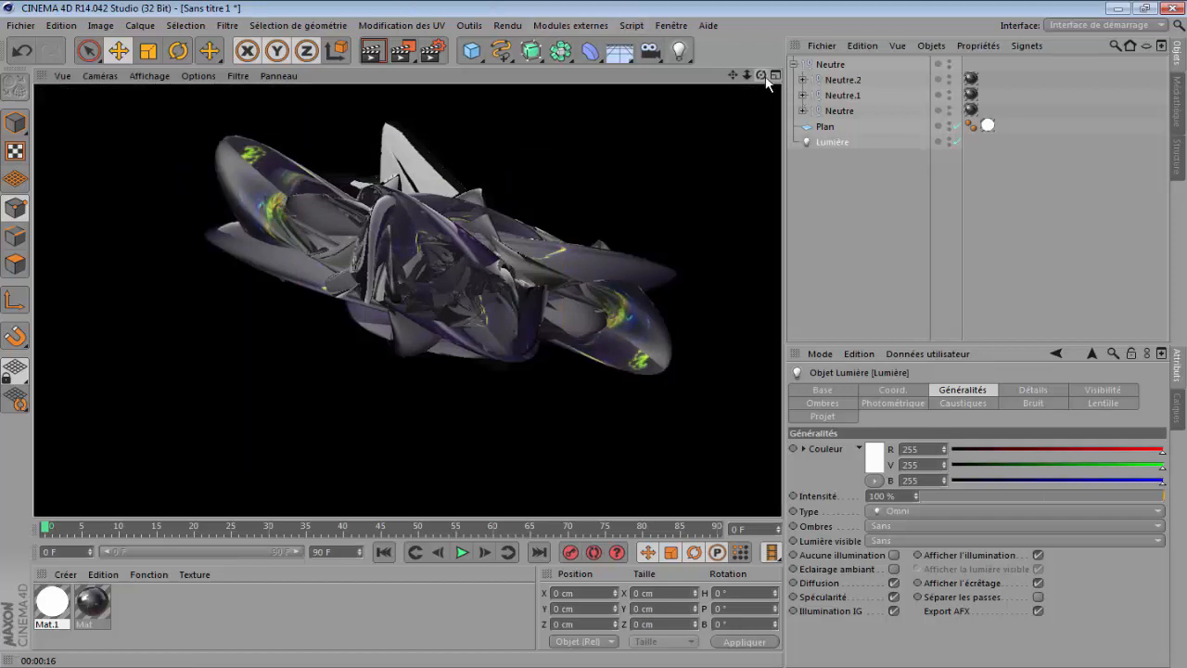
{"action": "left_click_drag", "start_coordinate": [761, 75], "coordinate": [732, 73]}
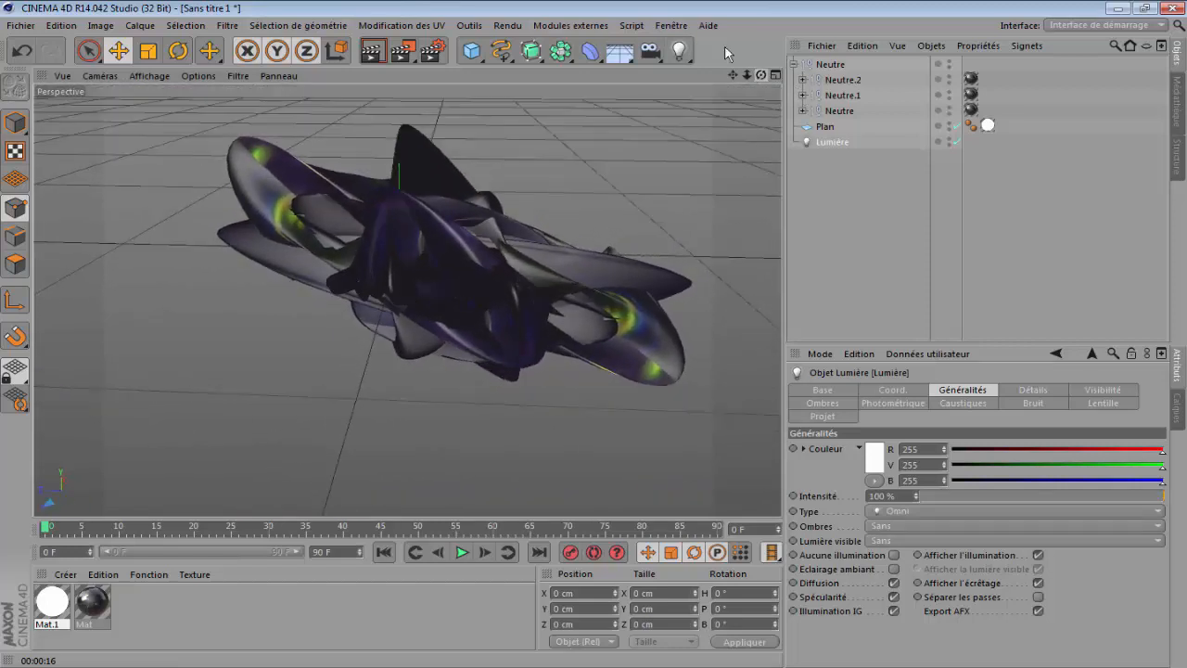
Set the render output size to 2048 x 1152 pixels, keeping the current image as the frame range.
{"action": "left_click", "coordinate": [433, 53]}
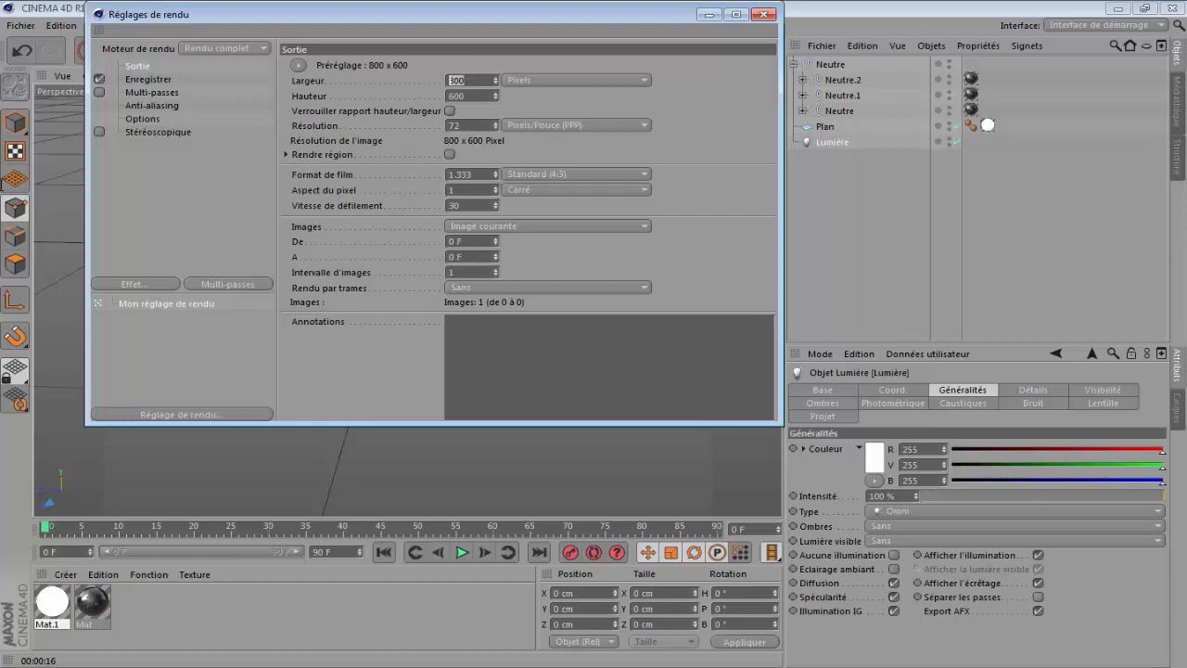
{"action": "key", "text": "BackSpace"}
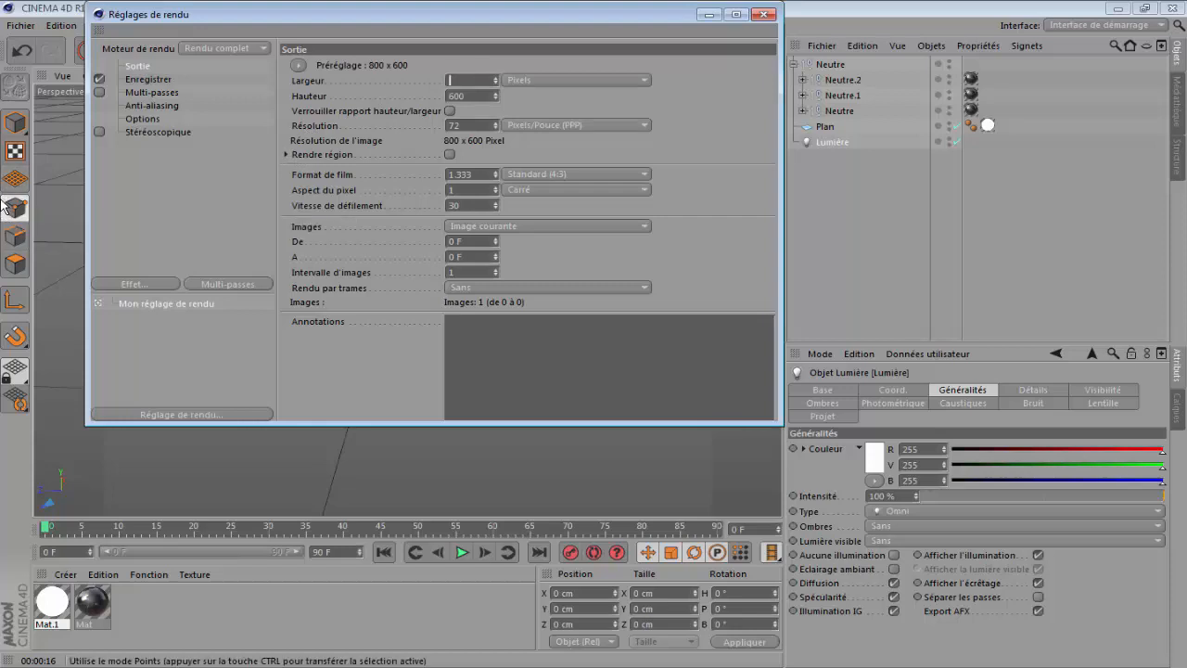
{"action": "type", "text": "2048"}
{"action": "key", "text": "Tab"}
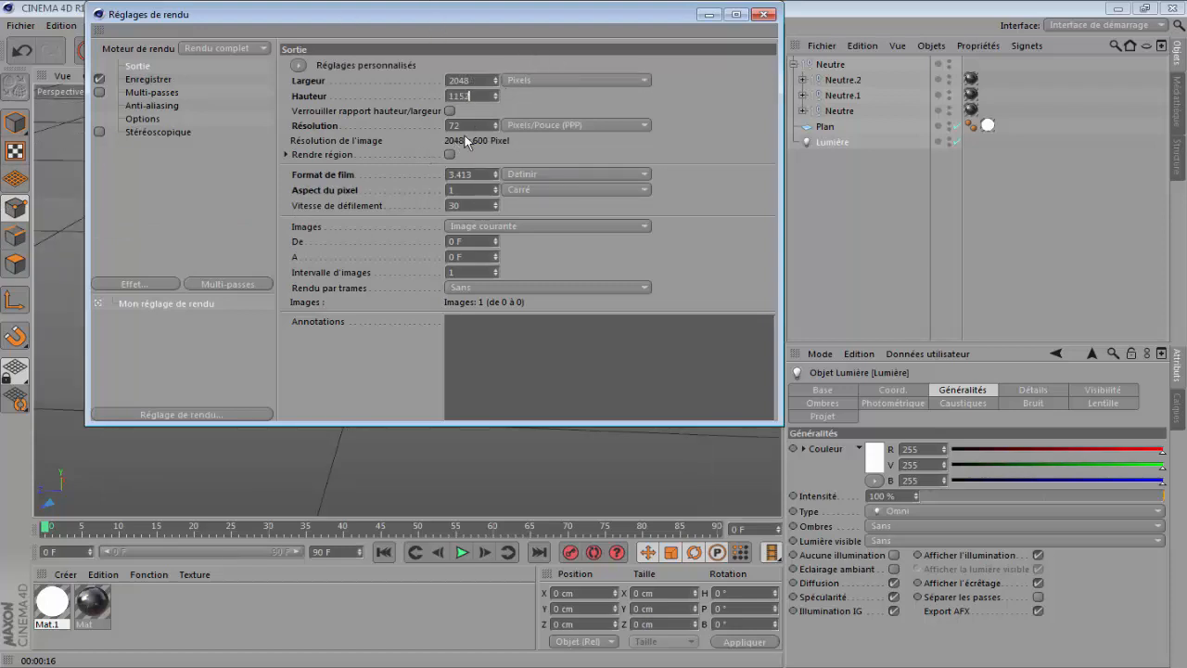
{"action": "left_click", "coordinate": [507, 226]}
{"action": "left_click", "coordinate": [506, 227]}
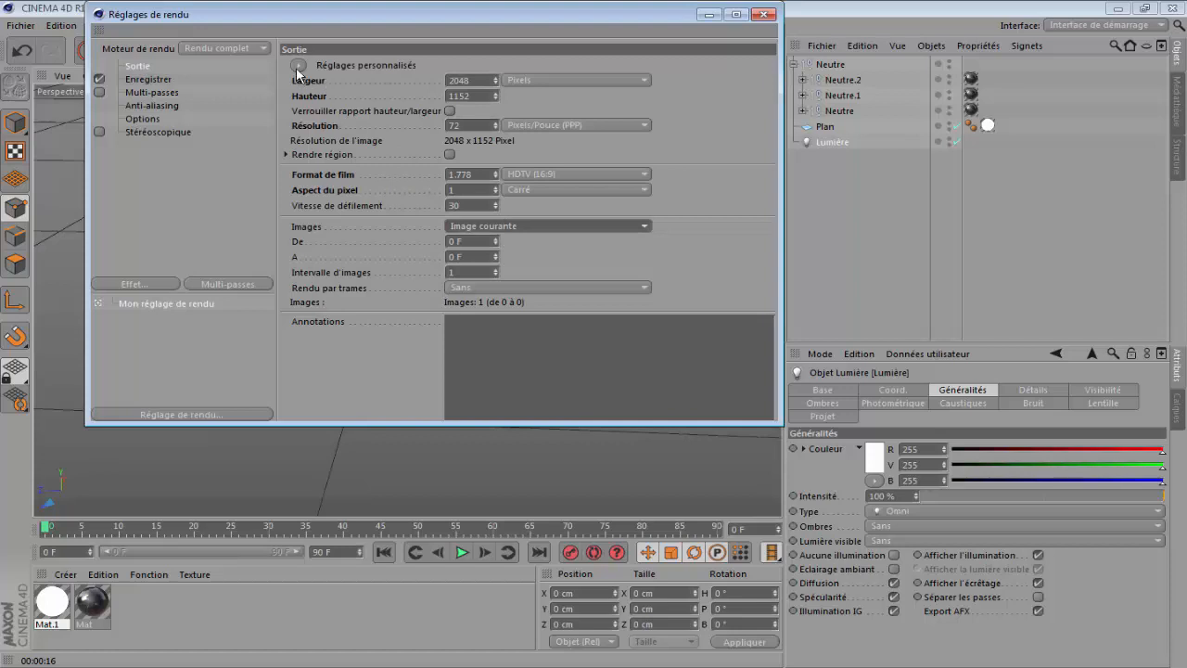
Set the file format for the saved render to PNG.
{"action": "left_click", "coordinate": [141, 80]}
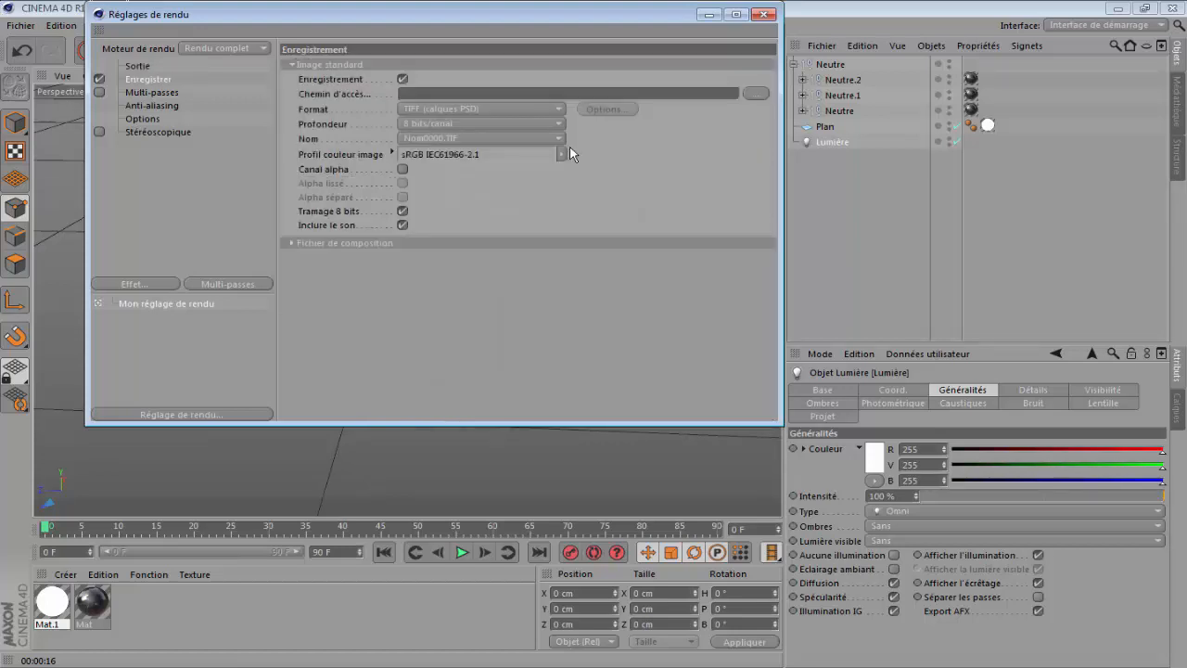
{"action": "left_click", "coordinate": [437, 108]}
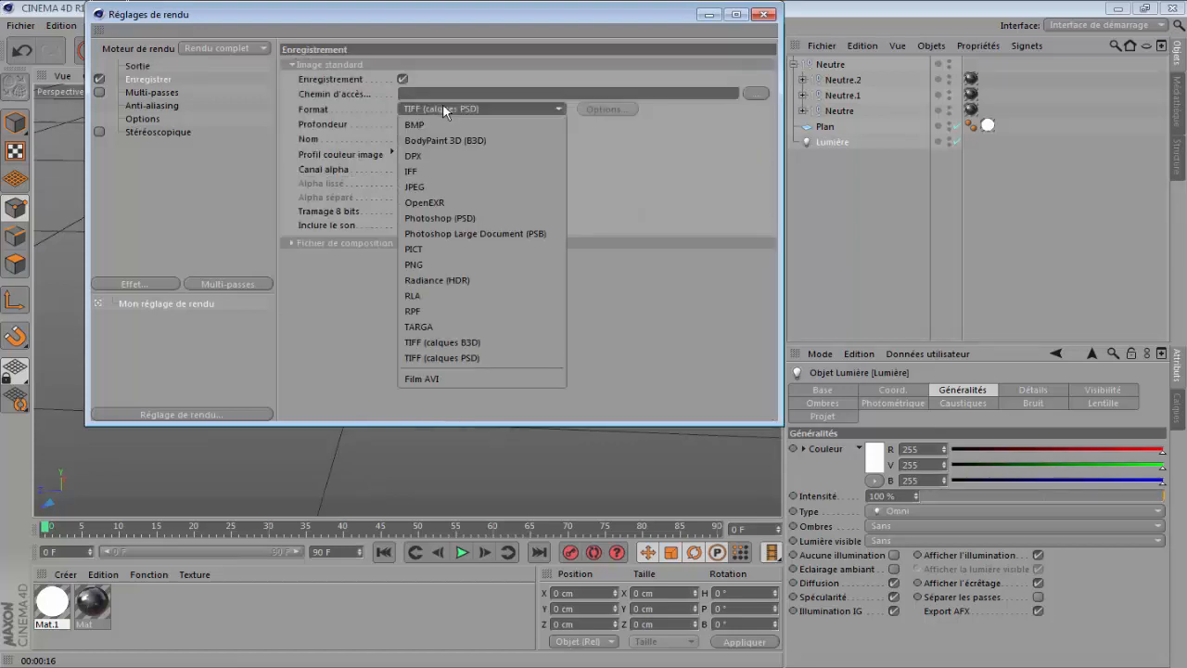
{"action": "left_click", "coordinate": [427, 264]}
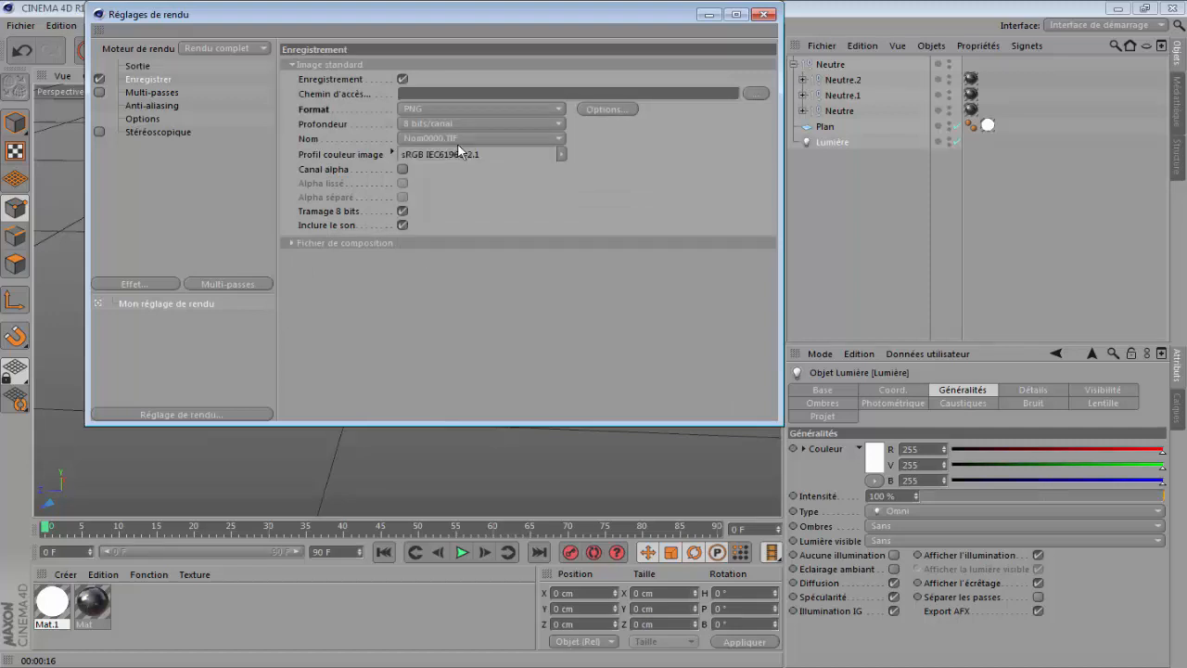
Set the render's save path to a file named Bannière tuto in the c4d images folder.
{"action": "left_click", "coordinate": [757, 94]}
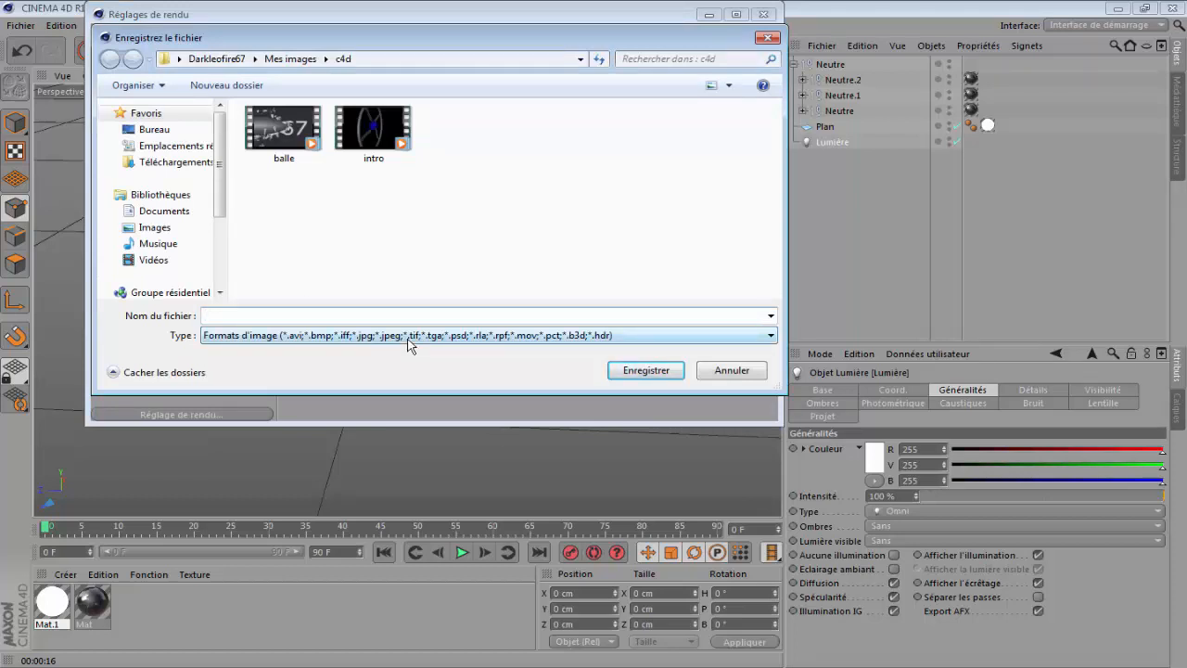
{"action": "left_click", "coordinate": [482, 338]}
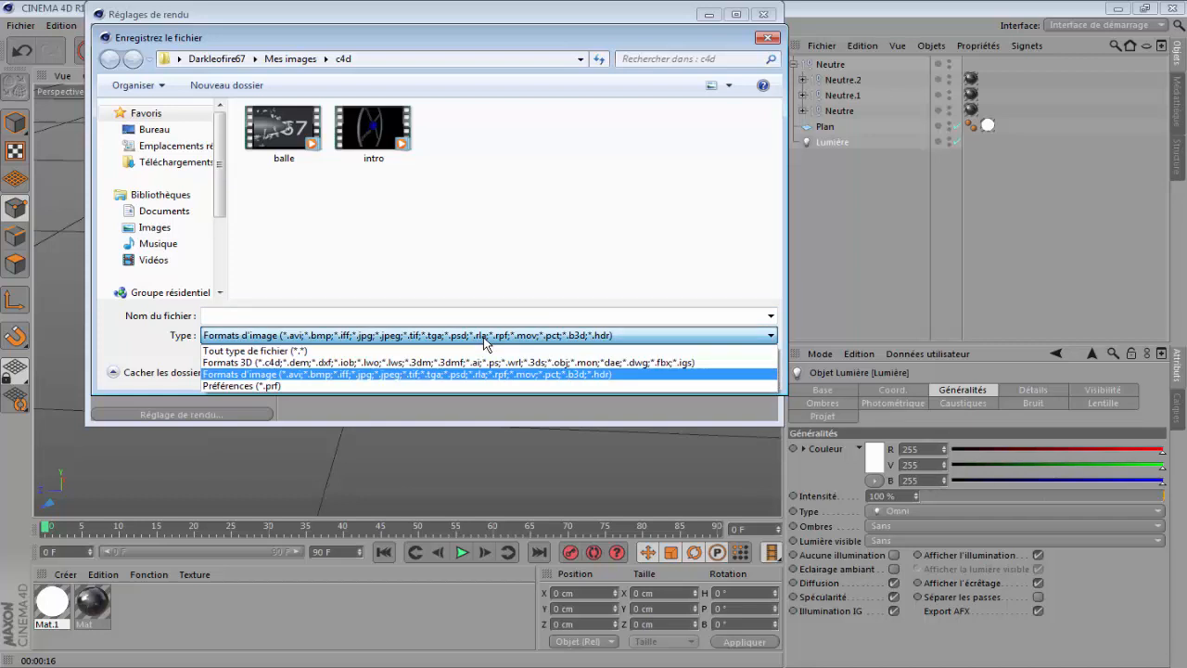
{"action": "left_click", "coordinate": [483, 339]}
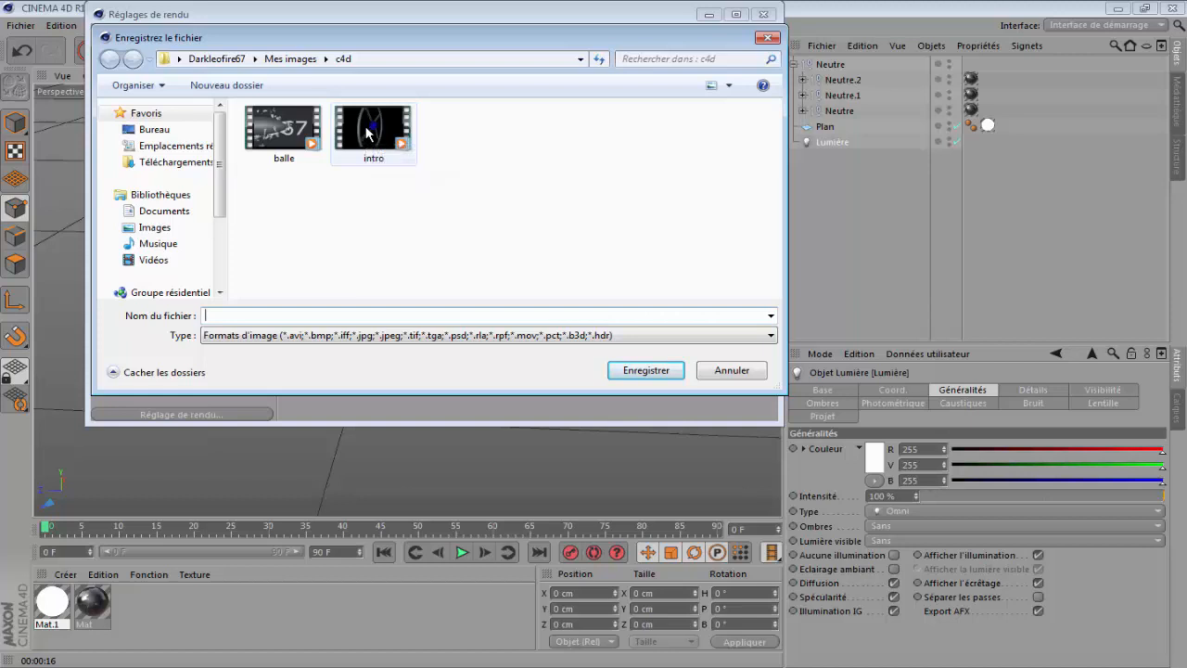
{"action": "type", "text": "Ba"}
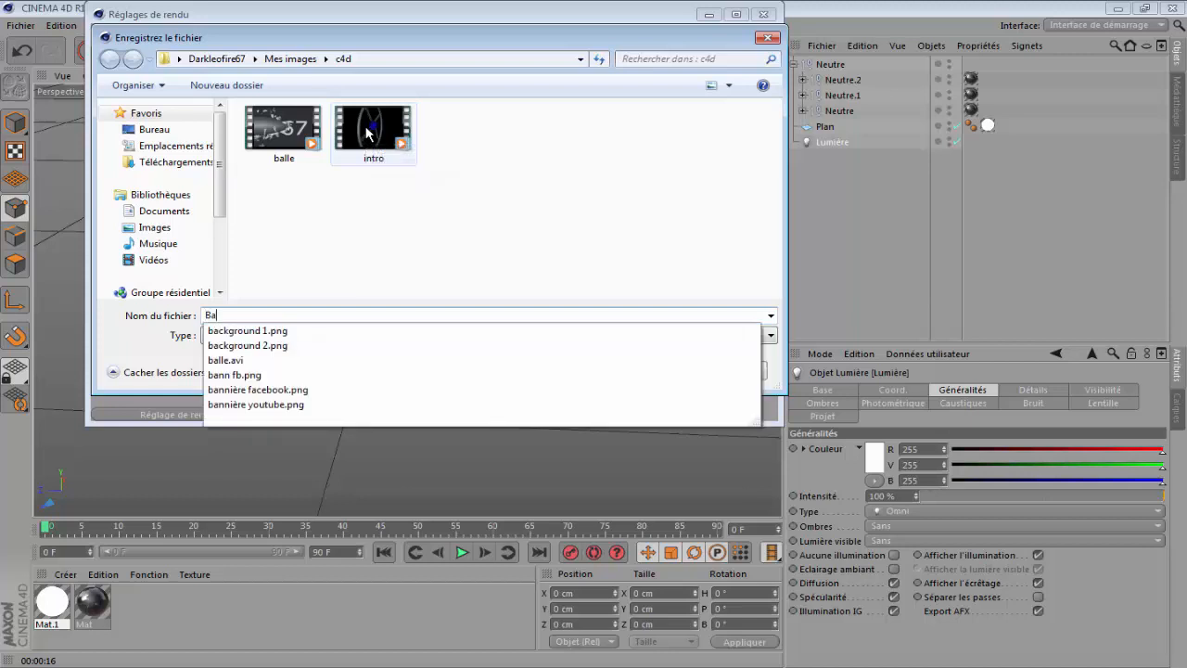
{"action": "type", "text": "nn"}
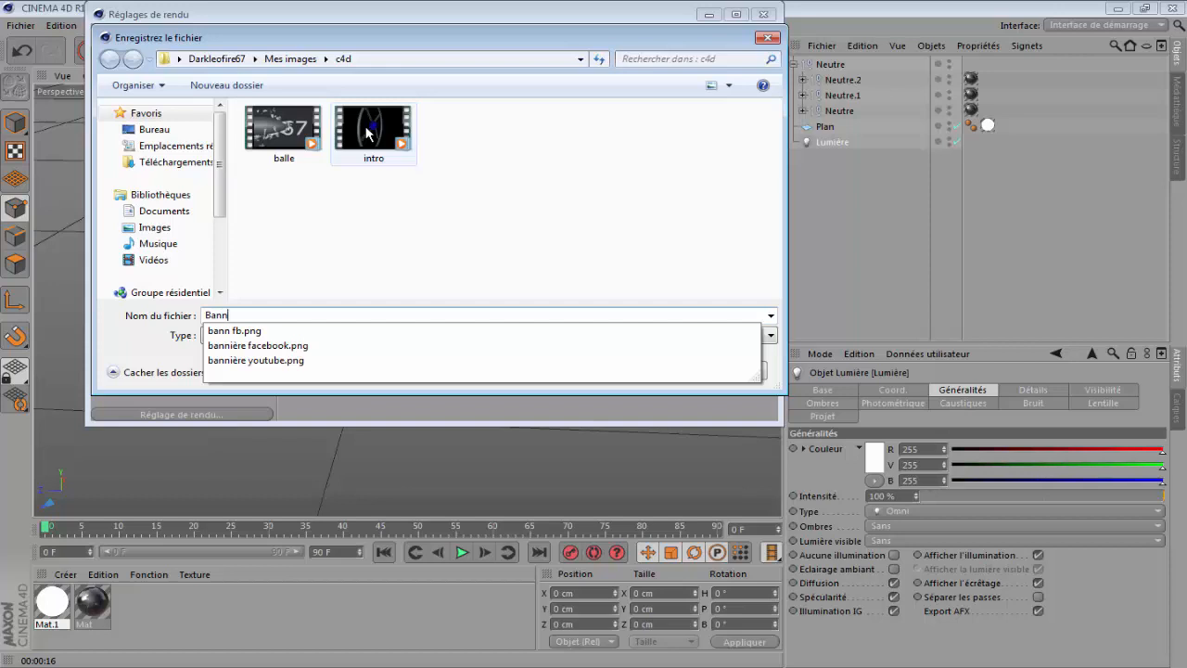
{"action": "type", "text": "i"}
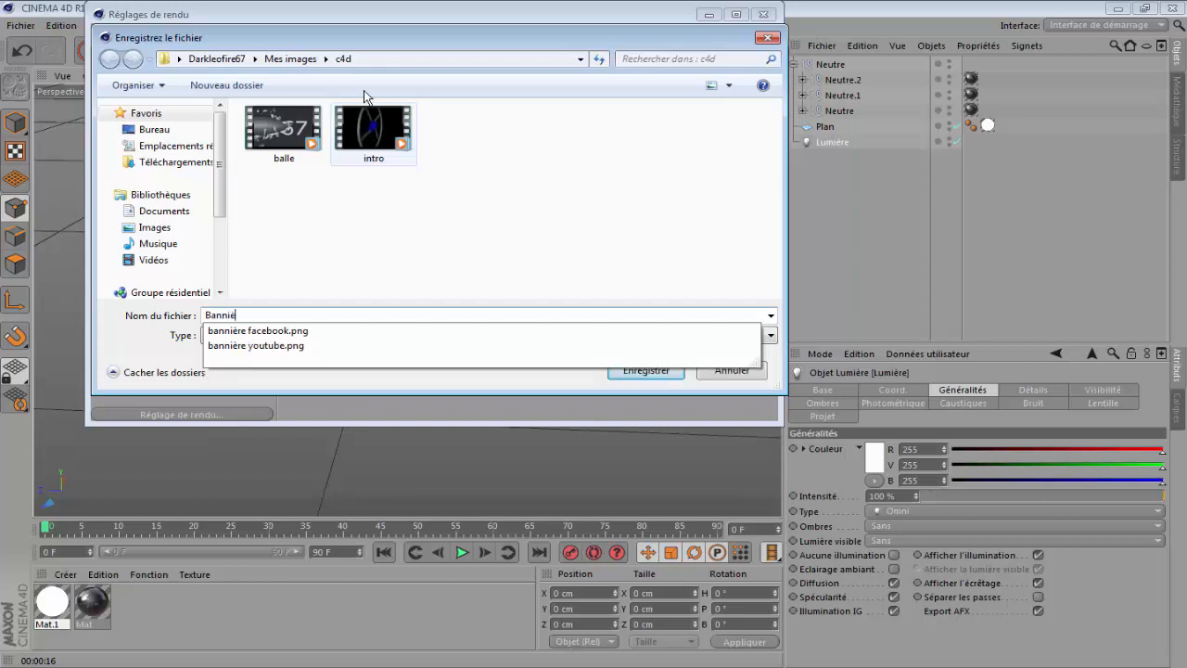
{"action": "type", "text": "ère tuto"}
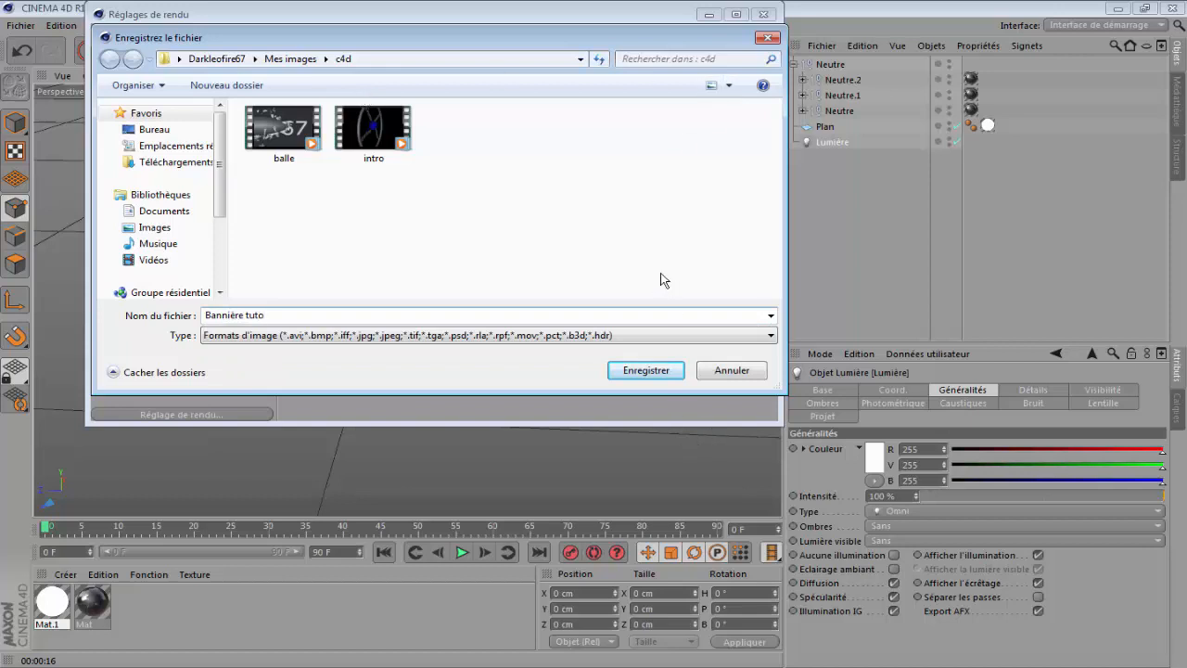
{"action": "left_click", "coordinate": [646, 377]}
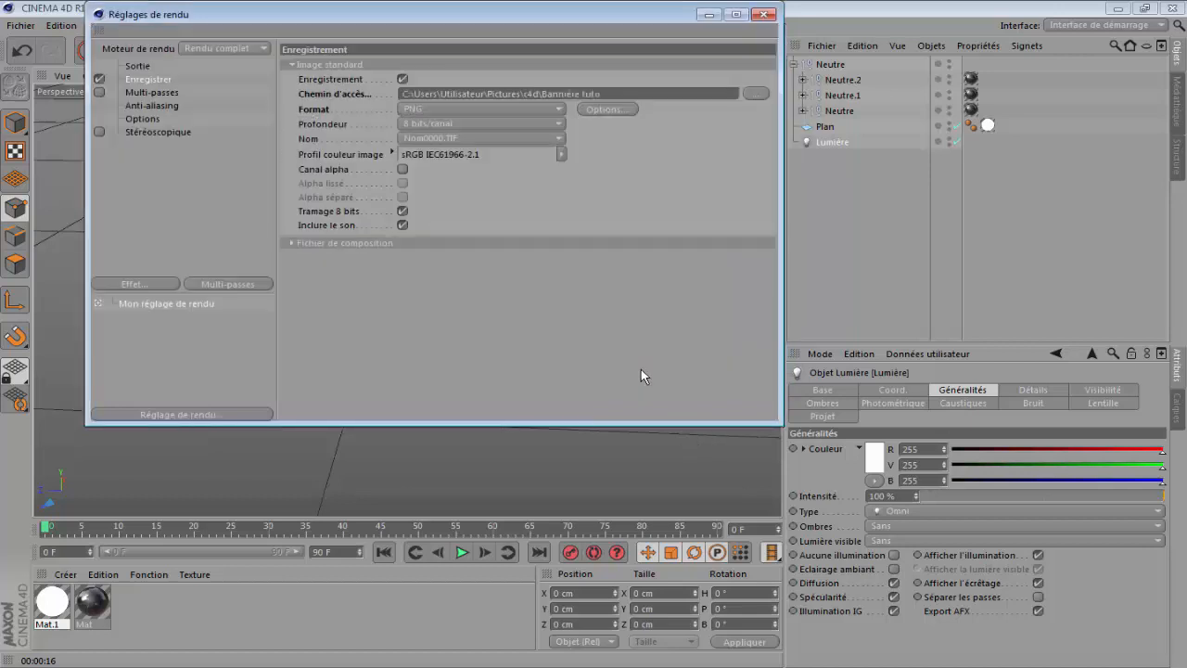
Set the render's anti-aliasing to Au mieux with a minimum level of 2x2.
{"action": "left_click", "coordinate": [164, 105]}
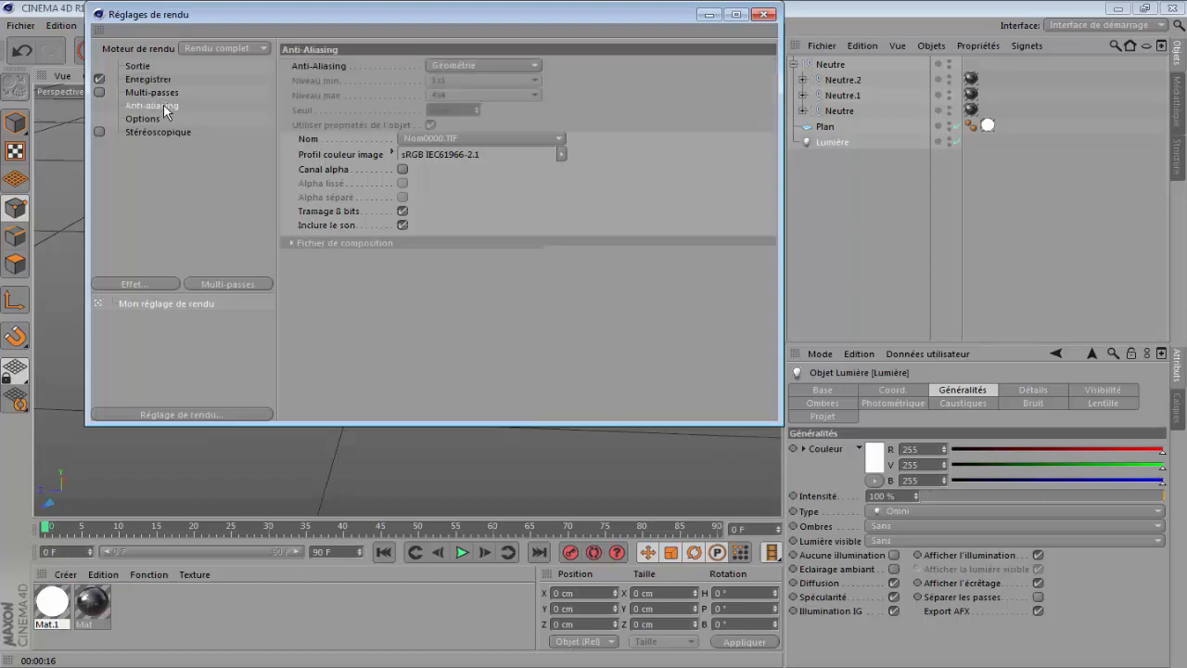
{"action": "left_click", "coordinate": [499, 64]}
{"action": "left_click", "coordinate": [490, 111]}
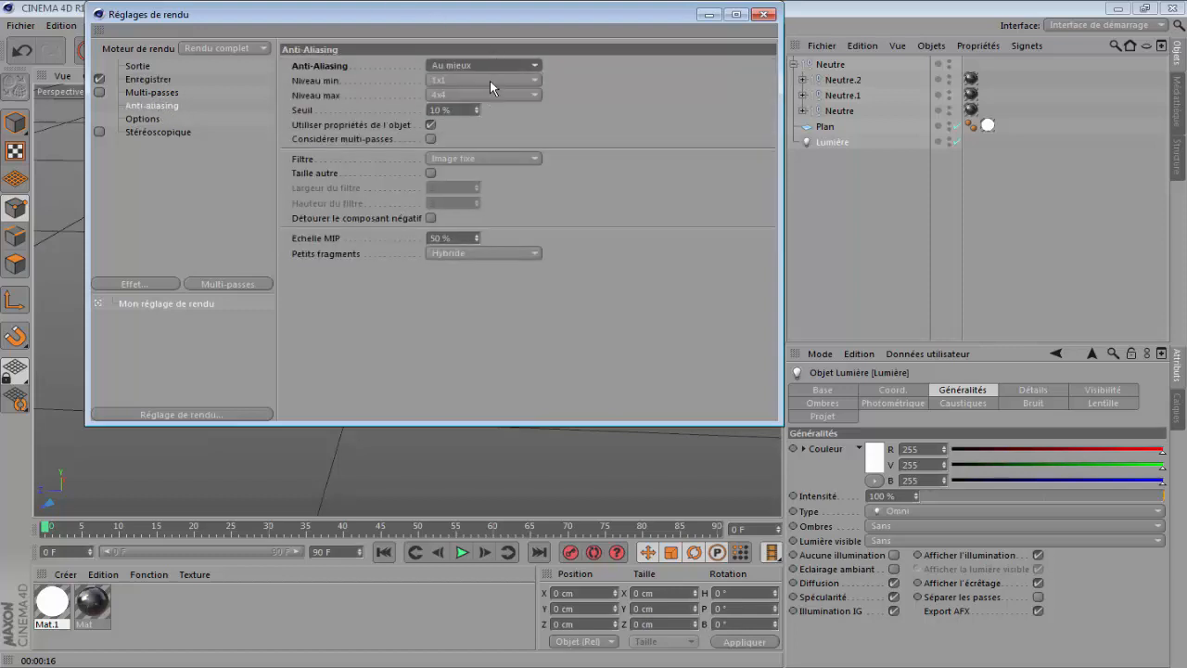
{"action": "left_click", "coordinate": [492, 81]}
{"action": "left_click", "coordinate": [476, 108]}
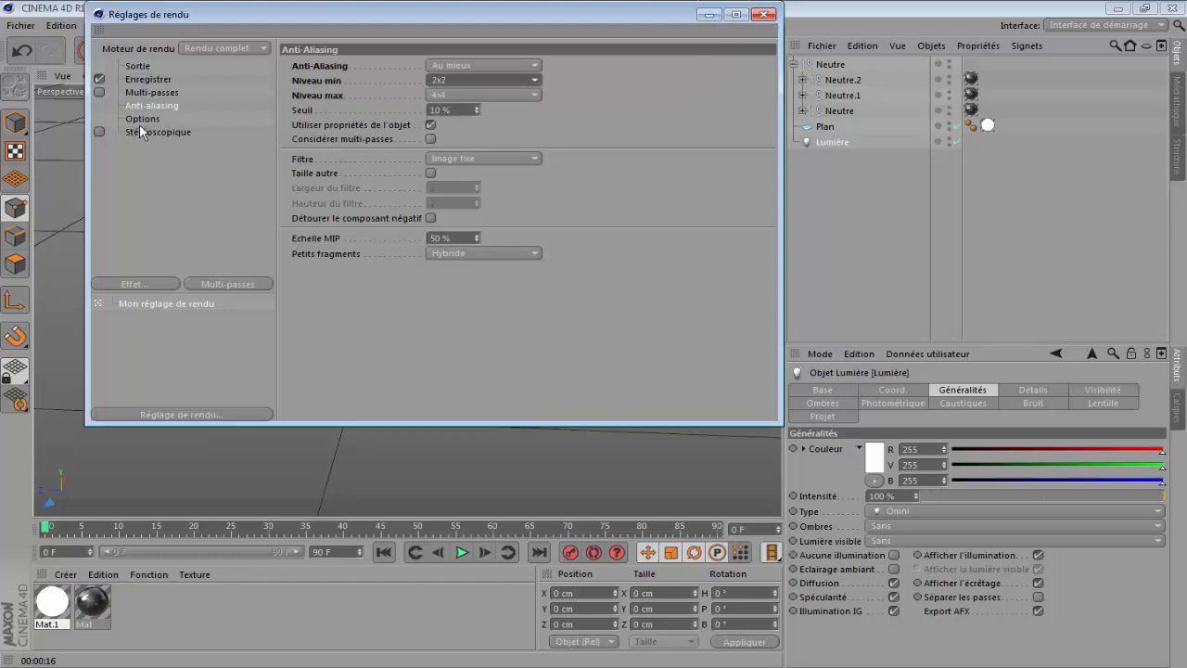
Enable the alpha channel for the saved render image and close the render settings.
{"action": "left_click", "coordinate": [150, 79]}
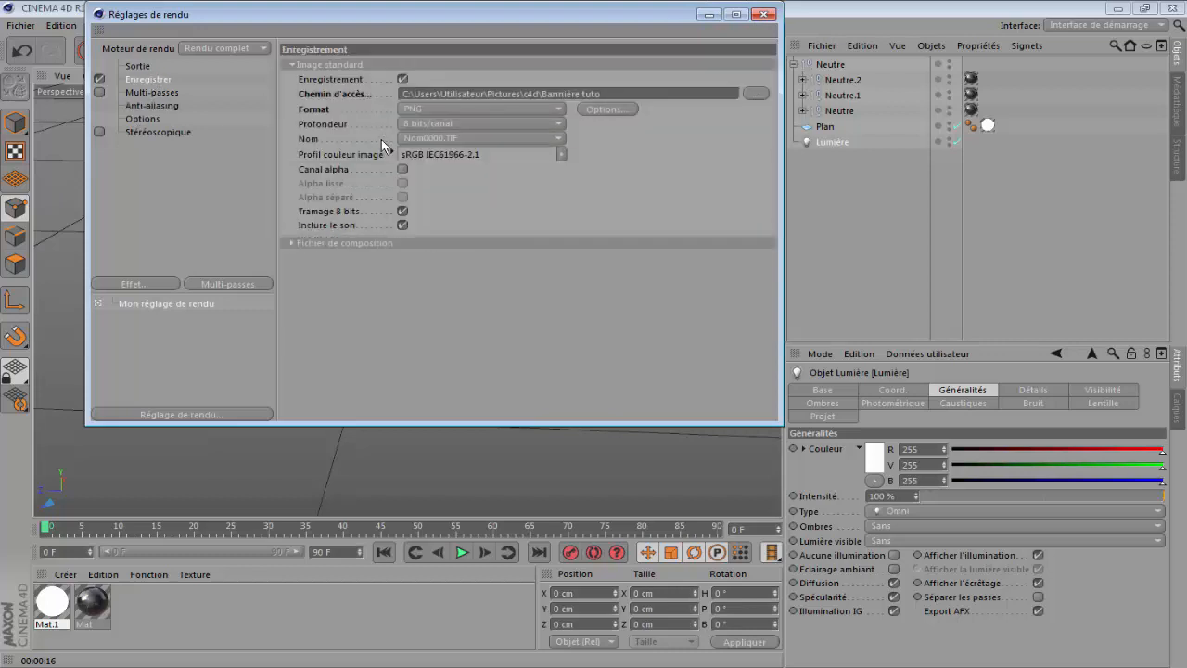
{"action": "left_click", "coordinate": [403, 168]}
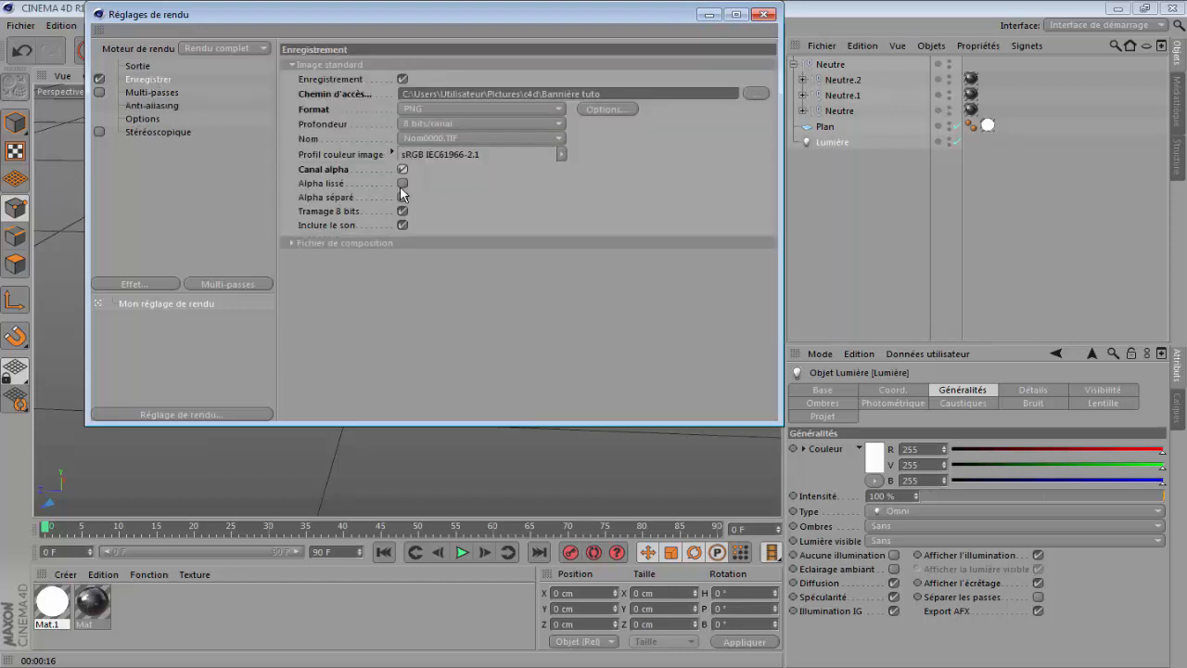
{"action": "left_click", "coordinate": [159, 135]}
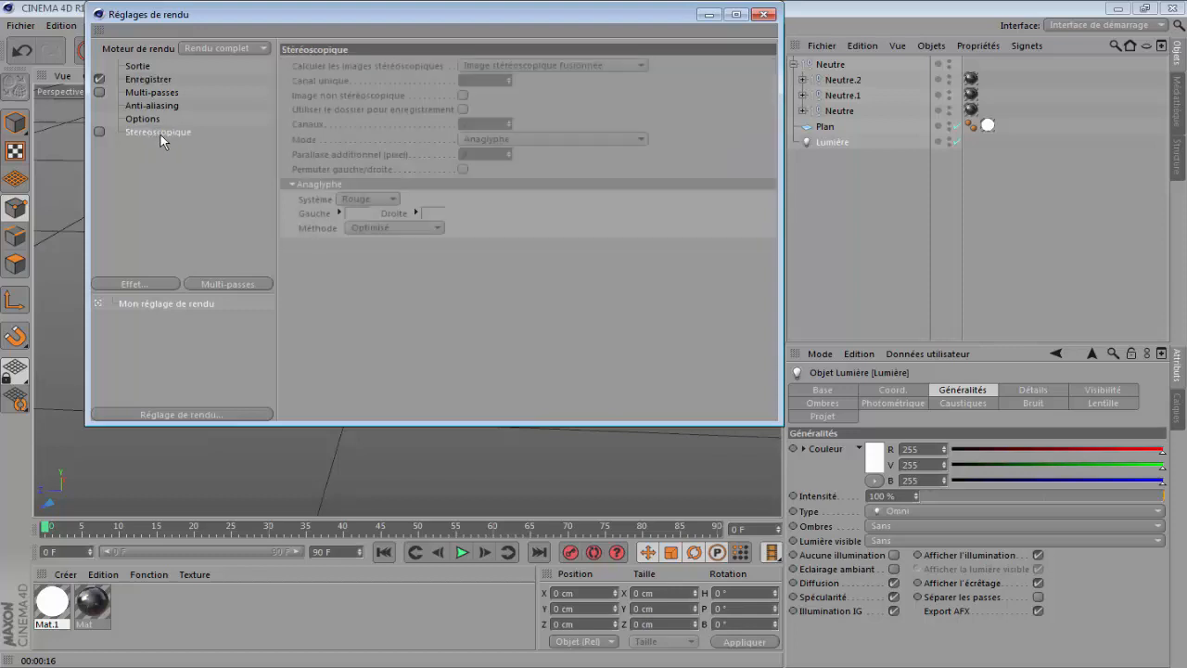
{"action": "left_click", "coordinate": [734, 13]}
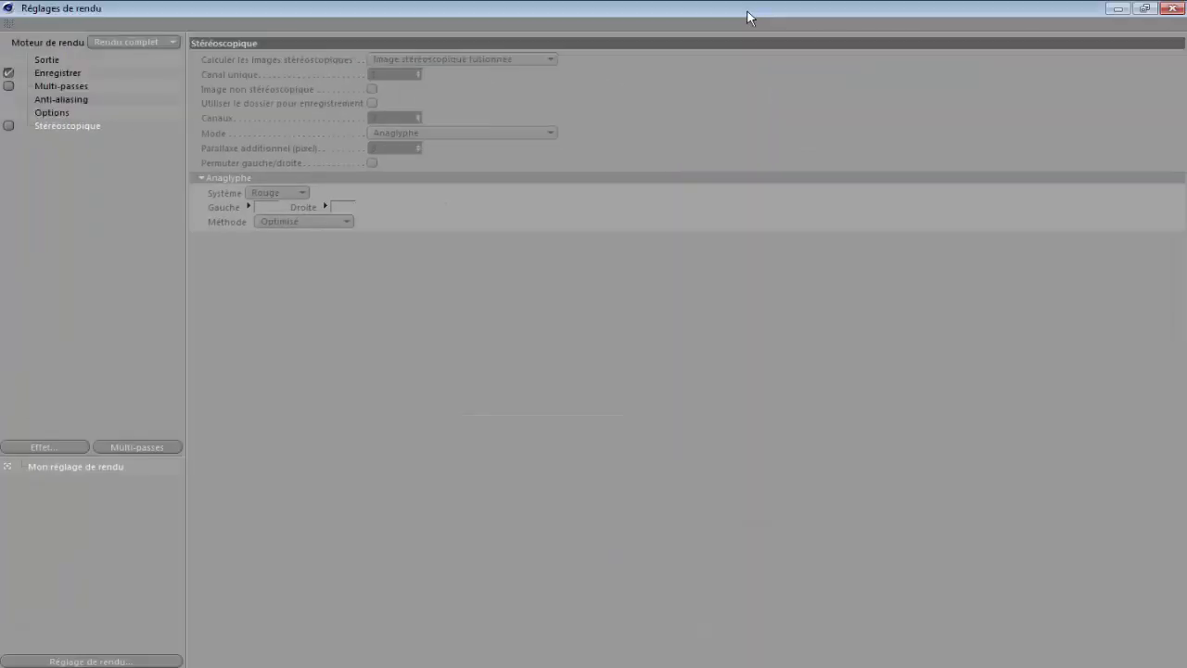
{"action": "left_click", "coordinate": [1175, 8]}
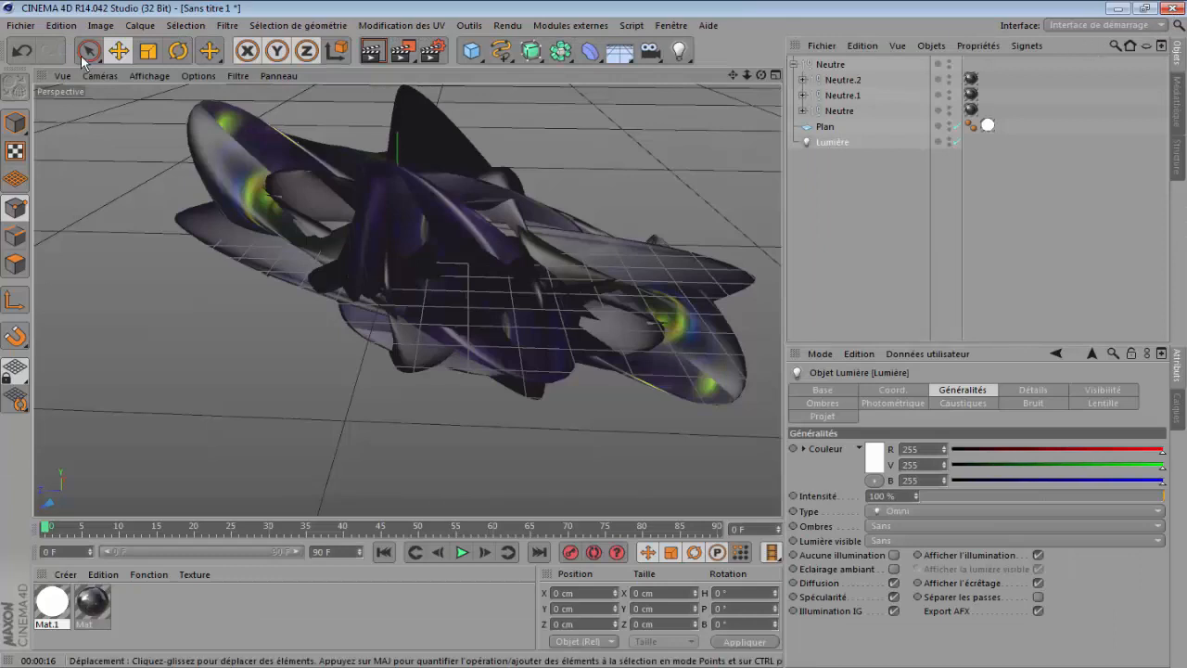
Frame the whole abstract shape in the perspective view and render it to the Visualiseur, showing the full image there.
{"action": "left_click_drag", "start_coordinate": [504, 112], "coordinate": [655, 90], "text": "alt"}
{"action": "left_click_drag", "start_coordinate": [733, 75], "coordinate": [691, 110]}
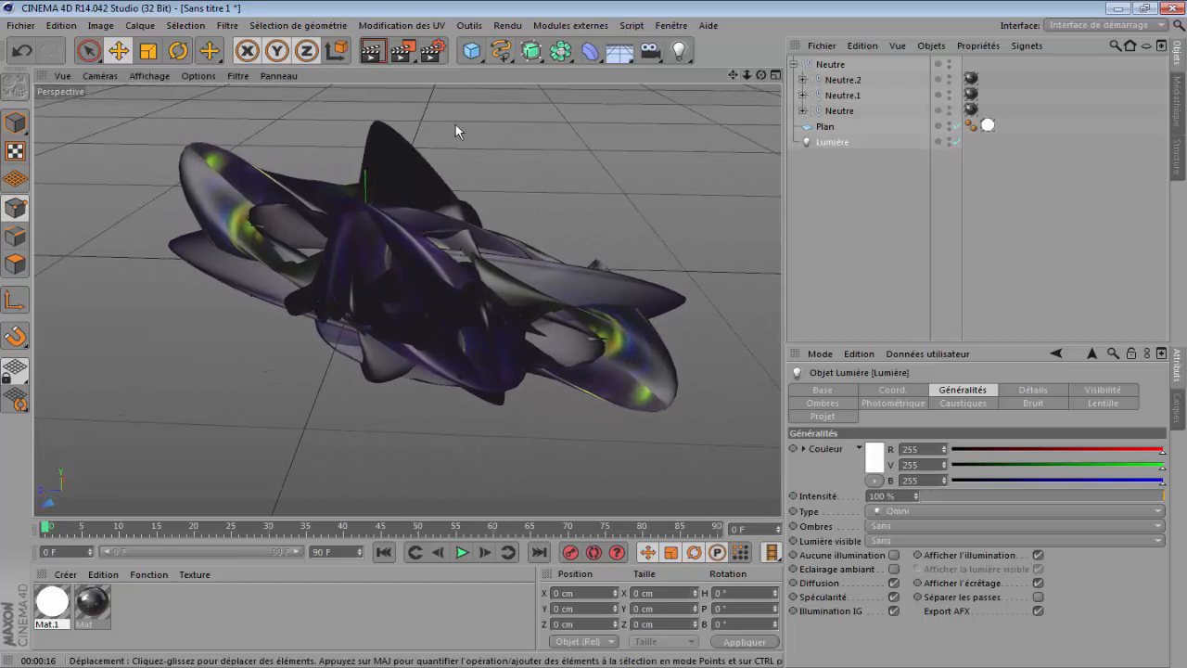
{"action": "left_click", "coordinate": [401, 51]}
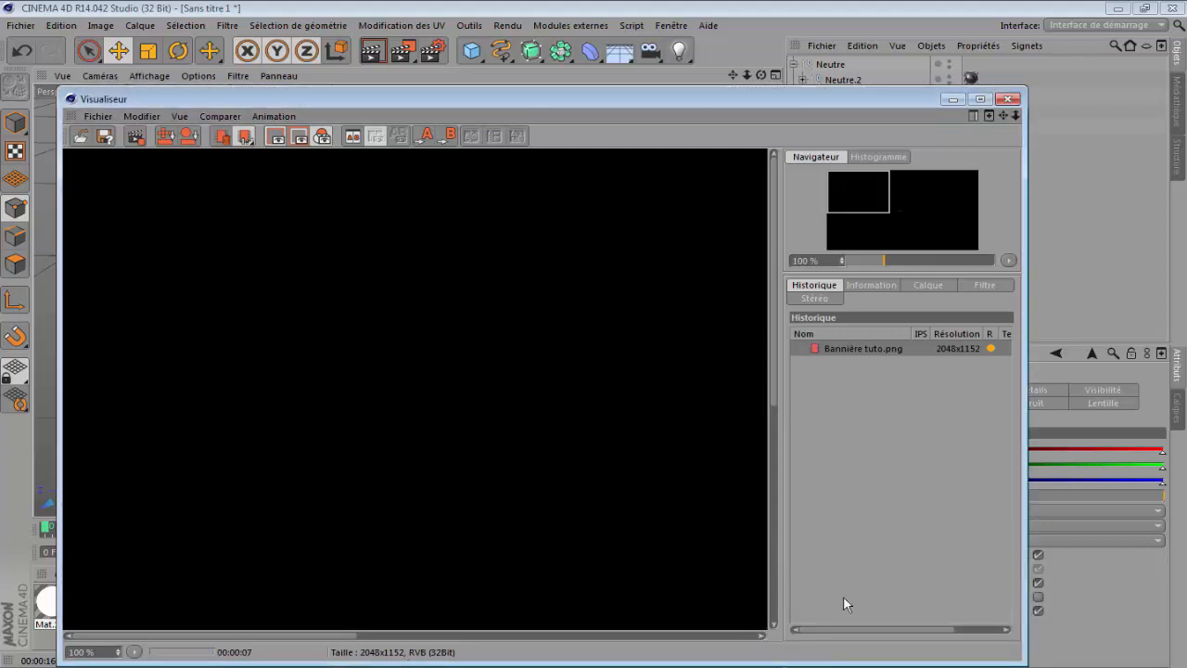
{"action": "left_click", "coordinate": [869, 260]}
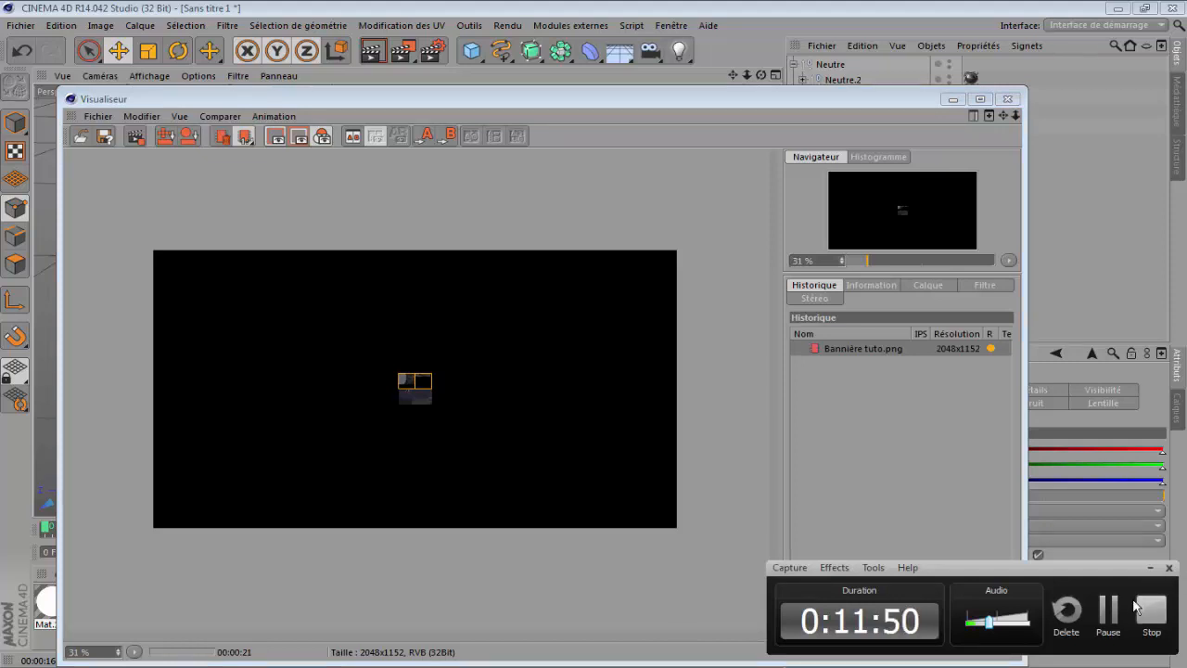
{"action": "left_click", "coordinate": [1108, 609]}
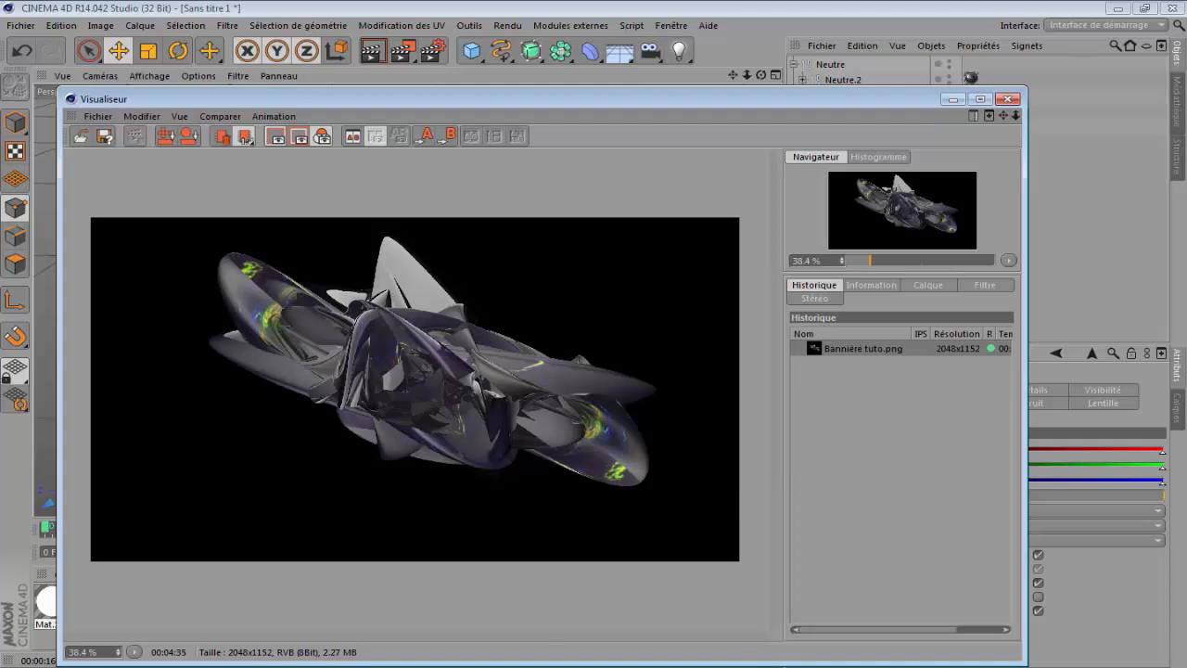
Switch to Photoshop by launching PhotoshopCS6Portable from the AdobePhotoshopCS6Portable folder inside the desktop folder Graphisme c4d+ photoshop.
{"action": "left_click", "coordinate": [953, 100]}
{"action": "left_click", "coordinate": [1118, 9]}
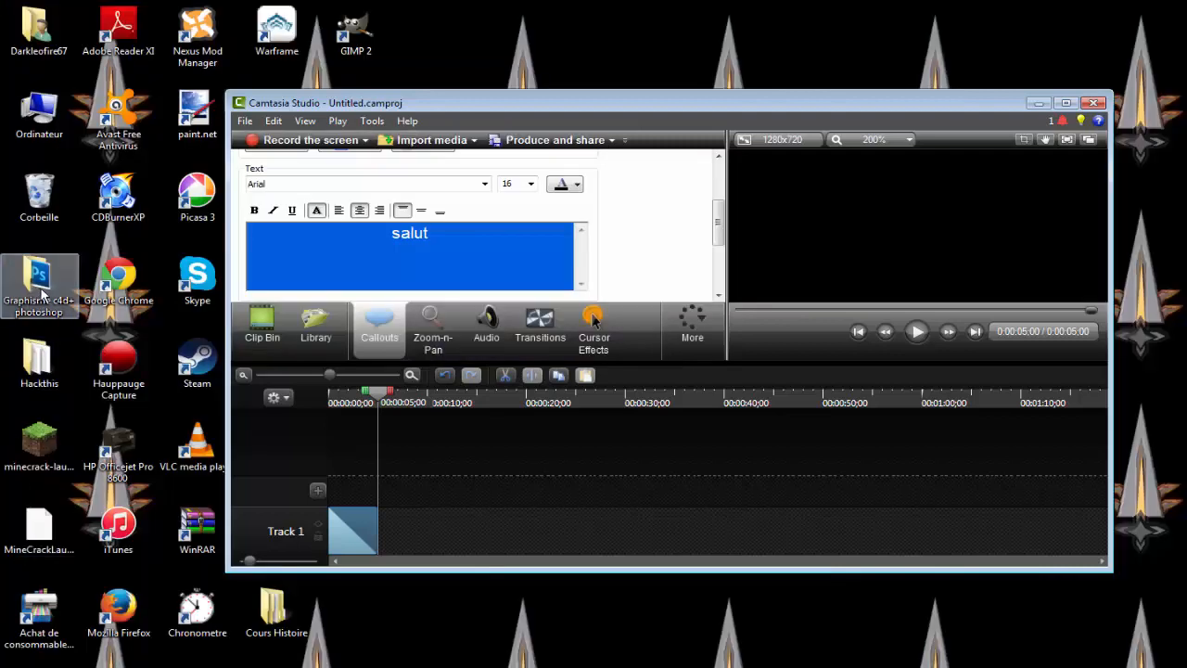
{"action": "left_click", "coordinate": [41, 294]}
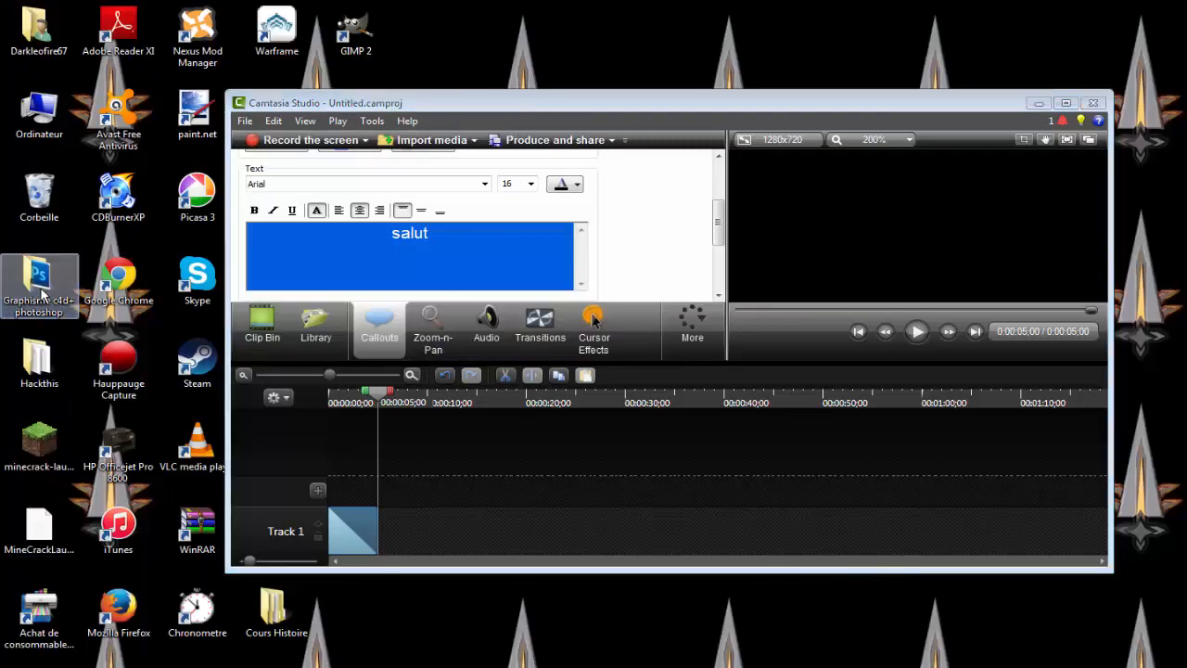
{"action": "double_click", "coordinate": [41, 294]}
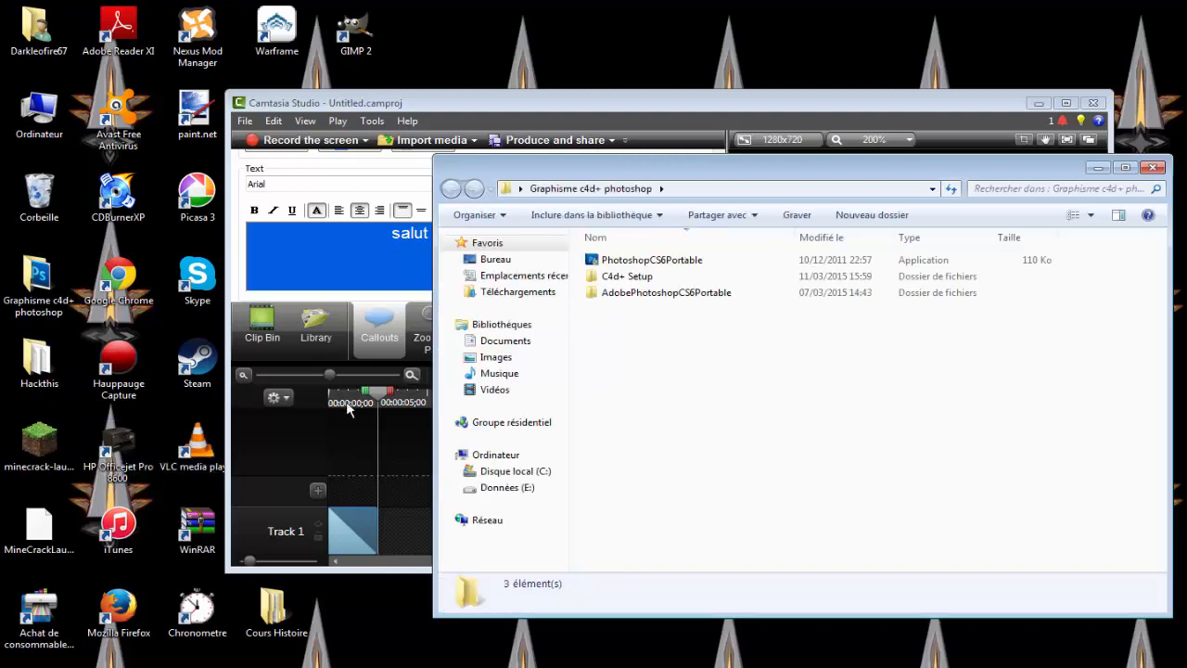
{"action": "left_click", "coordinate": [668, 294]}
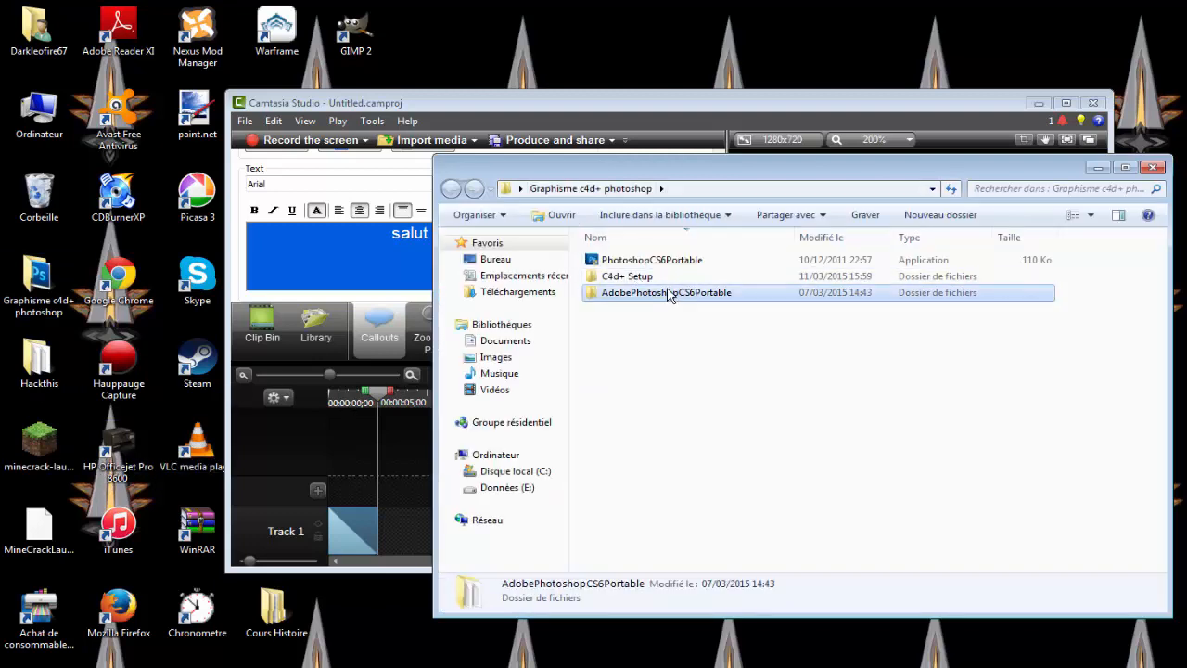
{"action": "double_click", "coordinate": [667, 293]}
{"action": "left_click", "coordinate": [655, 313]}
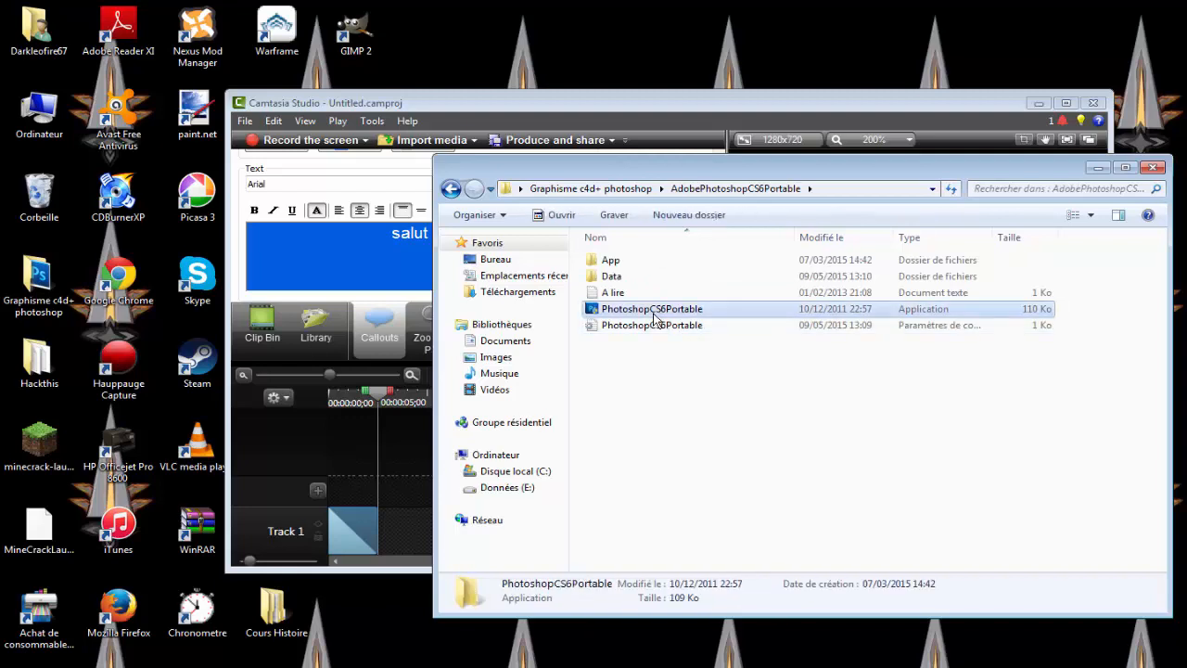
{"action": "double_click", "coordinate": [647, 310]}
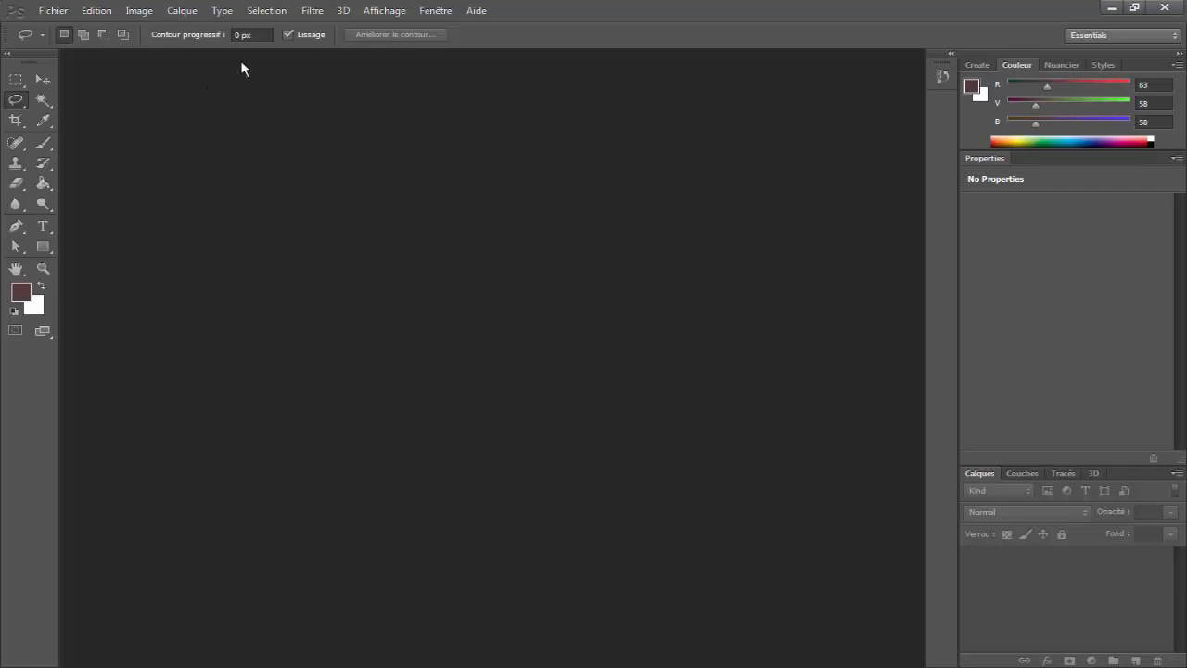
Start a new document and name it bannière.
{"action": "left_click", "coordinate": [51, 11]}
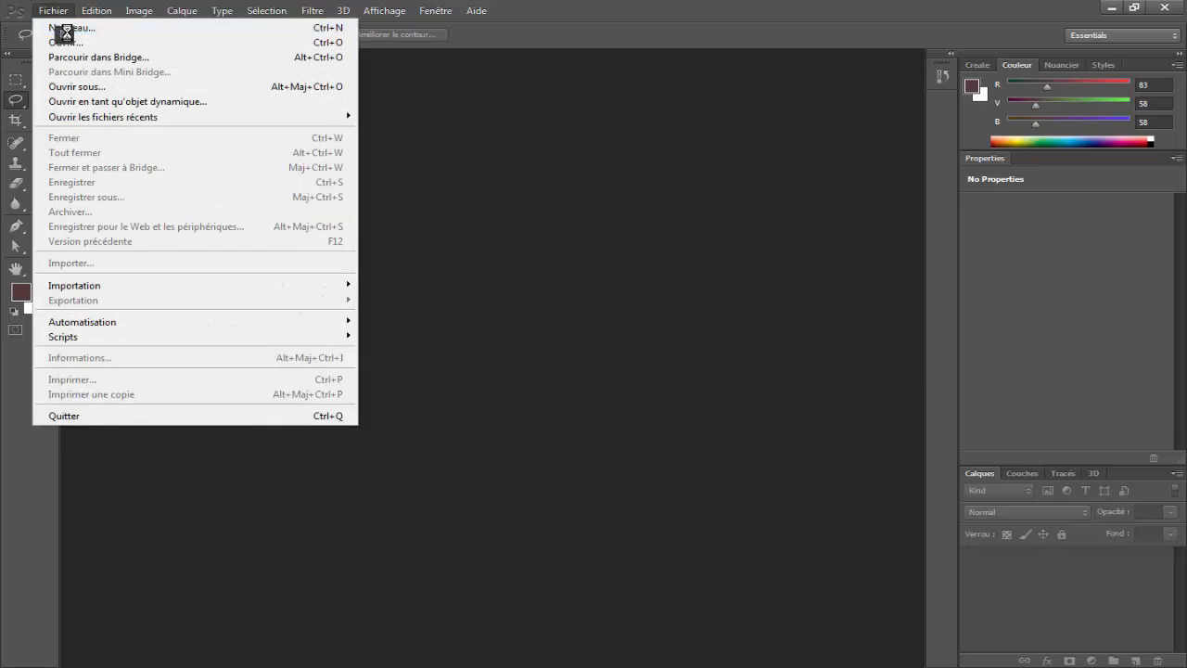
{"action": "left_click", "coordinate": [67, 28]}
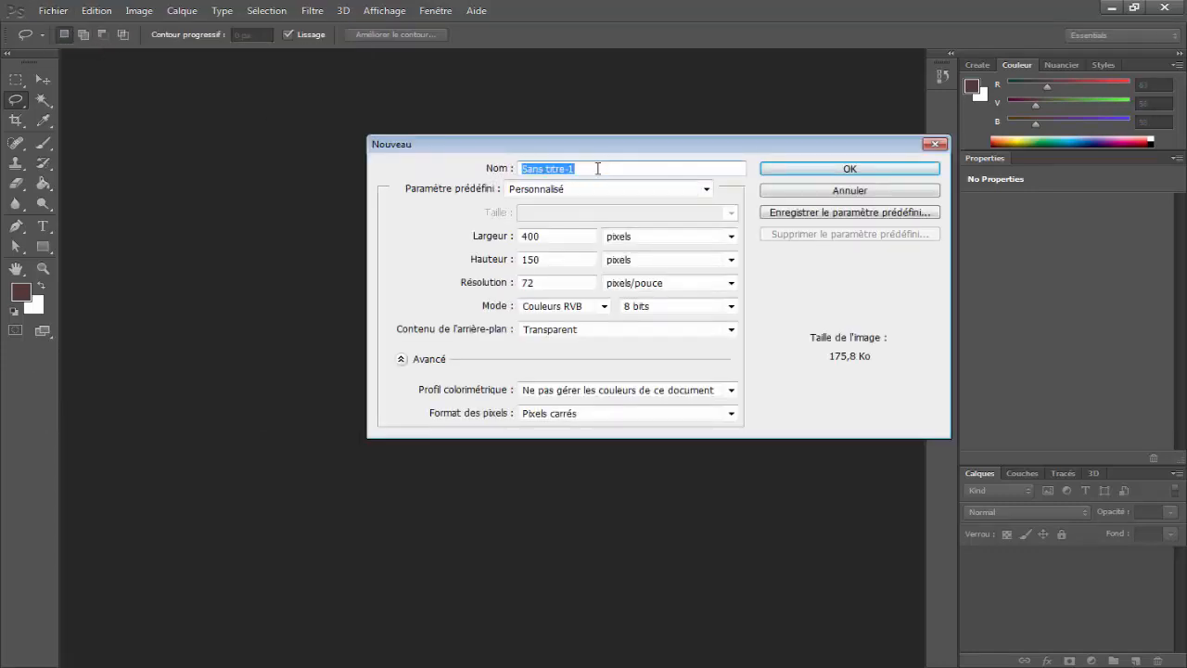
{"action": "key", "text": "BackSpace"}
Set the new document's size to 2048 x 1152 pixels, keep the background transparent, and create it.
{"action": "left_click_drag", "start_coordinate": [579, 239], "coordinate": [250, 266]}
{"action": "key", "text": "BackSpace"}
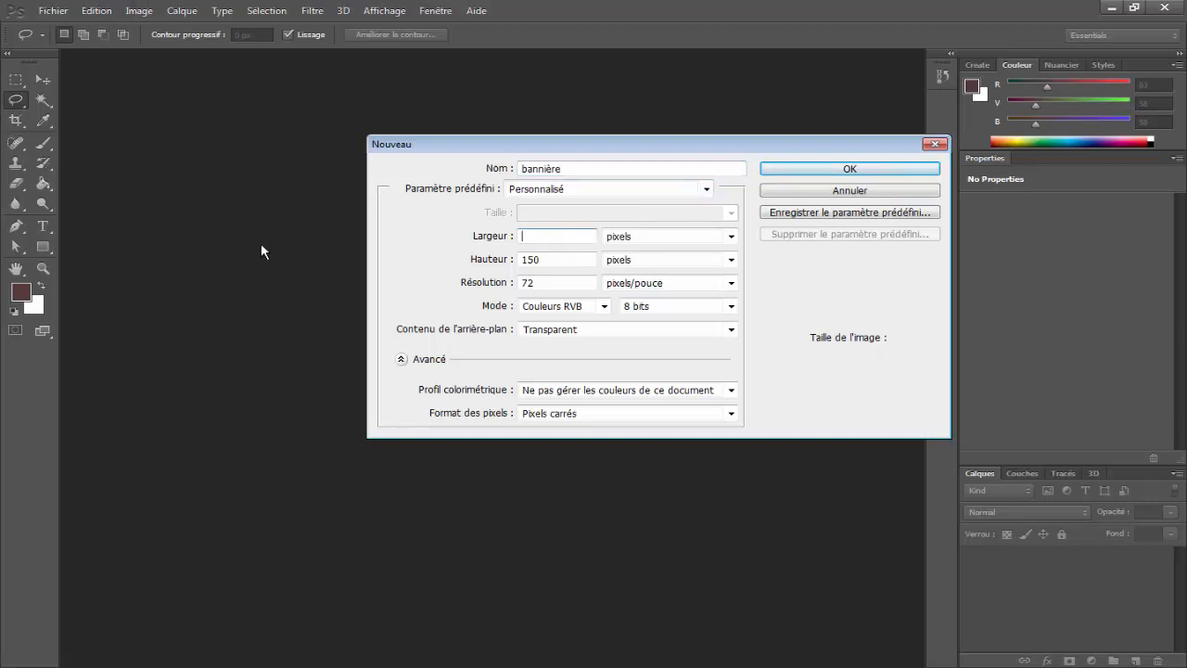
{"action": "type", "text": "2048"}
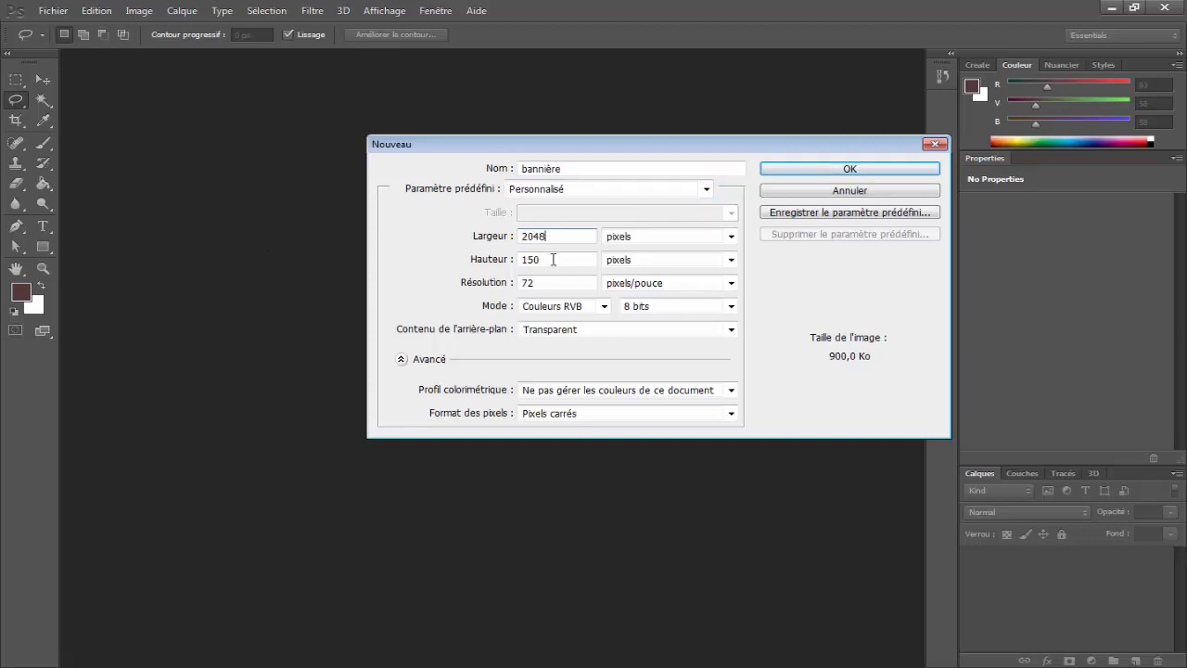
{"action": "double_click", "coordinate": [553, 260]}
{"action": "type", "text": "112"}
{"action": "key", "text": "BackSpace"}
{"action": "type", "text": "52"}
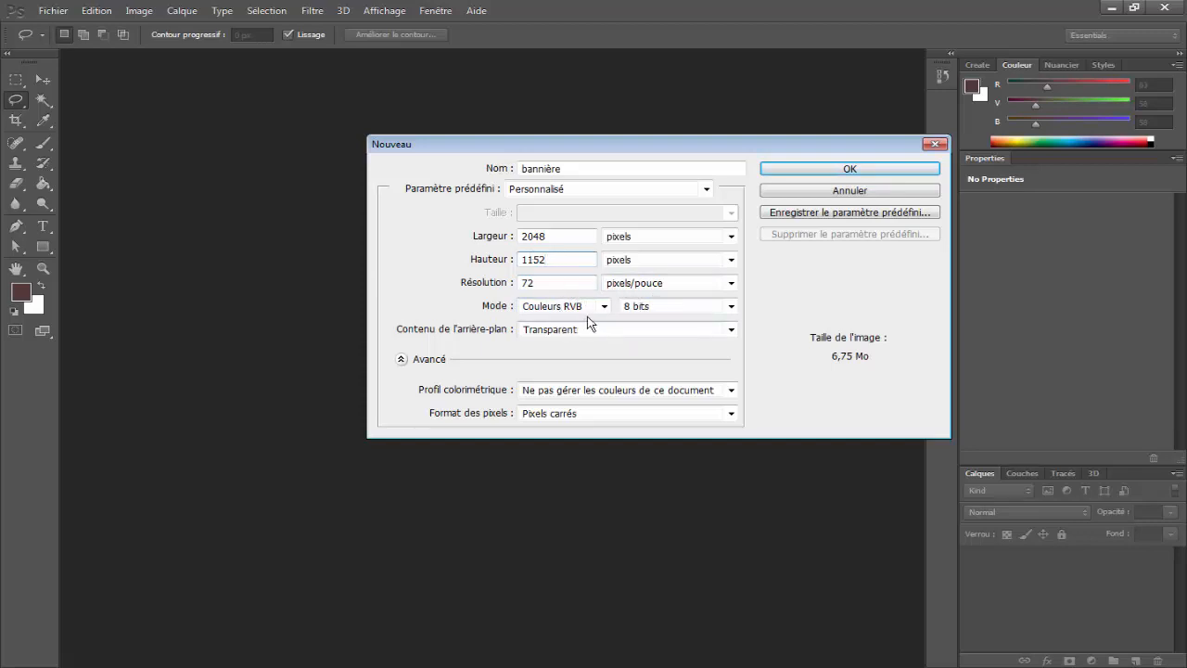
{"action": "left_click", "coordinate": [640, 331]}
{"action": "left_click", "coordinate": [638, 333]}
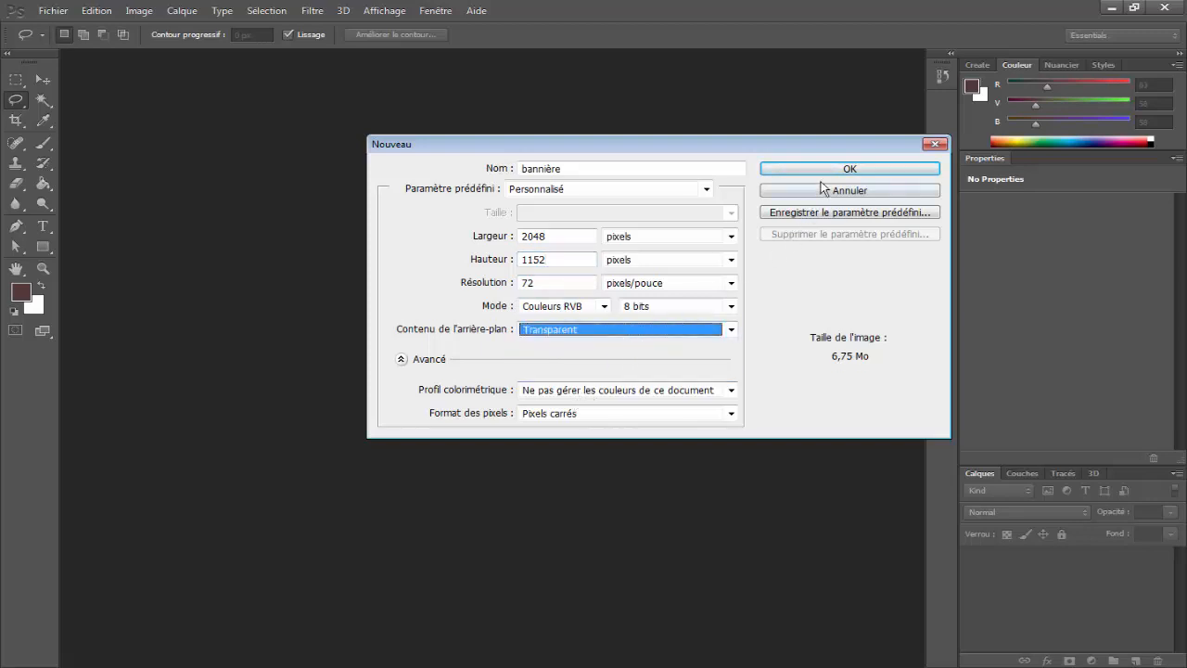
{"action": "left_click", "coordinate": [850, 171]}
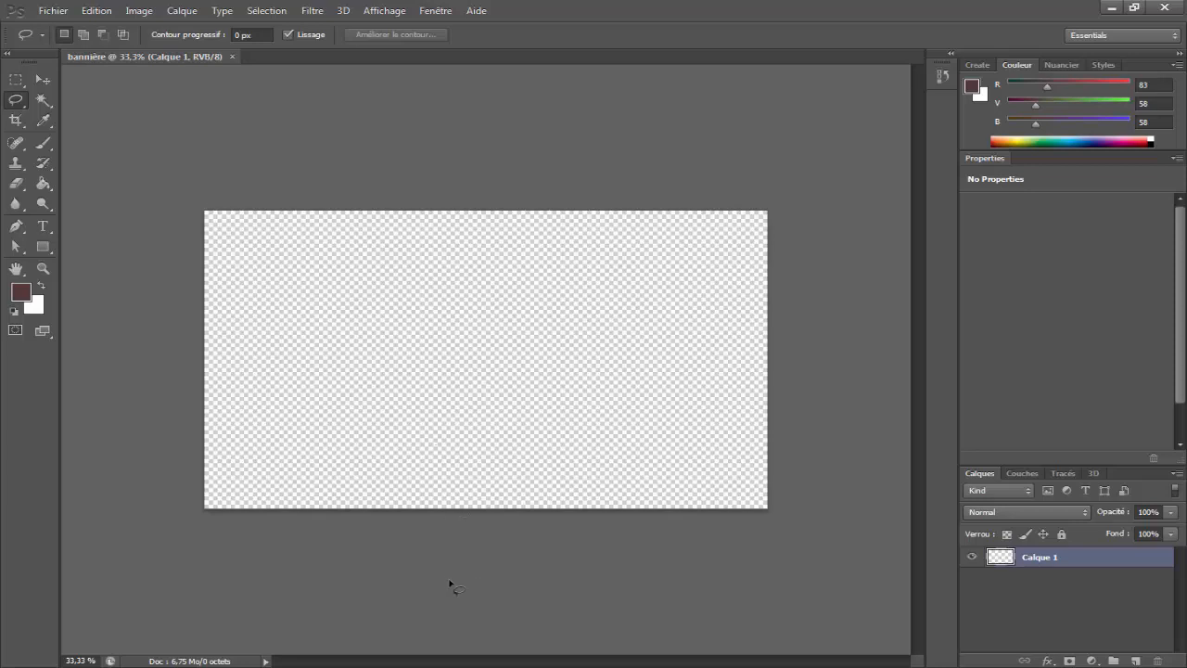
{"action": "left_click", "coordinate": [1112, 8]}
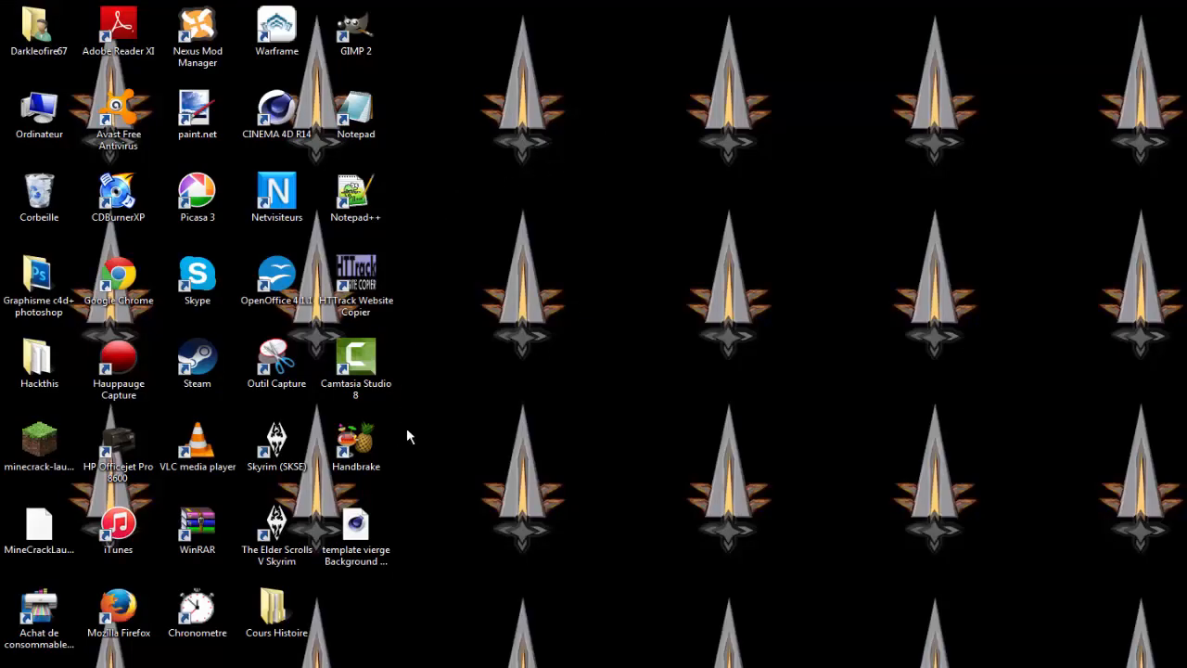
{"action": "left_click", "coordinate": [364, 531]}
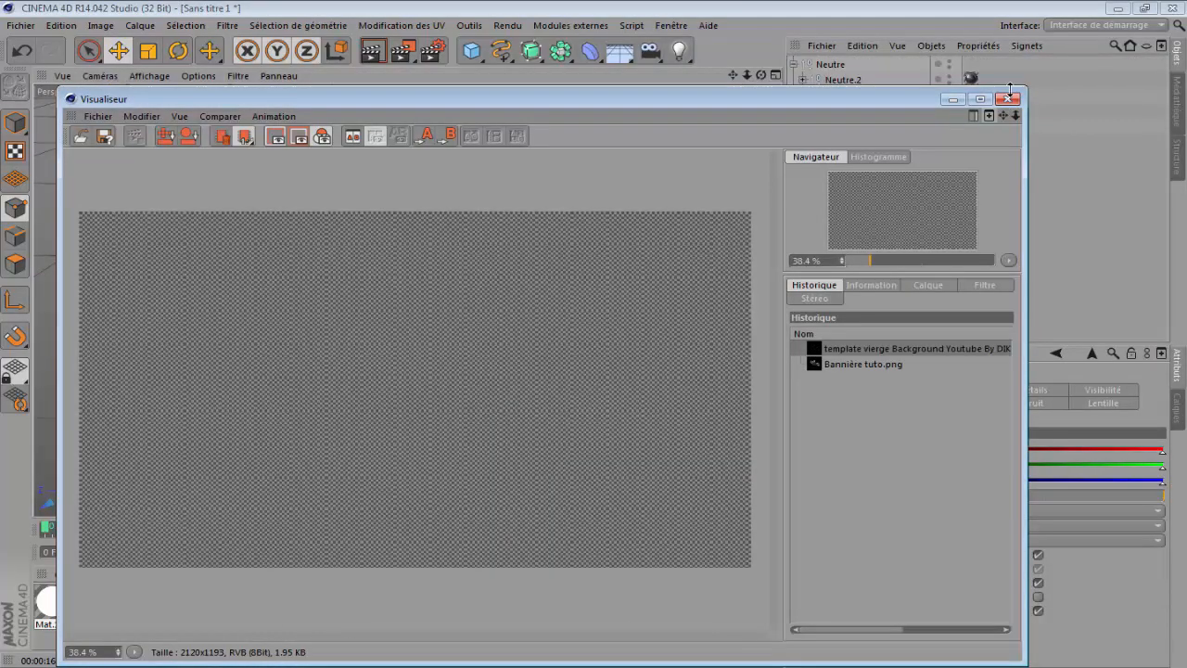
{"action": "left_click", "coordinate": [1008, 98]}
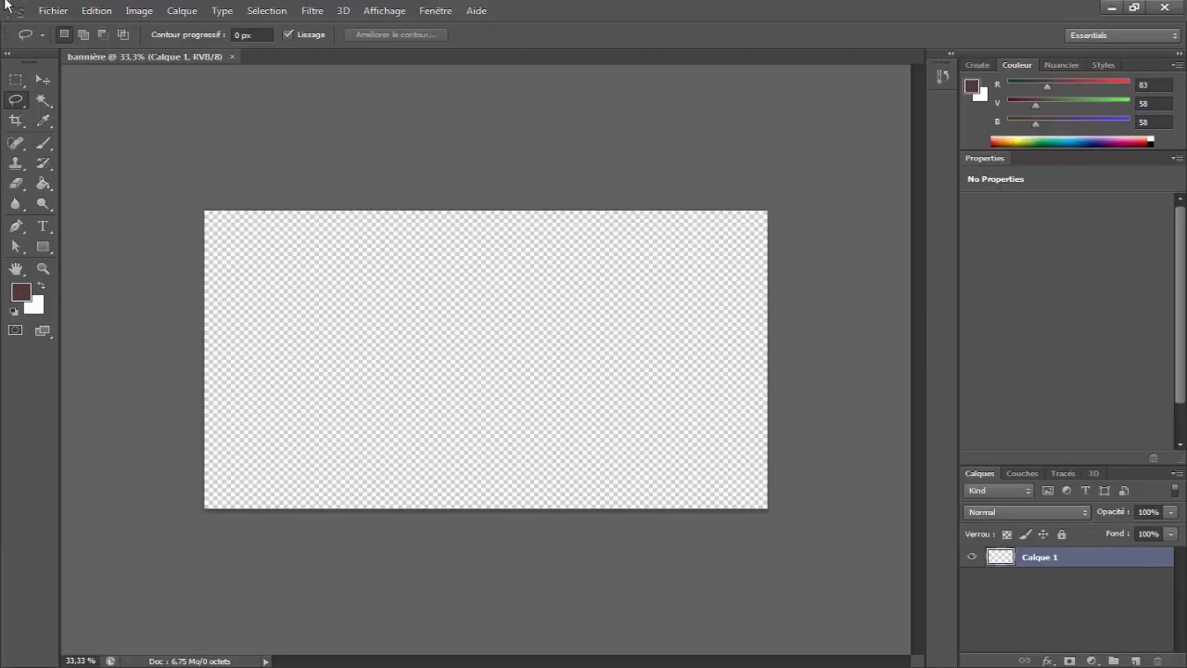
Open the "template vierge Background Youtube" PSD from the desktop and close the blank bannière document.
{"action": "left_click", "coordinate": [52, 11]}
{"action": "left_click", "coordinate": [130, 43]}
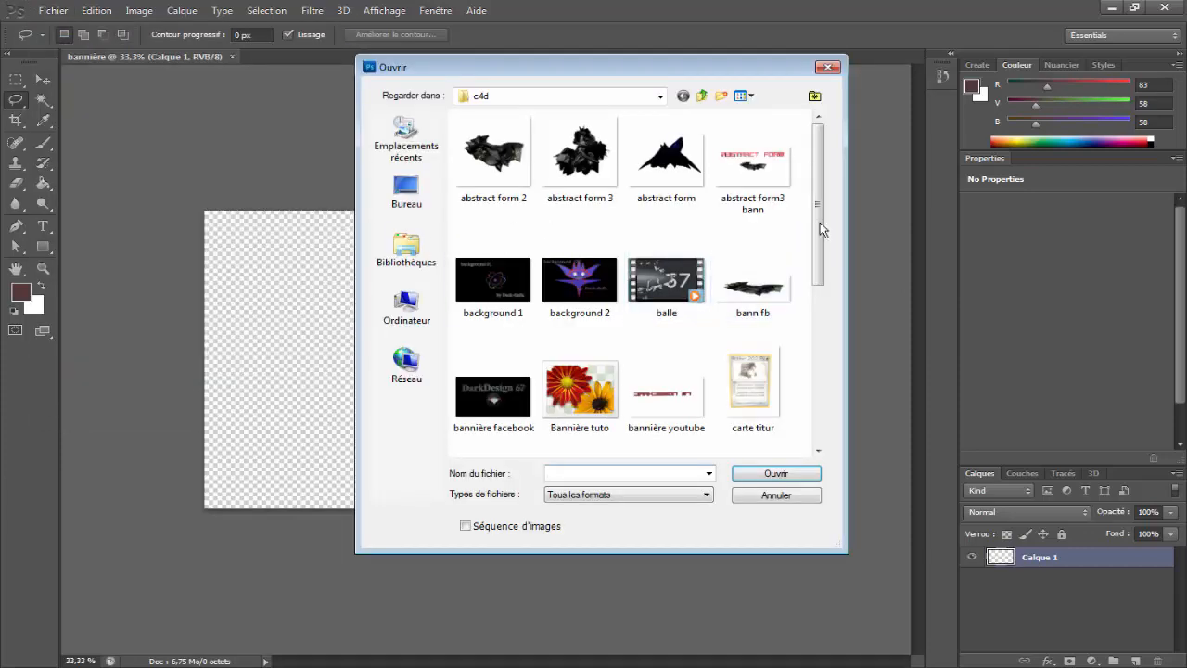
{"action": "left_click", "coordinate": [408, 192]}
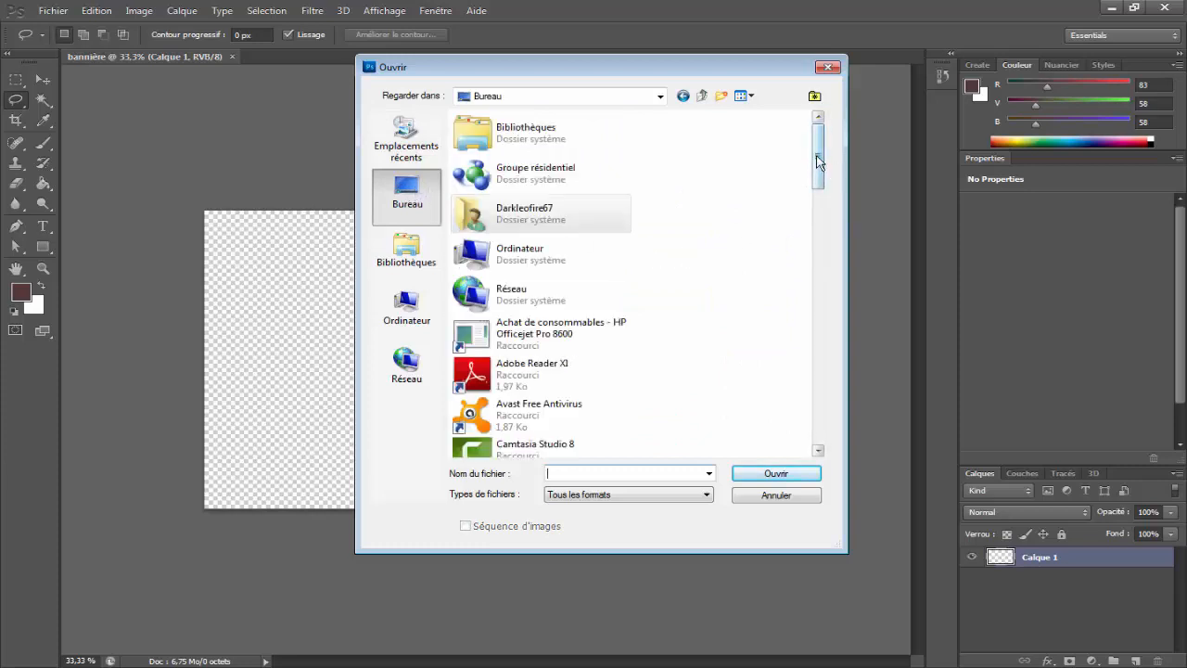
{"action": "scroll", "coordinate": [591, 419], "scroll_direction": "down", "scroll_amount": 15}
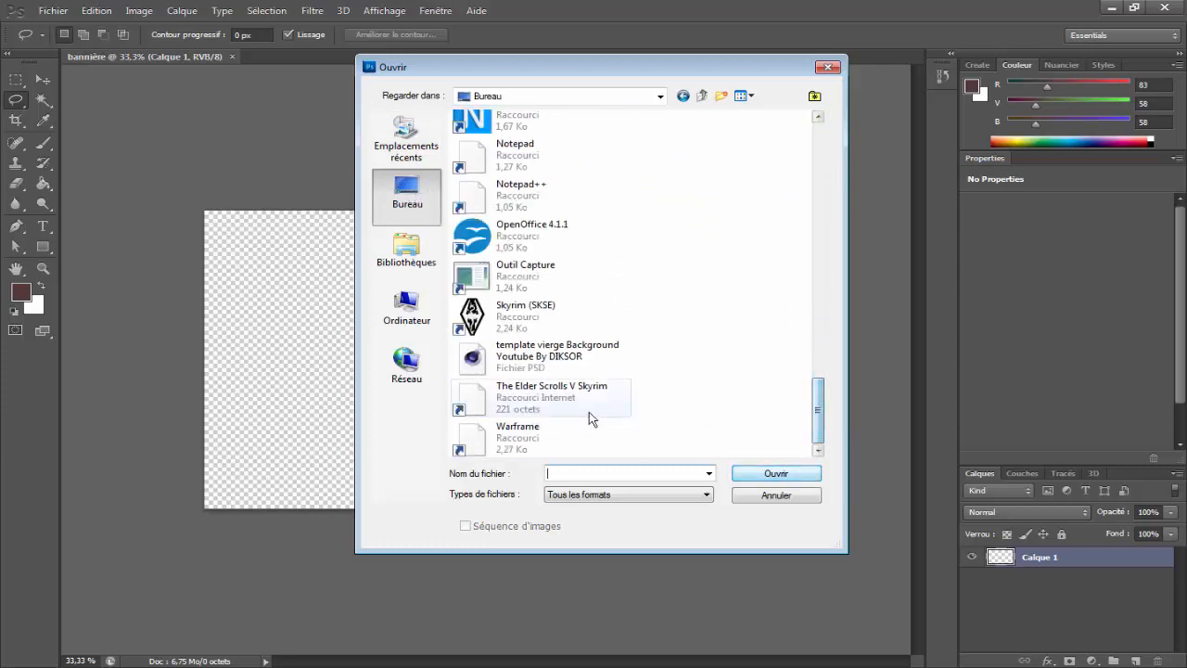
{"action": "double_click", "coordinate": [574, 366]}
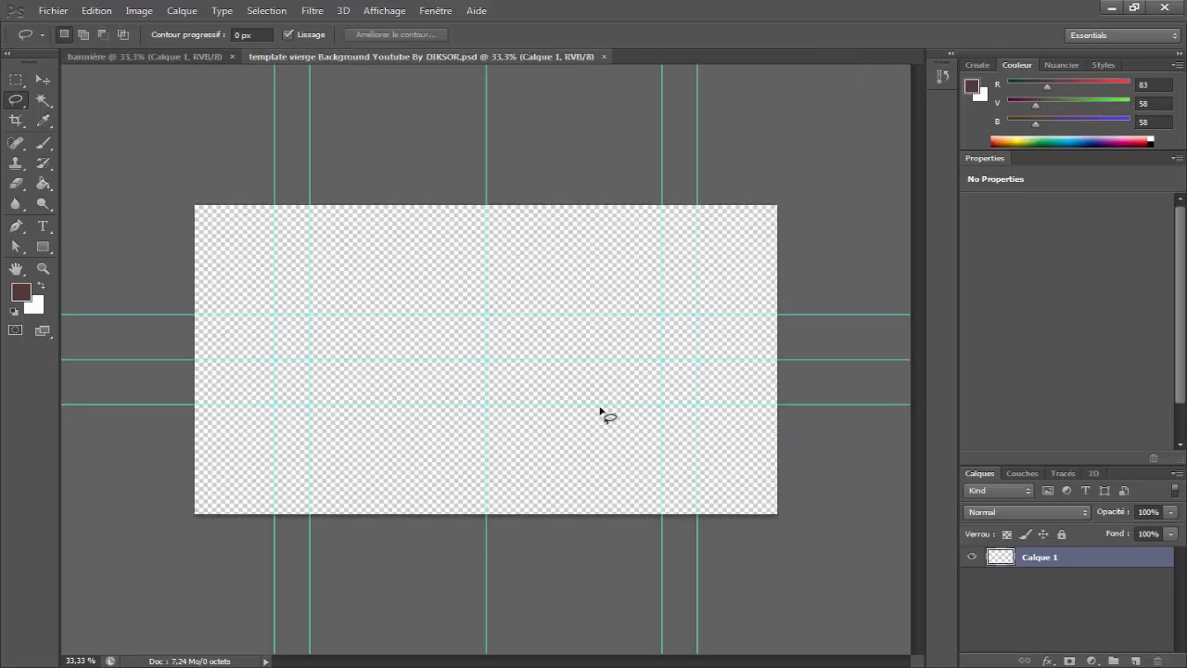
{"action": "left_click", "coordinate": [232, 56]}
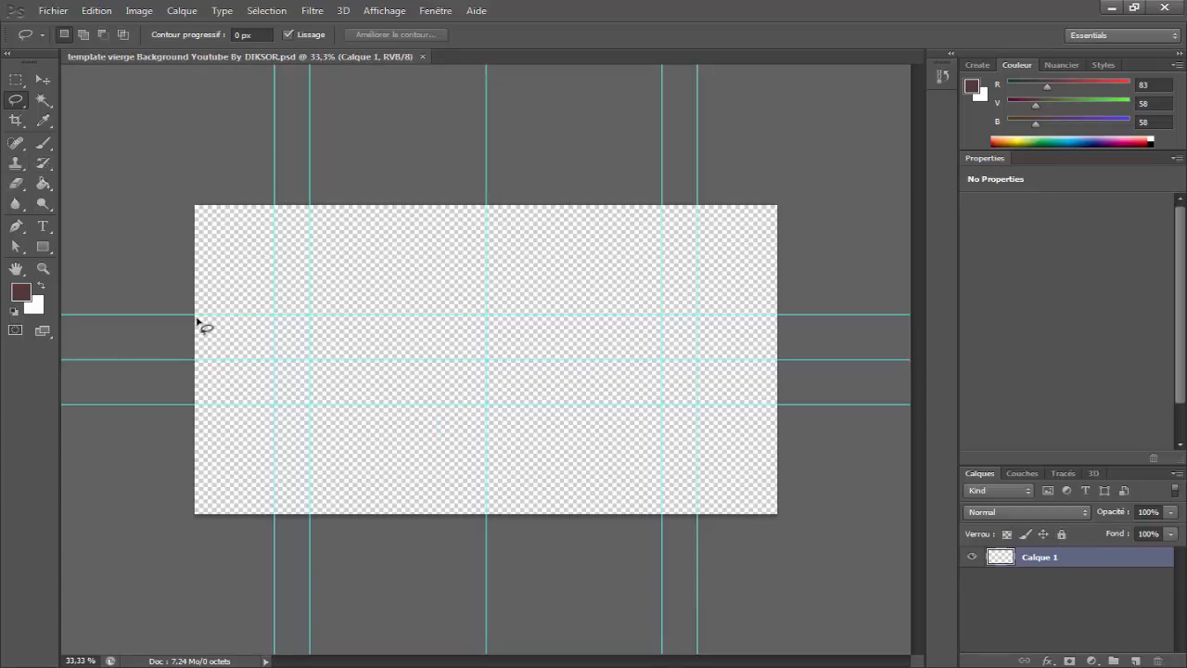
{"action": "mouse_move", "coordinate": [199, 320]}
{"action": "left_mouse_down"}
{"action": "mouse_move", "coordinate": [779, 310]}
{"action": "mouse_move", "coordinate": [838, 334]}
{"action": "left_mouse_up"}
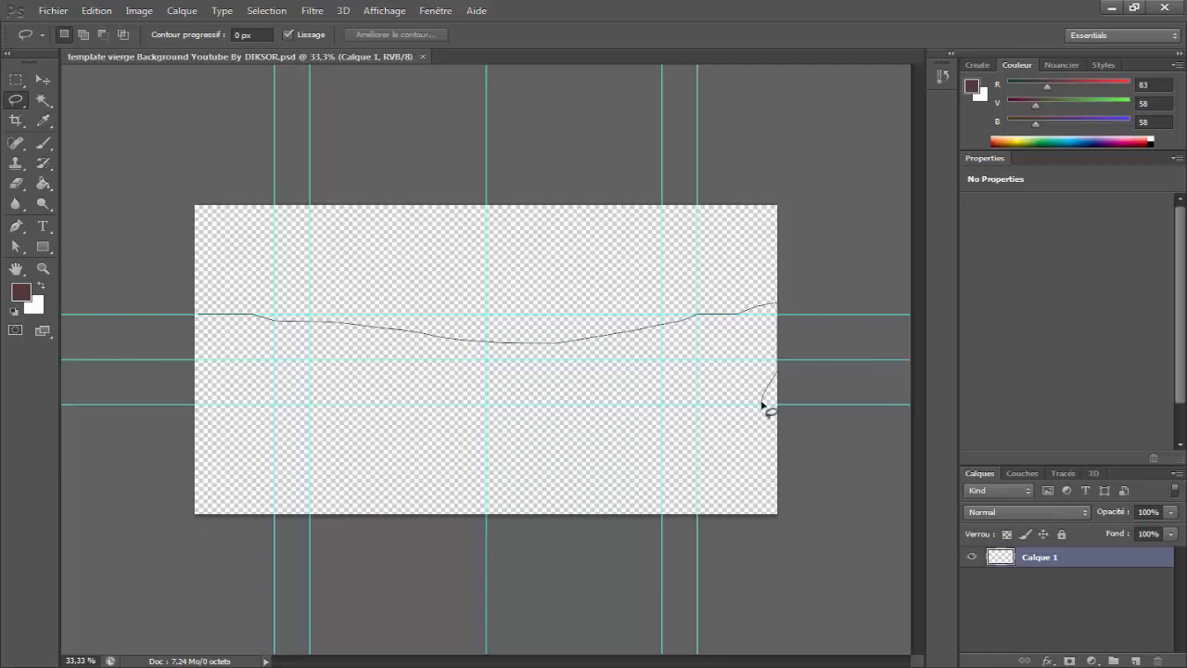
{"action": "mouse_move", "coordinate": [679, 399]}
{"action": "left_mouse_down"}
{"action": "mouse_move", "coordinate": [371, 445]}
{"action": "mouse_move", "coordinate": [283, 418]}
{"action": "mouse_move", "coordinate": [199, 317]}
{"action": "left_mouse_up"}
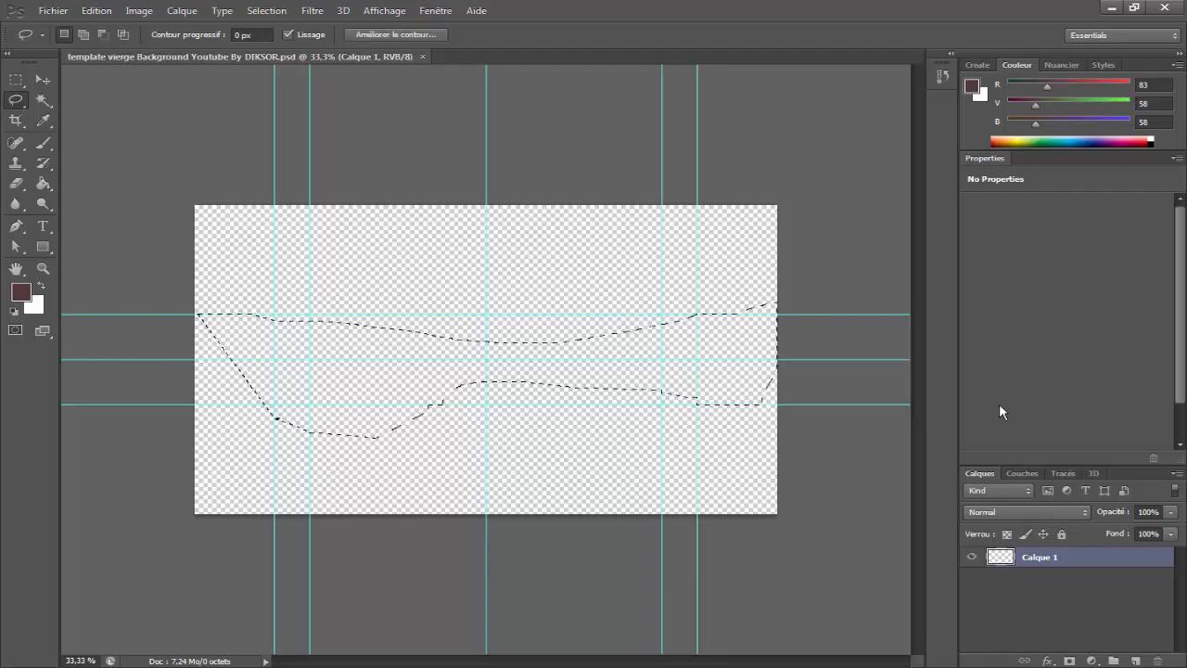
{"action": "left_click", "coordinate": [898, 468]}
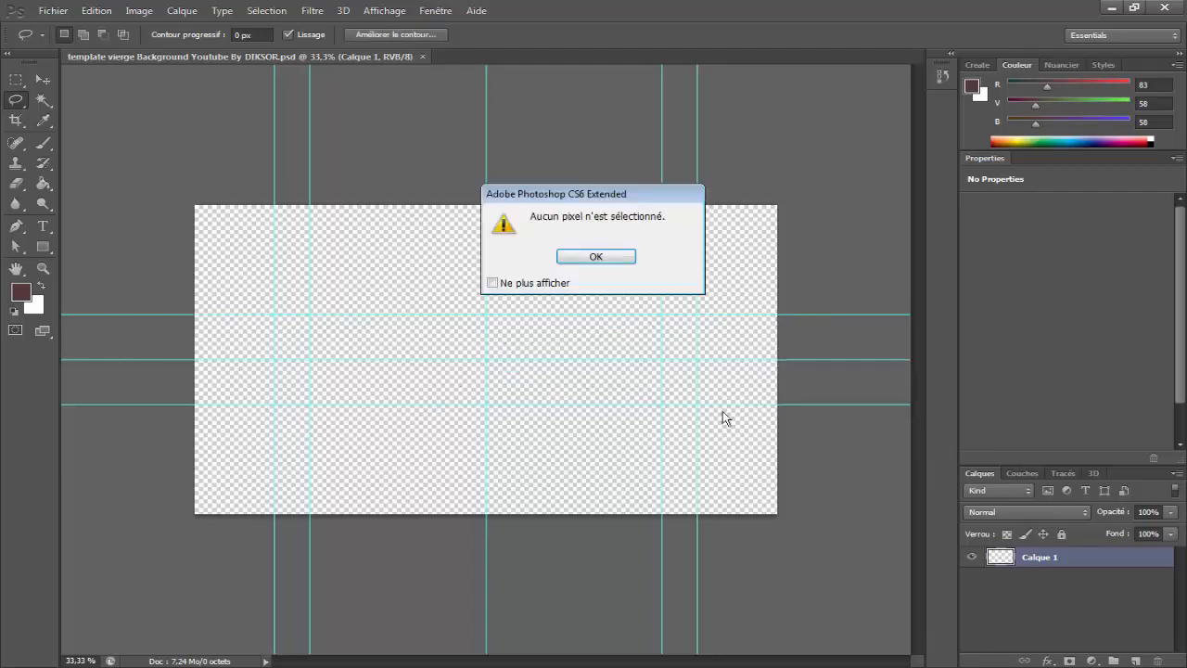
{"action": "left_click", "coordinate": [632, 260]}
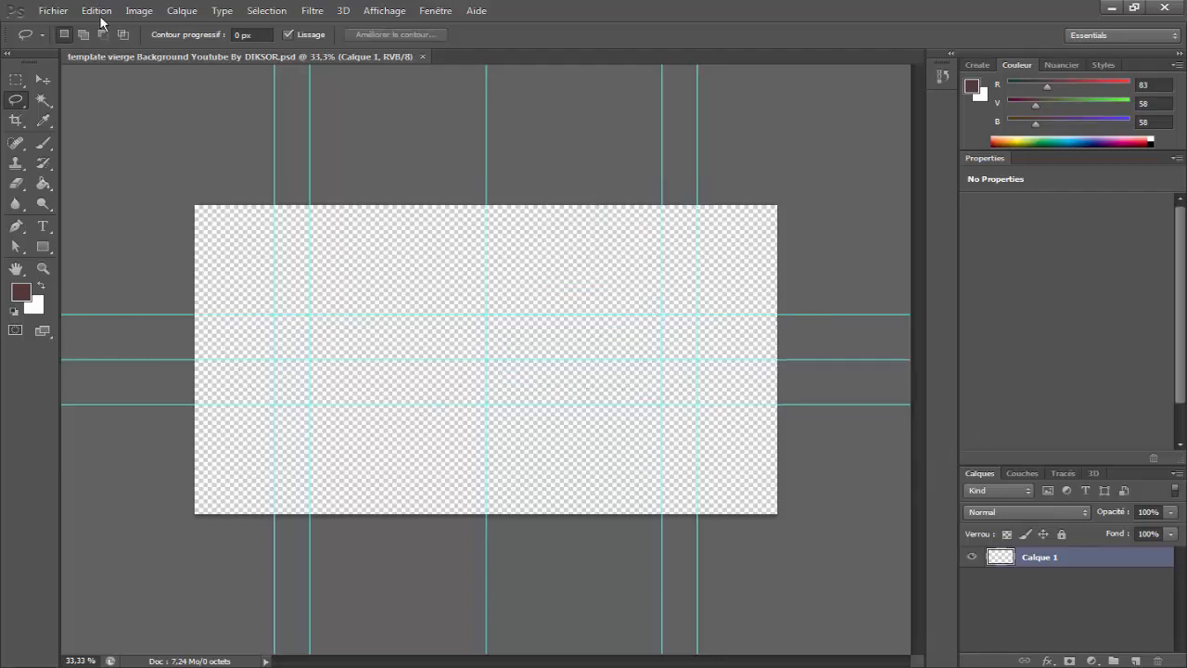
Outline the full-width middle band between the upper and lower horizontal guides with the Polygonal Lasso, and clear the selection.
{"action": "right_click", "coordinate": [19, 108]}
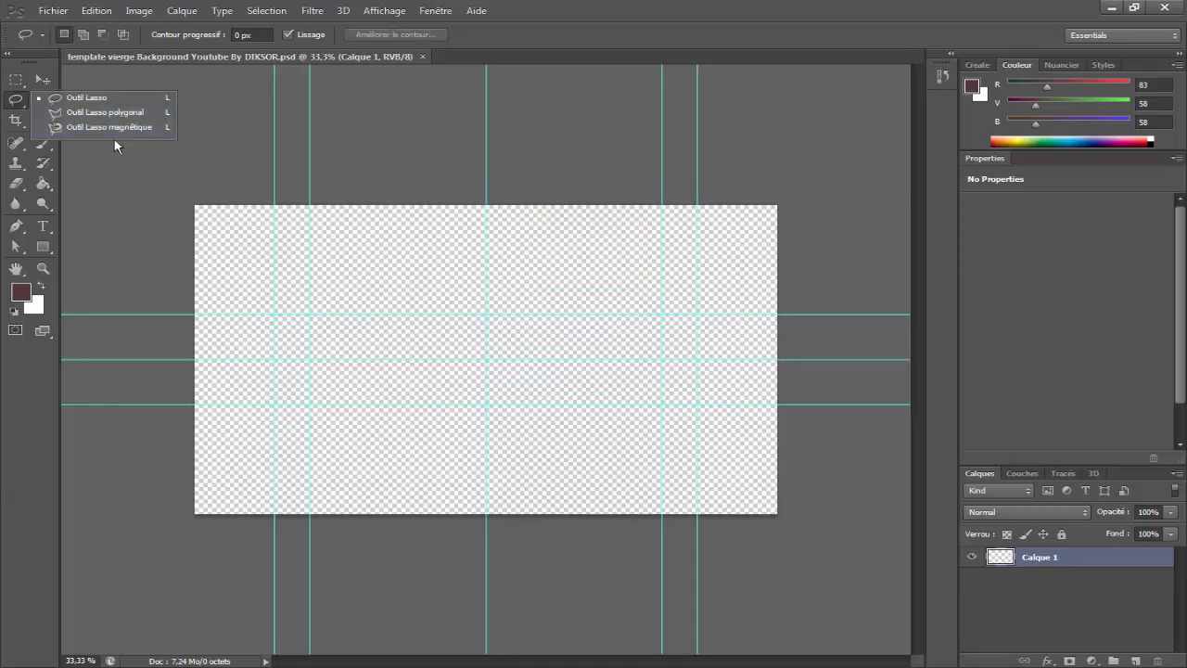
{"action": "left_click", "coordinate": [103, 112]}
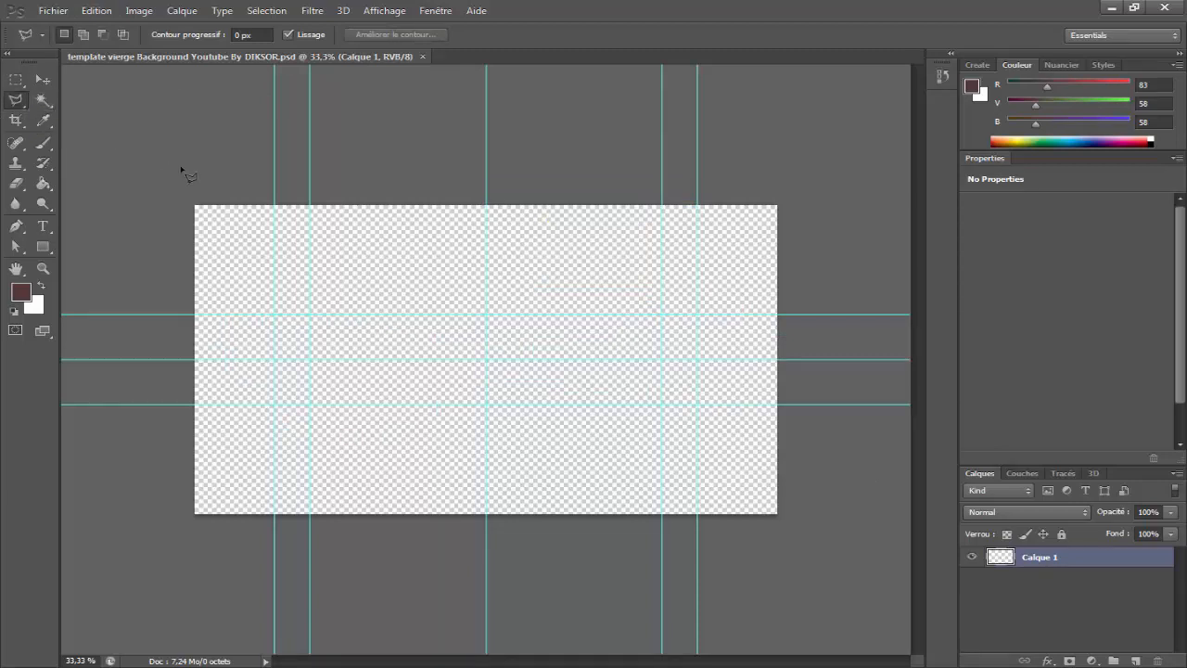
{"action": "left_click", "coordinate": [195, 316]}
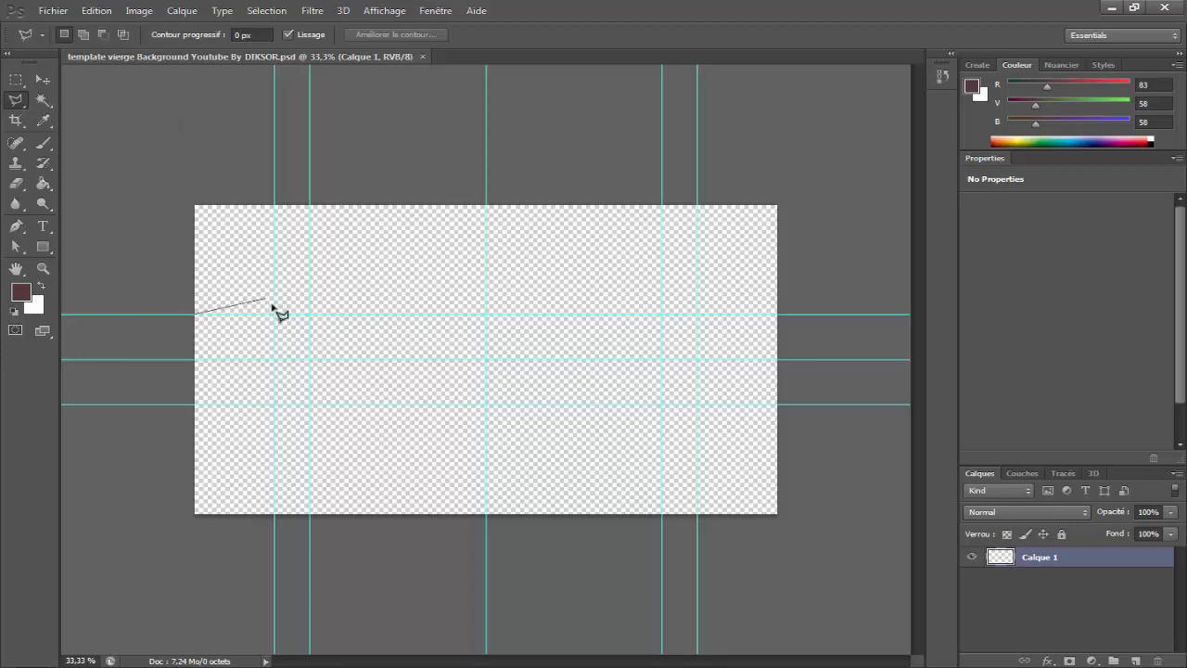
{"action": "left_click", "coordinate": [779, 315]}
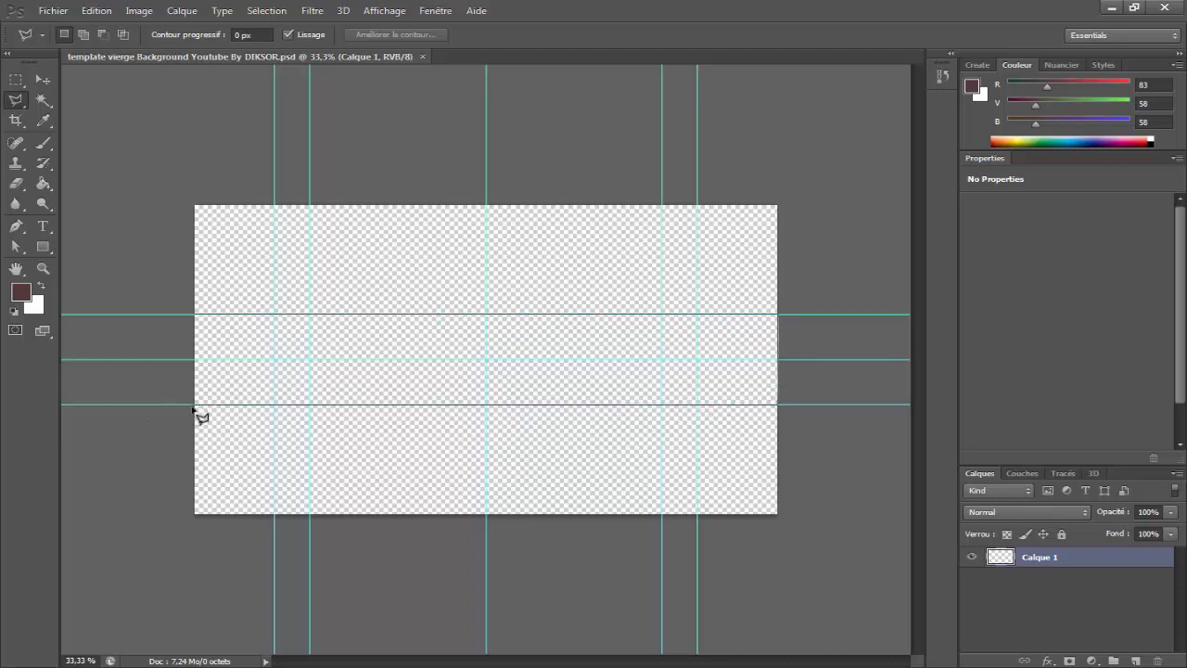
{"action": "left_click", "coordinate": [196, 316]}
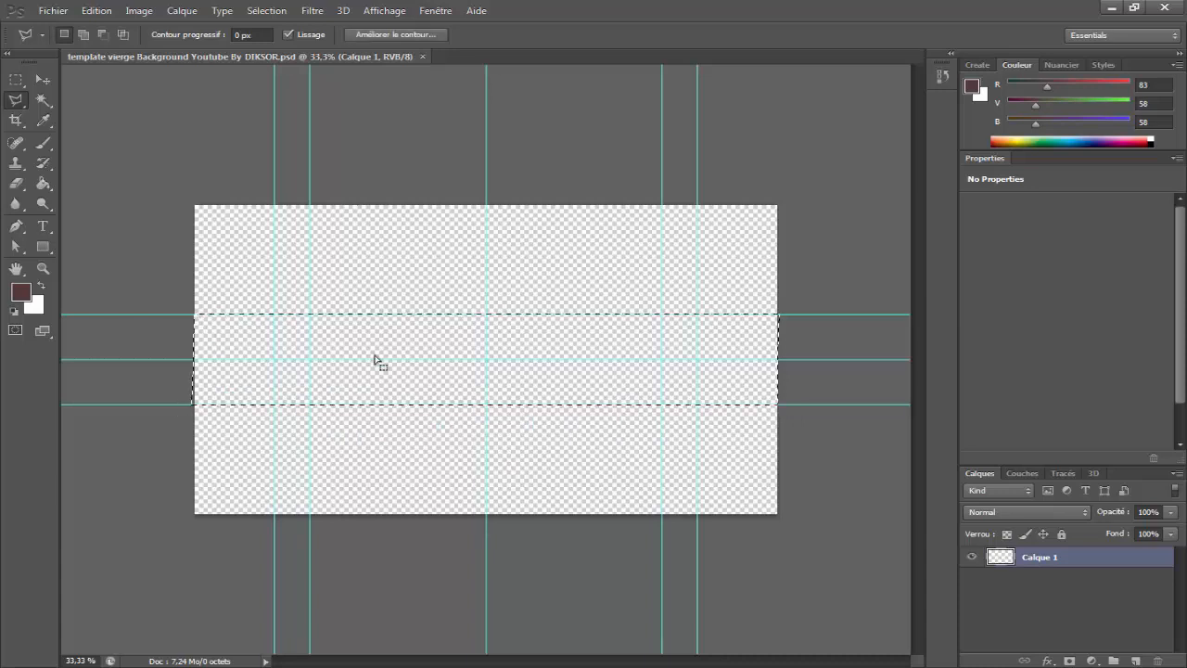
{"action": "left_click", "coordinate": [850, 383]}
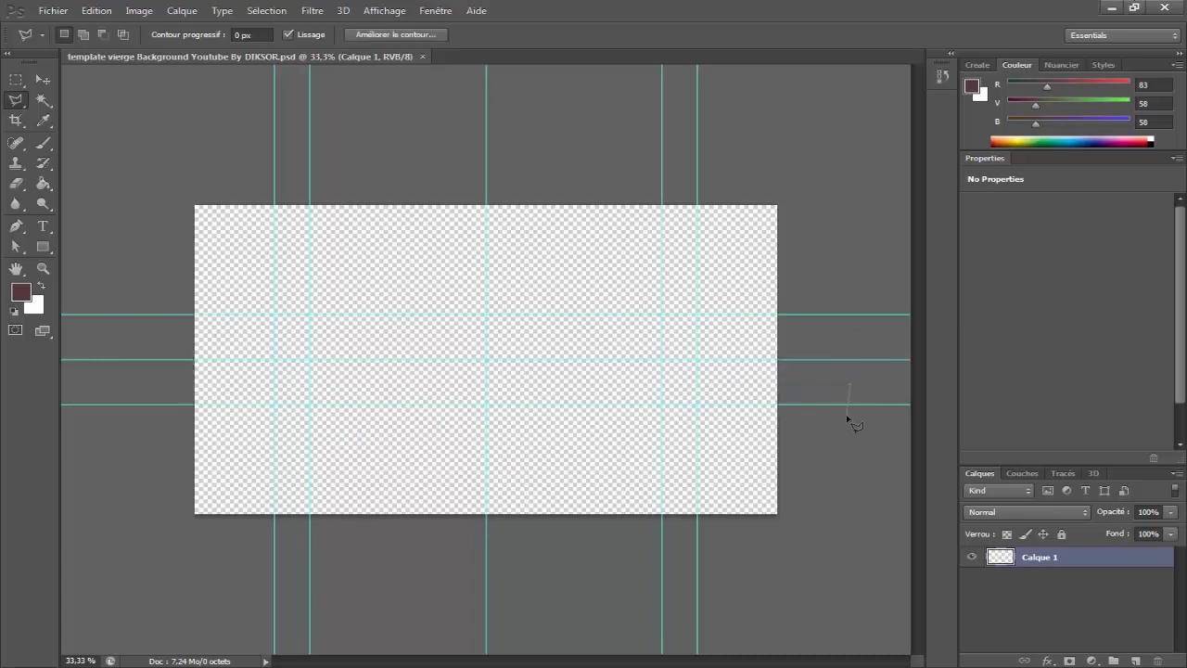
{"action": "left_click", "coordinate": [746, 404]}
{"action": "left_click", "coordinate": [832, 360]}
{"action": "left_click", "coordinate": [850, 384]}
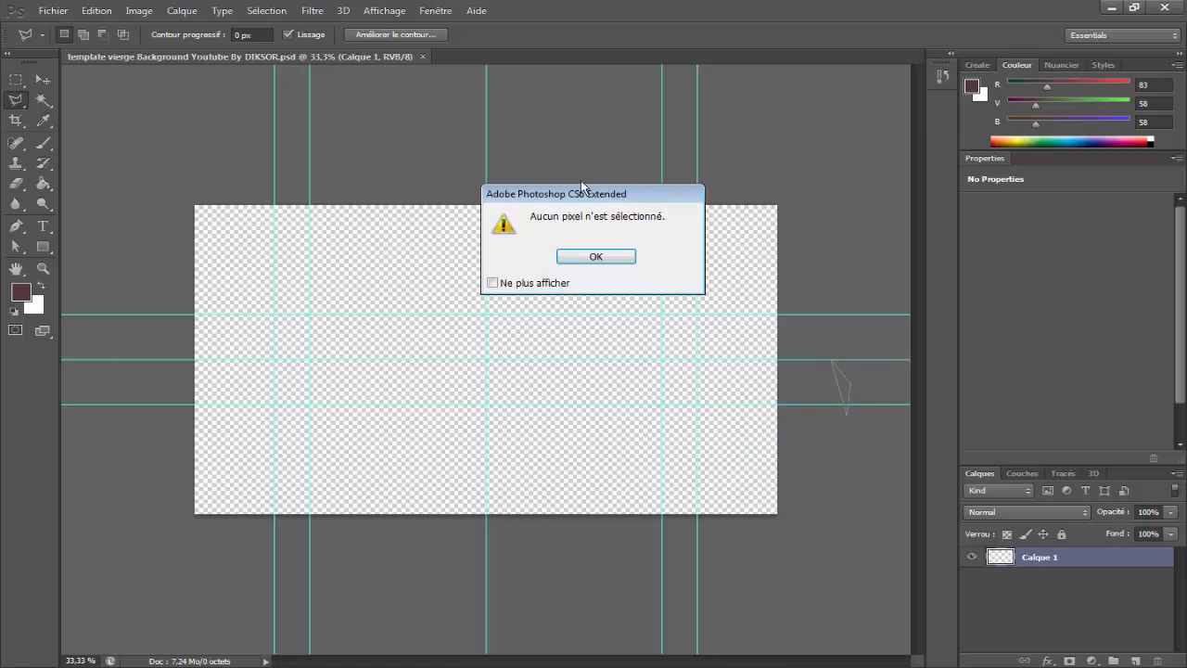
{"action": "left_click", "coordinate": [632, 261]}
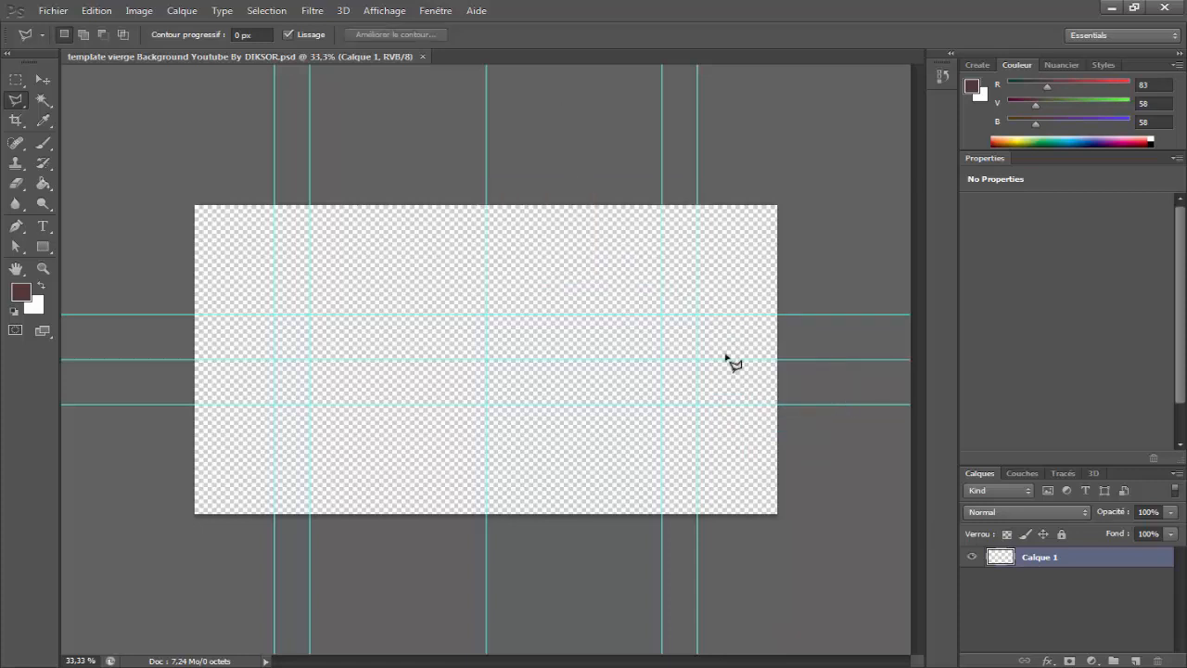
Outline the central rectangle between the inner vertical guides and the outer horizontal guides with the Polygonal Lasso, and clear the selection.
{"action": "left_click", "coordinate": [663, 315]}
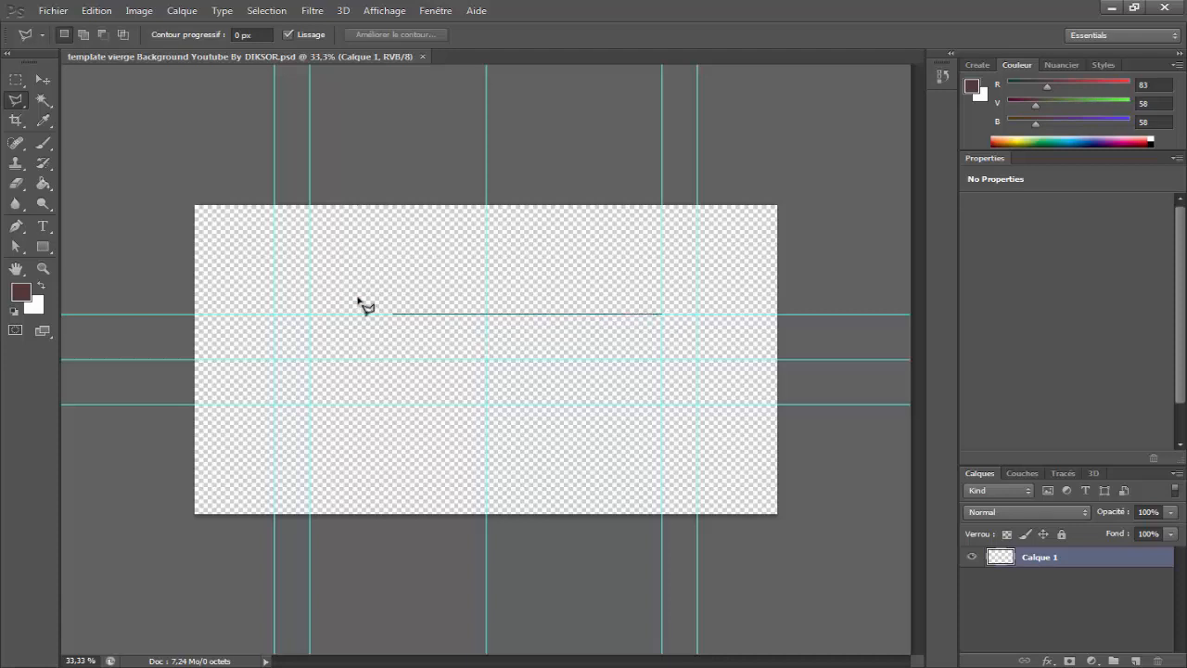
{"action": "left_click", "coordinate": [309, 315]}
{"action": "left_click", "coordinate": [310, 405]}
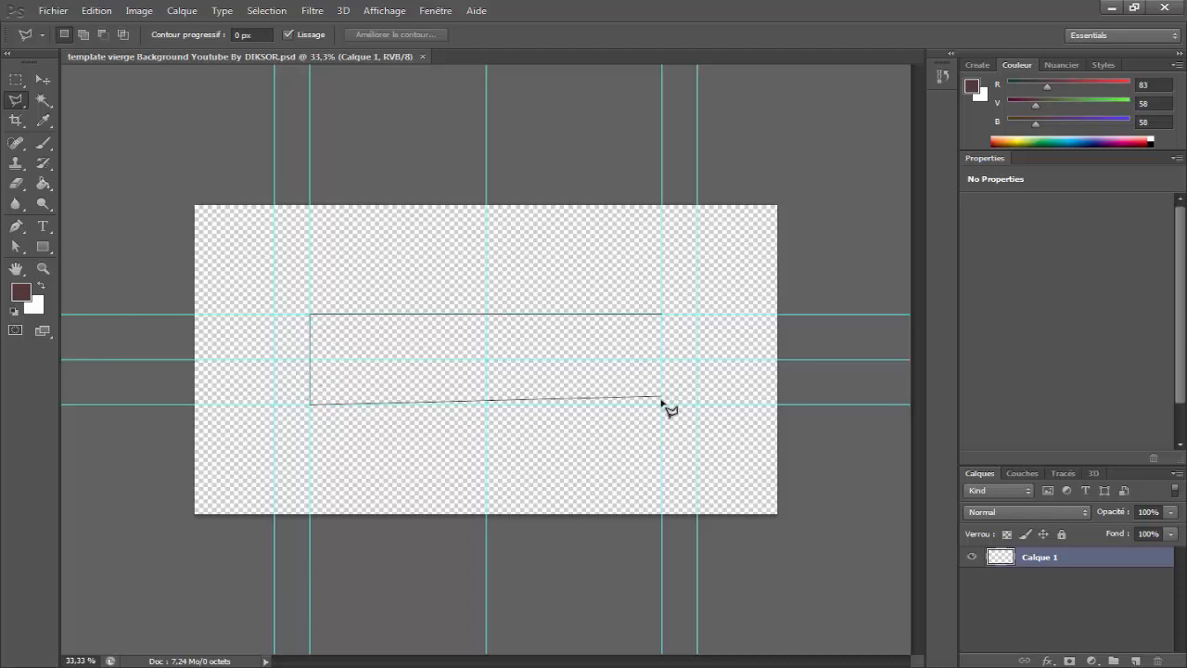
{"action": "double_click", "coordinate": [662, 405]}
{"action": "left_click", "coordinate": [663, 318]}
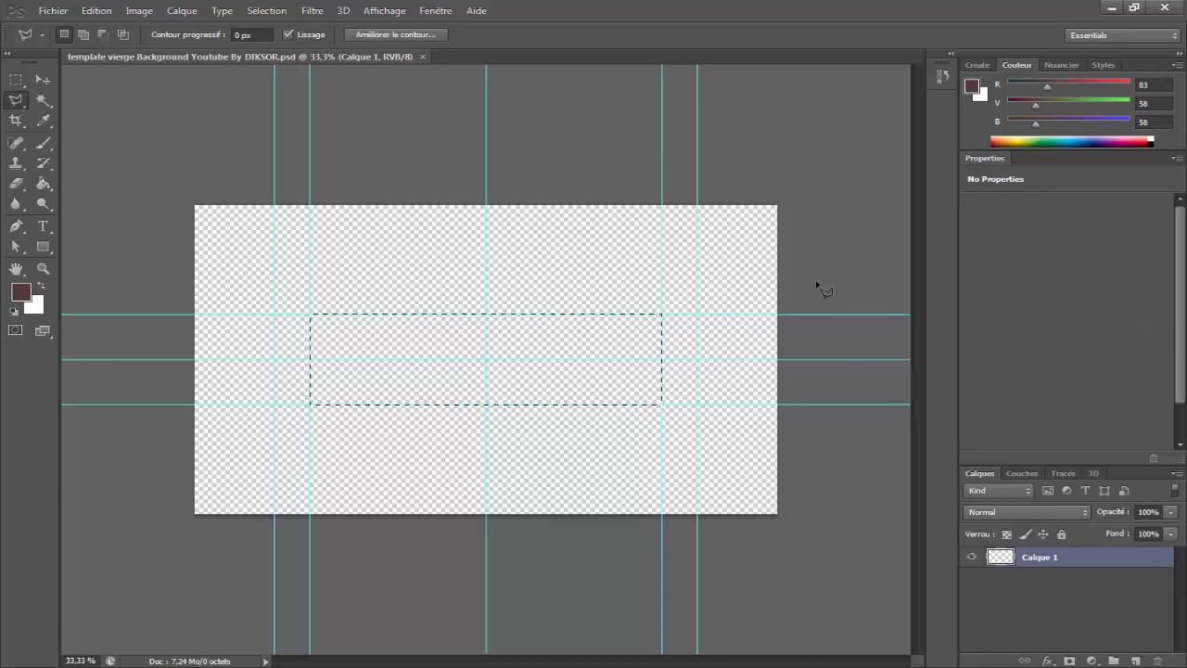
{"action": "left_click", "coordinate": [850, 283]}
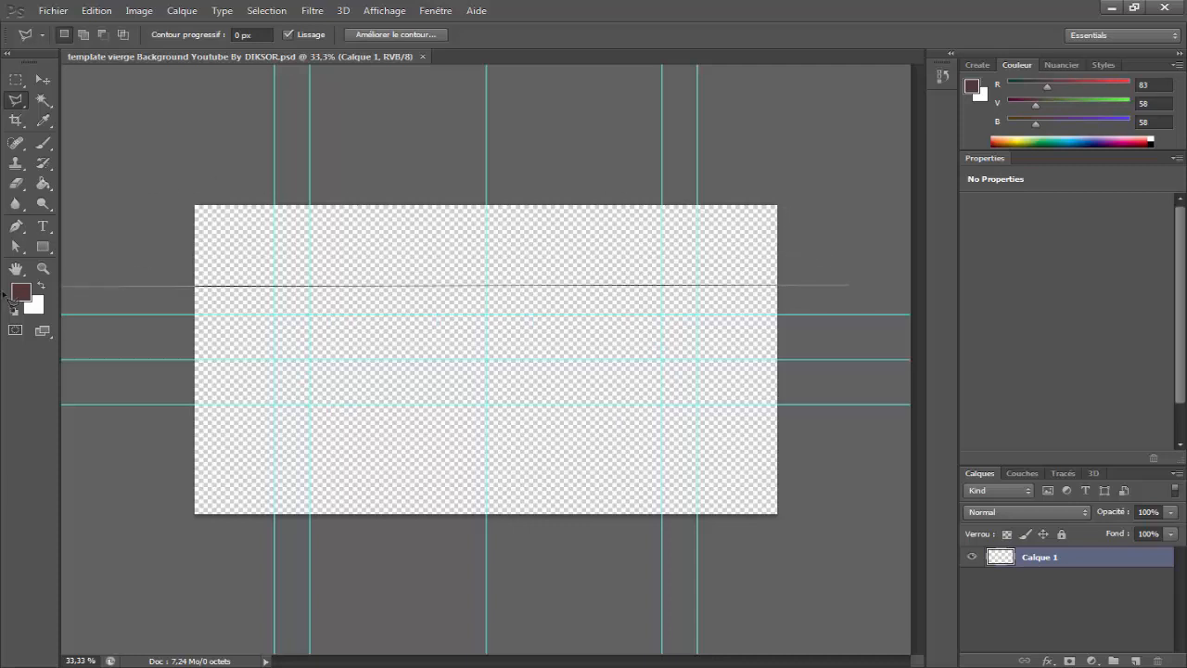
{"action": "left_click", "coordinate": [841, 199]}
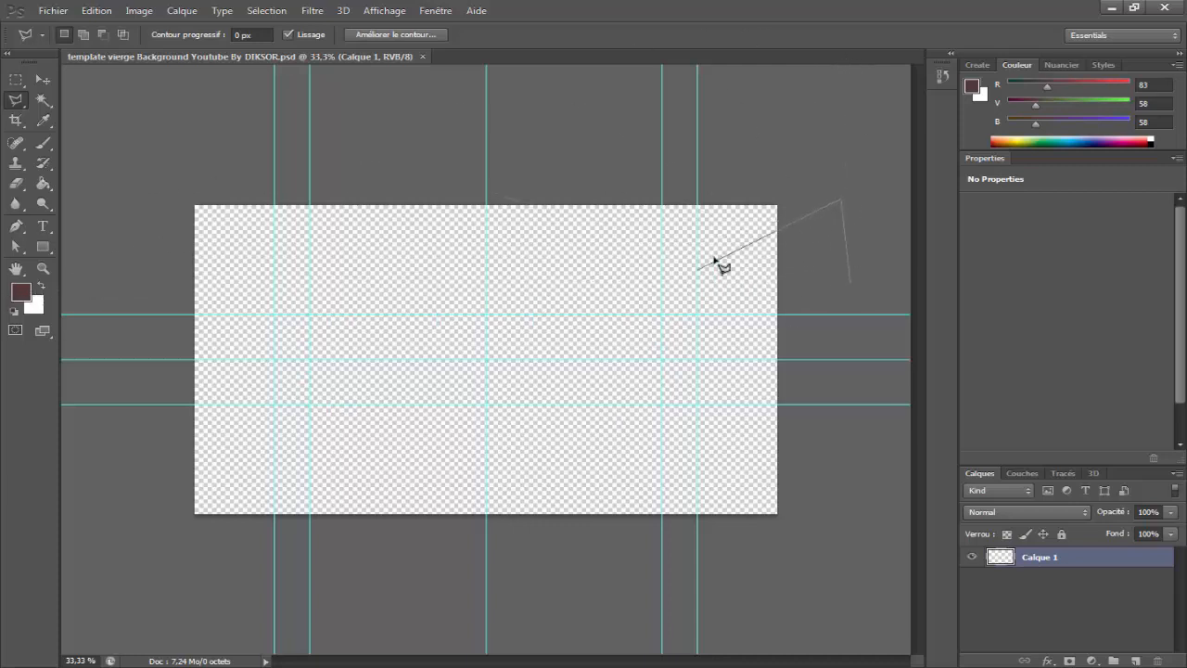
{"action": "left_click", "coordinate": [851, 283]}
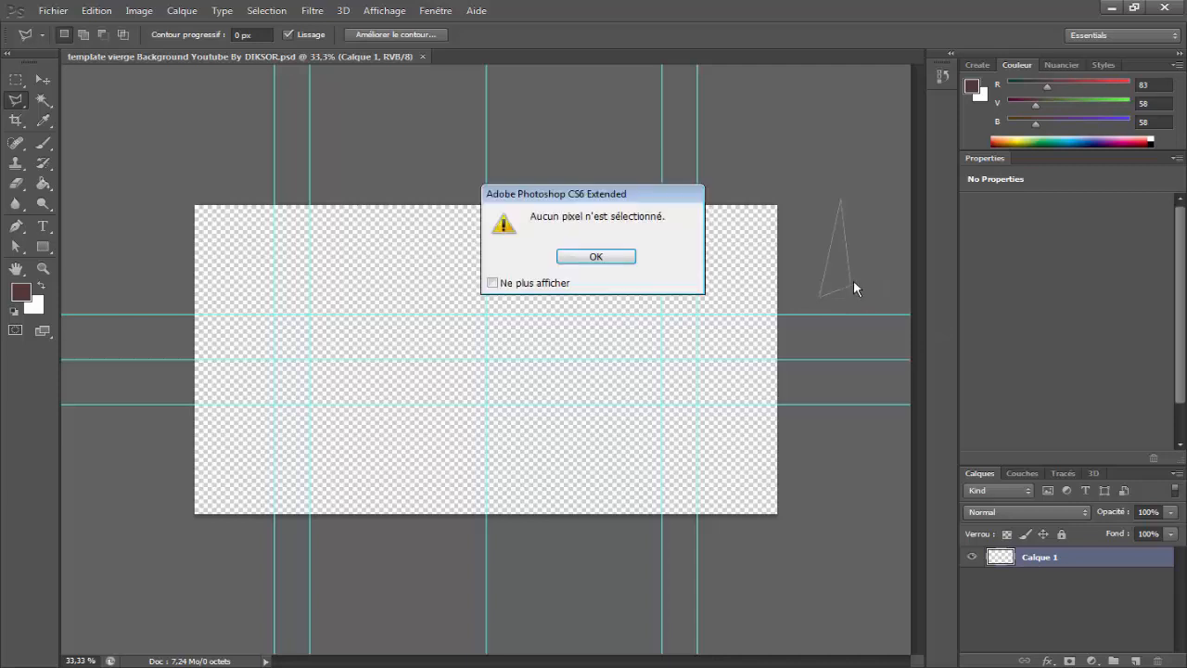
{"action": "left_click", "coordinate": [584, 255]}
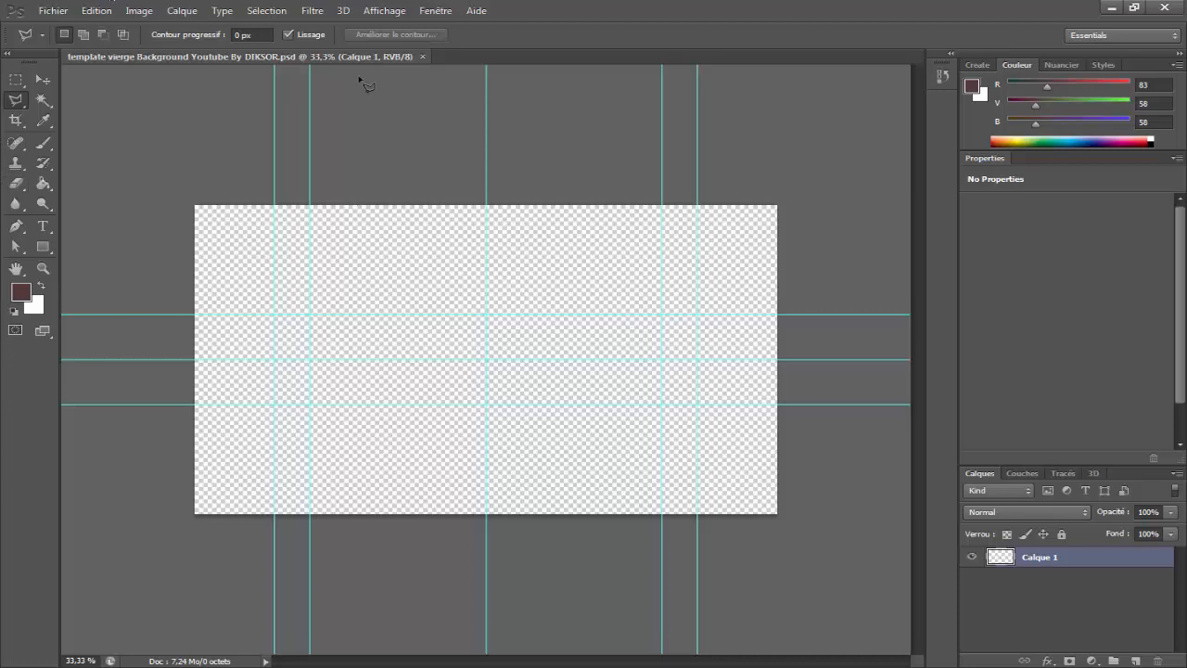
Place the Bannière tuto image from the c4d folder of the Images library into the template.
{"action": "left_click", "coordinate": [56, 11]}
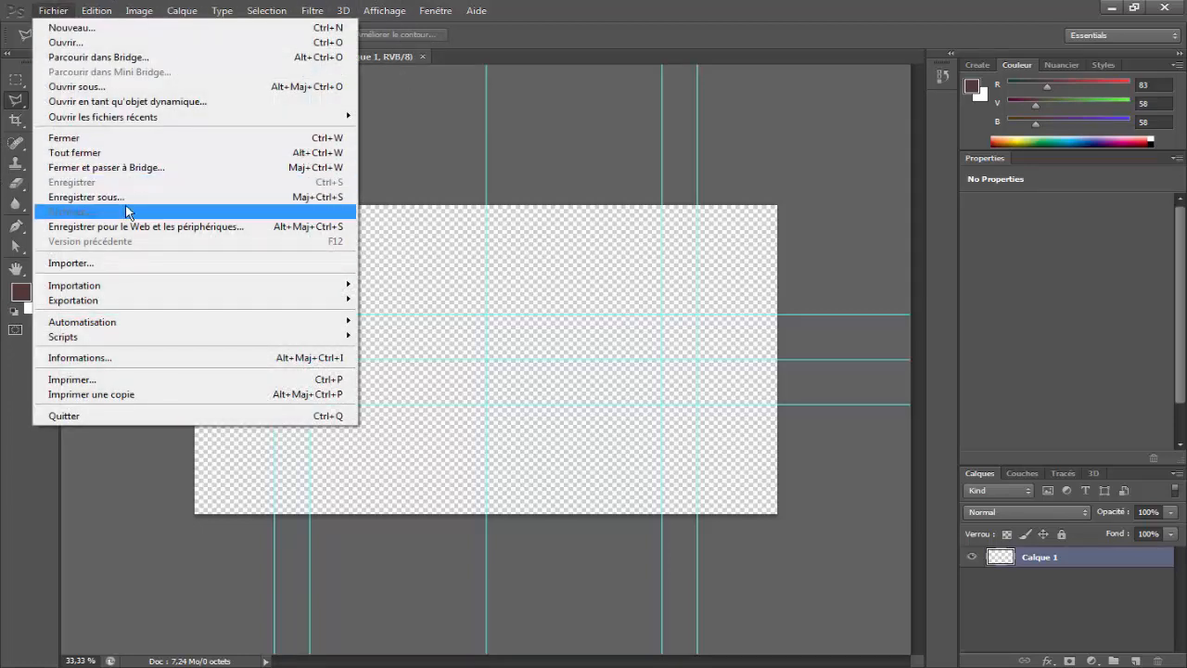
{"action": "left_click", "coordinate": [144, 265]}
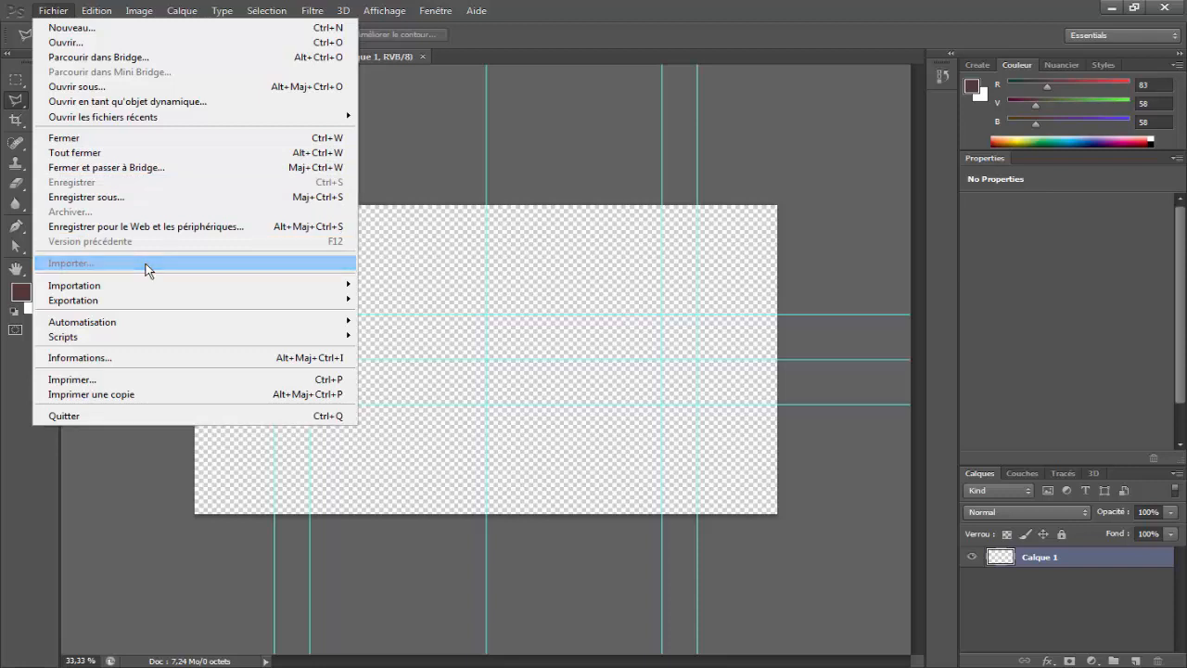
{"action": "left_click", "coordinate": [410, 263]}
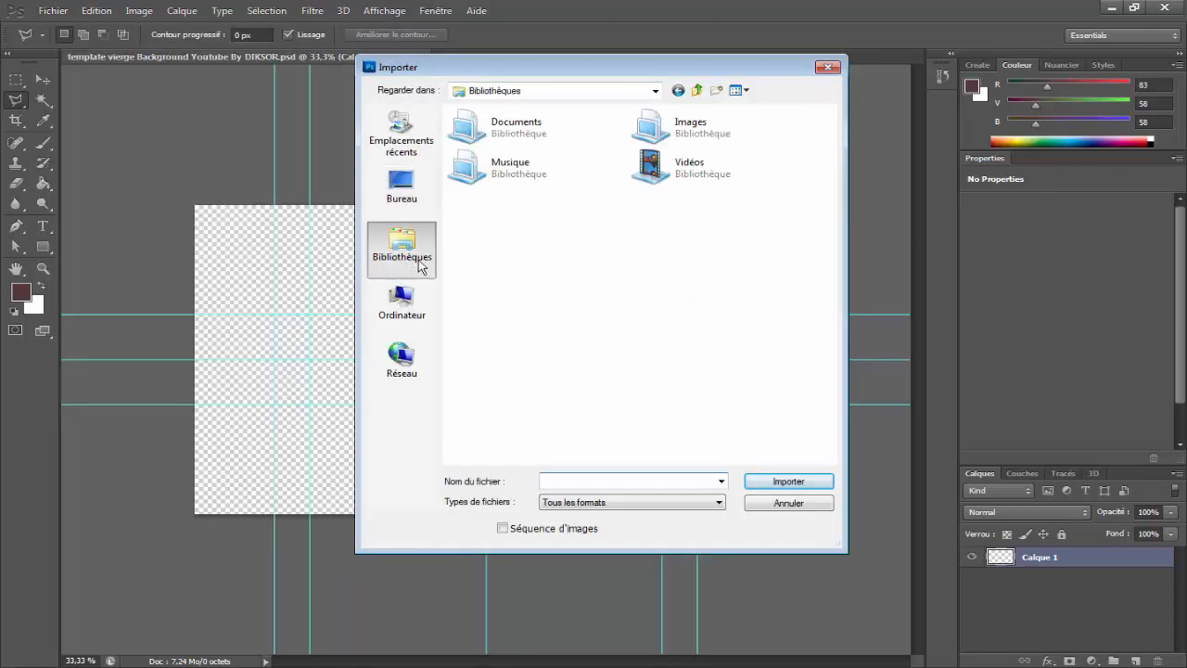
{"action": "double_click", "coordinate": [714, 123]}
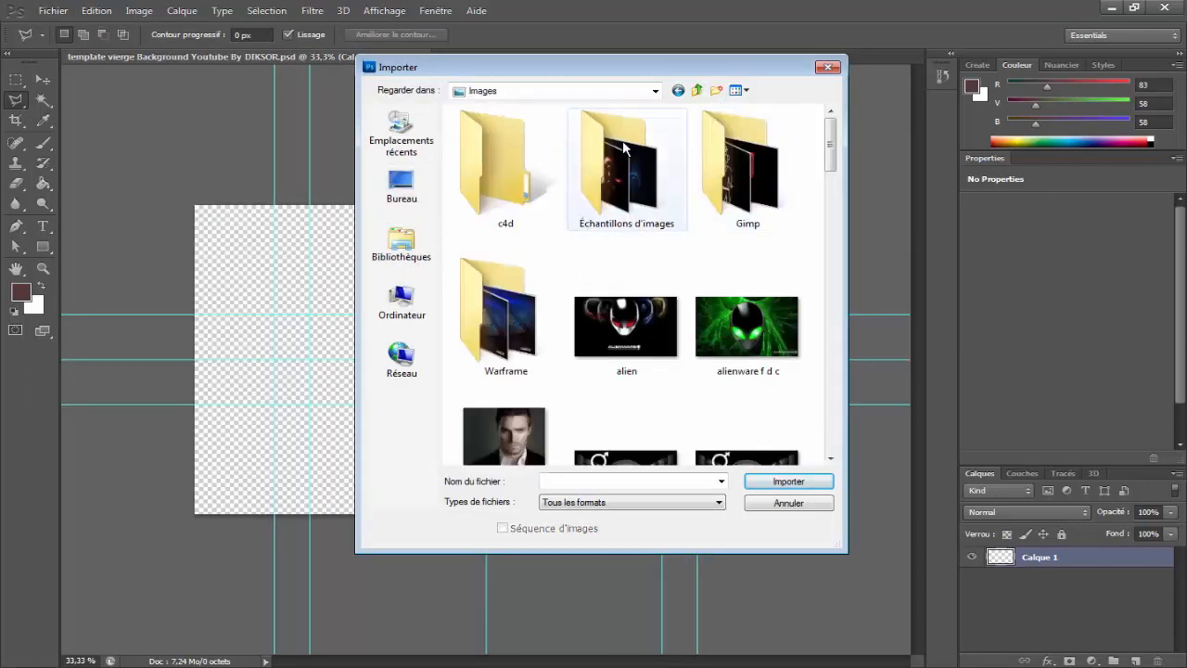
{"action": "left_click", "coordinate": [479, 169]}
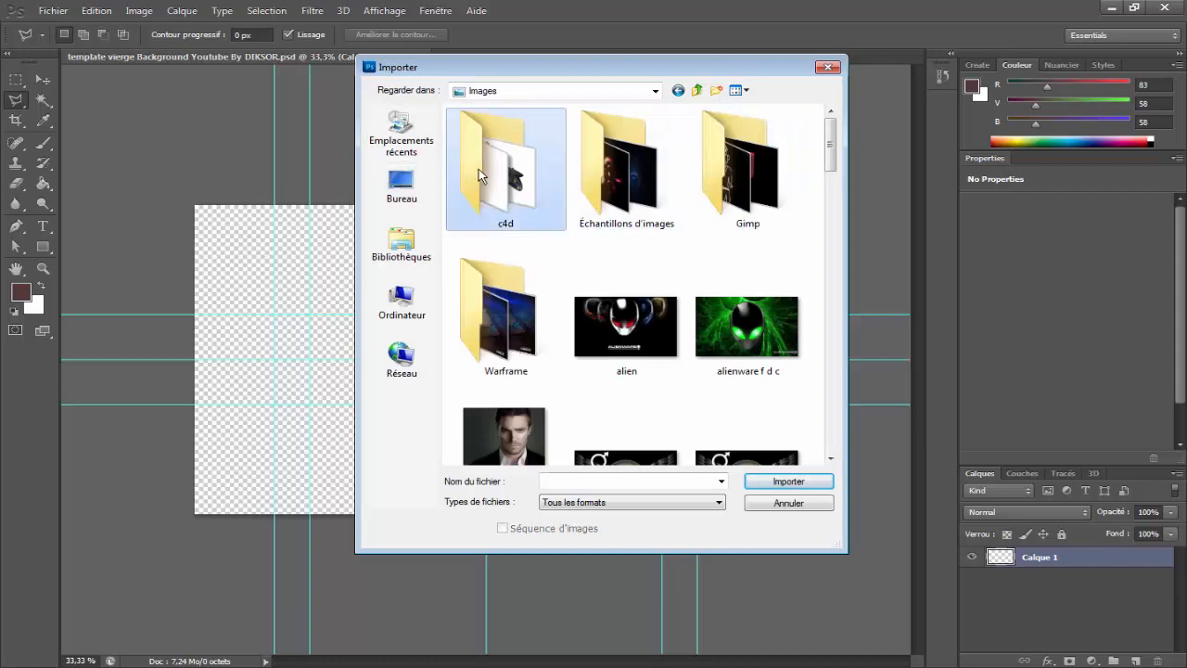
{"action": "double_click", "coordinate": [479, 169]}
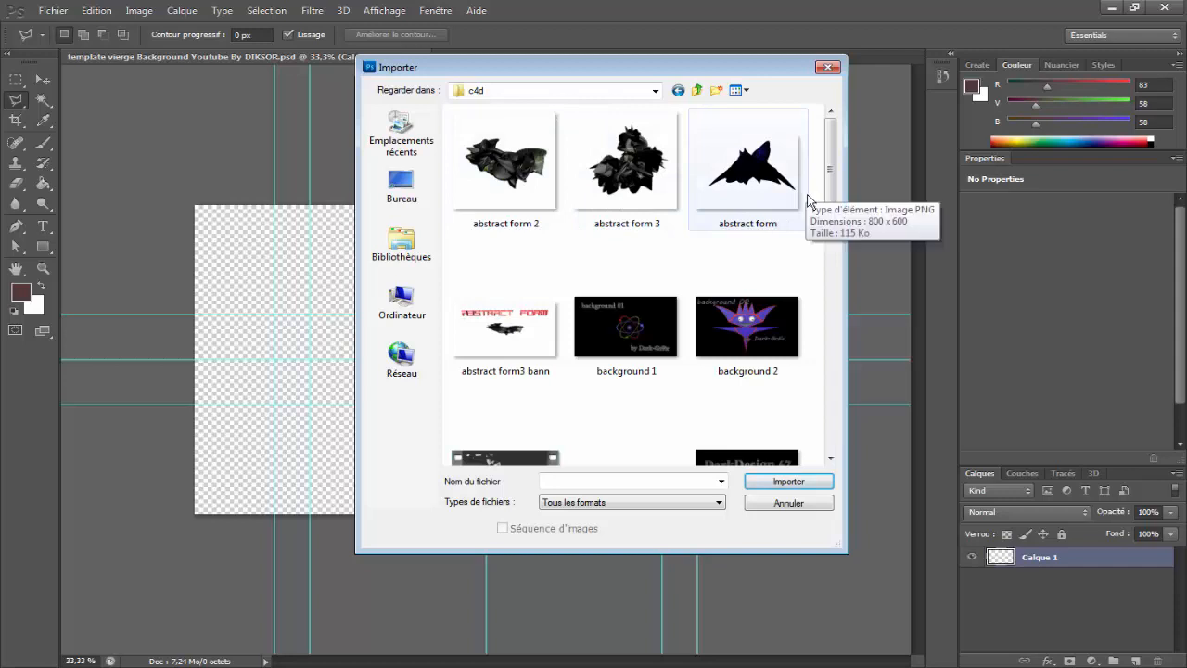
{"action": "left_click_drag", "start_coordinate": [832, 190], "coordinate": [839, 318]}
{"action": "double_click", "coordinate": [547, 208]}
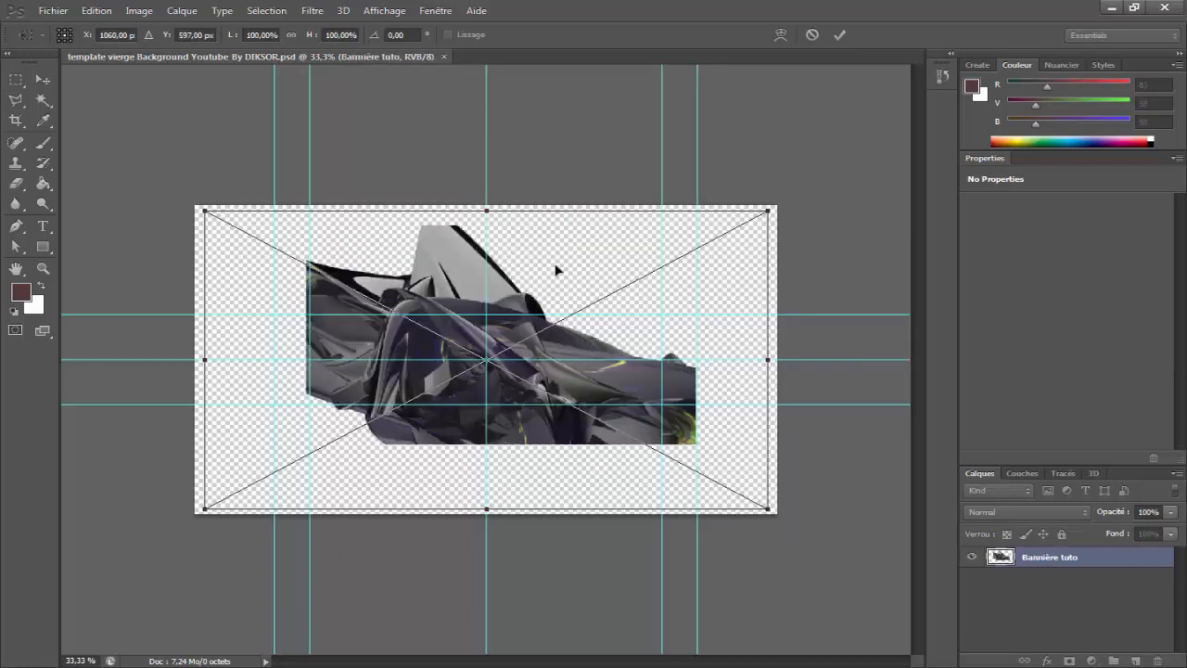
Scale the placed Bannière tuto image to about 62.5% width and 28% height within the inner vertical and outer horizontal guides, and commit it.
{"action": "left_click_drag", "start_coordinate": [203, 212], "coordinate": [518, 363]}
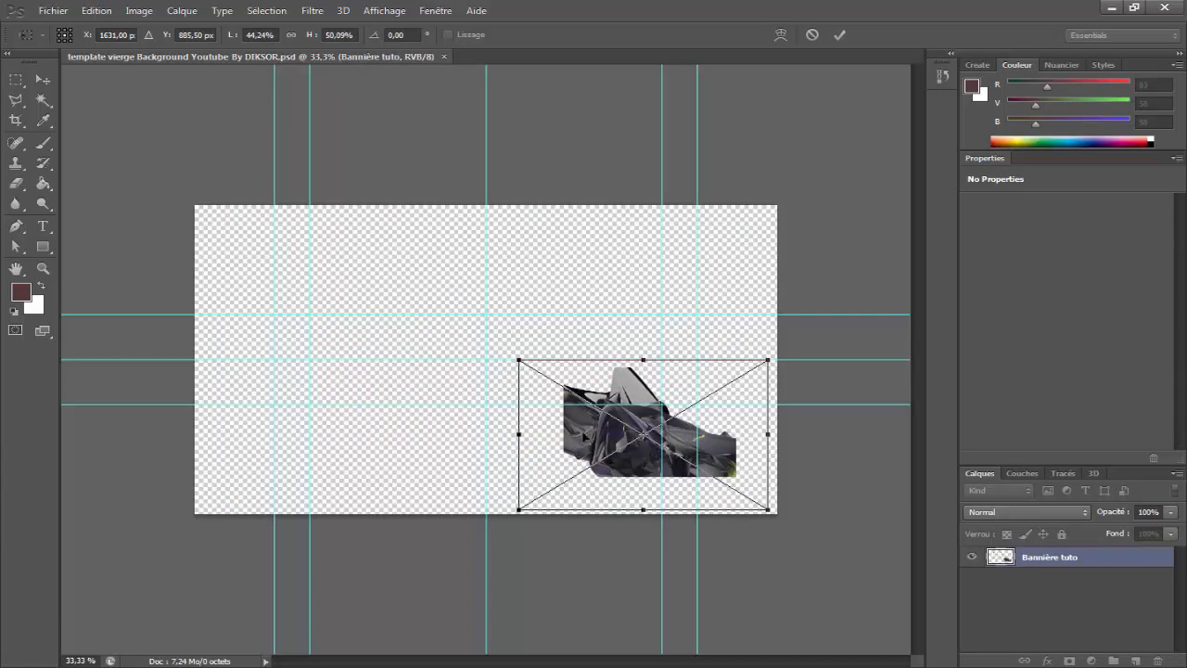
{"action": "left_click_drag", "start_coordinate": [632, 450], "coordinate": [526, 375]}
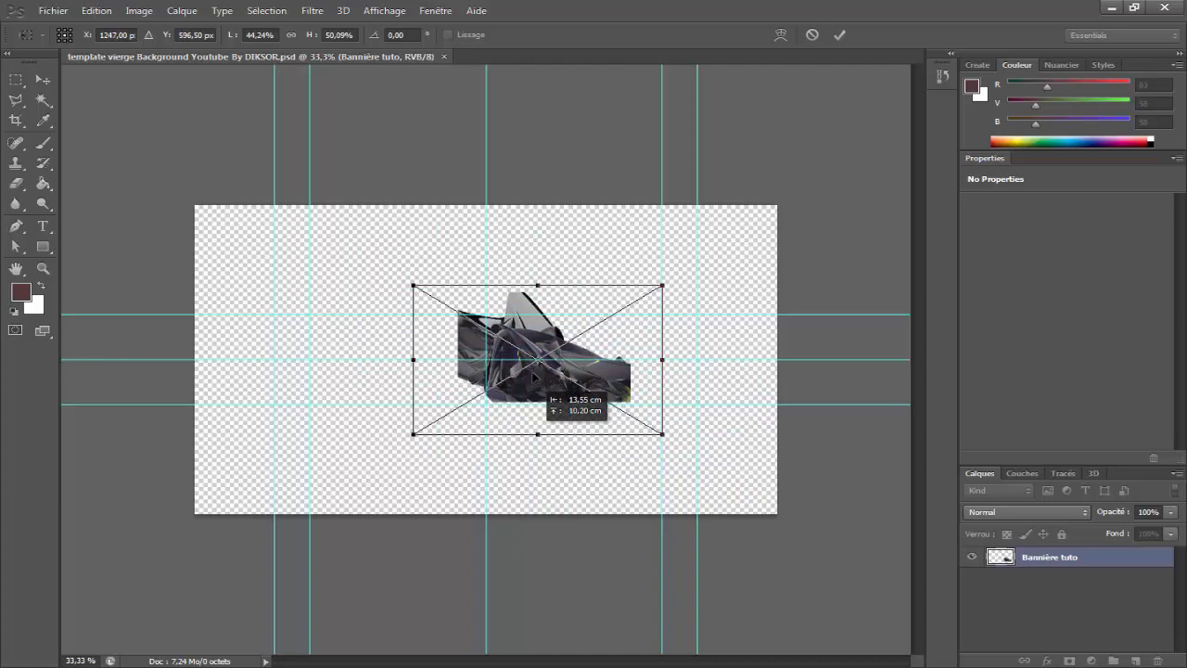
{"action": "left_click_drag", "start_coordinate": [535, 376], "coordinate": [535, 375]}
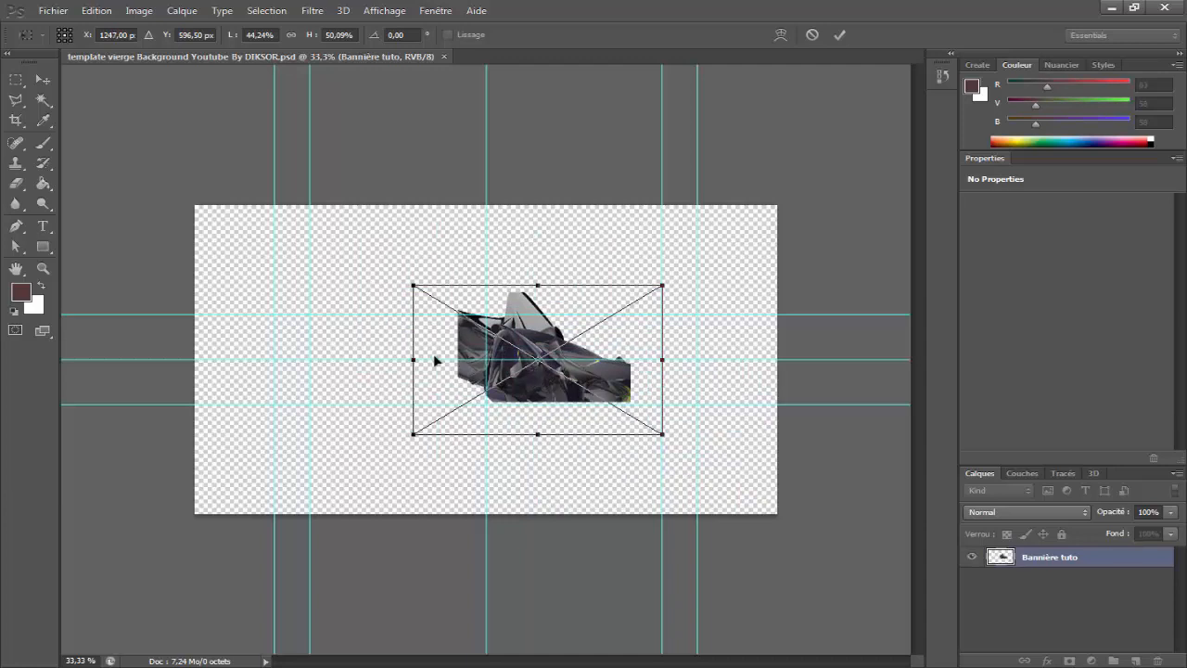
{"action": "left_click_drag", "start_coordinate": [413, 360], "coordinate": [312, 359]}
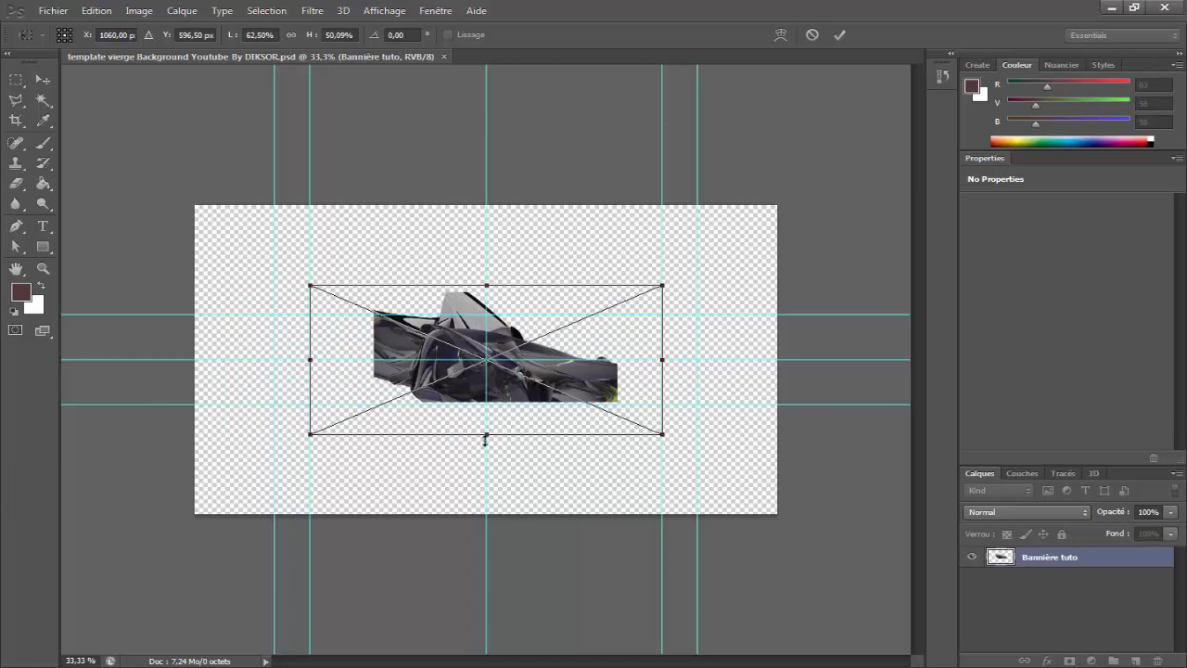
{"action": "left_click_drag", "start_coordinate": [487, 434], "coordinate": [506, 395]}
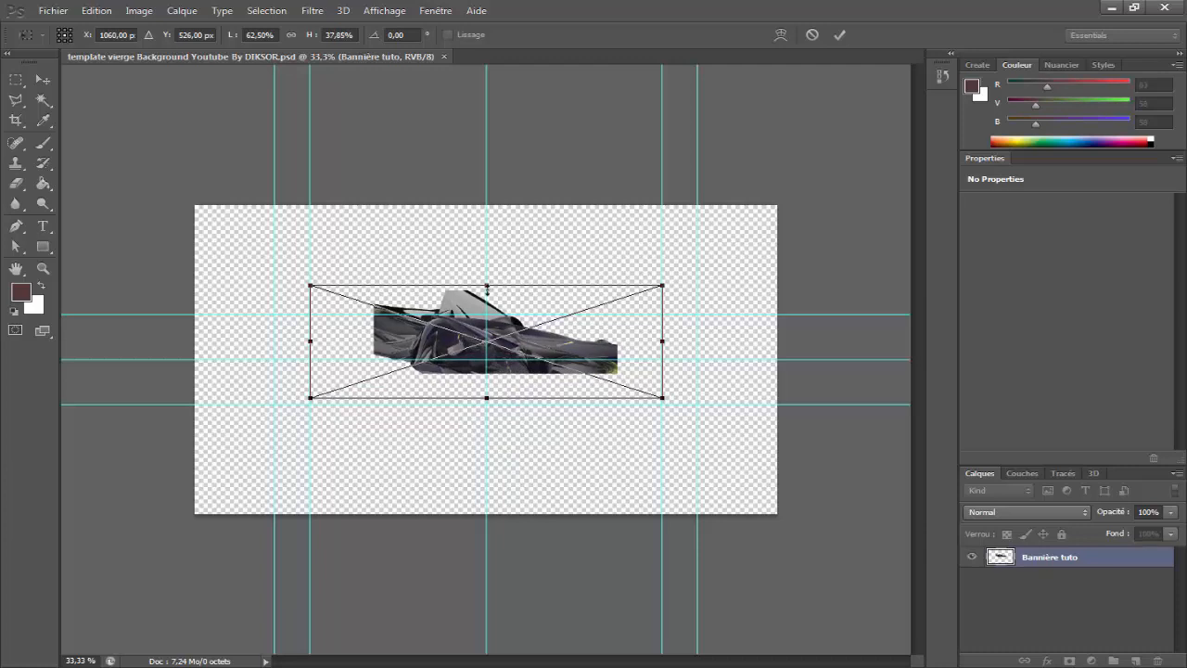
{"action": "left_click_drag", "start_coordinate": [487, 289], "coordinate": [490, 316]}
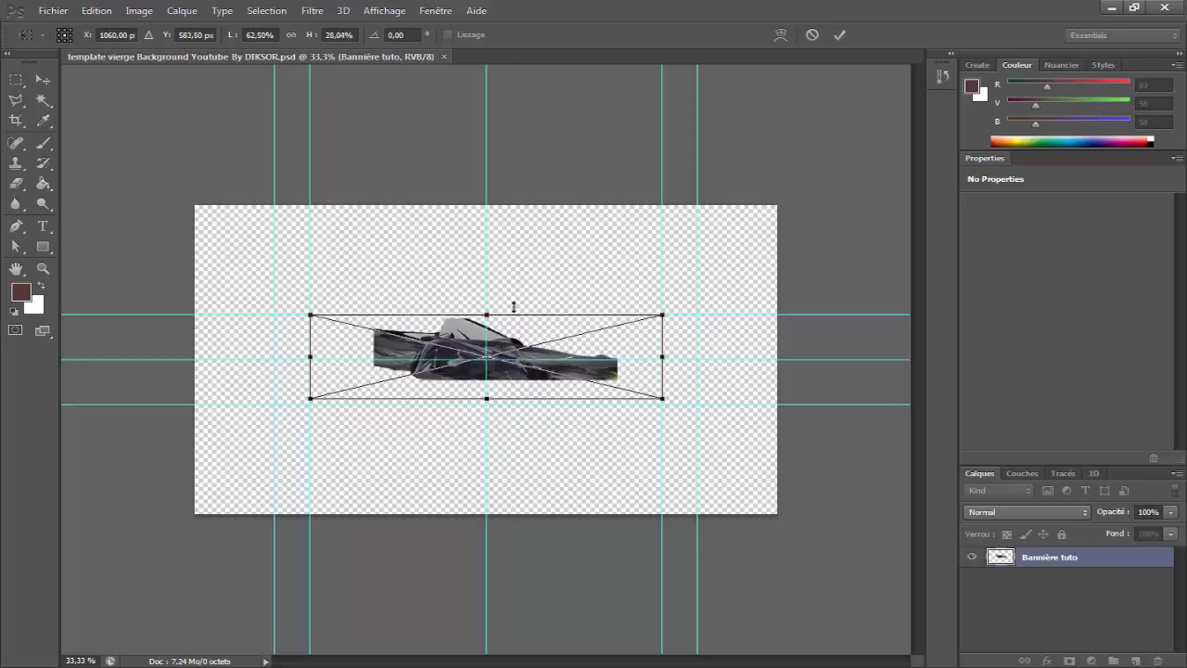
{"action": "right_click", "coordinate": [558, 381]}
{"action": "left_click", "coordinate": [614, 389]}
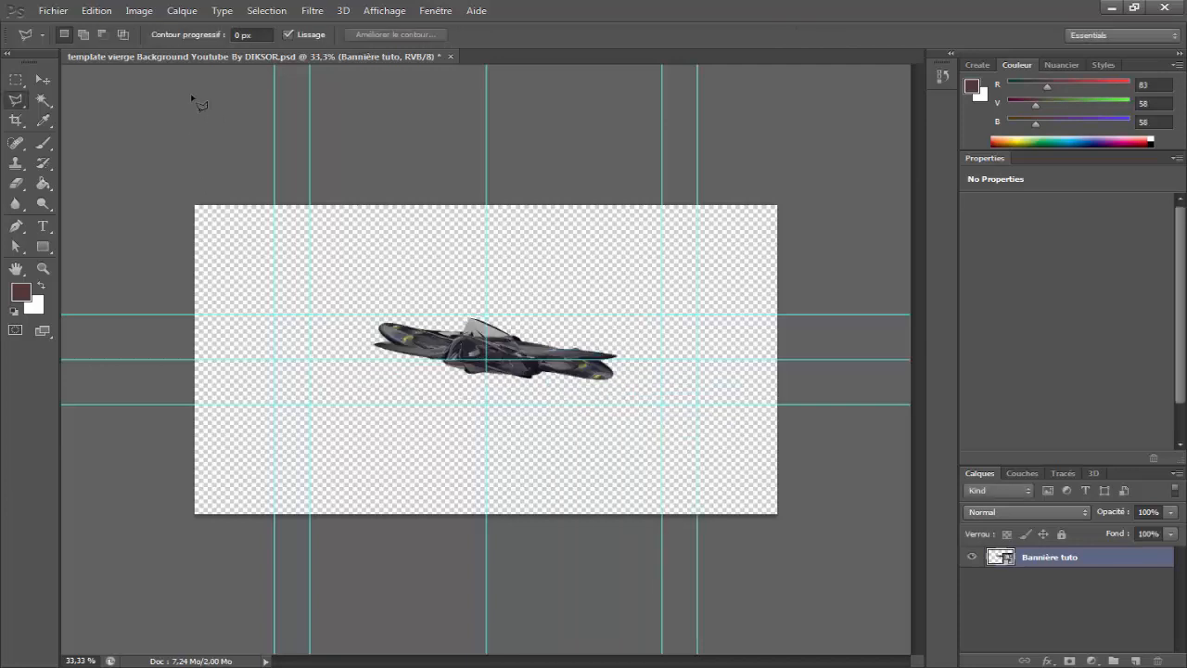
Place the text image from the c4d folder into the template.
{"action": "left_click", "coordinate": [51, 12]}
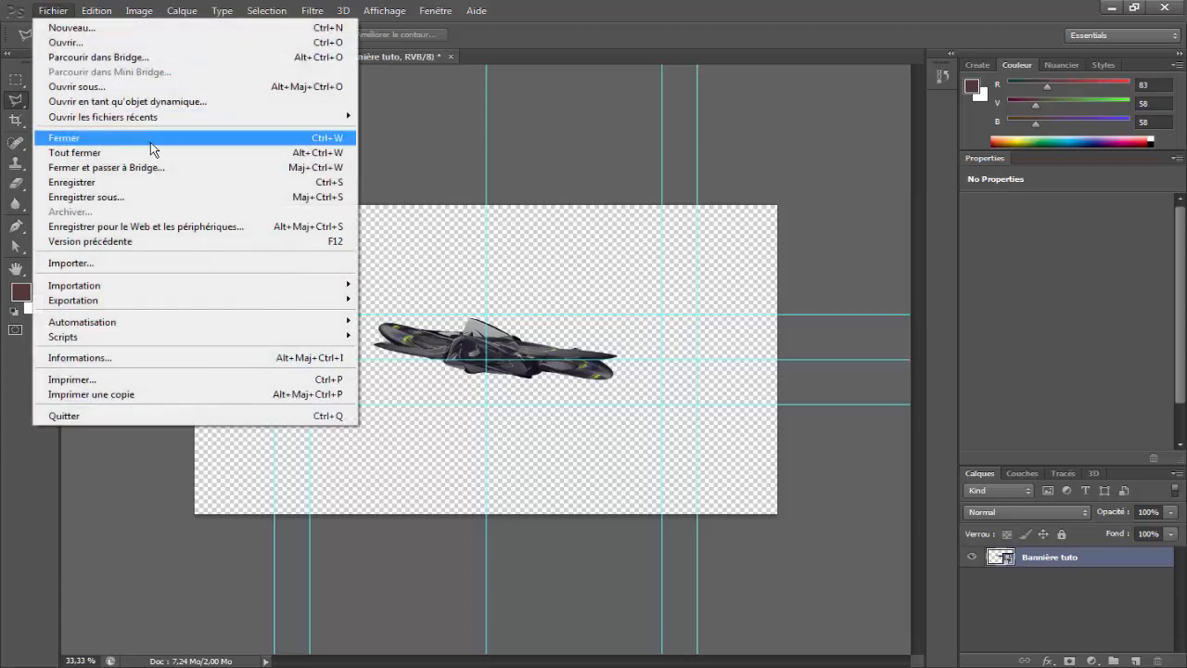
{"action": "left_click", "coordinate": [92, 264]}
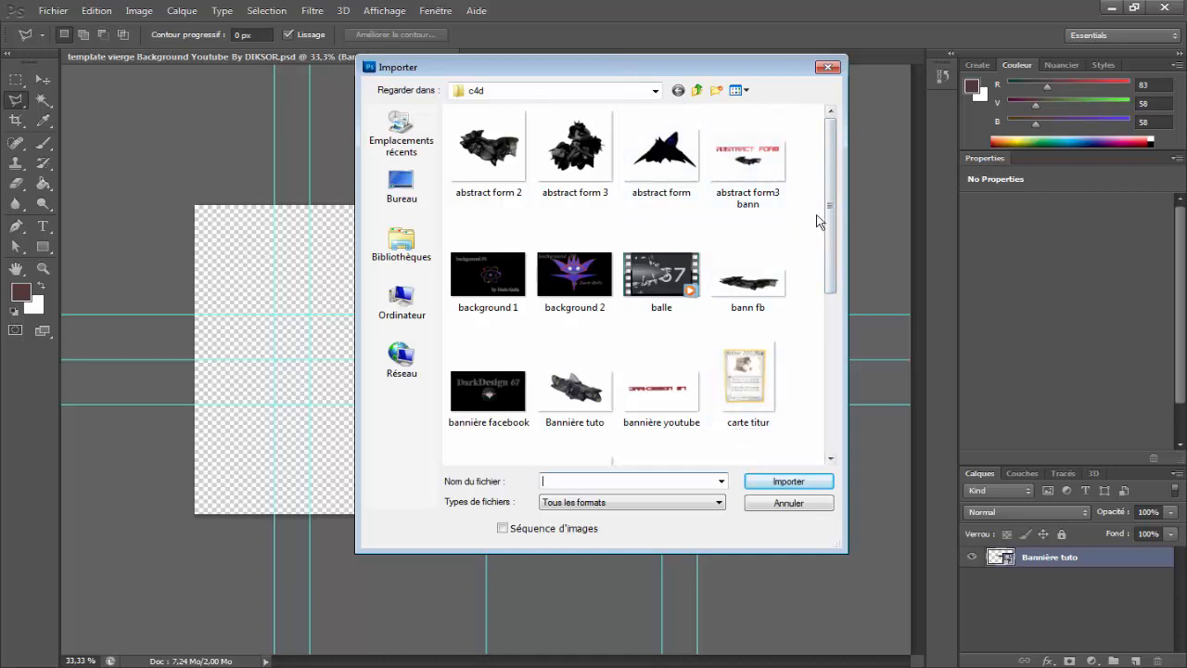
{"action": "left_click_drag", "start_coordinate": [827, 220], "coordinate": [825, 380]}
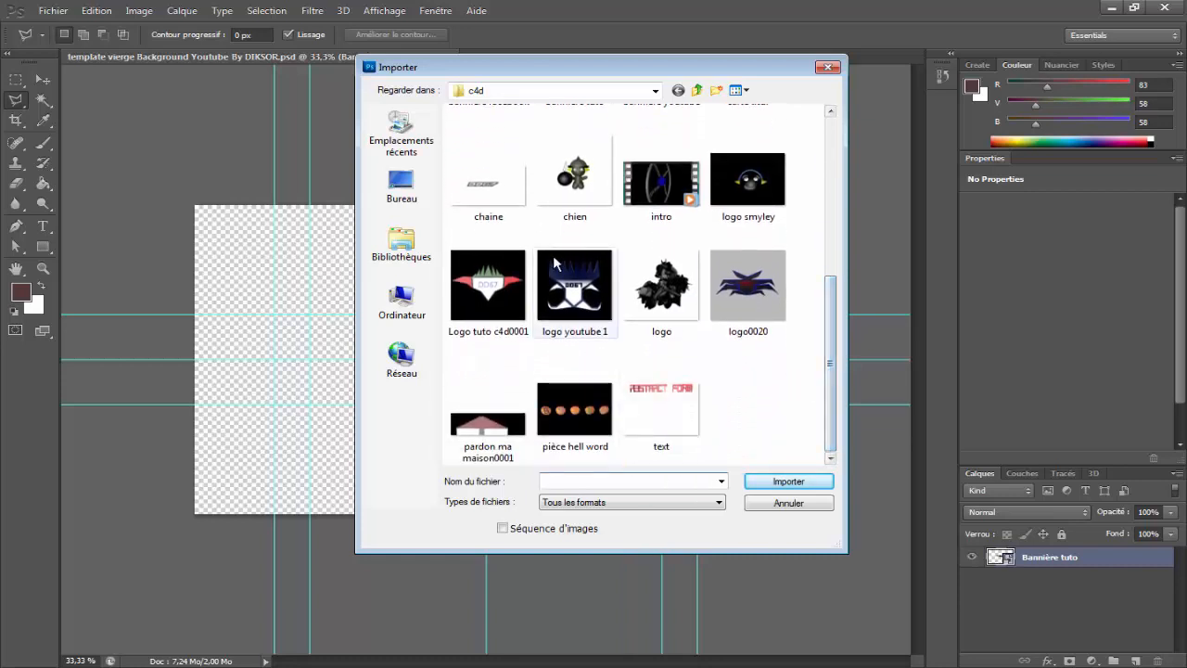
{"action": "double_click", "coordinate": [663, 384]}
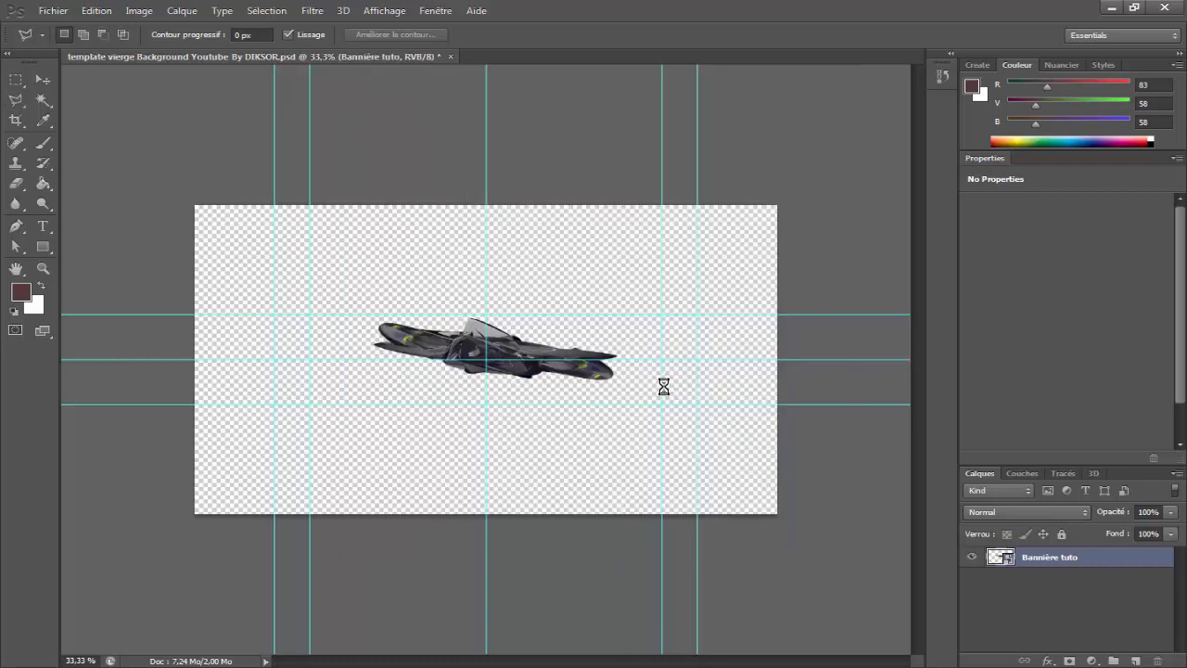
Stretch the placed text image across the full canvas width at 265% width, position the lettering above the shape, and commit it.
{"action": "left_click_drag", "start_coordinate": [509, 341], "coordinate": [357, 283]}
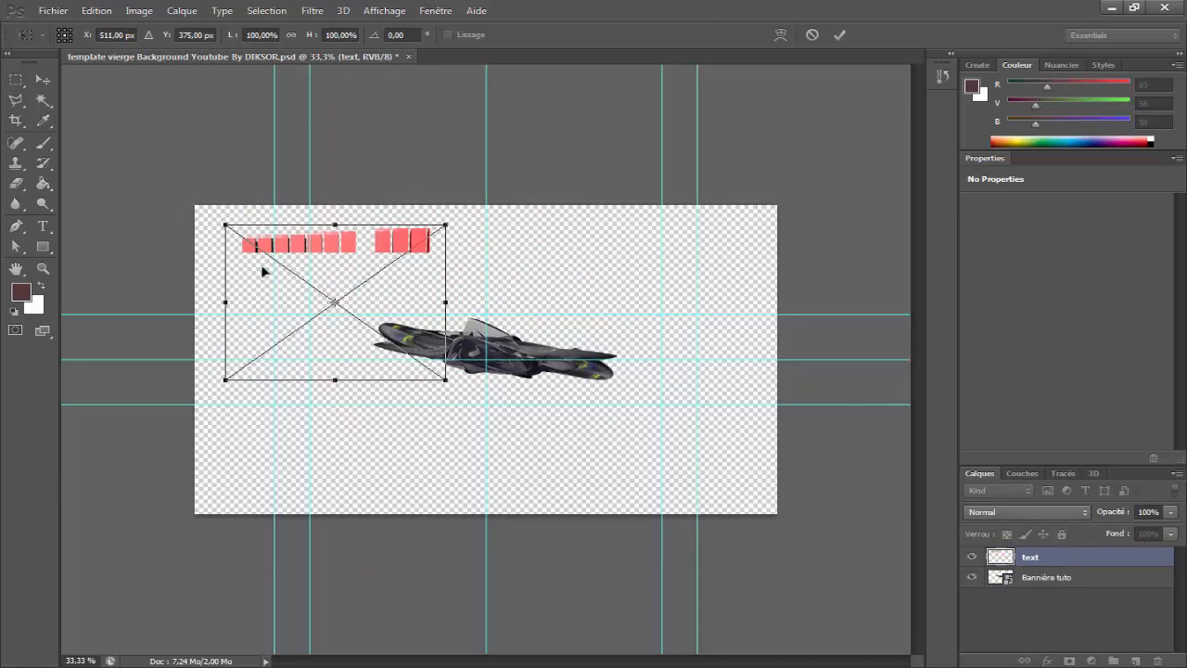
{"action": "left_click_drag", "start_coordinate": [225, 302], "coordinate": [195, 301]}
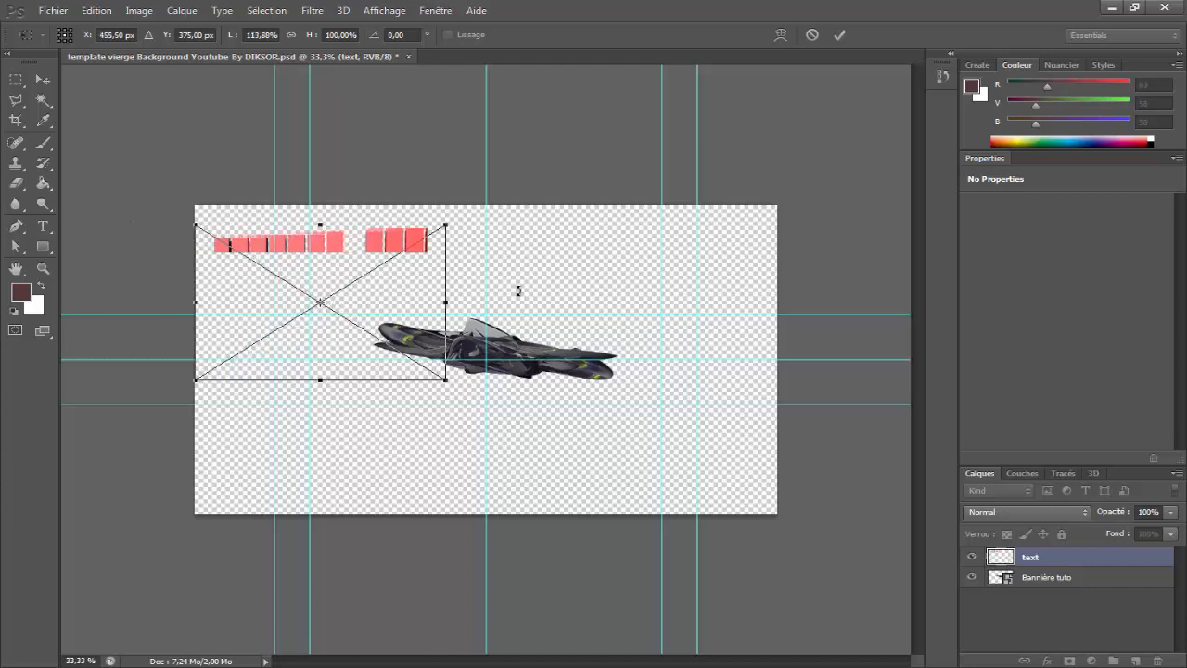
{"action": "left_click_drag", "start_coordinate": [447, 303], "coordinate": [773, 417]}
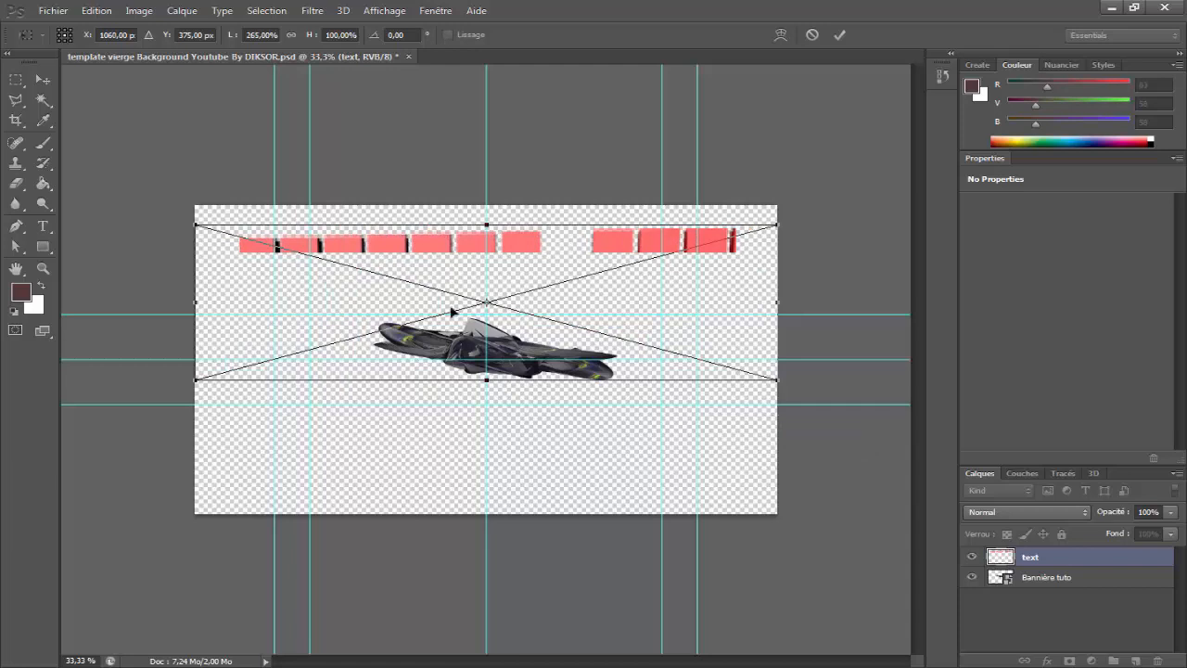
{"action": "left_click_drag", "start_coordinate": [467, 288], "coordinate": [469, 321]}
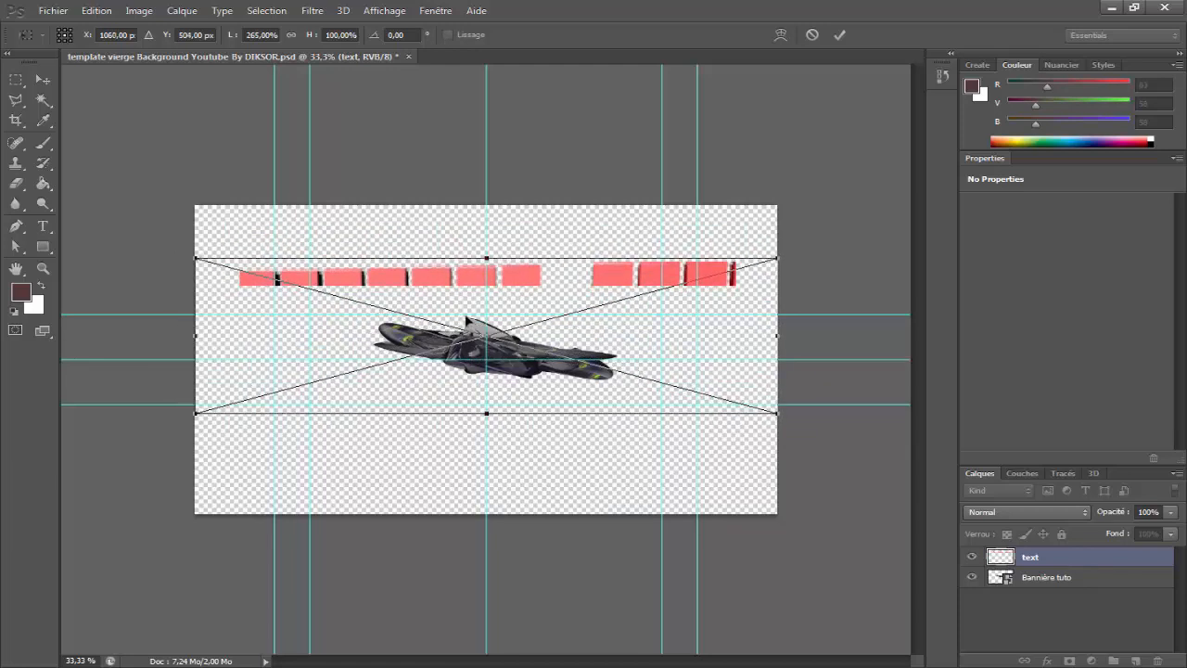
{"action": "right_click", "coordinate": [483, 308]}
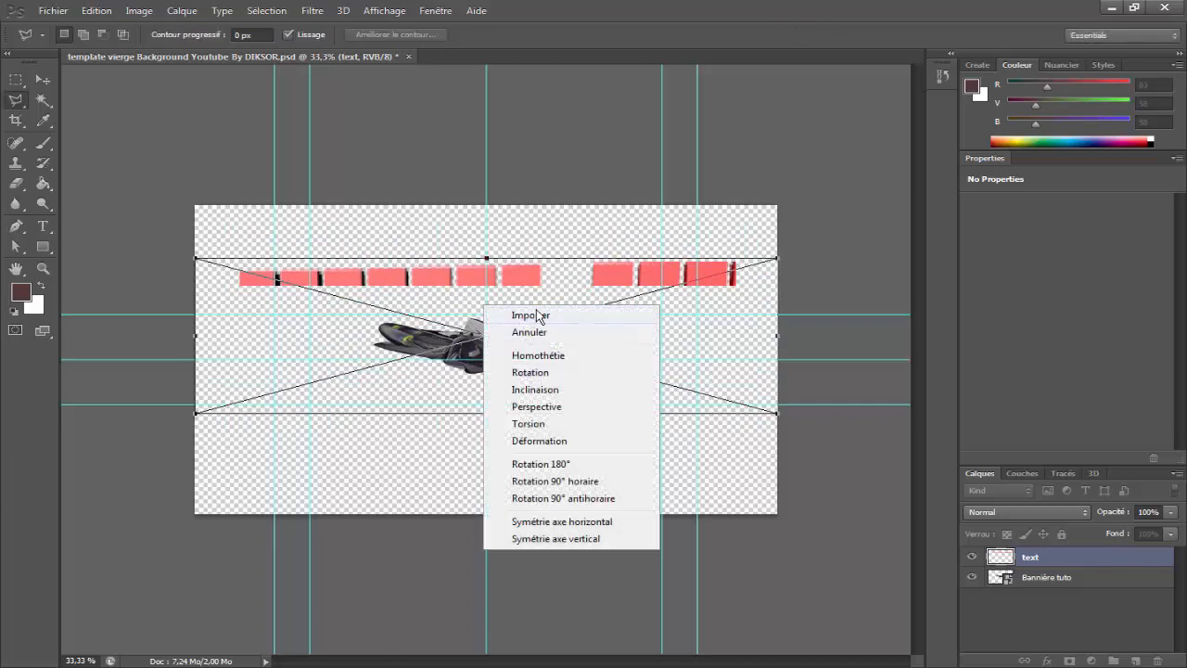
{"action": "left_click", "coordinate": [530, 316]}
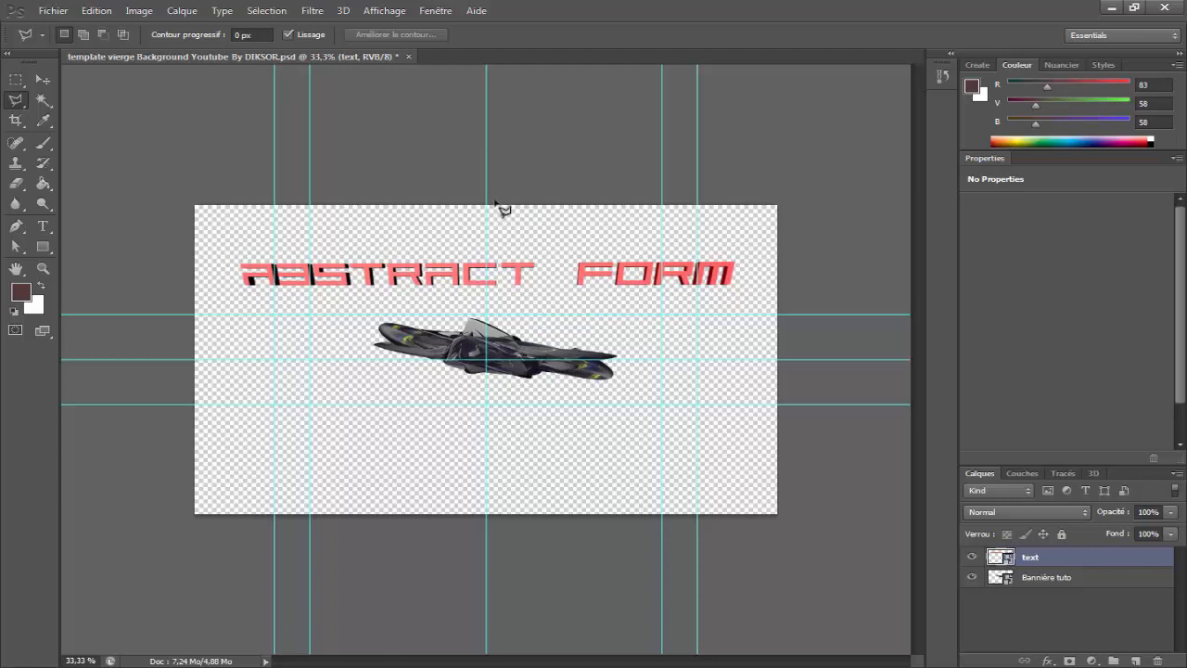
Place the kosmos image from the Images library into the template.
{"action": "left_click", "coordinate": [52, 11]}
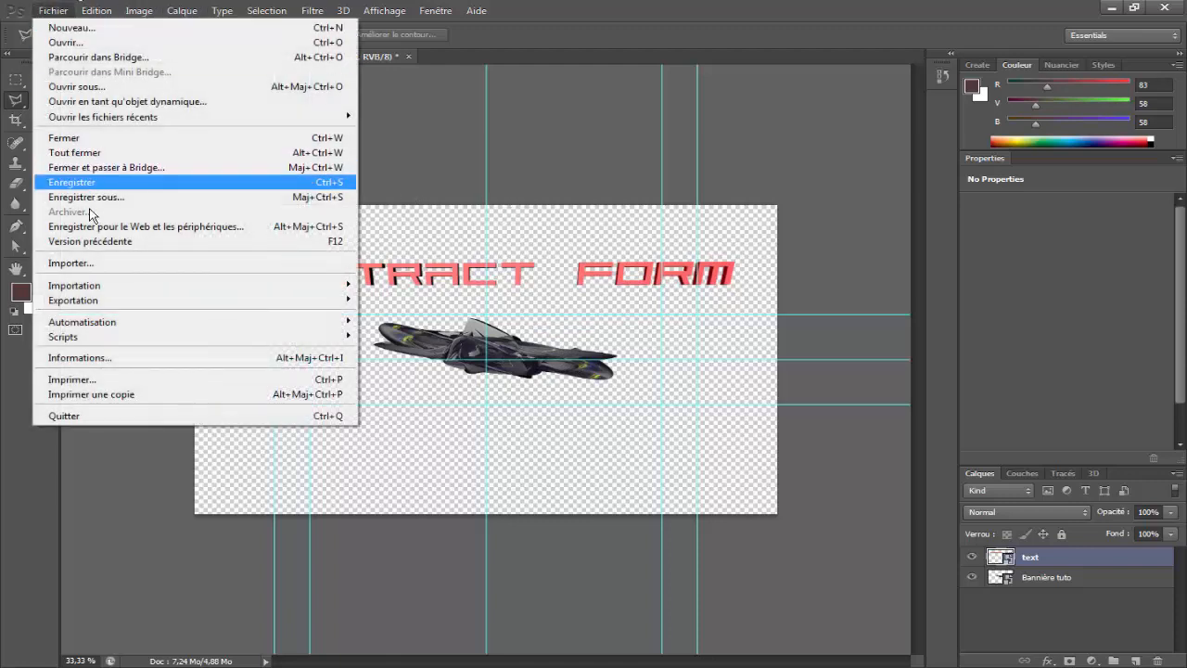
{"action": "left_click", "coordinate": [90, 264]}
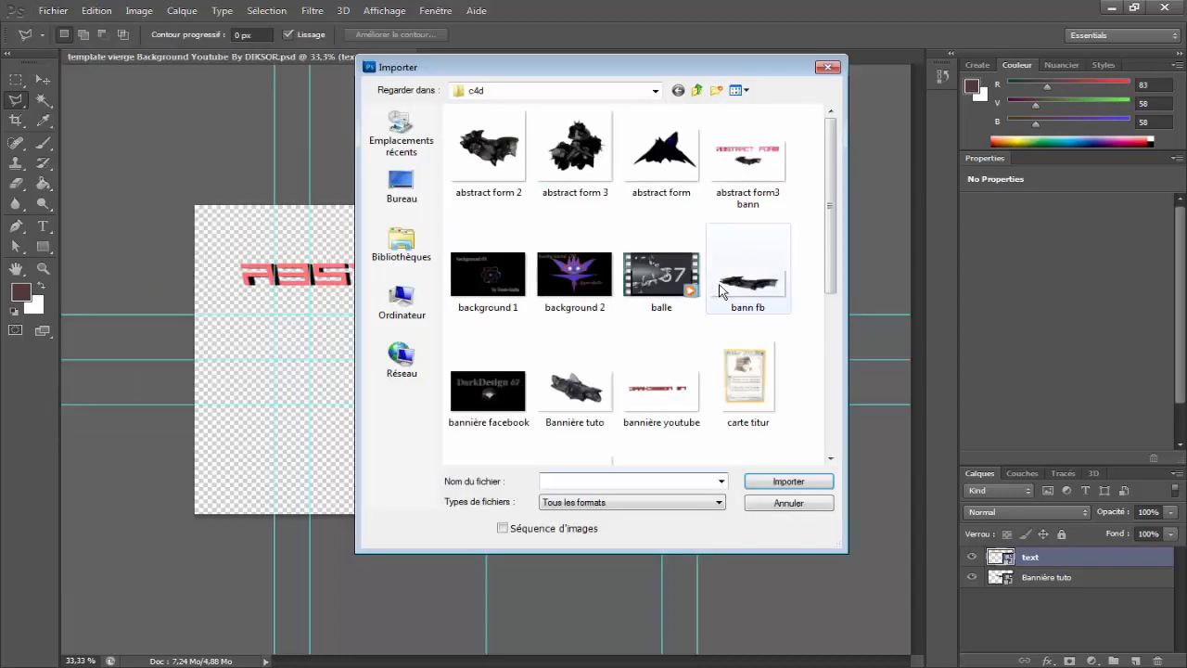
{"action": "left_click_drag", "start_coordinate": [830, 202], "coordinate": [830, 116]}
{"action": "left_click", "coordinate": [395, 195]}
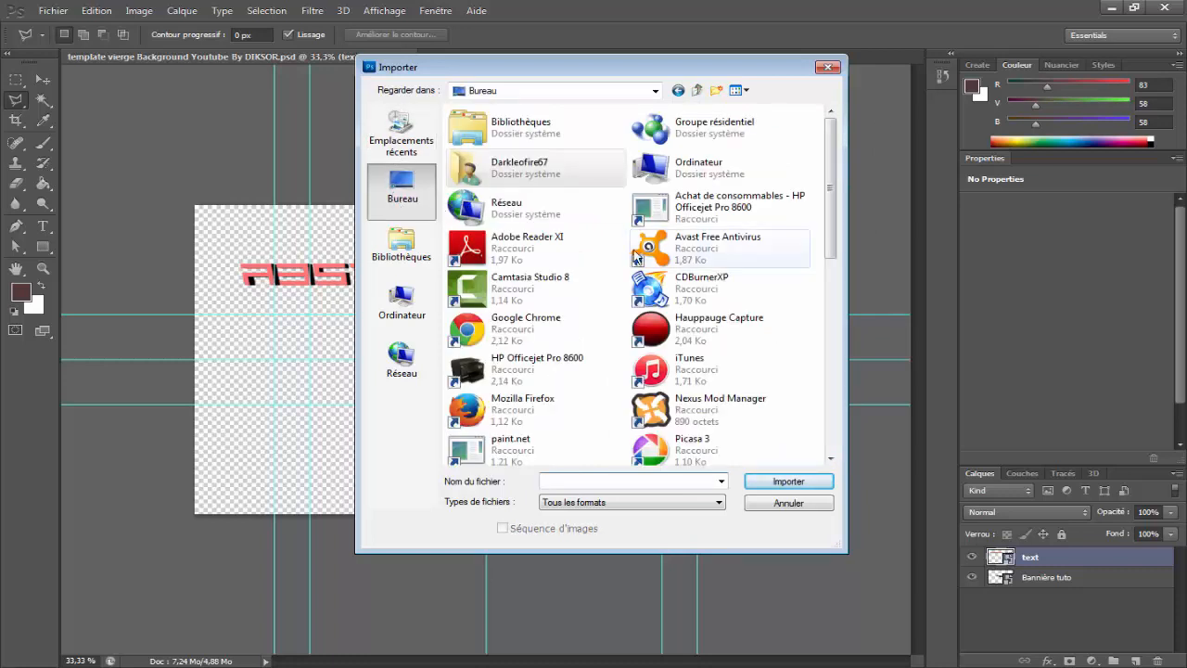
{"action": "left_click", "coordinate": [400, 245]}
{"action": "double_click", "coordinate": [691, 139]}
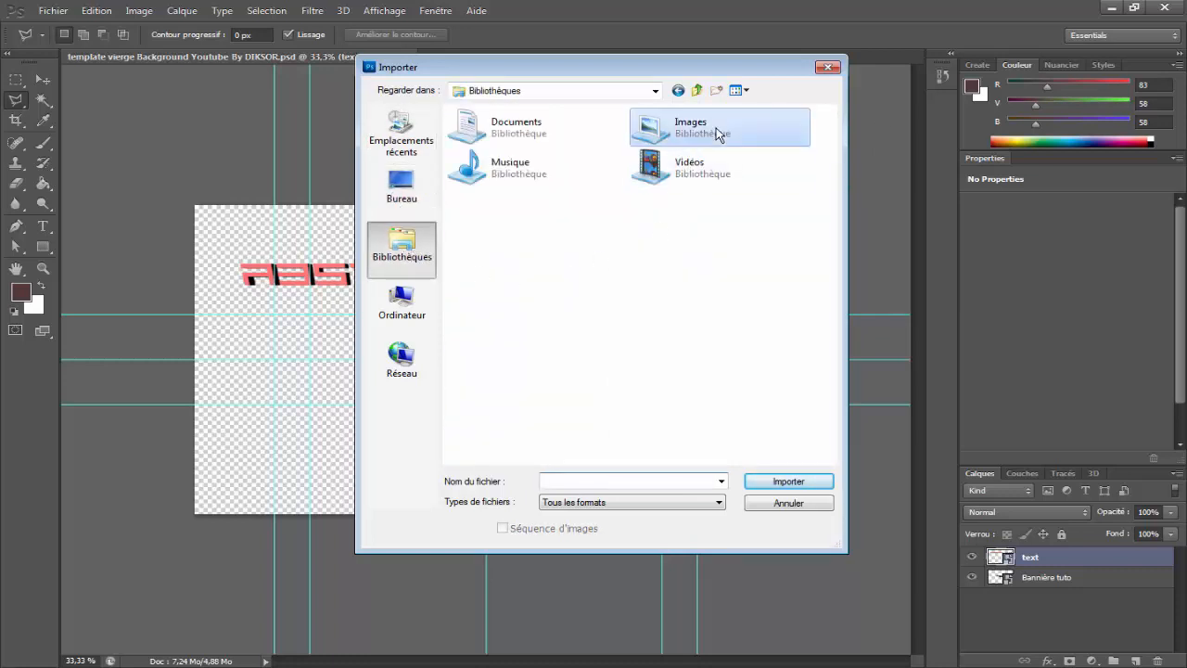
{"action": "left_click_drag", "start_coordinate": [832, 157], "coordinate": [817, 314]}
{"action": "double_click", "coordinate": [748, 200]}
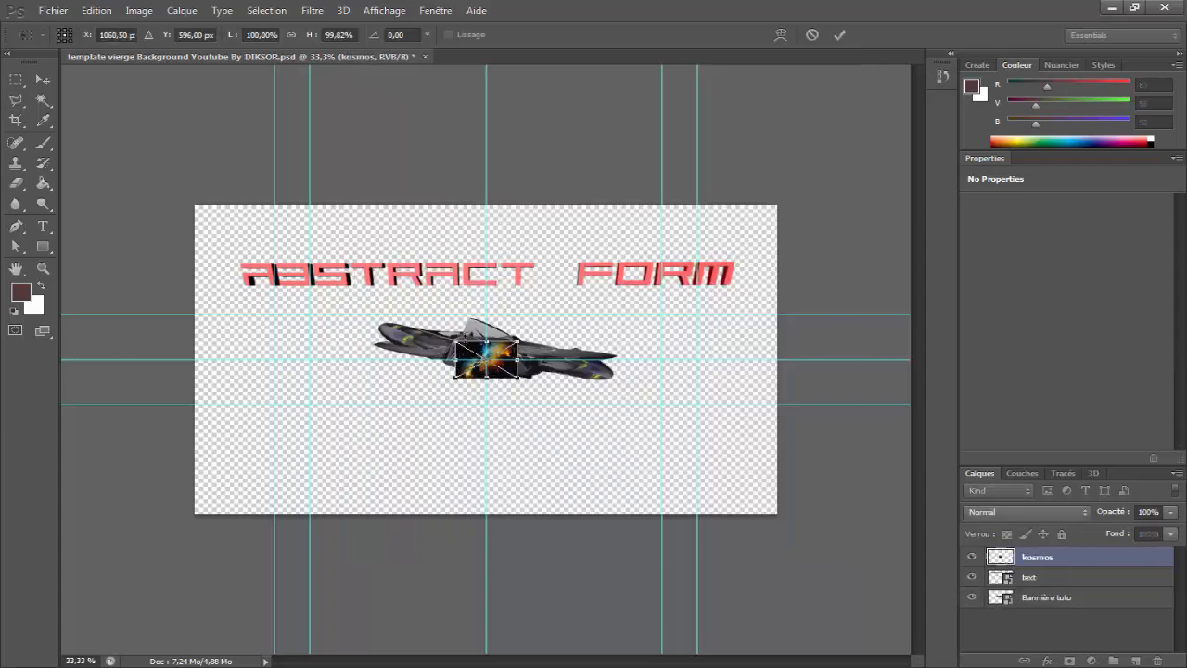
Stretch the kosmos image to cover the whole canvas, and commit the placement.
{"action": "left_click_drag", "start_coordinate": [455, 342], "coordinate": [203, 215]}
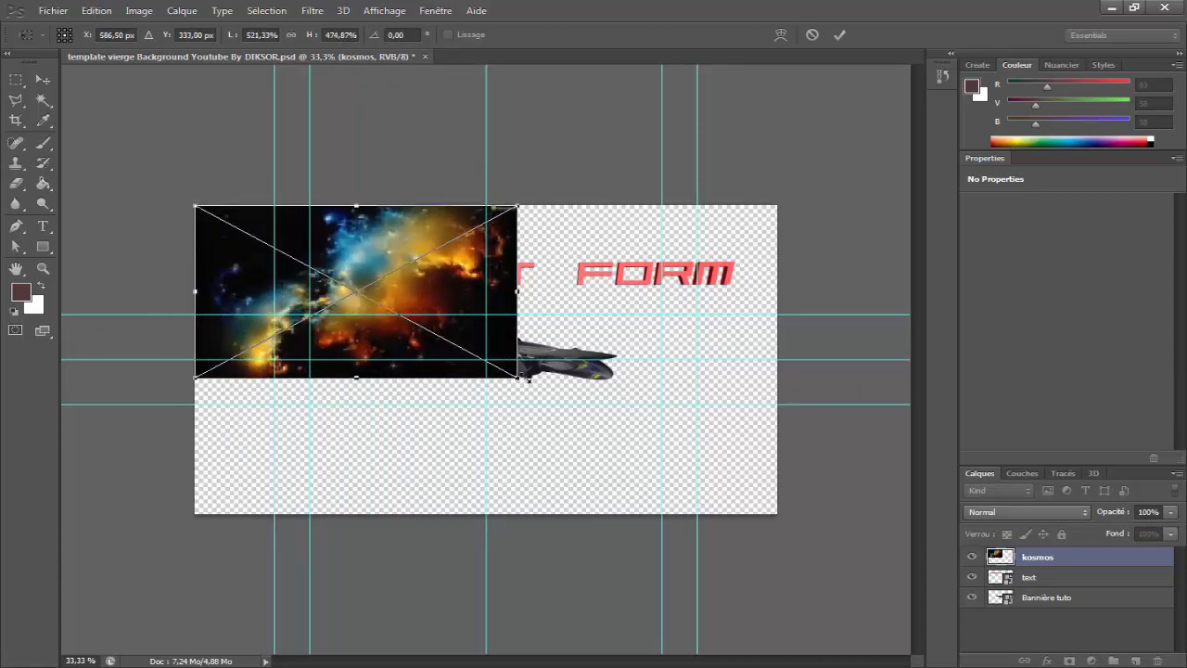
{"action": "left_click_drag", "start_coordinate": [551, 390], "coordinate": [786, 516]}
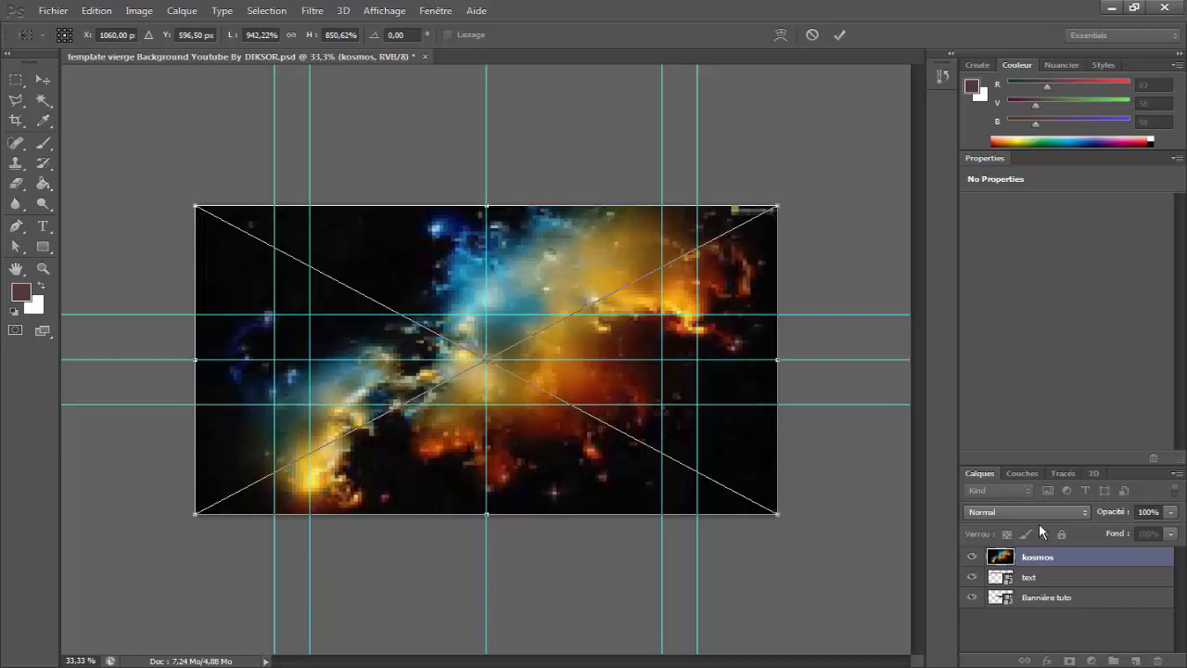
{"action": "right_click", "coordinate": [677, 441]}
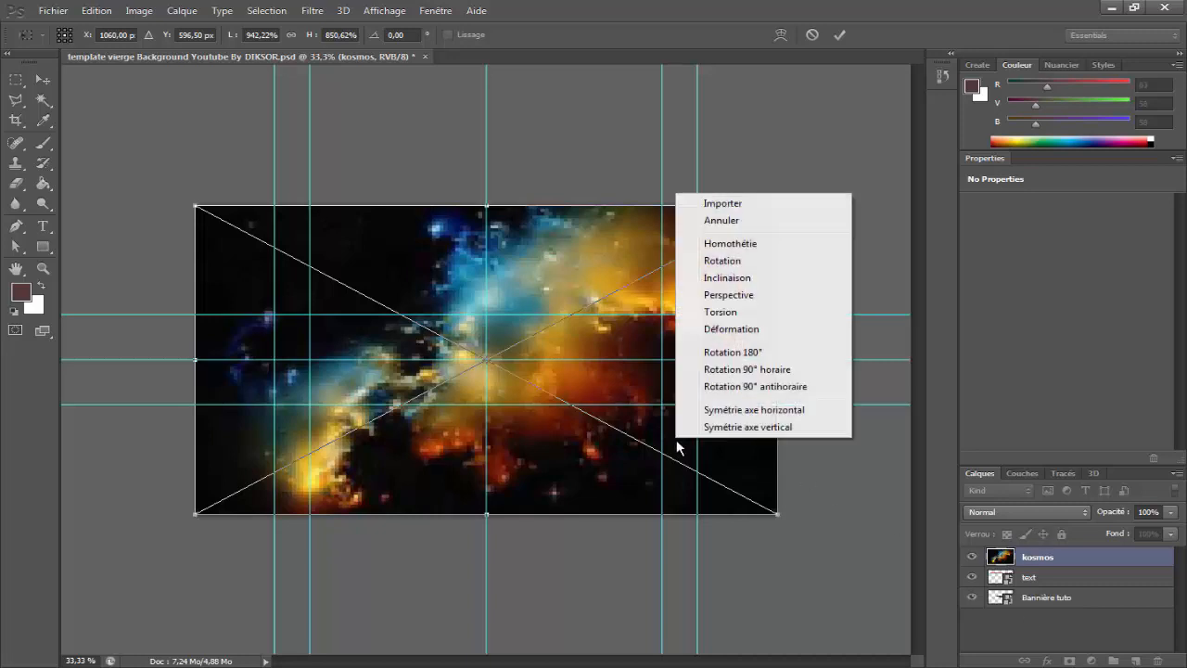
{"action": "left_click", "coordinate": [738, 202]}
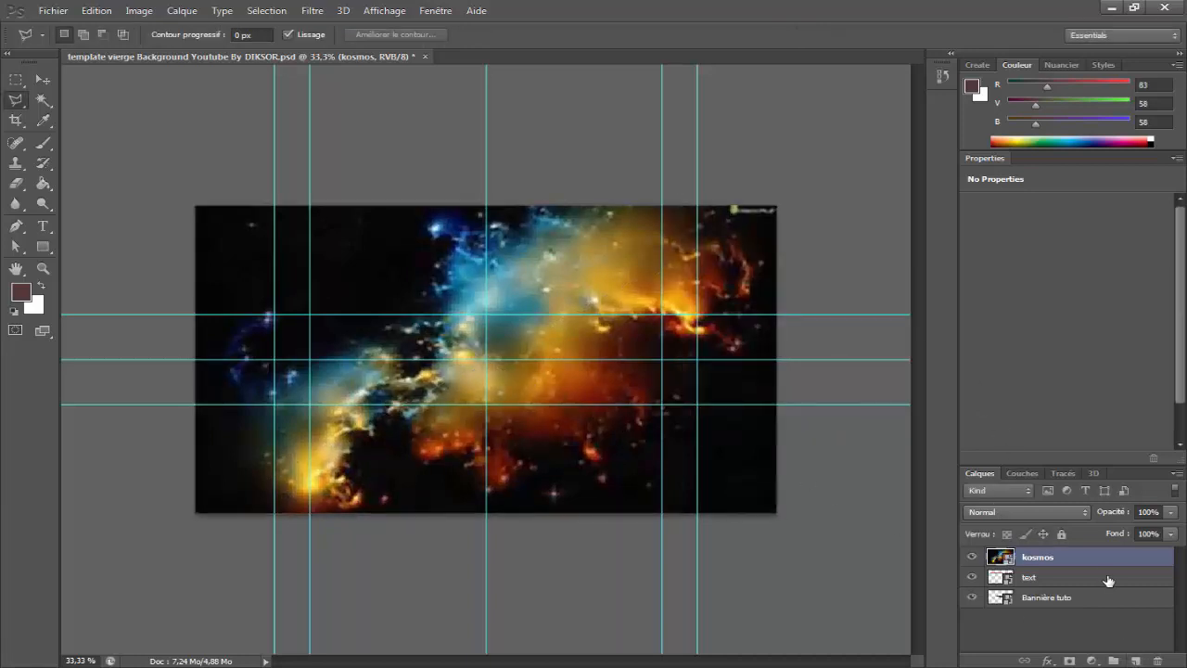
Move the kosmos layer beneath the Bannière tuto layer, and delete it.
{"action": "left_click_drag", "start_coordinate": [1106, 563], "coordinate": [1087, 624]}
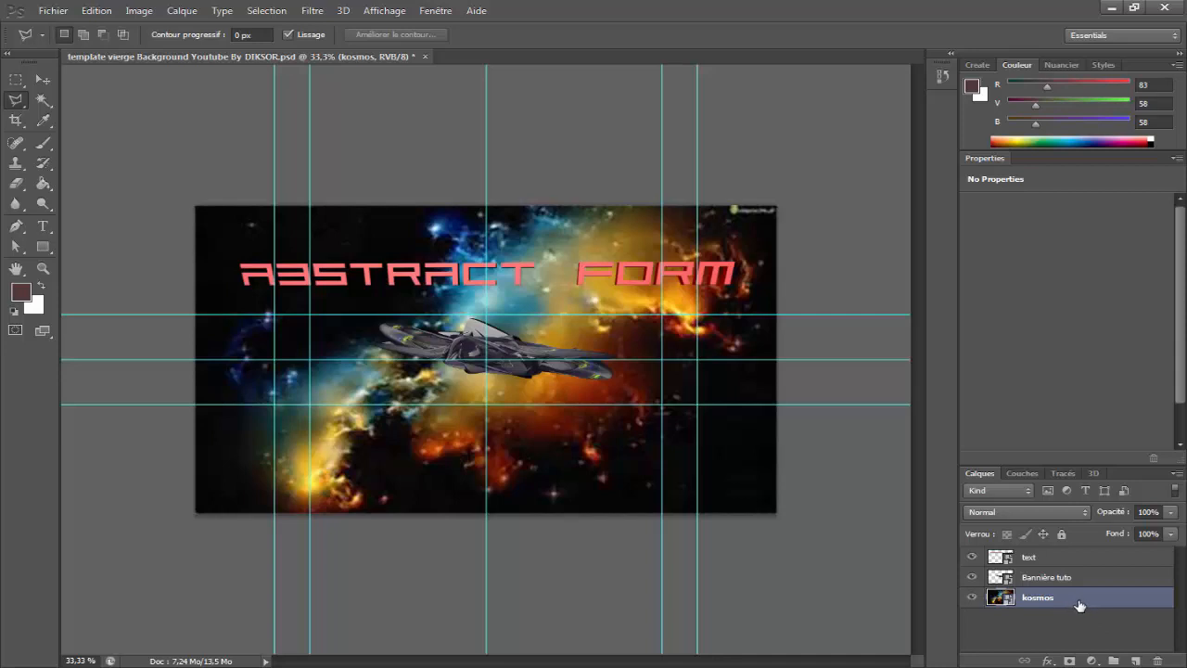
{"action": "key", "text": "Delete"}
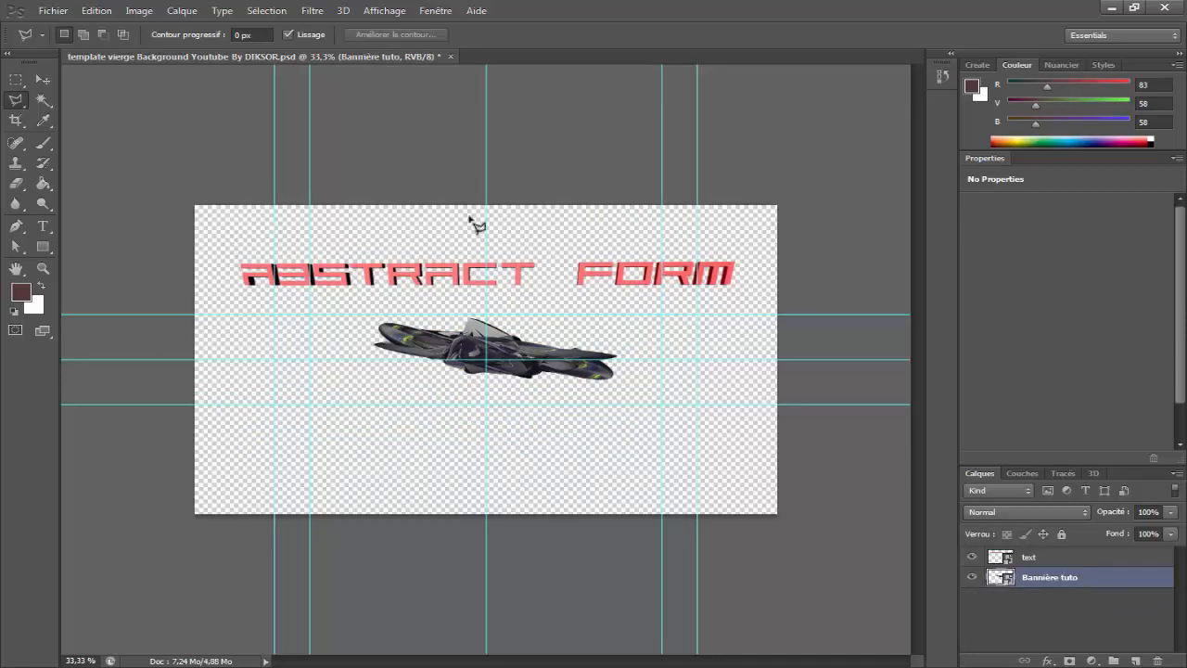
Outline the area around the ABSTRACT FORM lettering and the shape with the Polygonal Lasso, and clear the selection.
{"action": "left_click", "coordinate": [745, 245]}
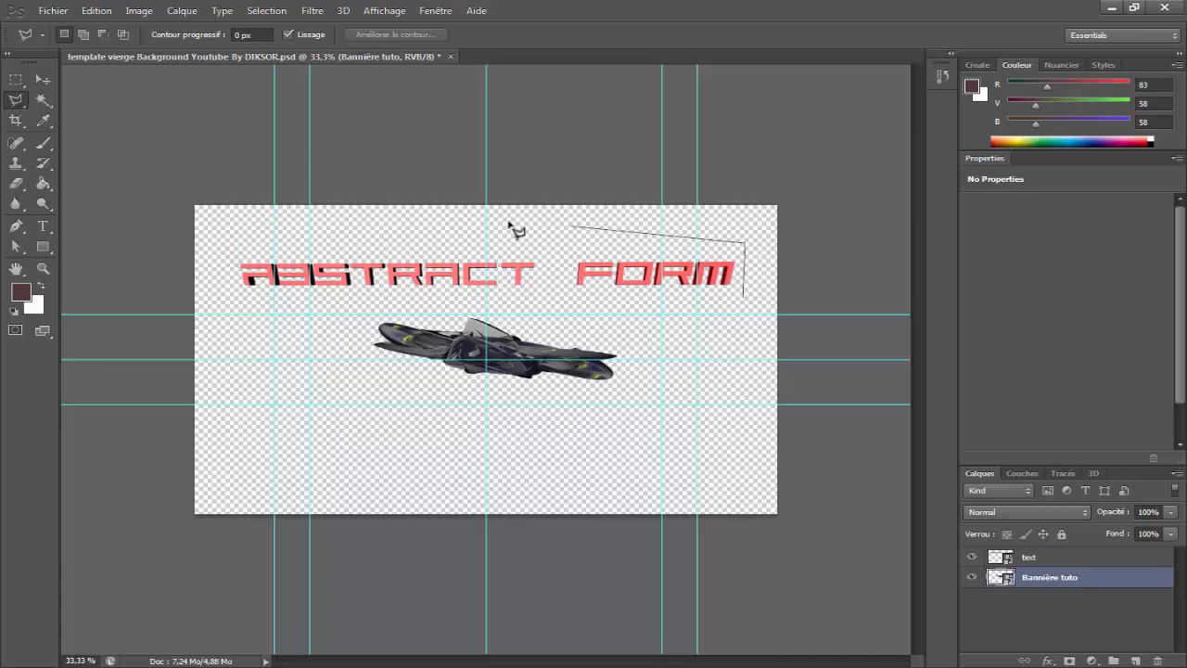
{"action": "left_click", "coordinate": [236, 244]}
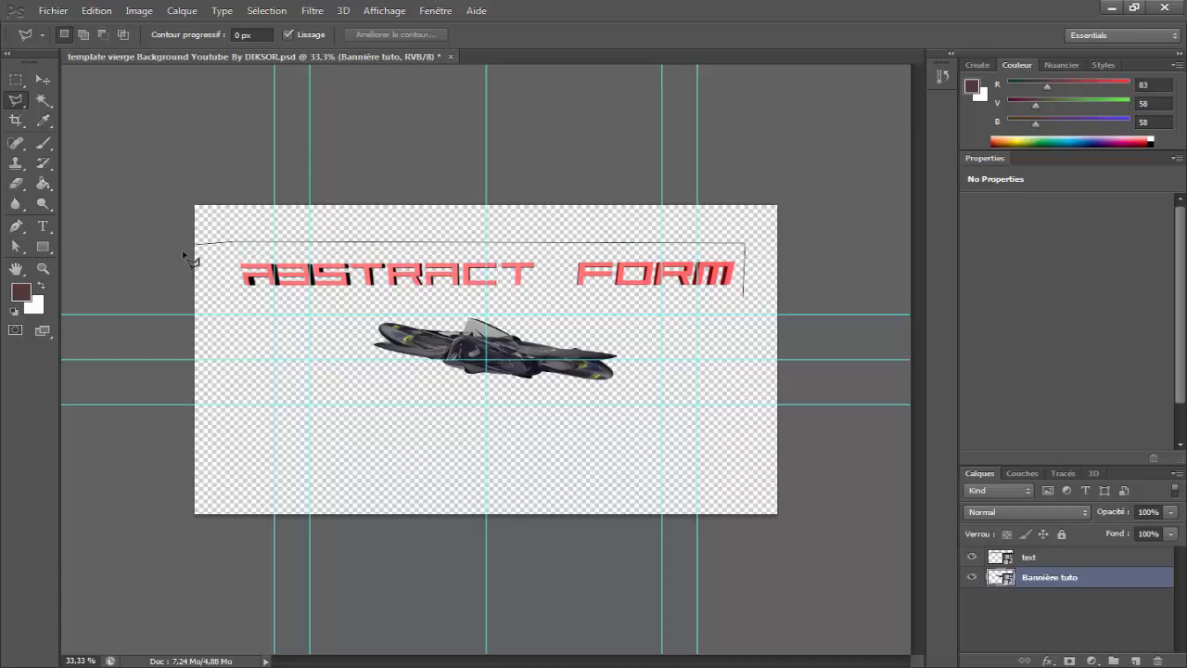
{"action": "left_click", "coordinate": [224, 366]}
{"action": "left_click", "coordinate": [410, 425]}
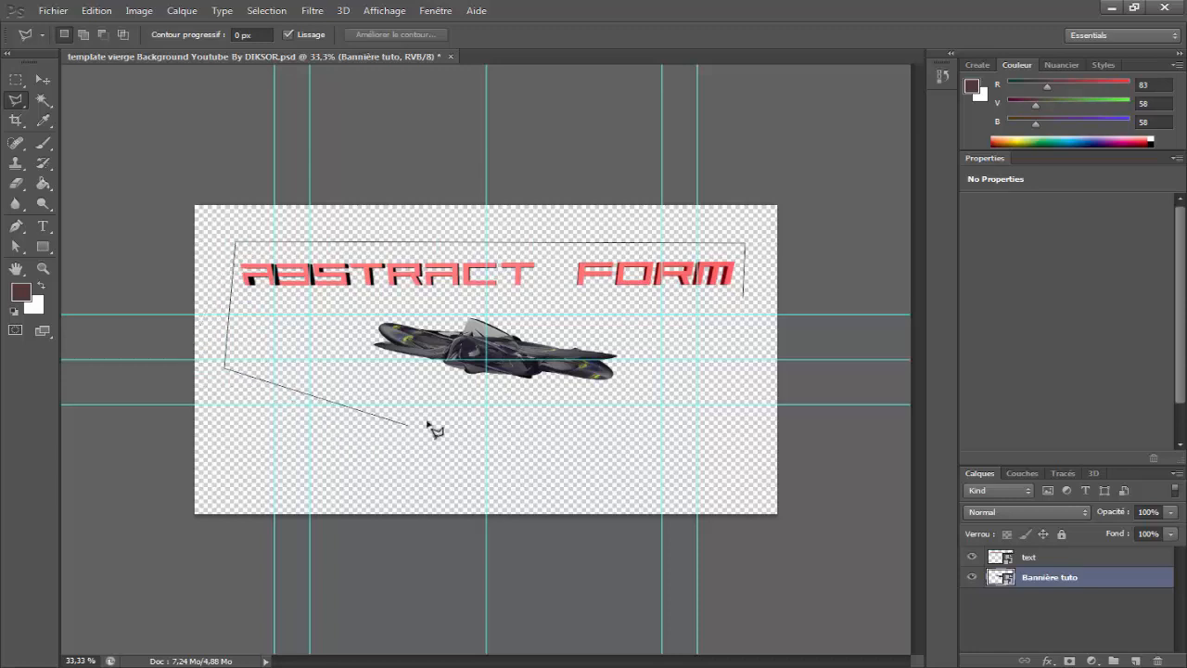
{"action": "left_click", "coordinate": [680, 405]}
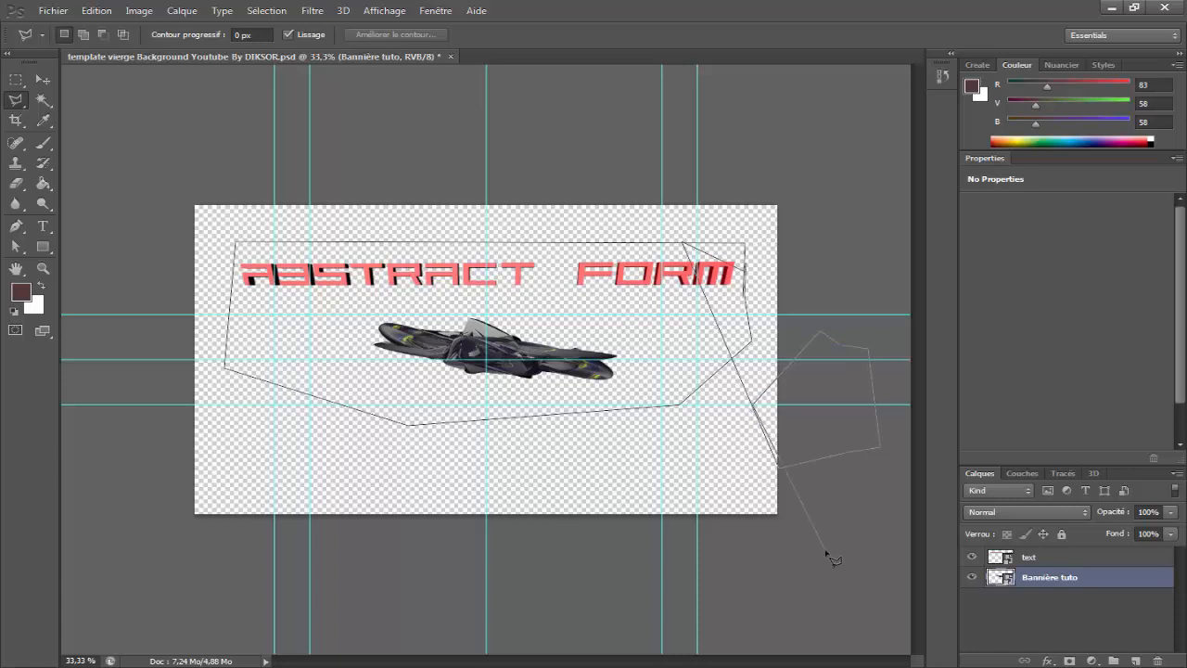
{"action": "left_click", "coordinate": [793, 363]}
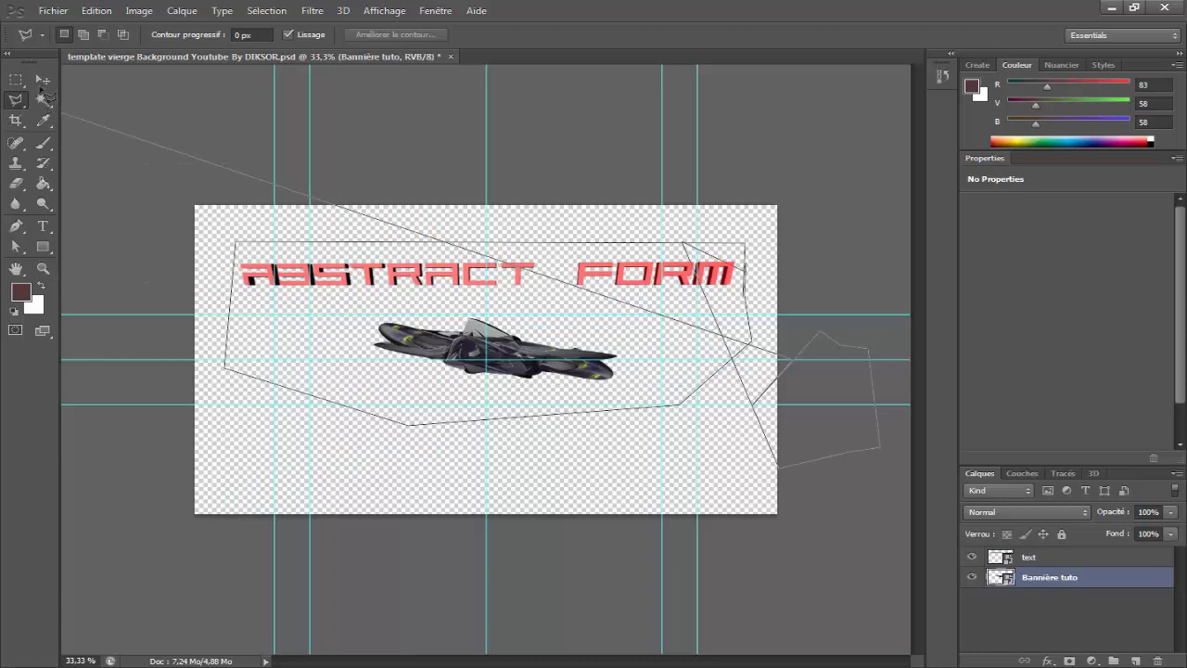
{"action": "left_click", "coordinate": [42, 91]}
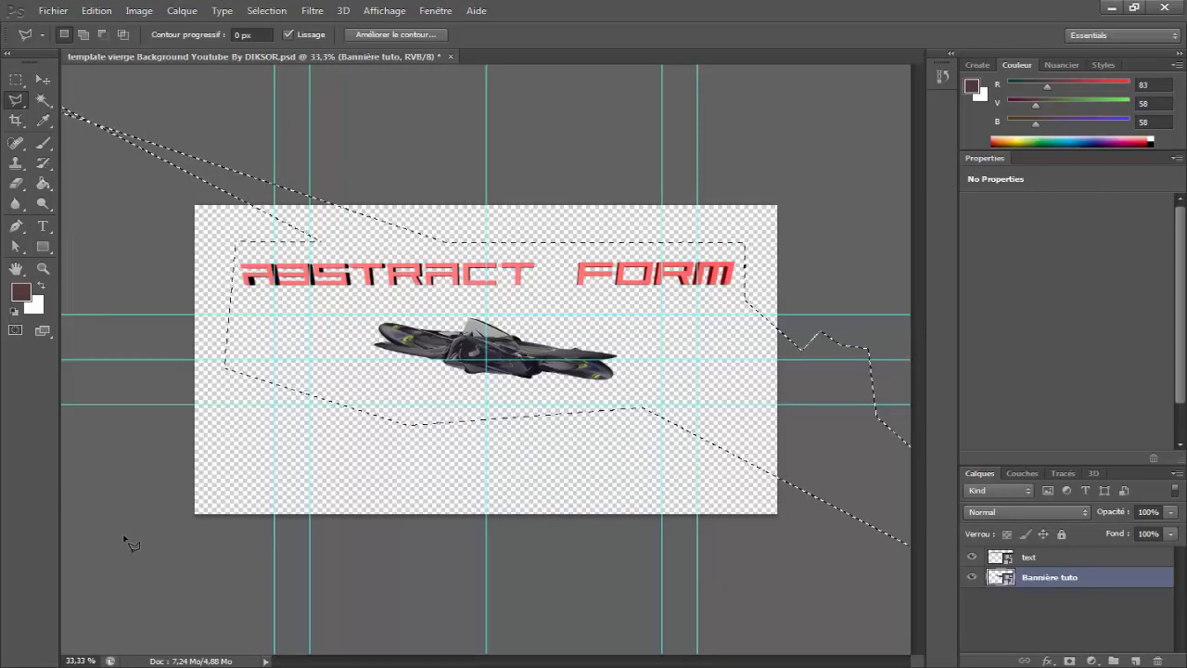
{"action": "key", "text": "Escape"}
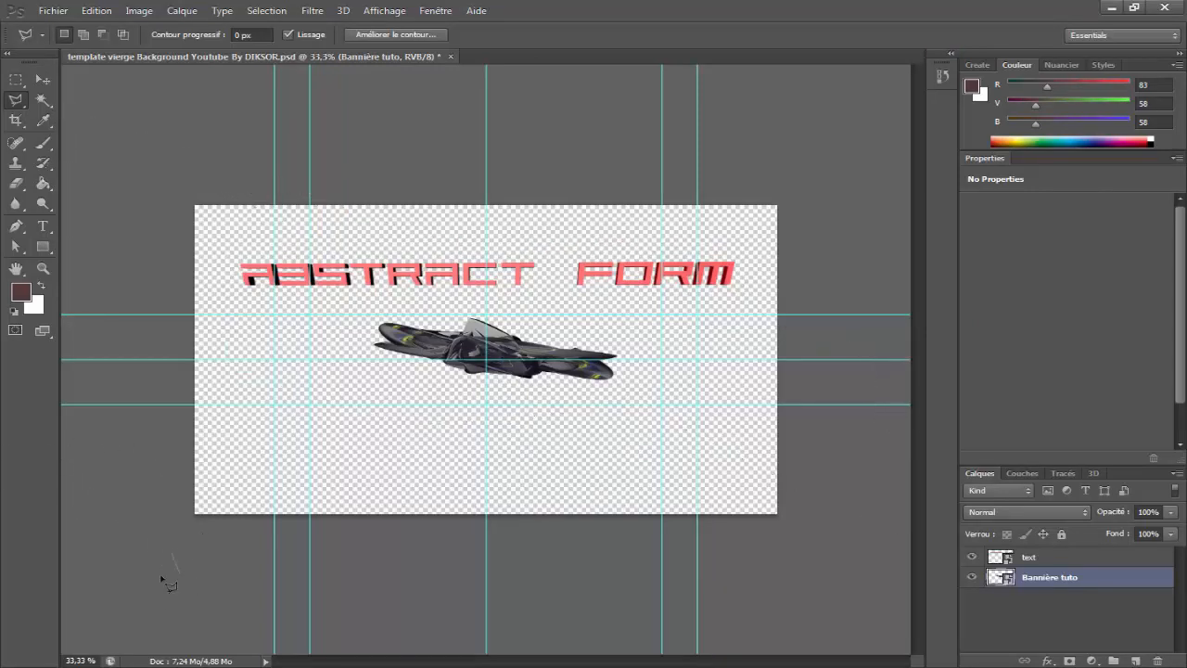
Close the polygonal lasso selection beside the canvas, and nudge the Bannière tuto shape slightly with the Move tool.
{"action": "left_click", "coordinate": [58, 130]}
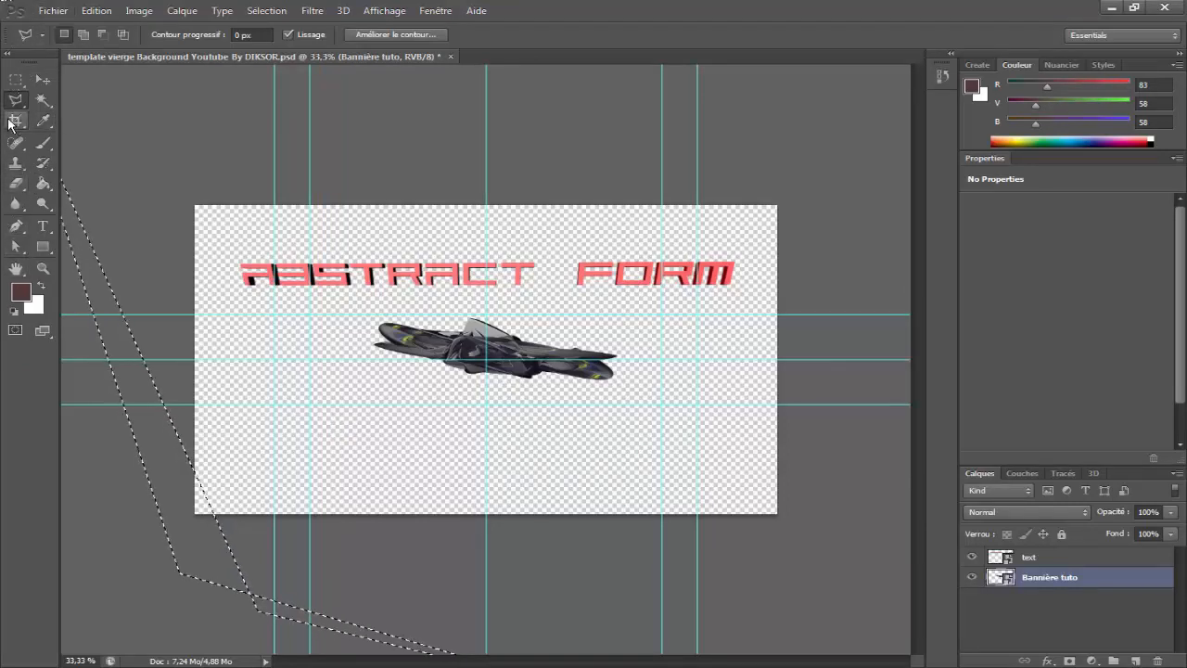
{"action": "left_click", "coordinate": [38, 80]}
{"action": "mouse_move", "coordinate": [660, 351]}
{"action": "left_mouse_down"}
{"action": "mouse_move", "coordinate": [432, 266]}
{"action": "mouse_move", "coordinate": [583, 347]}
{"action": "mouse_move", "coordinate": [649, 346]}
{"action": "left_mouse_up"}
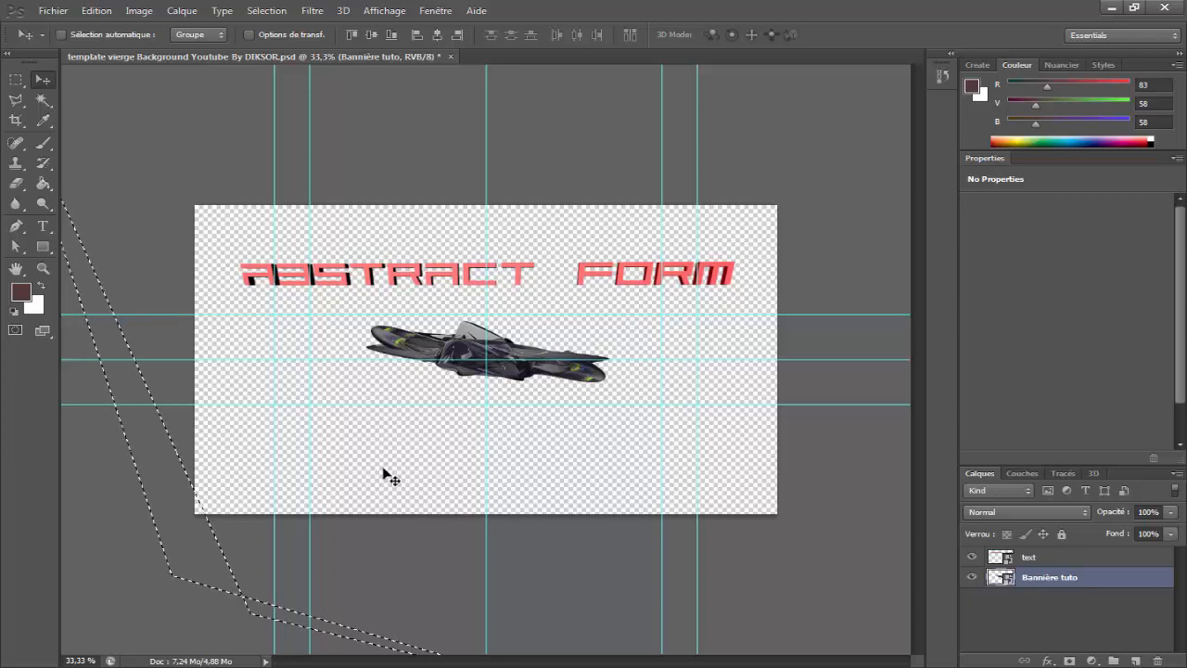
Start saving the banner under a new name in PNG format, and clear the proposed file name.
{"action": "left_click", "coordinate": [51, 11]}
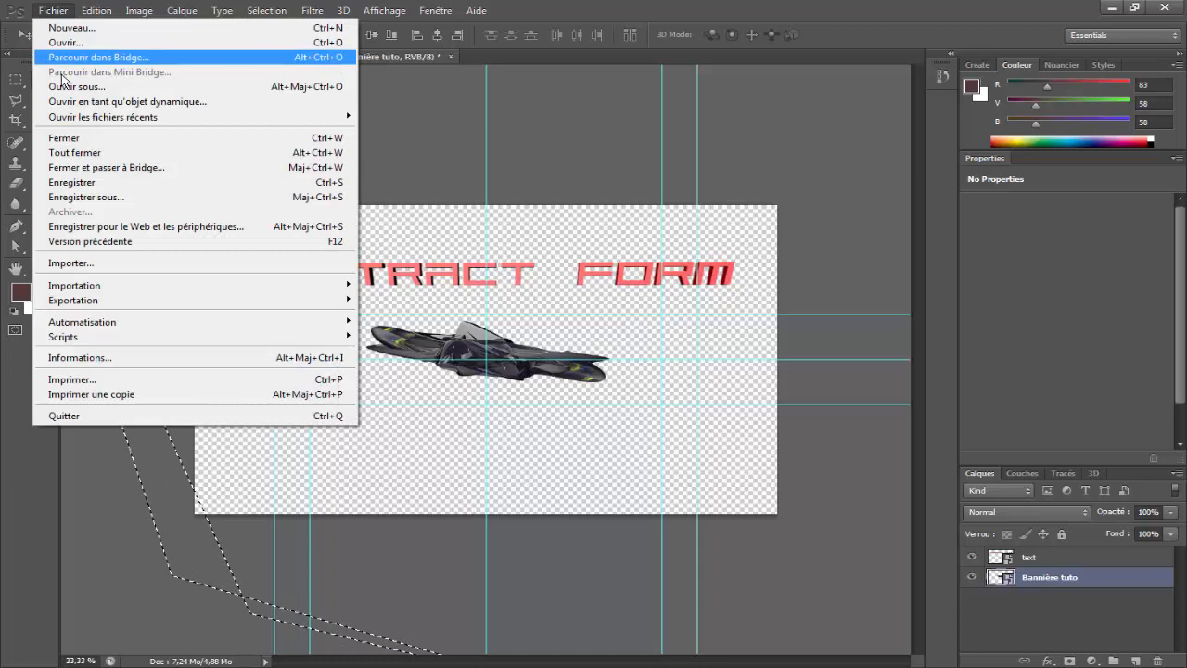
{"action": "left_click", "coordinate": [79, 199]}
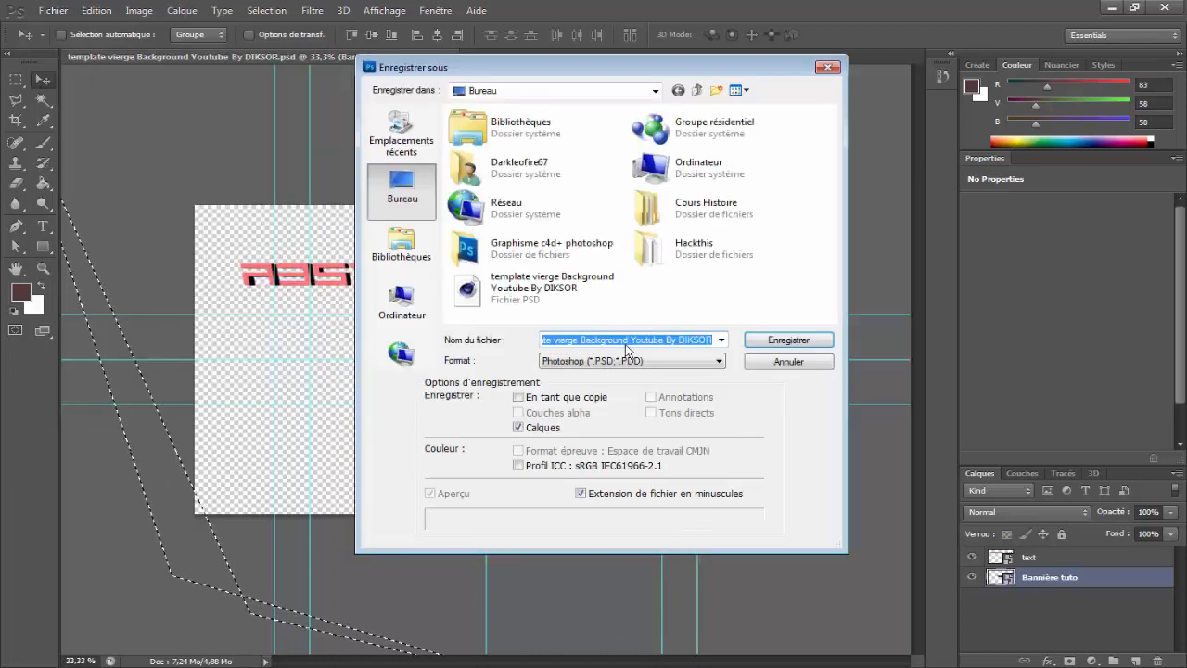
{"action": "left_click", "coordinate": [623, 362]}
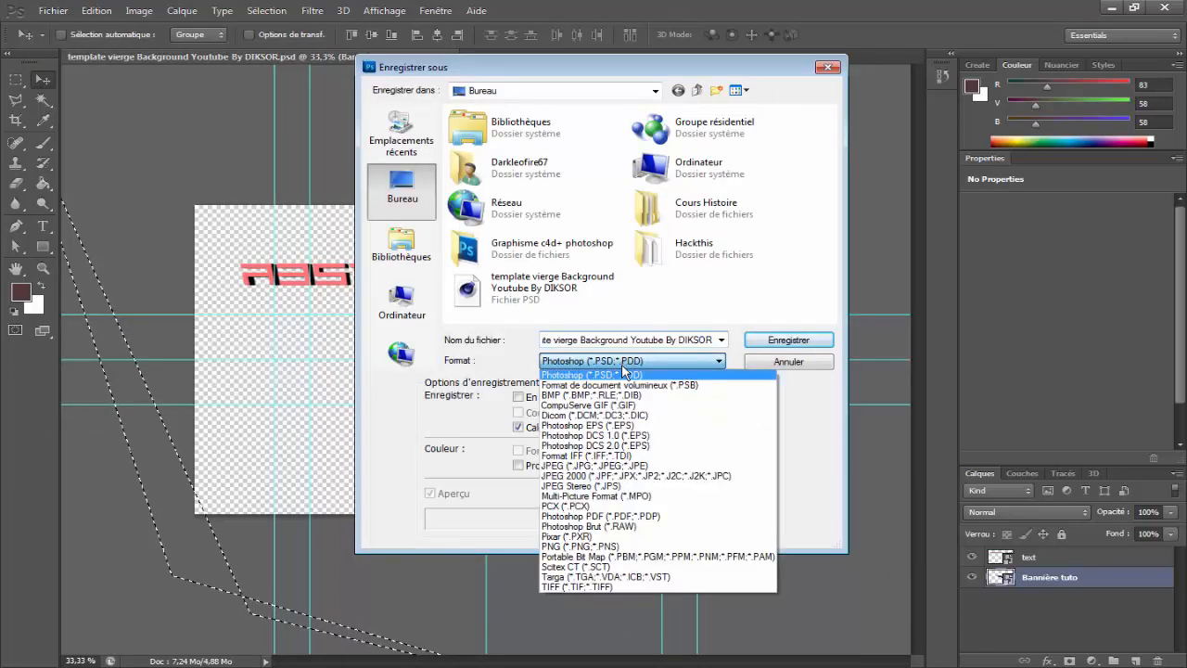
{"action": "left_click", "coordinate": [574, 546]}
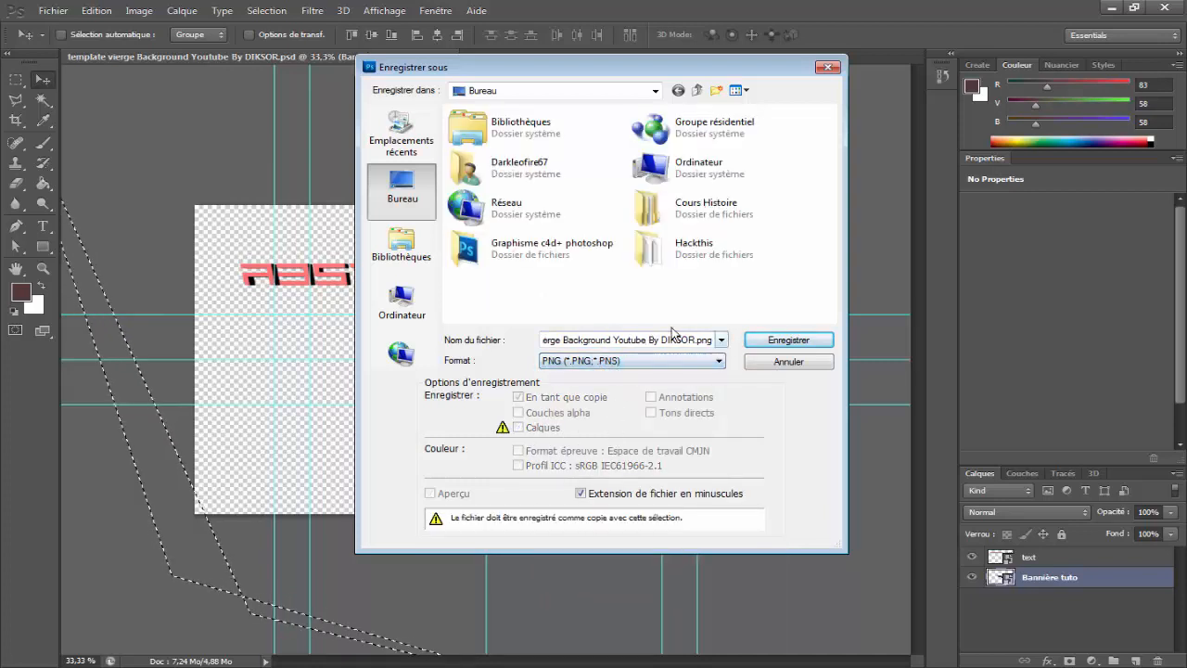
{"action": "left_click", "coordinate": [711, 337]}
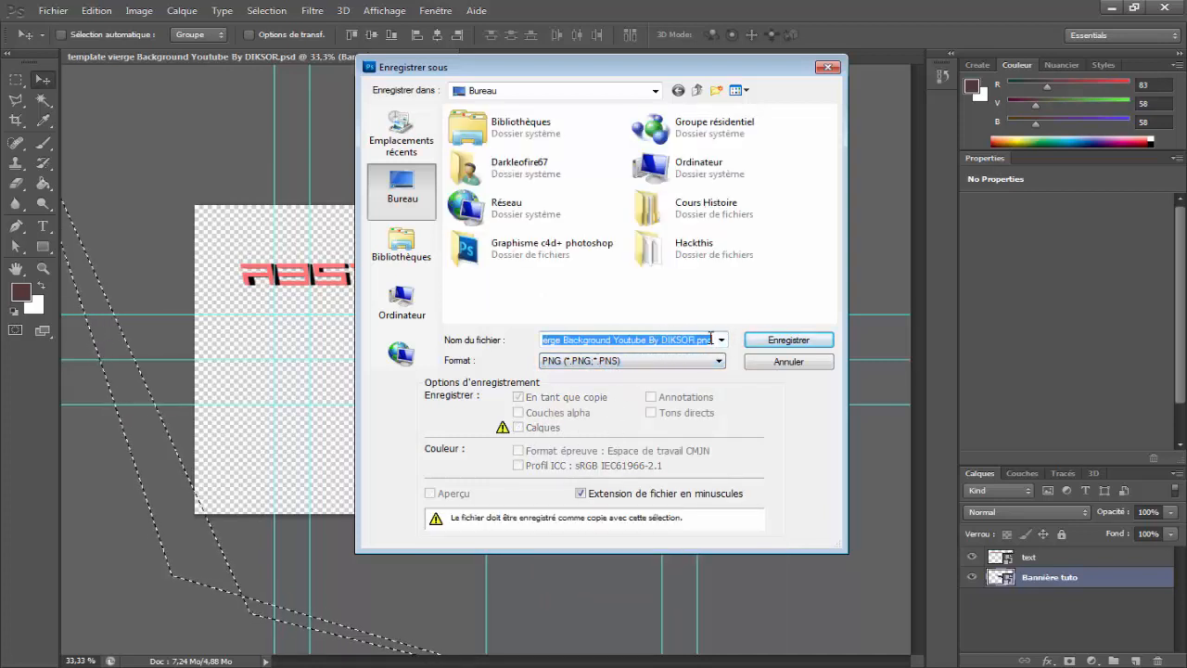
{"action": "key", "text": "BackSpace"}
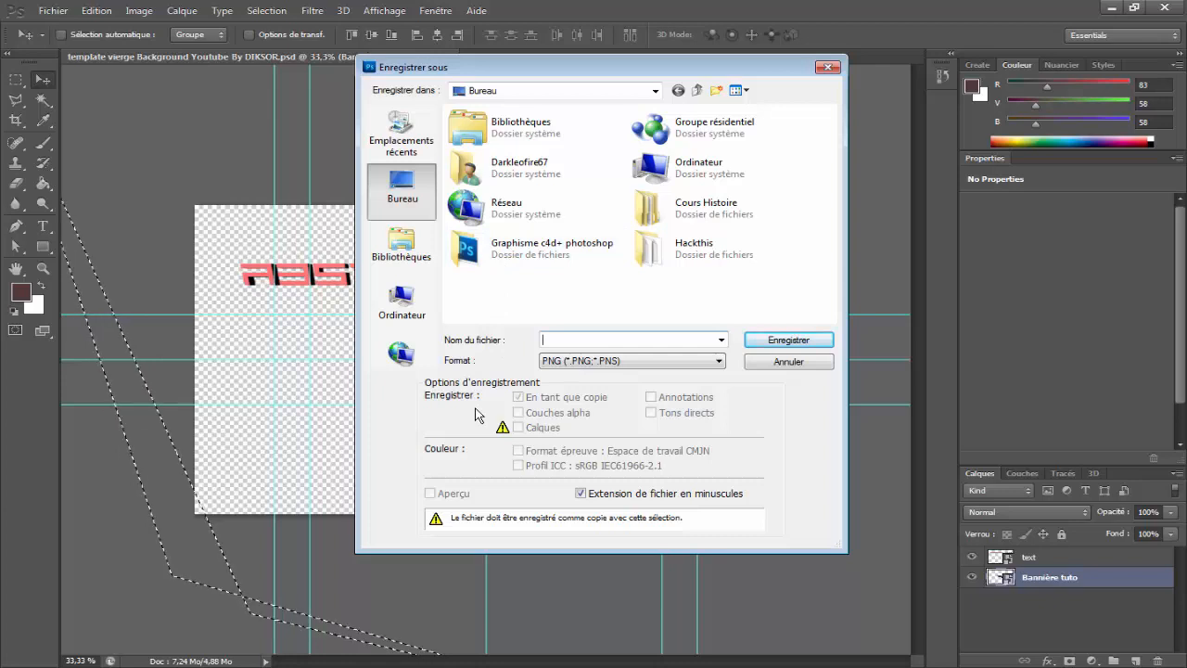
Save the PNG over Bannière tuto in the c4d images folder with smallest compression and interlacing, and nudge the shape slightly.
{"action": "left_click", "coordinate": [405, 248]}
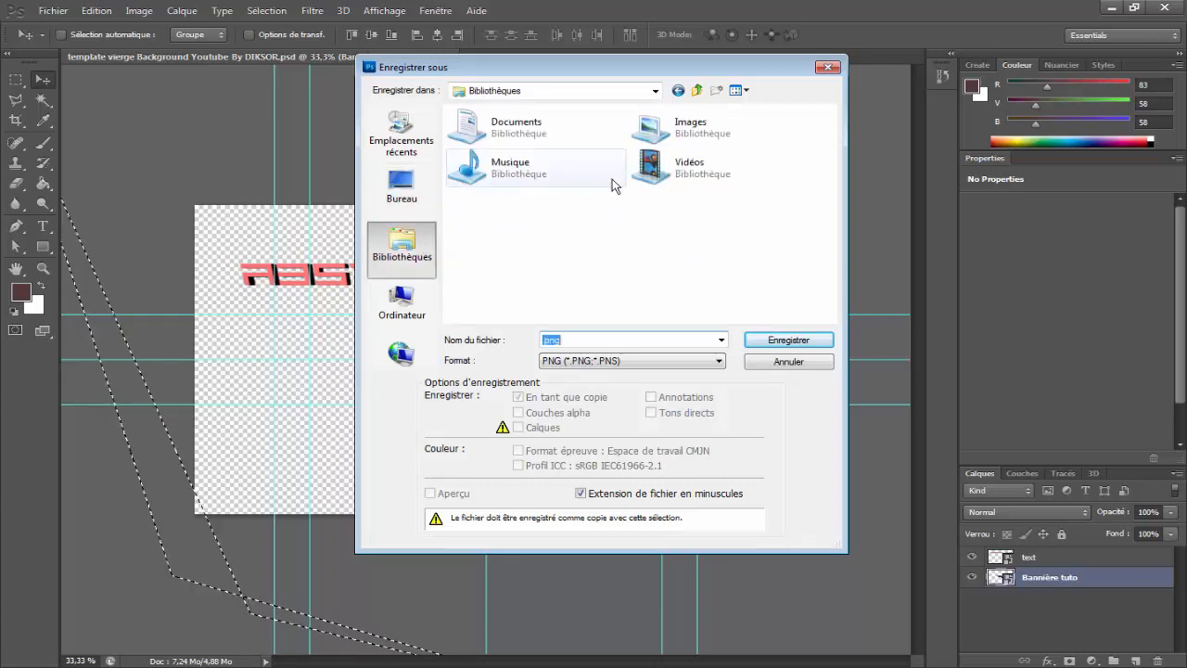
{"action": "double_click", "coordinate": [670, 130]}
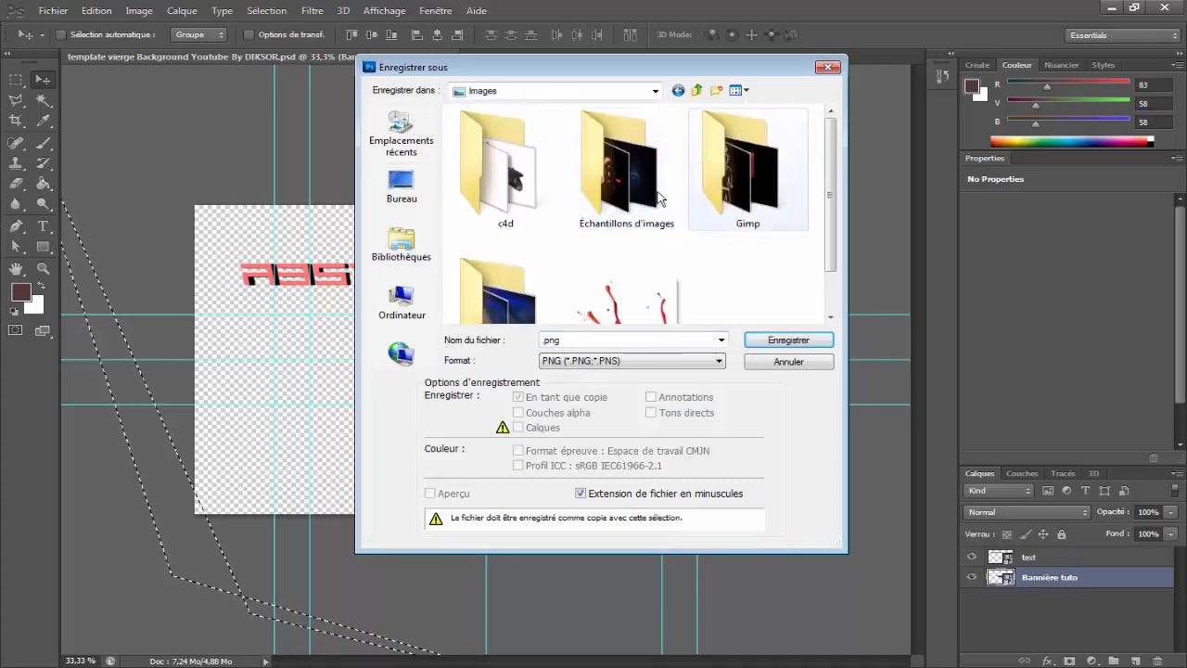
{"action": "double_click", "coordinate": [501, 176]}
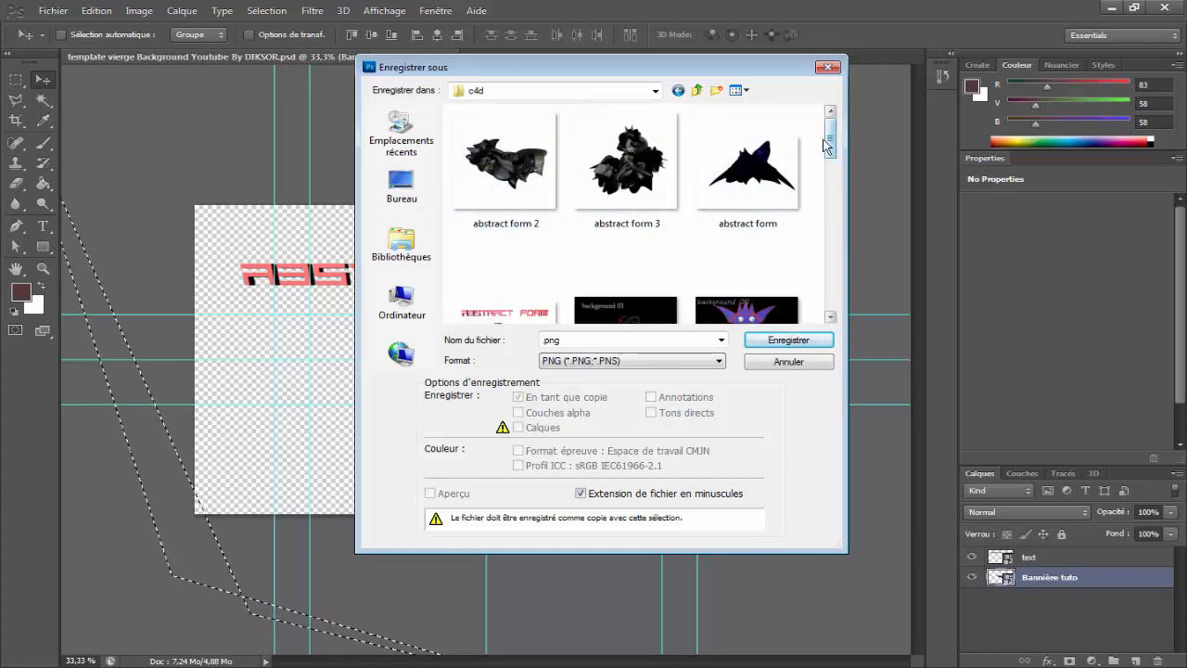
{"action": "left_click_drag", "start_coordinate": [833, 148], "coordinate": [799, 199]}
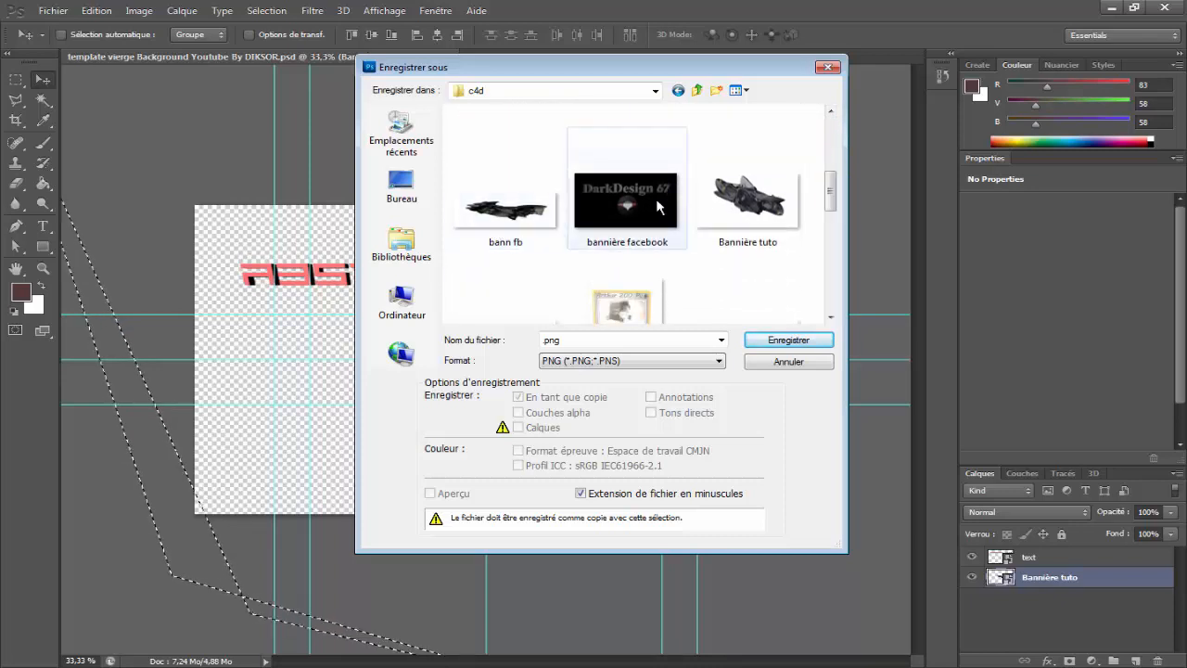
{"action": "double_click", "coordinate": [786, 209]}
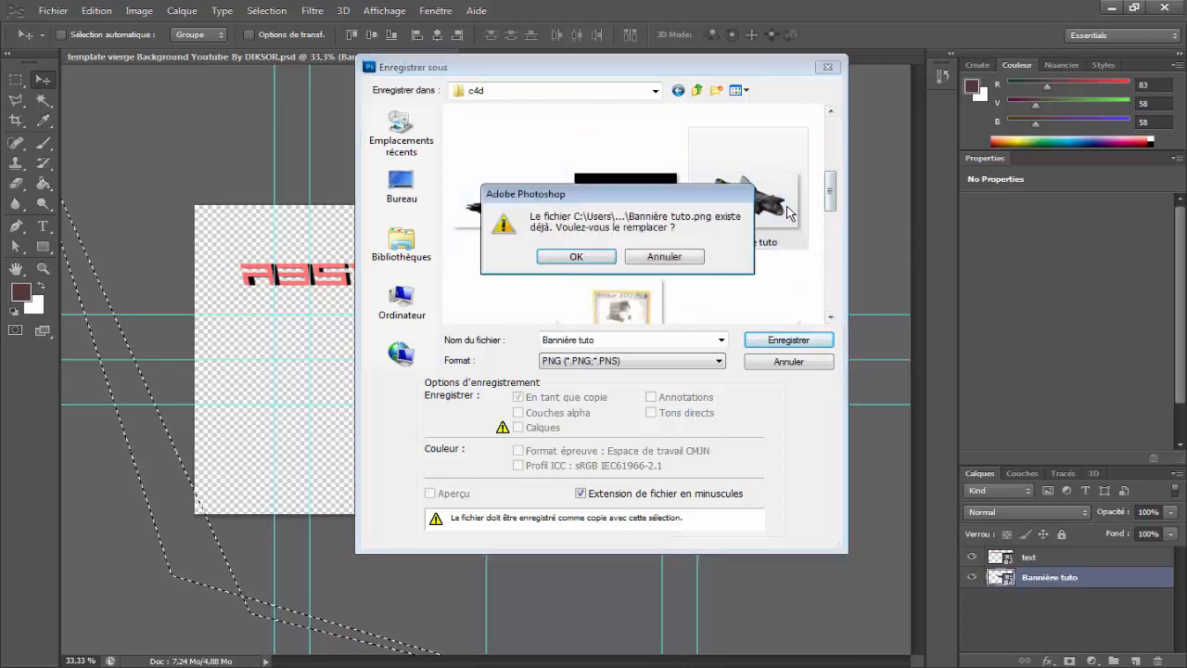
{"action": "left_click", "coordinate": [593, 261]}
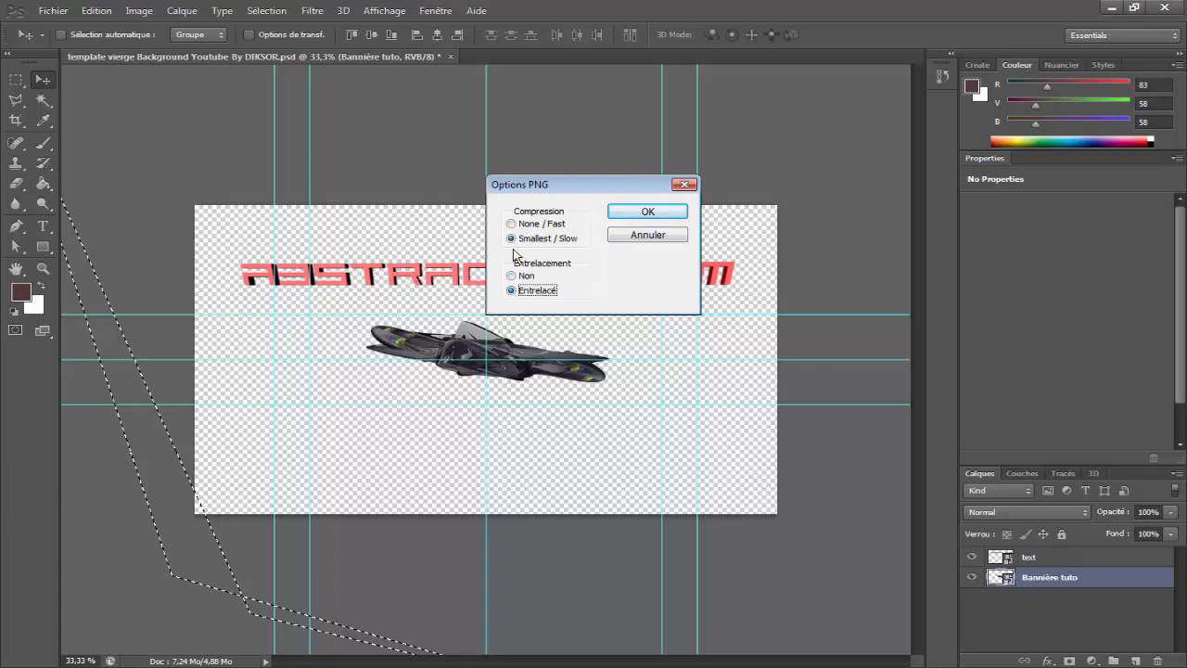
{"action": "left_click", "coordinate": [649, 213]}
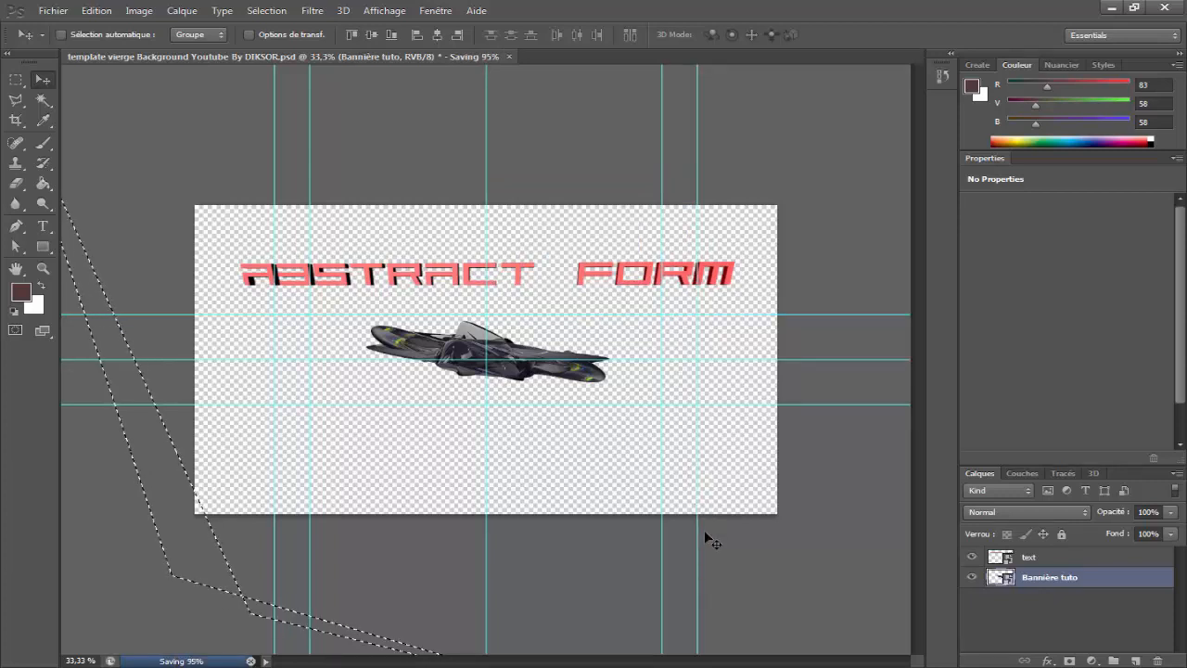
{"action": "mouse_move", "coordinate": [548, 609]}
{"action": "left_mouse_down"}
{"action": "mouse_move", "coordinate": [646, 553]}
{"action": "mouse_move", "coordinate": [585, 598]}
{"action": "mouse_move", "coordinate": [554, 597]}
{"action": "left_mouse_up"}
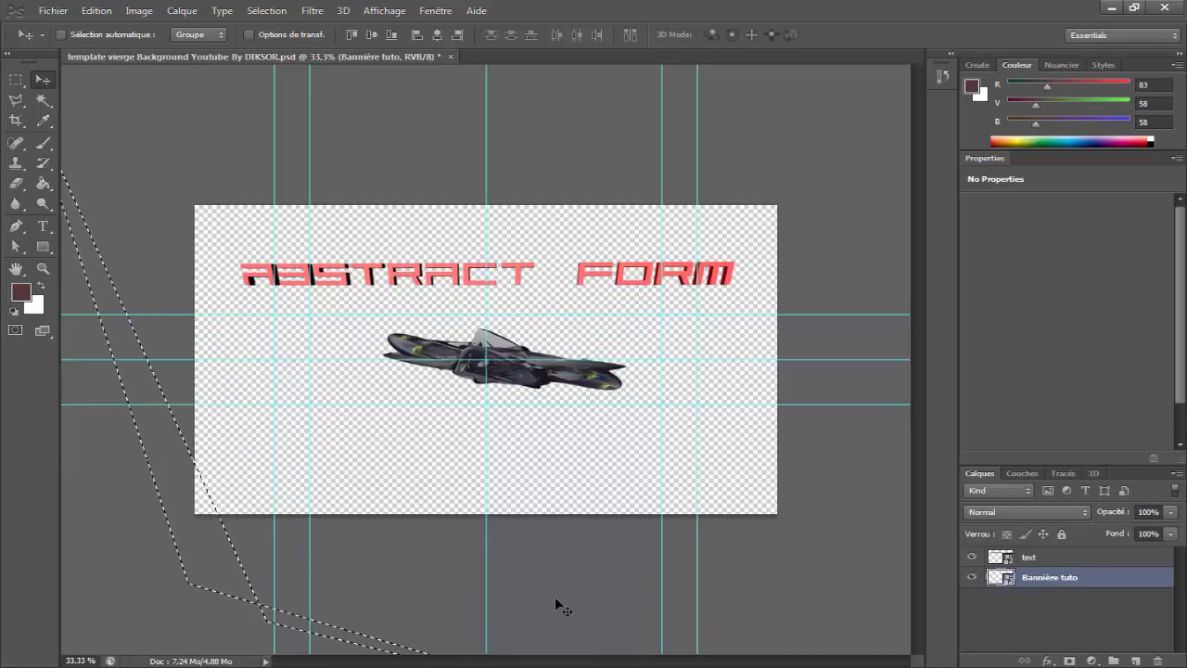
Switch to Windows Explorer and look for the saved Bannière tuto image in the c4d folder of the Images library.
{"action": "key", "text": "alt+Tab"}
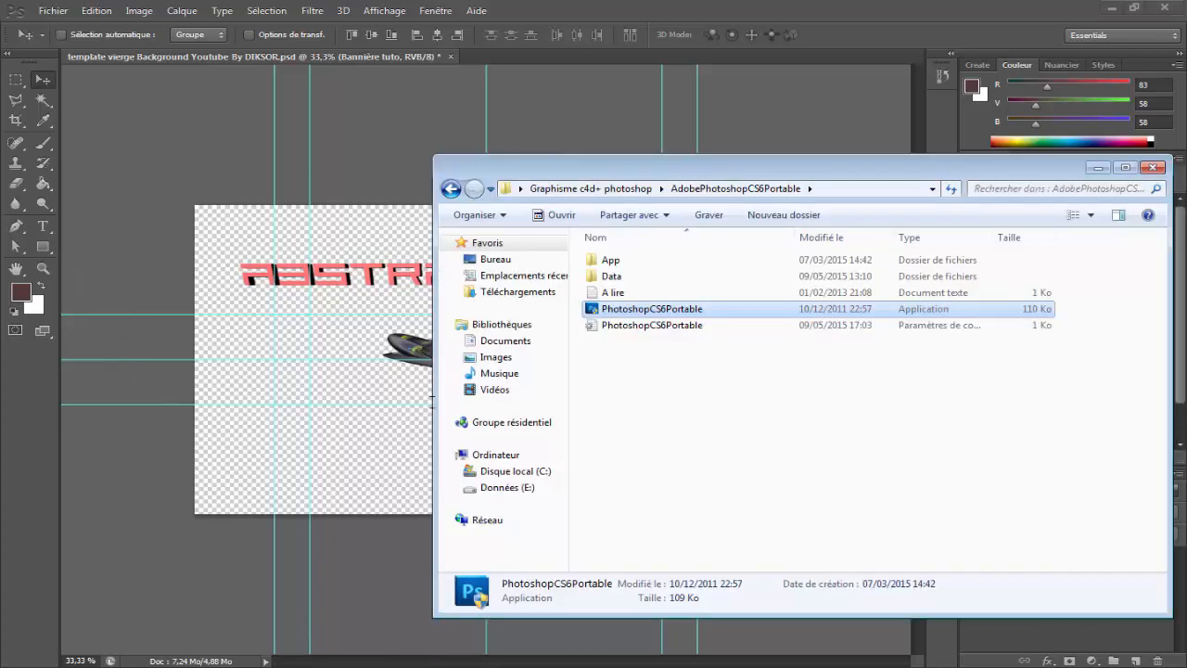
{"action": "left_click", "coordinate": [486, 356]}
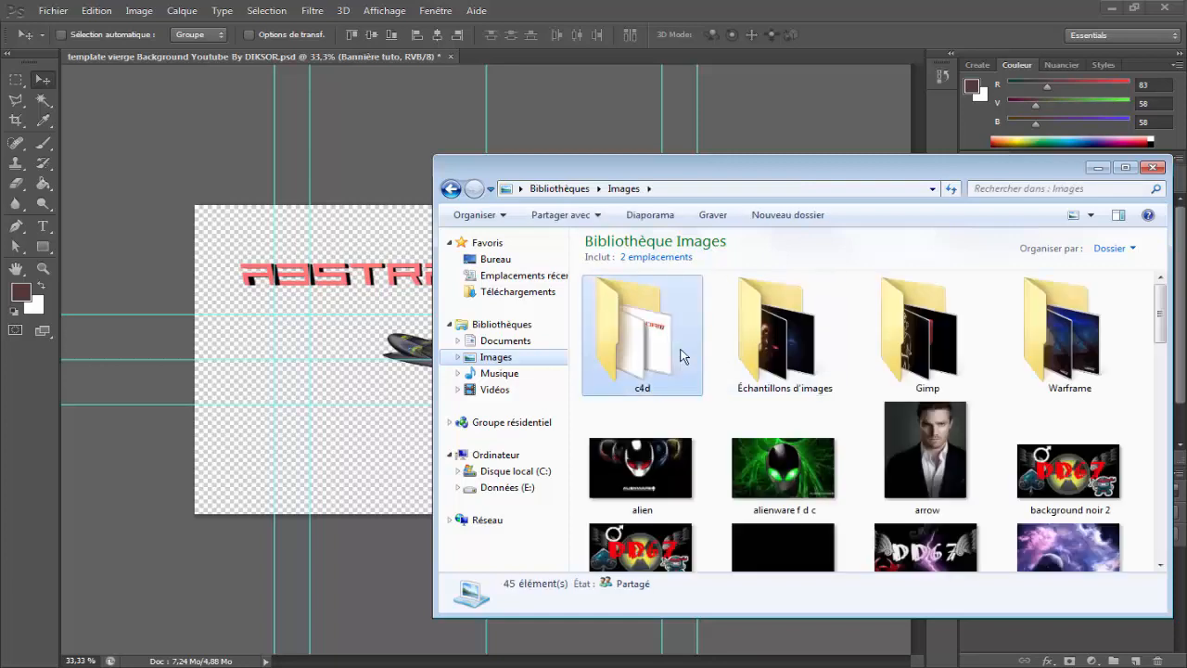
{"action": "double_click", "coordinate": [684, 357]}
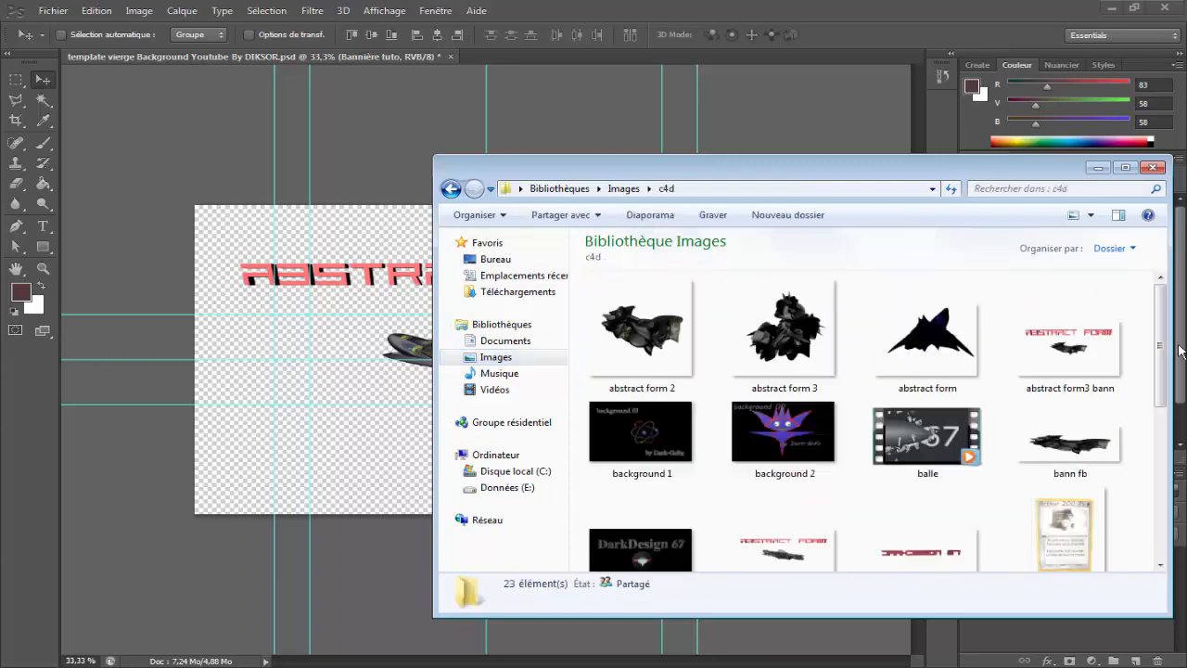
{"action": "left_click_drag", "start_coordinate": [1159, 361], "coordinate": [1157, 498]}
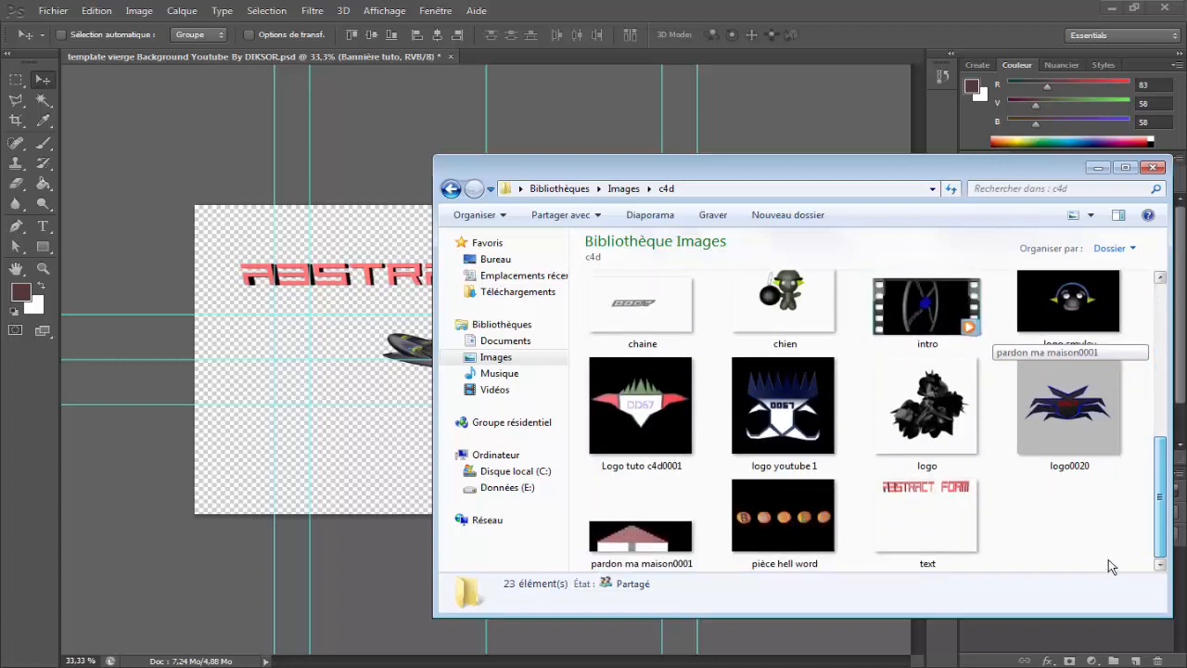
{"action": "left_click_drag", "start_coordinate": [1145, 507], "coordinate": [1140, 451]}
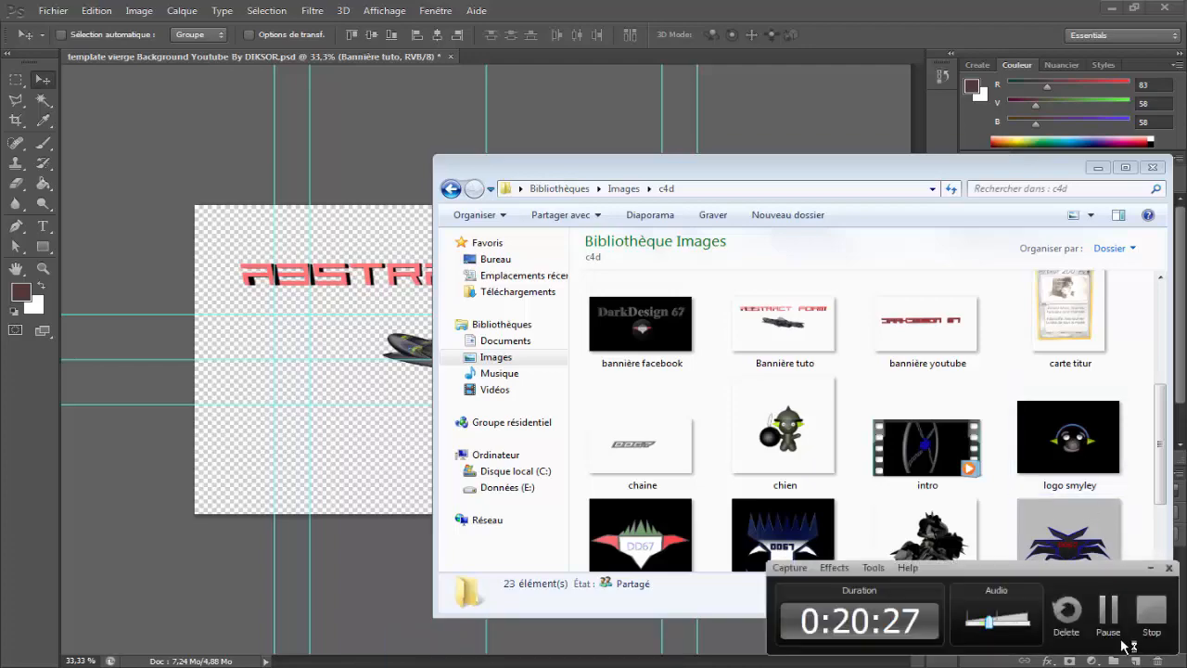
{"action": "left_click", "coordinate": [1110, 612]}
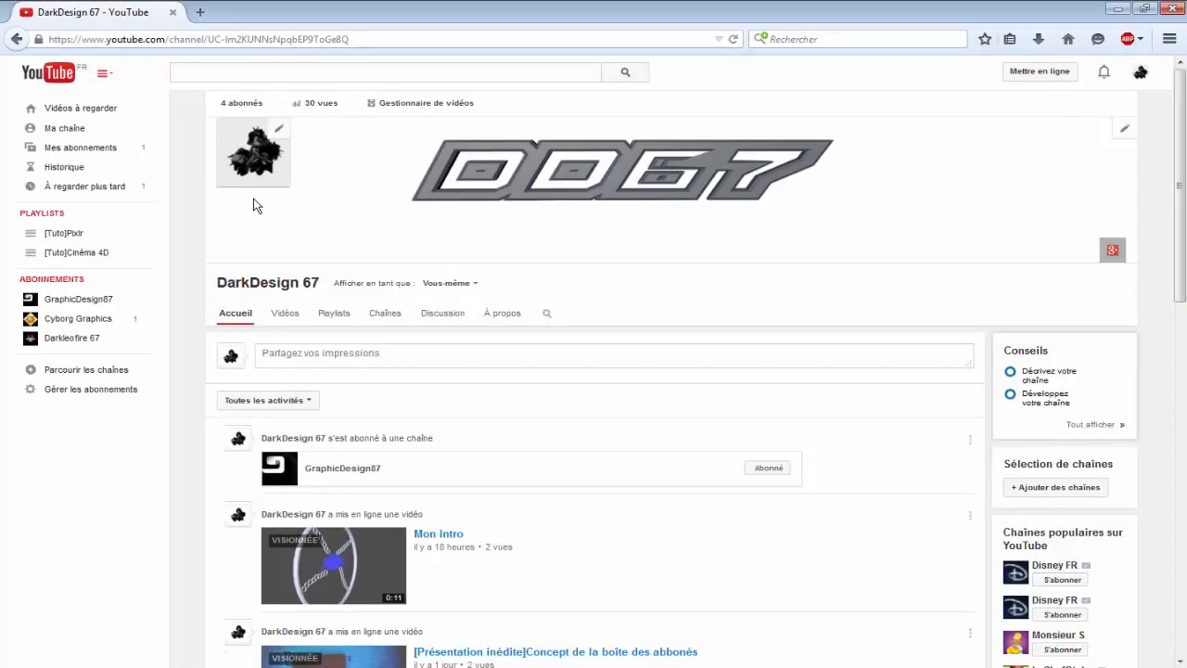
On the YouTube channel page, open the channel art editor and browse the photo import and existing photos sources.
{"action": "left_click", "coordinate": [1125, 133]}
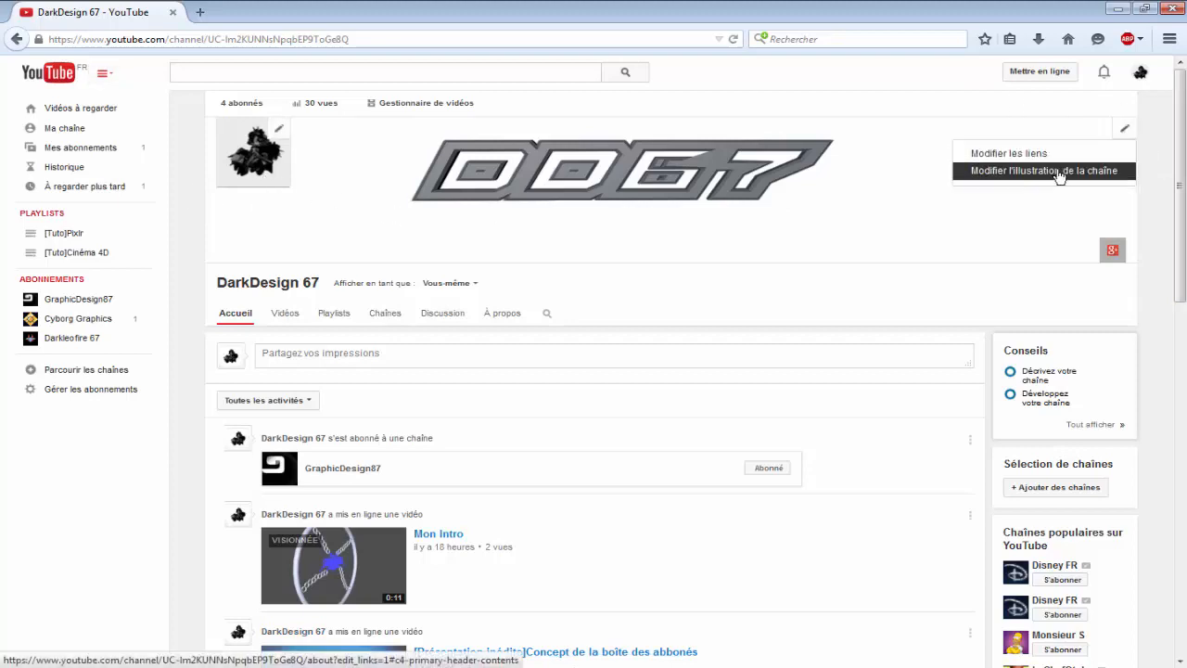
{"action": "left_click", "coordinate": [1058, 170]}
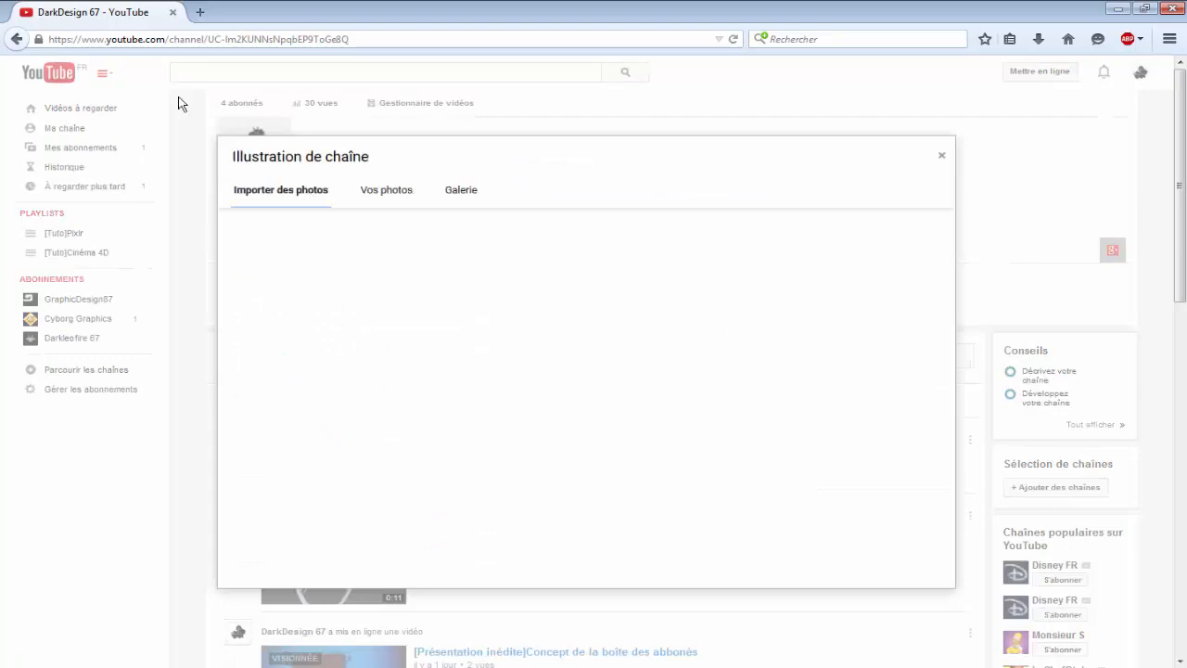
{"action": "left_click", "coordinate": [399, 192]}
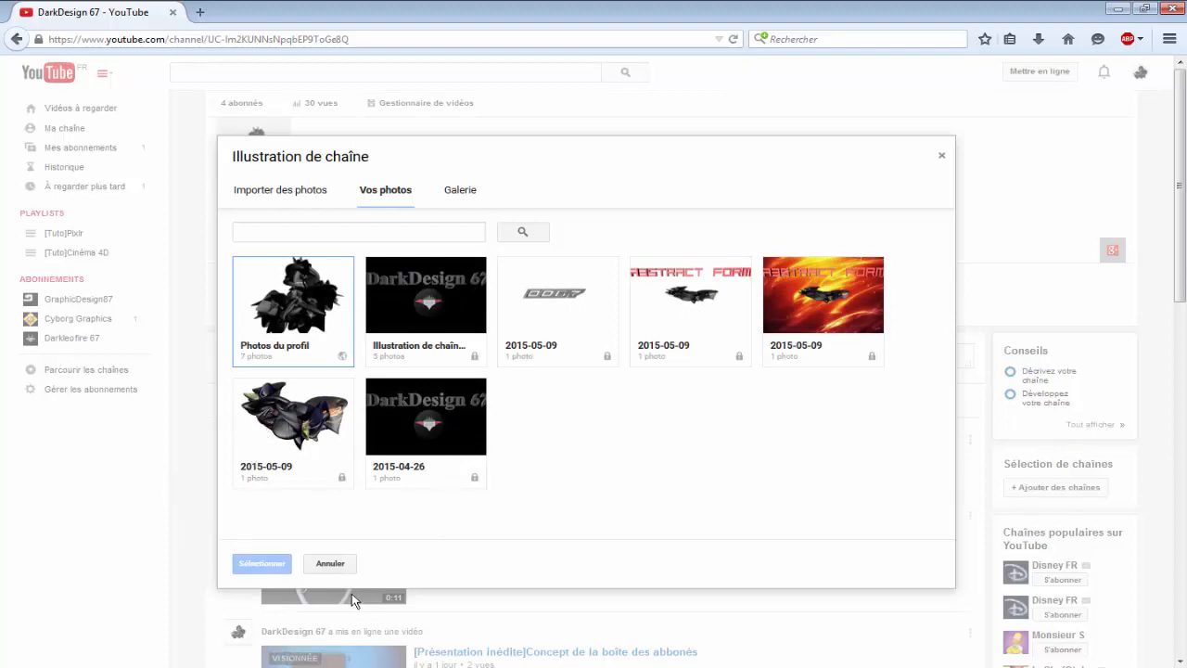
{"action": "left_click", "coordinate": [272, 191]}
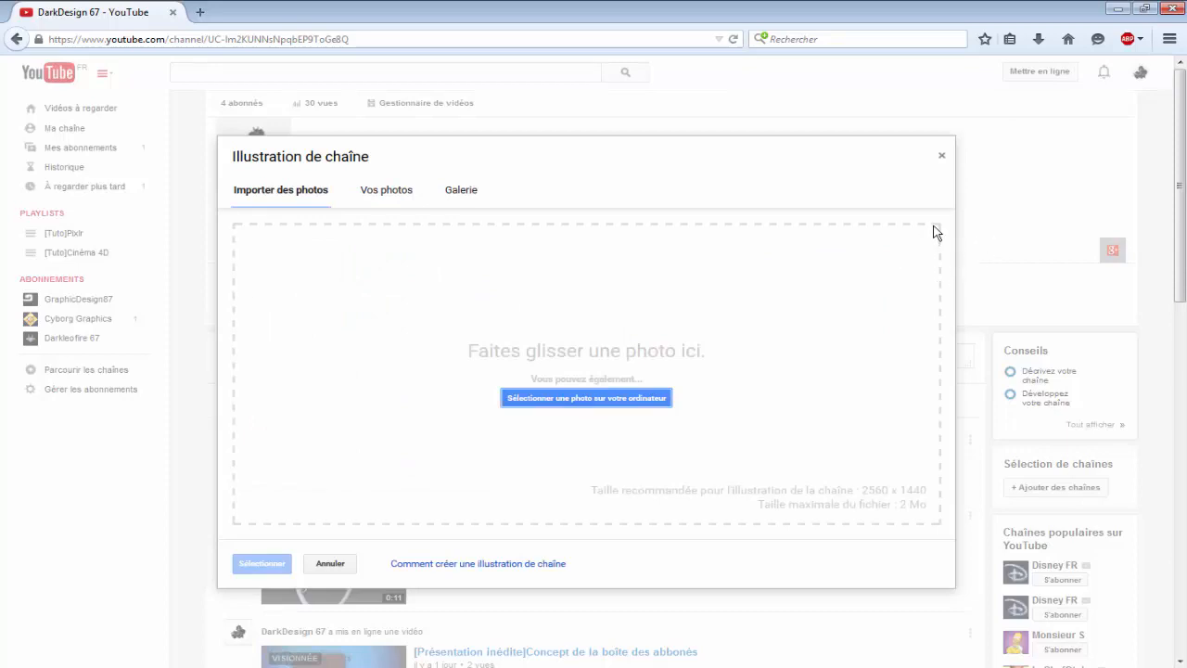
{"action": "left_click", "coordinate": [380, 205]}
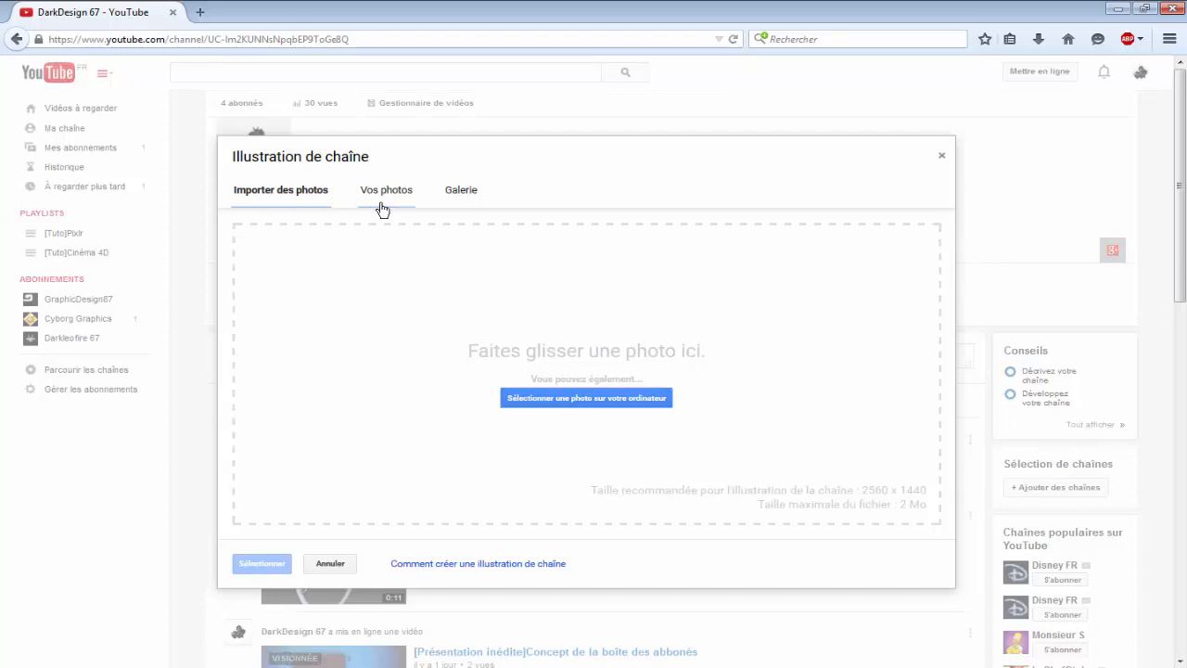